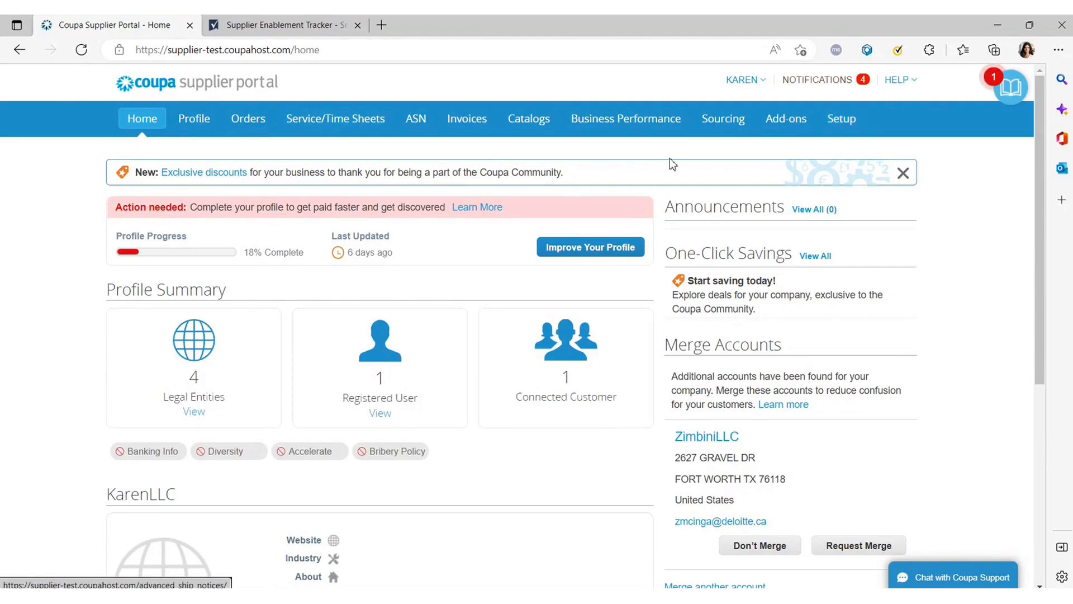
Go to Setup and open Legal Entity Setup, which lists the four legal entities.
click(840, 125)
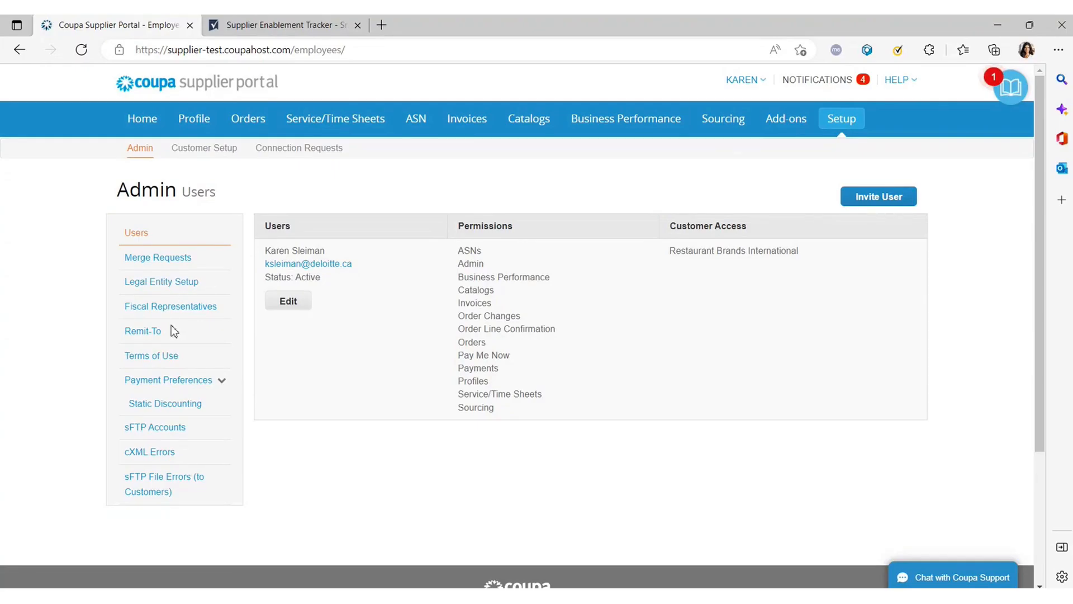
click(179, 288)
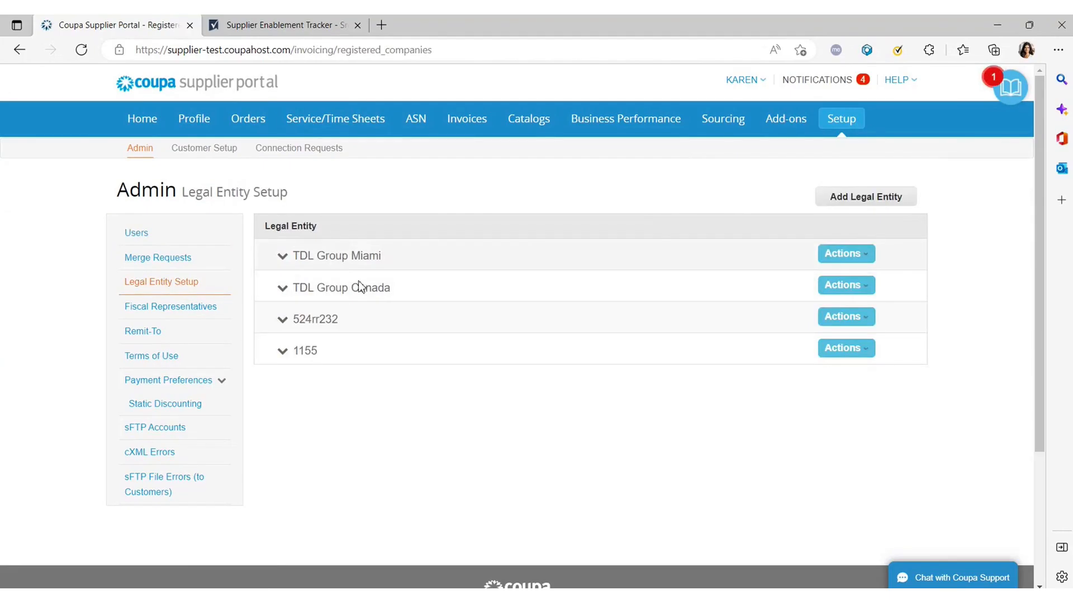
Add a legal entity named 'TDL Group Ontario' located in Canada.
click(887, 201)
click(489, 317)
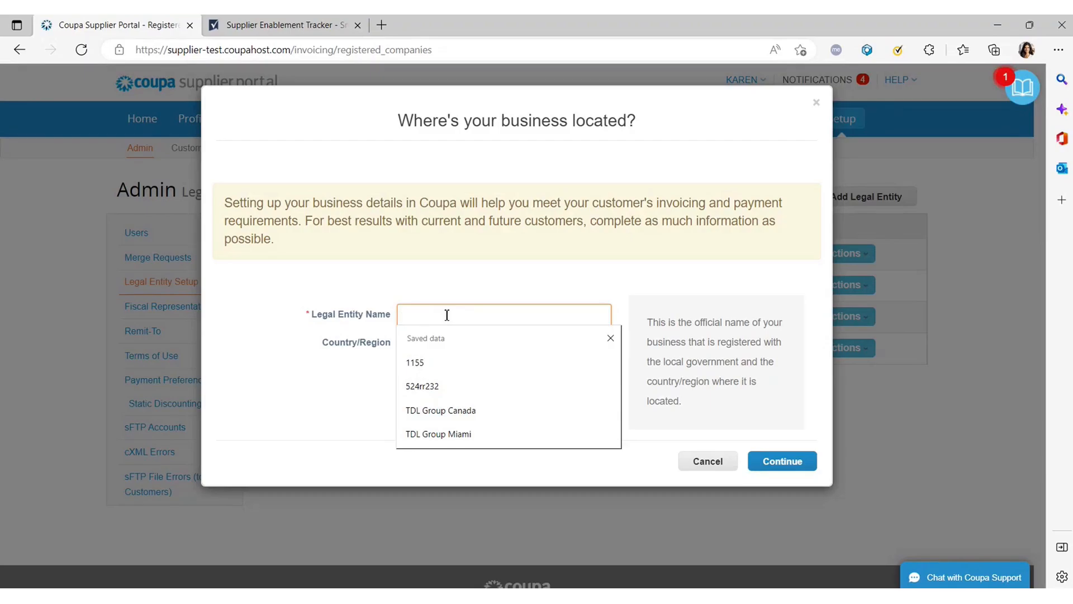
text(TDK)
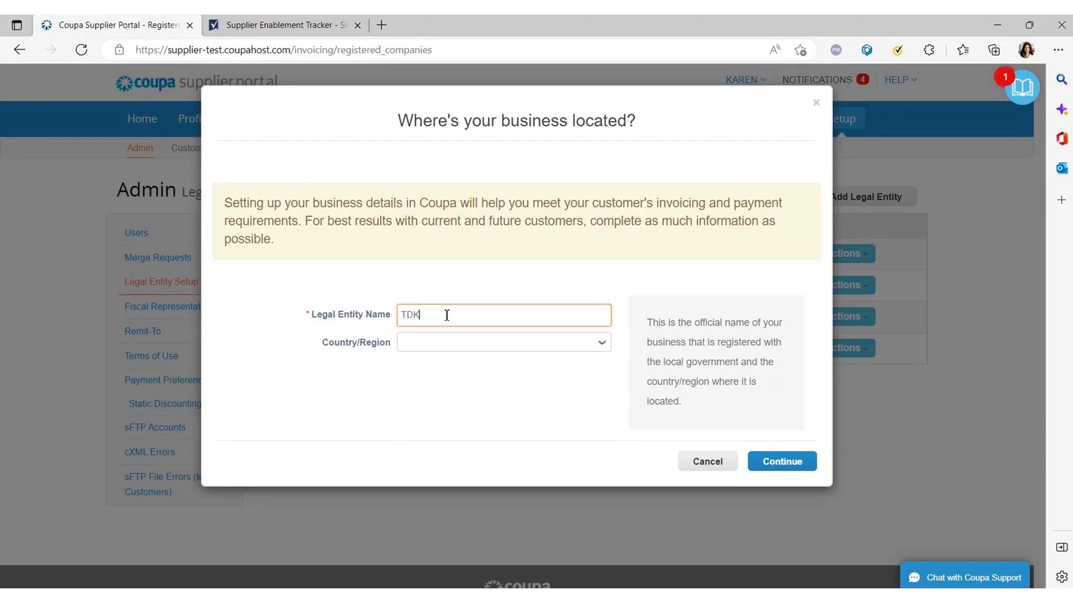
key(BackSpace)
text(L G)
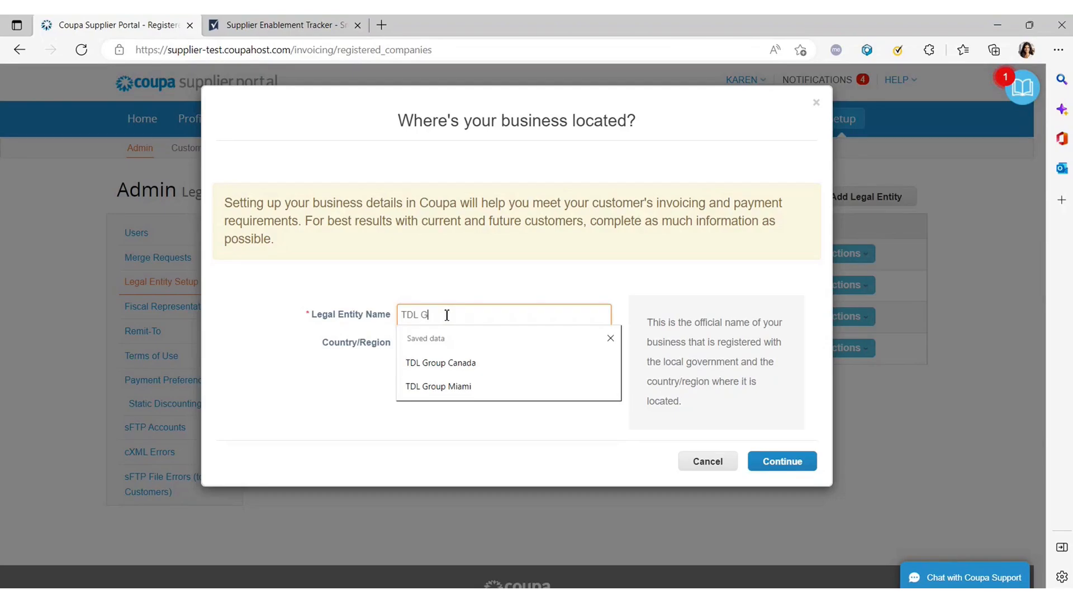
text(roup On)
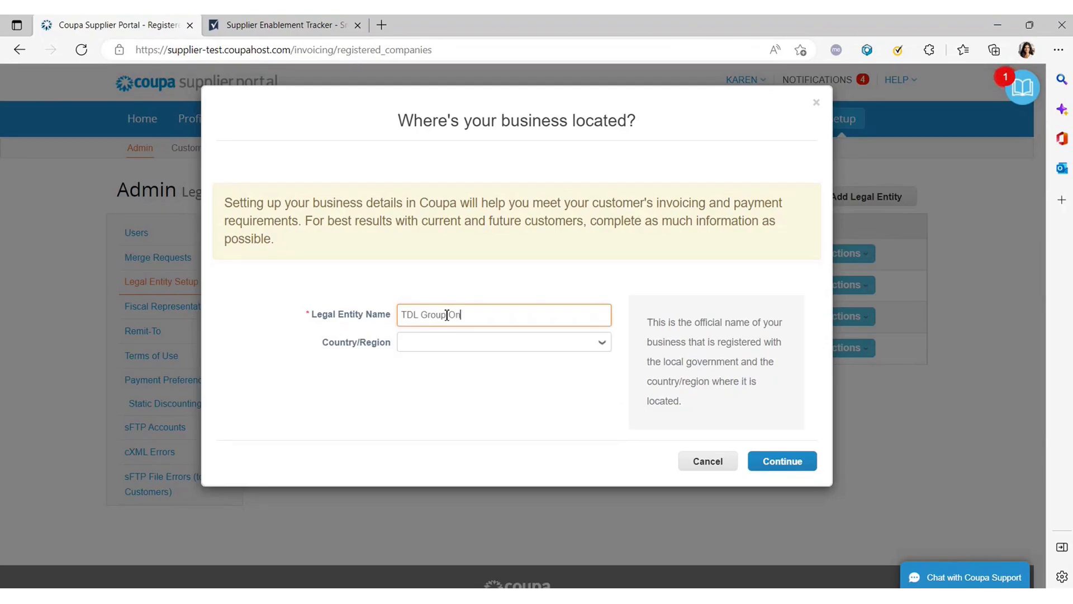
text(tario)
key(Tab)
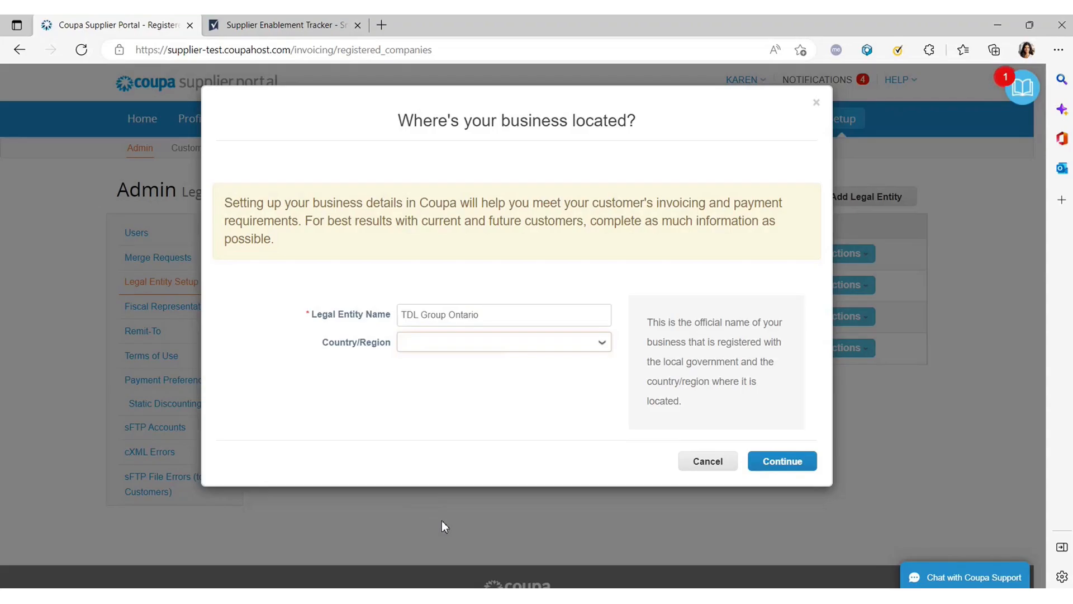
text(canada)
click(806, 461)
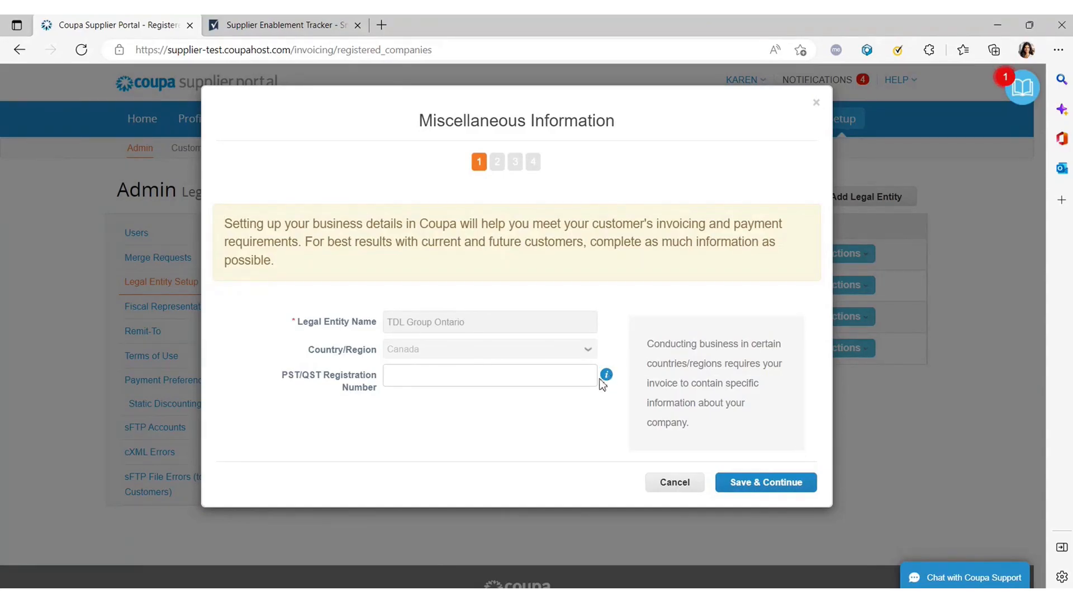
Enter the entity's PST/QST registration number.
click(548, 373)
click(606, 373)
click(488, 373)
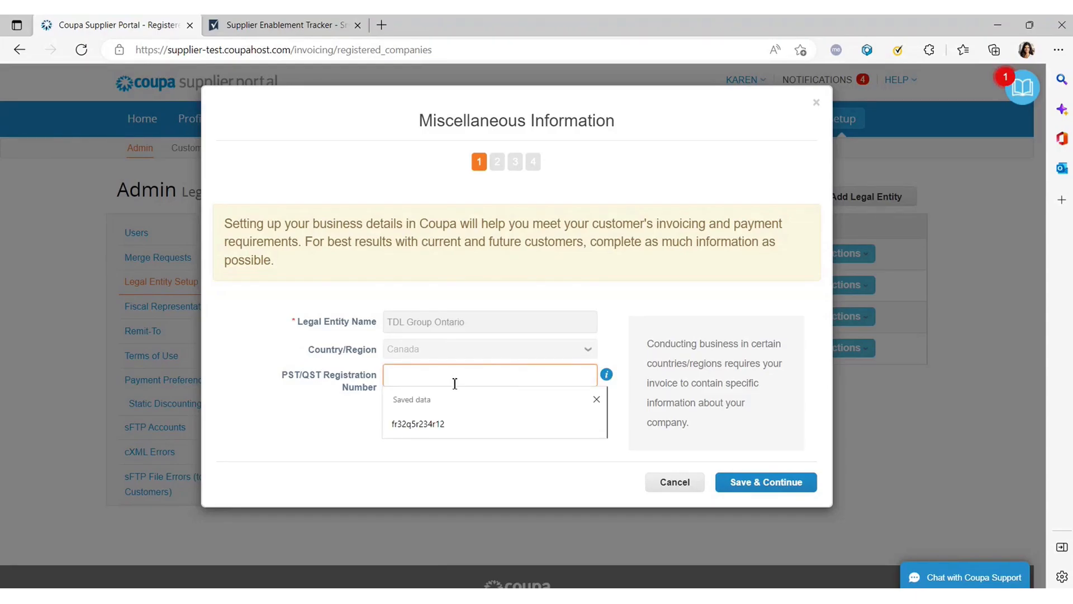
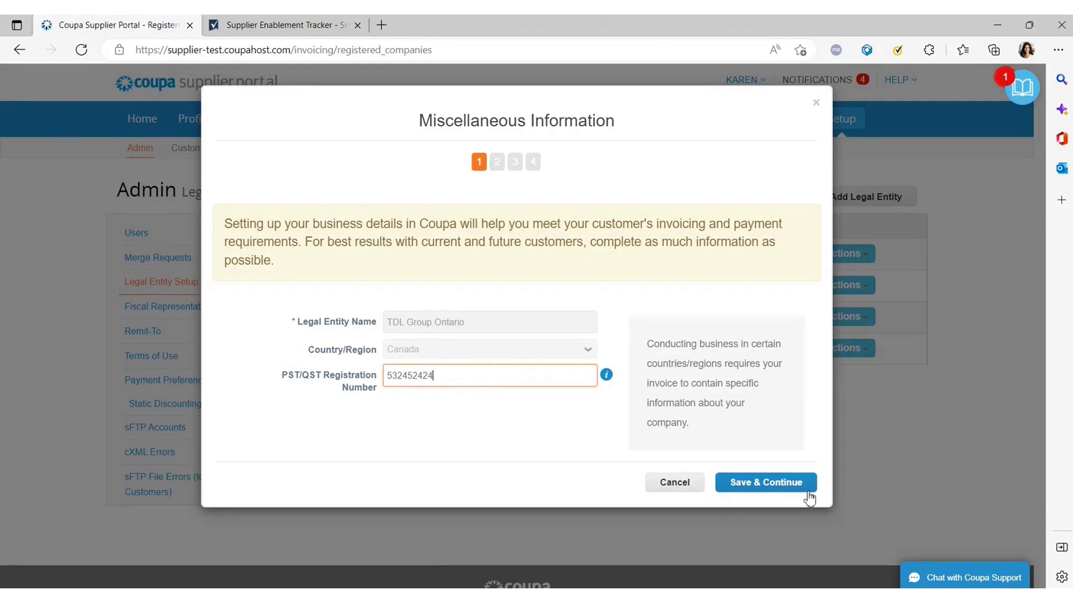
Save the registration details and keep 'Use this address for Remit-To' checked.
click(764, 492)
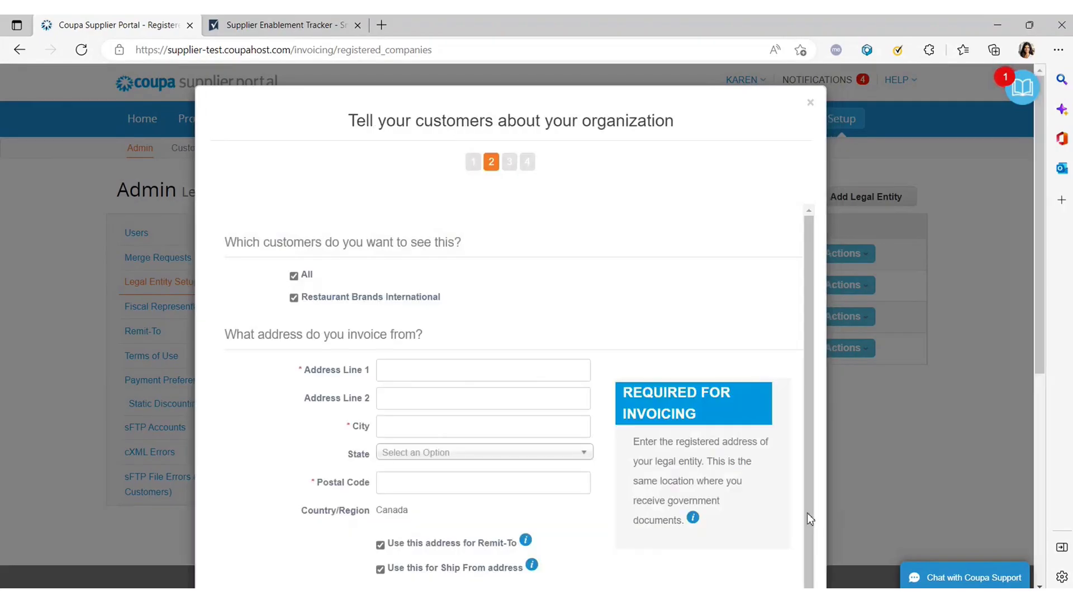
scroll(413, 403, down, 3)
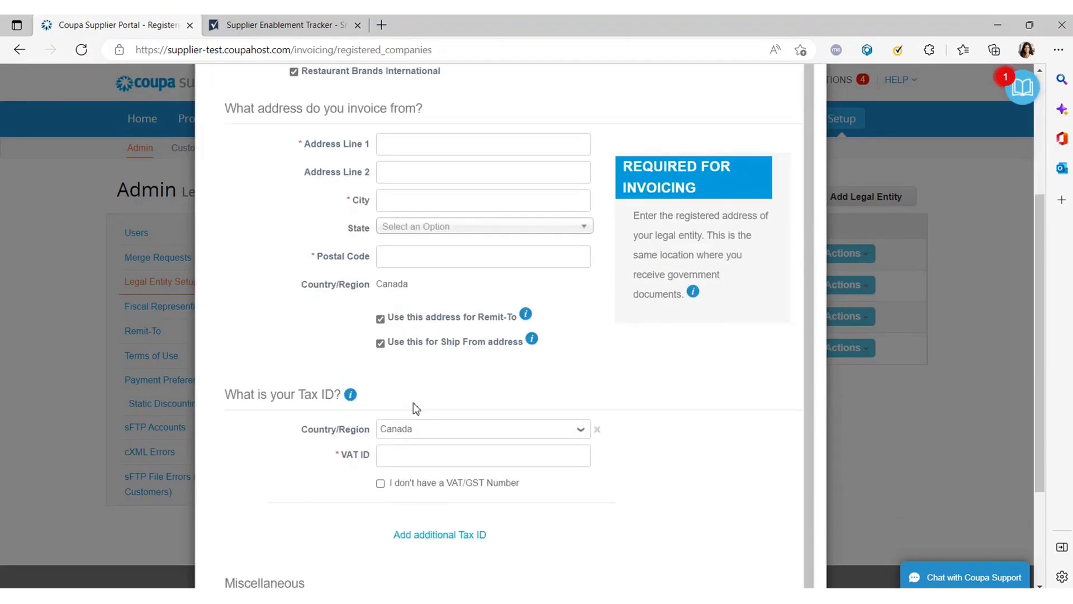
click(380, 331)
scroll(376, 257, up, 2)
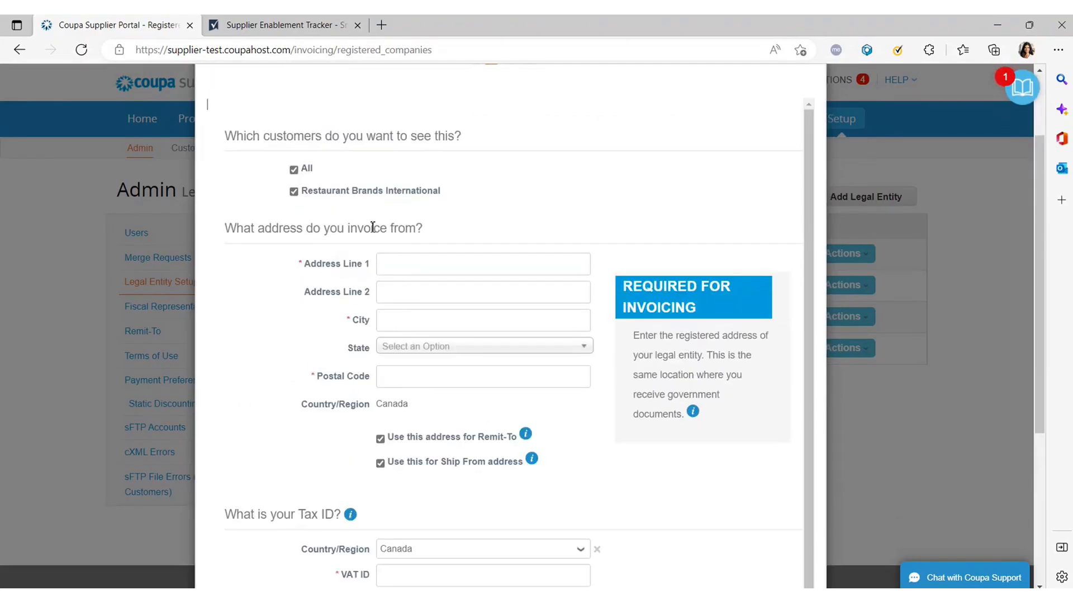
scroll(432, 281, down, 1)
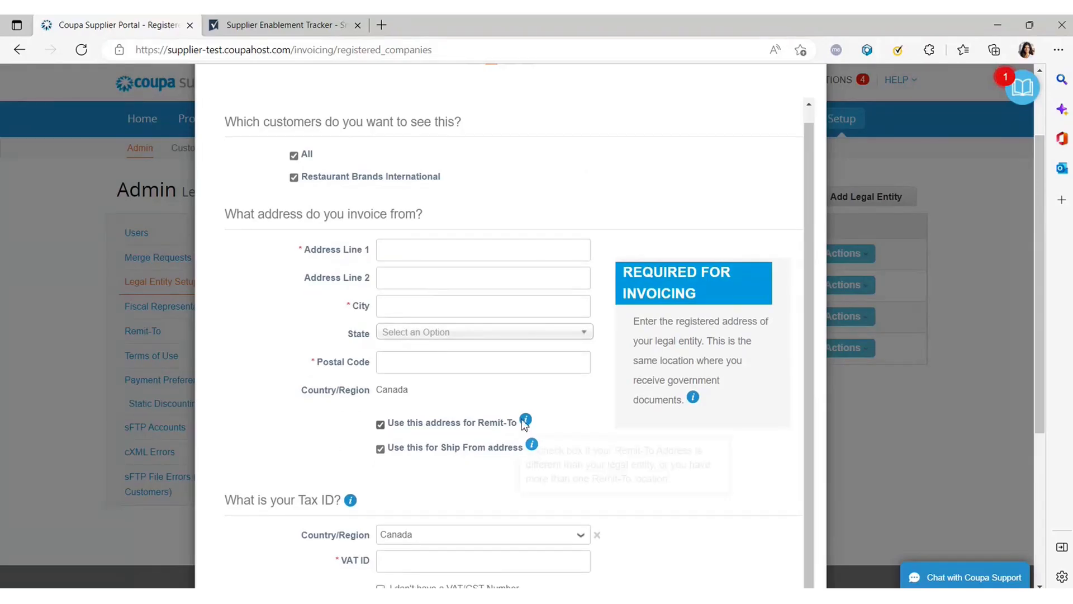
mouse_move(528, 422)
scroll(670, 357, up, 1)
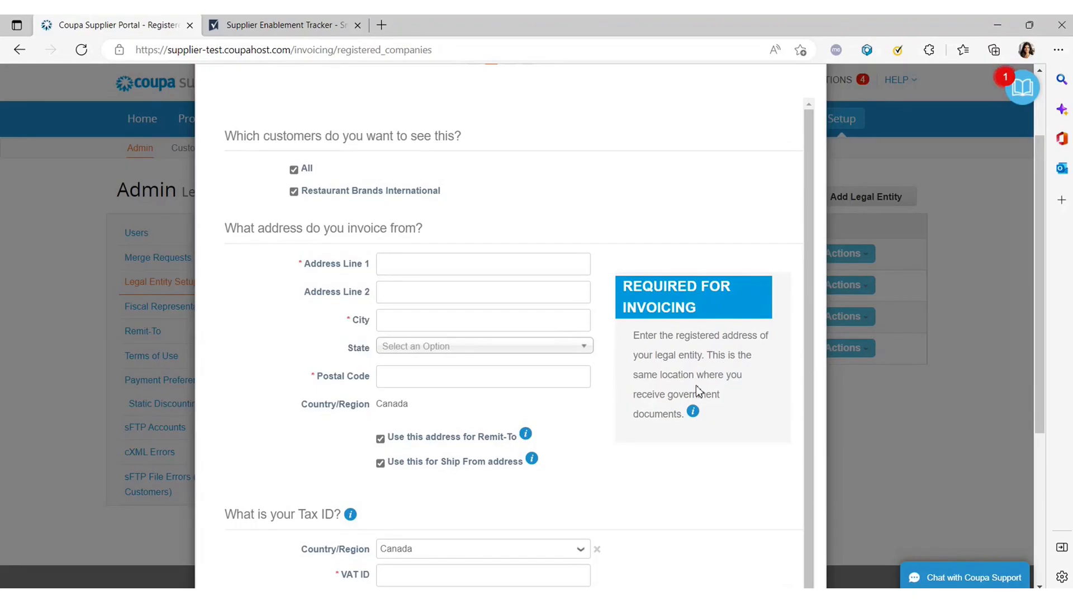
Fill address line 1 from a saved street address, empty line 2, and set city Toronto.
click(405, 263)
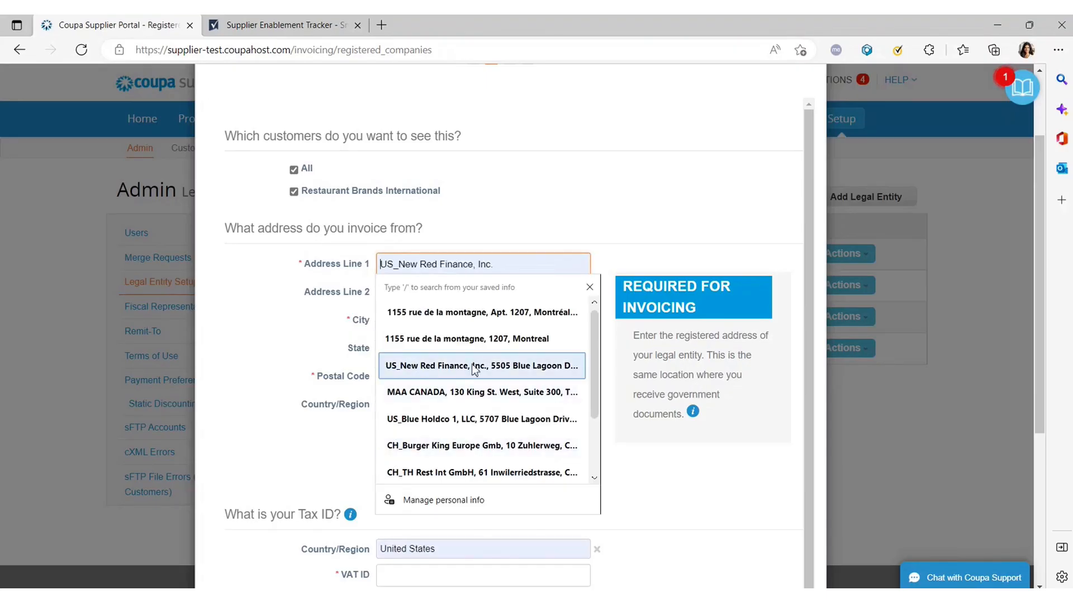
click(473, 378)
drag(485, 299, 341, 296)
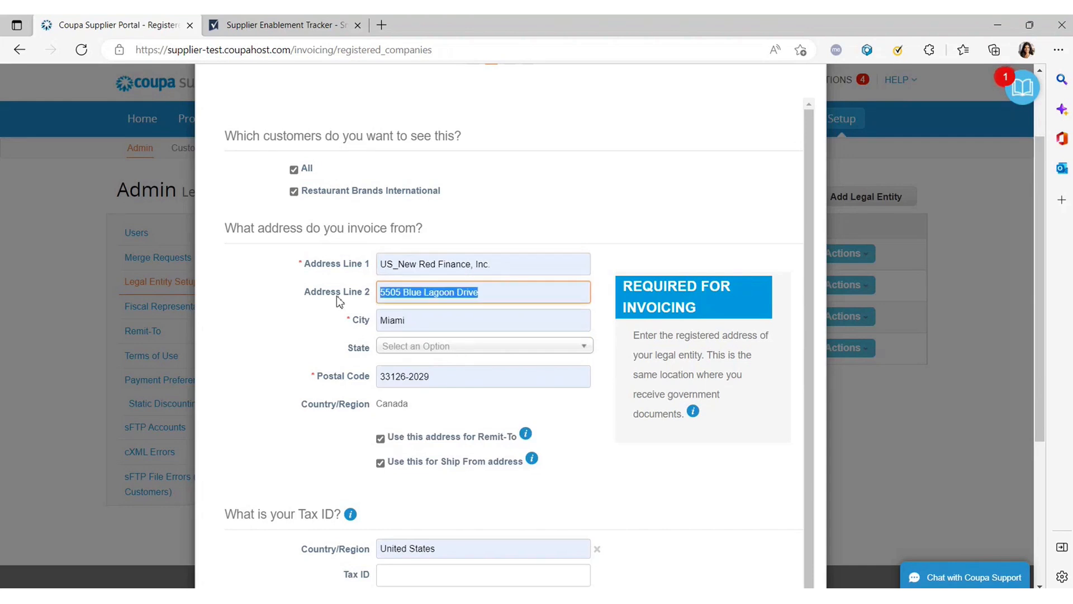
key(ctrl+c)
triple_click(508, 268)
key(ctrl+v)
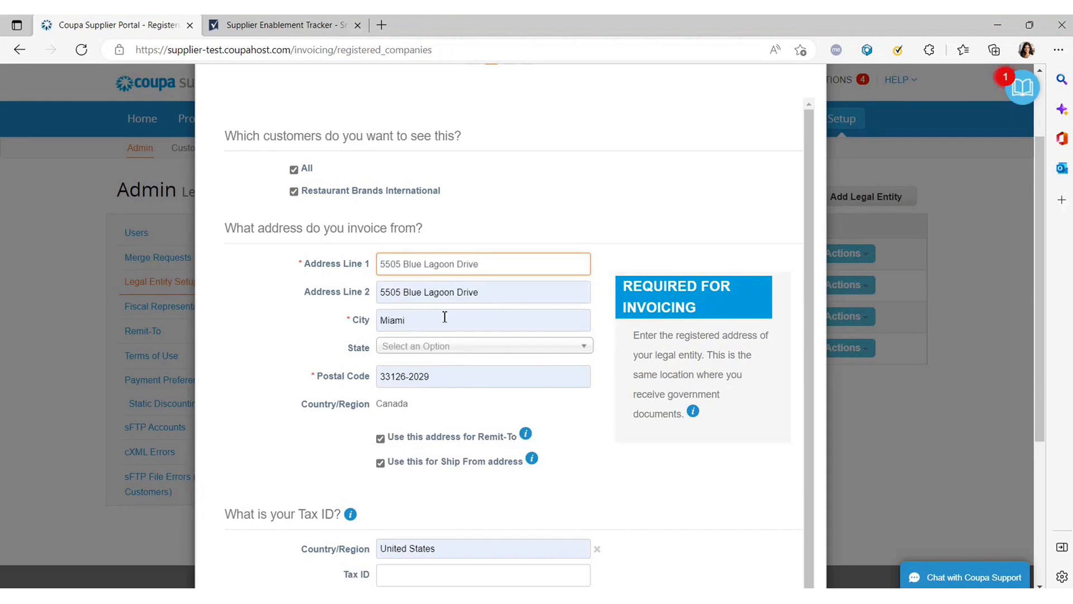
click(360, 322)
key(BackSpace)
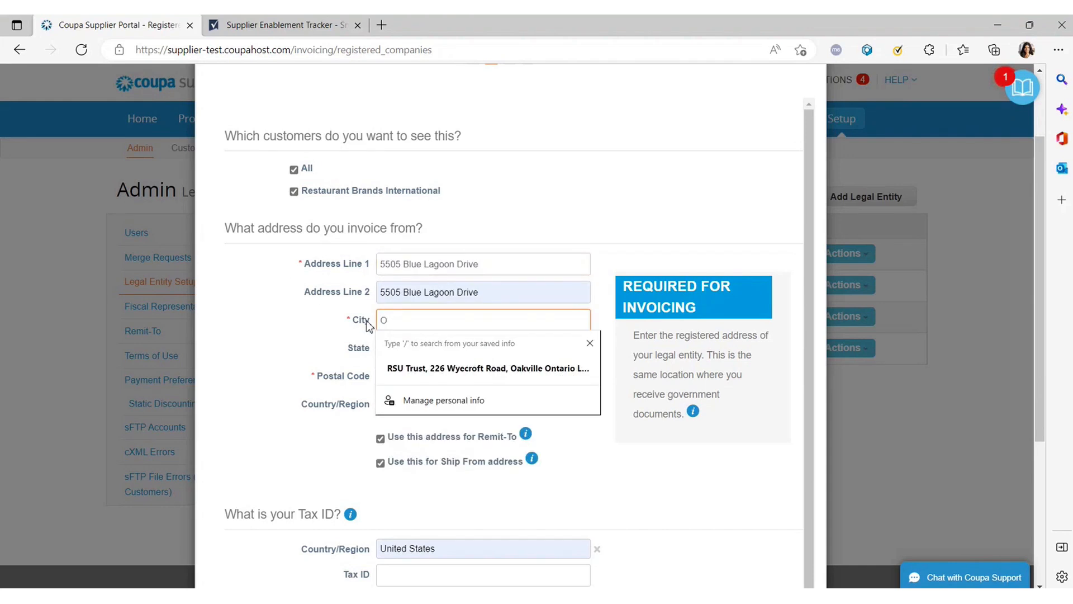
key(Escape)
text(Tor)
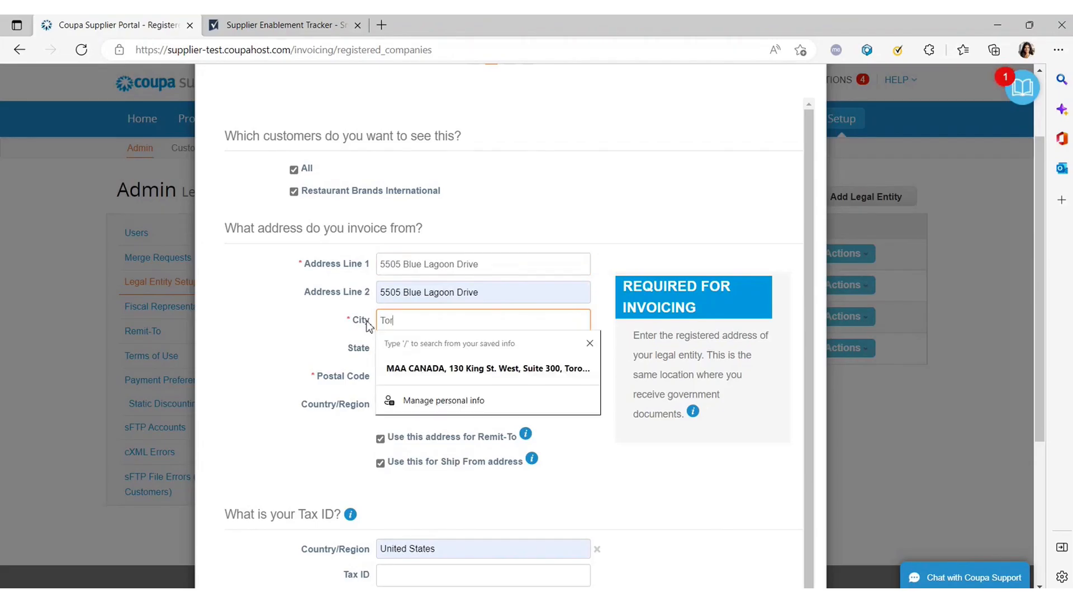
text(onto)
key(Escape)
click(355, 294)
key(BackSpace)
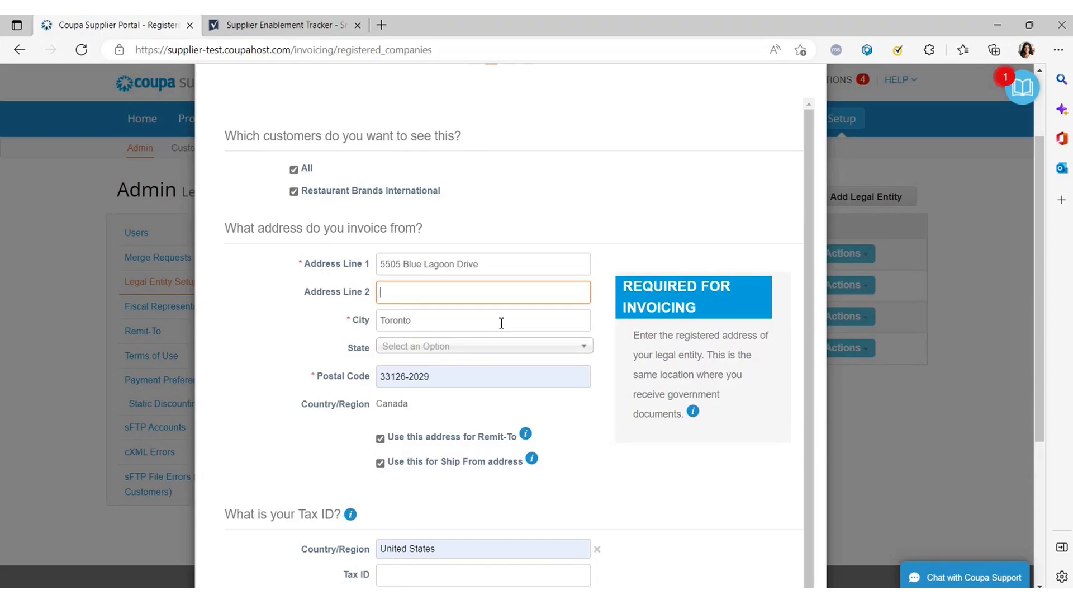
click(458, 369)
Choose Ontario - ON as the state and begin the Tax ID entry.
click(450, 348)
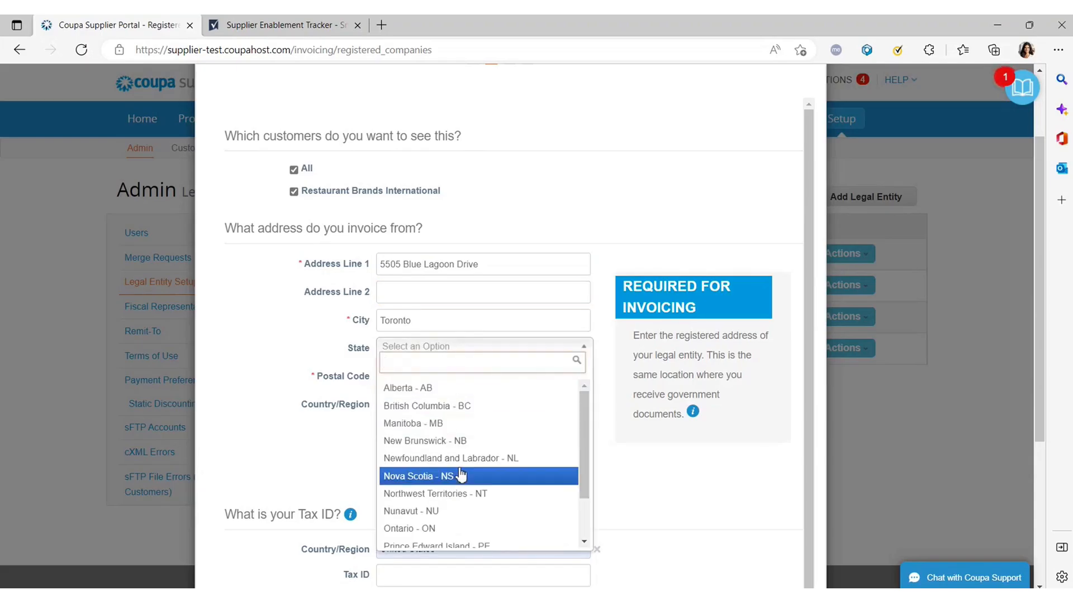
text(ont)
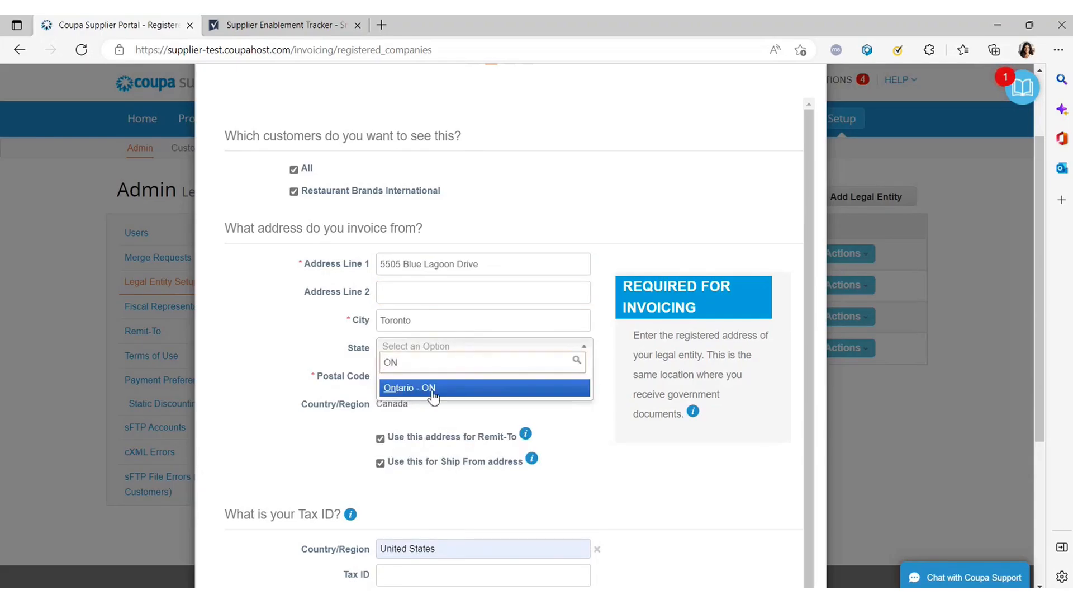
click(431, 389)
scroll(536, 383, down, 4)
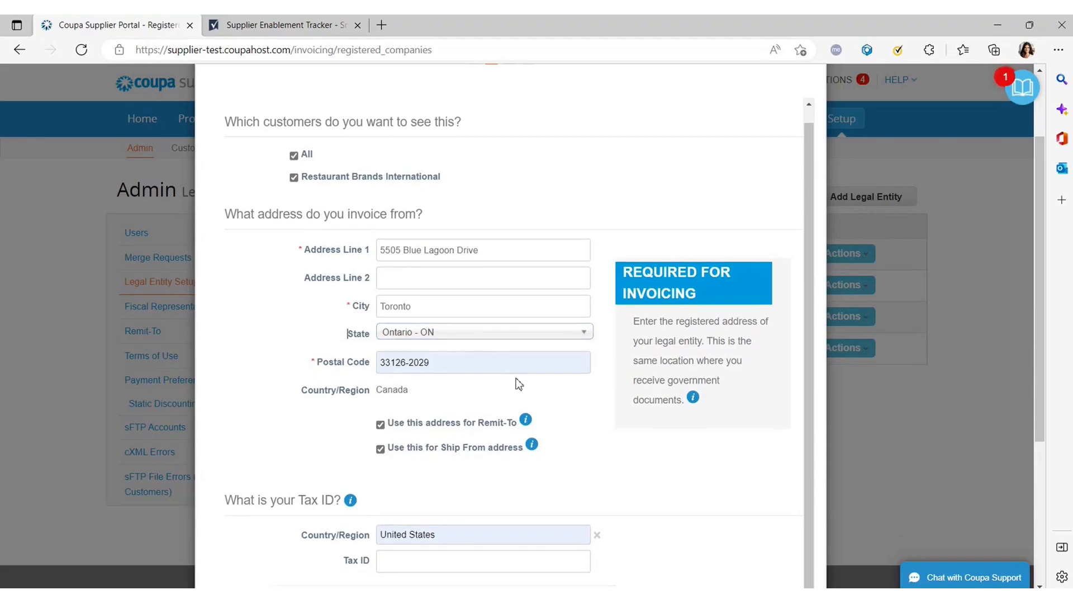
click(398, 357)
click(442, 330)
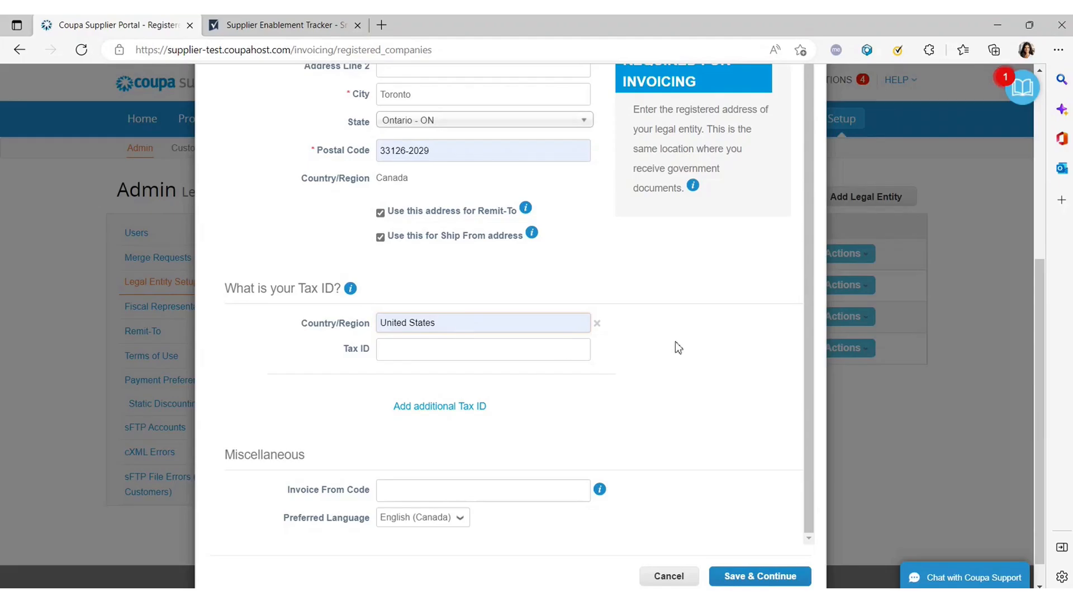
Set the Tax ID country to Canada, enter the VAT ID, and save the organization details.
scroll(513, 347, up, 1)
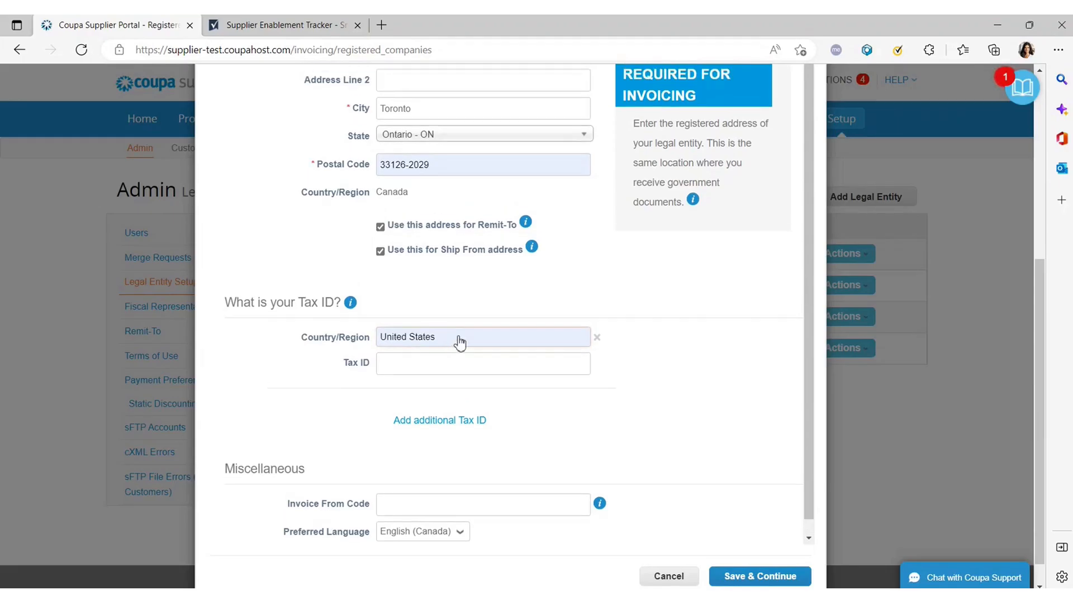
key(c)
click(411, 507)
click(413, 370)
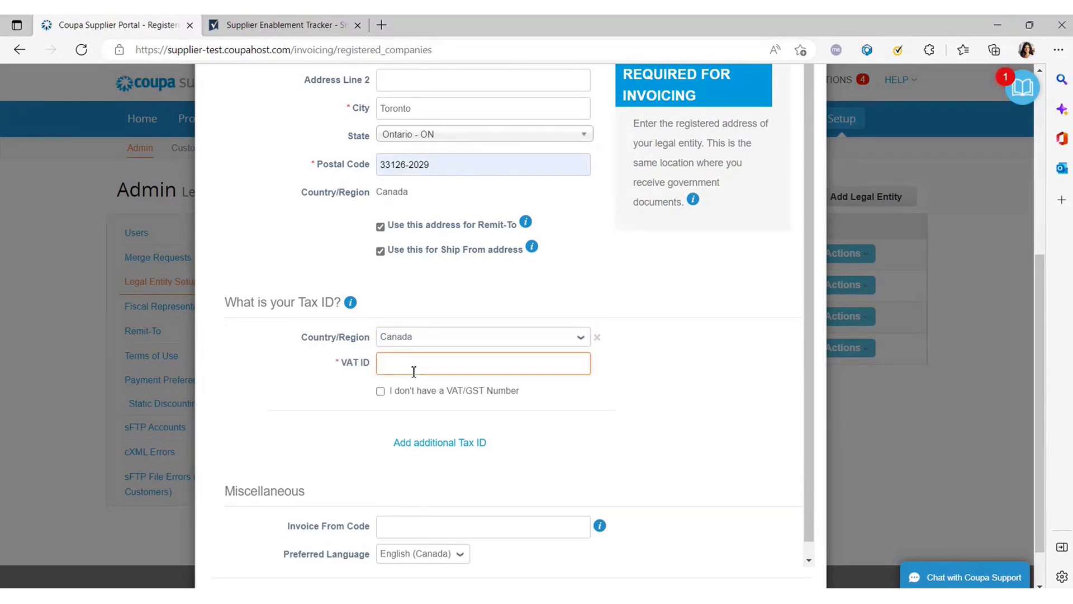
scroll(486, 391, down, 1)
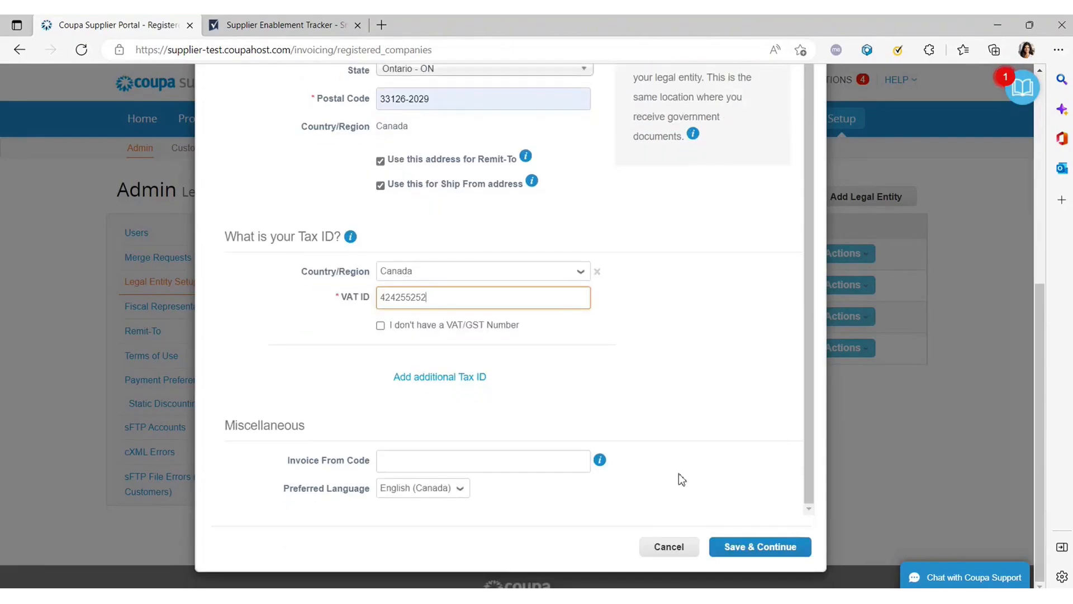
click(781, 545)
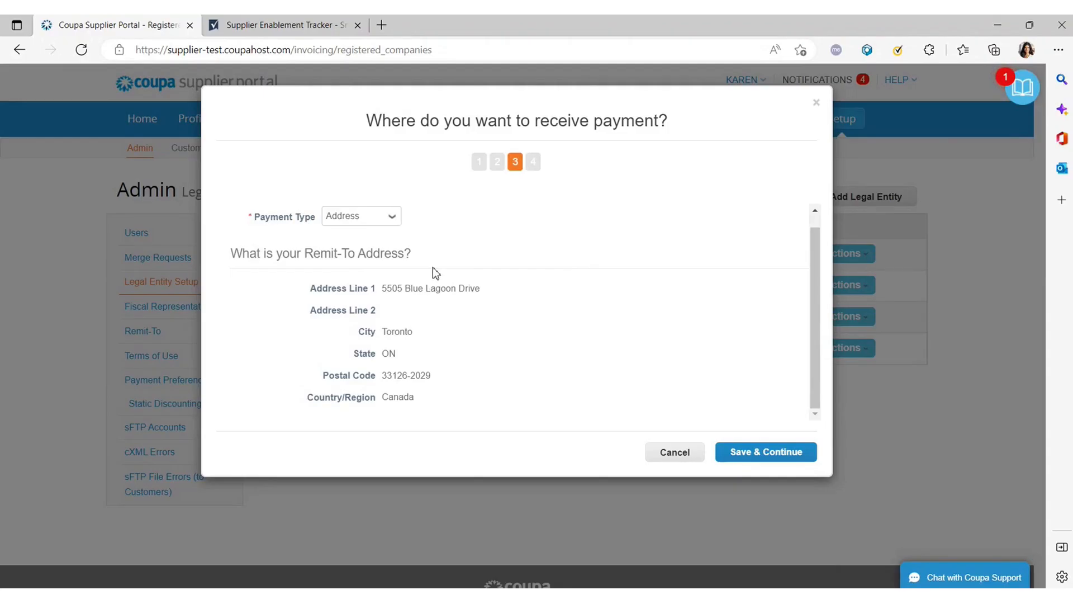
Accept the Toronto Remit-To address, pass the Ship From step, and finish the wizard.
click(765, 453)
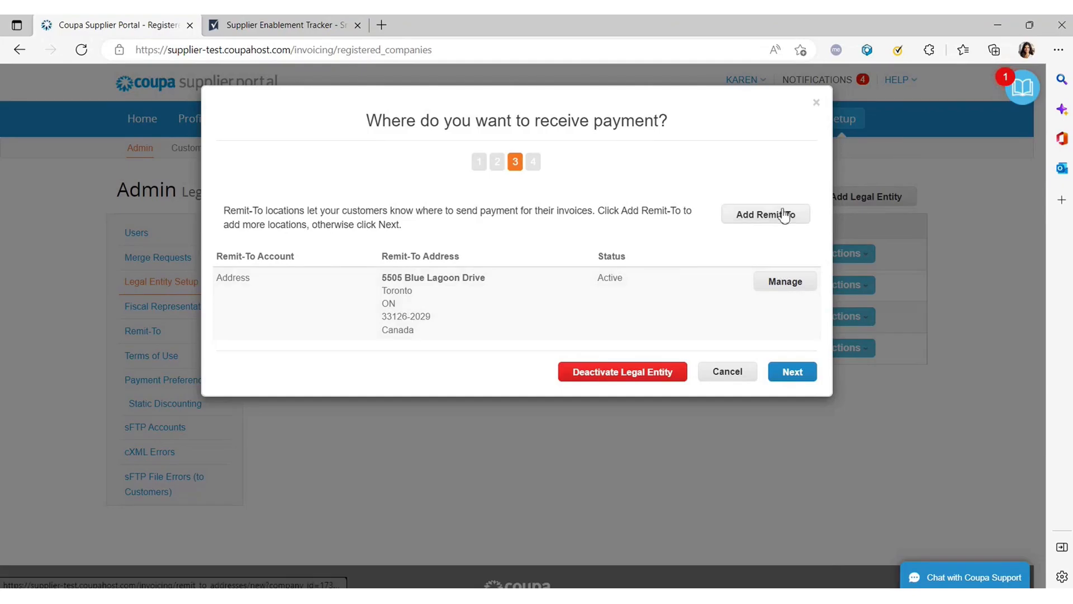
click(792, 372)
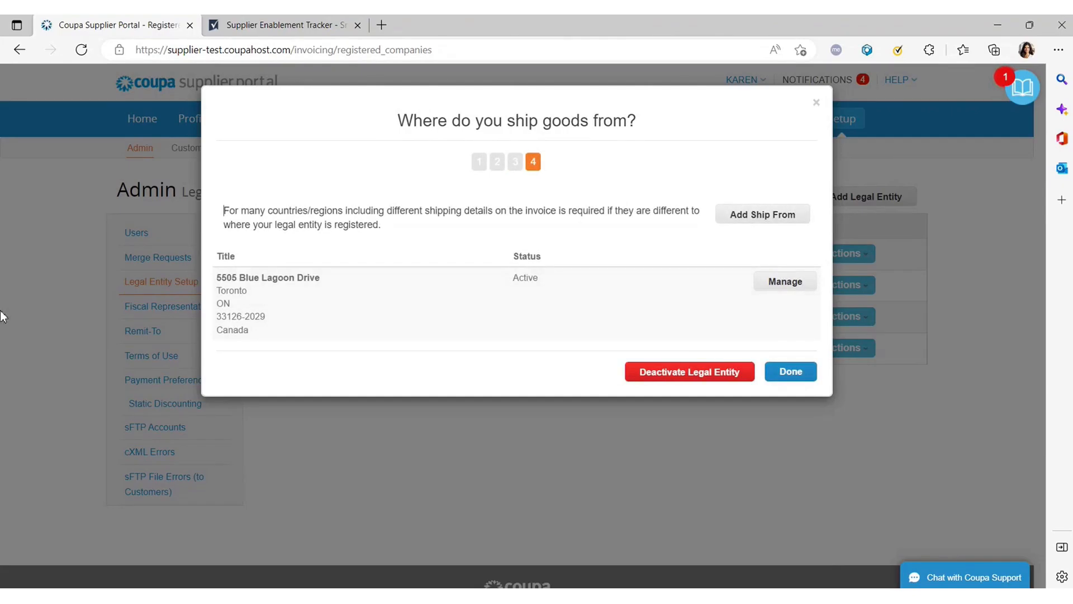
drag(288, 211, 510, 237)
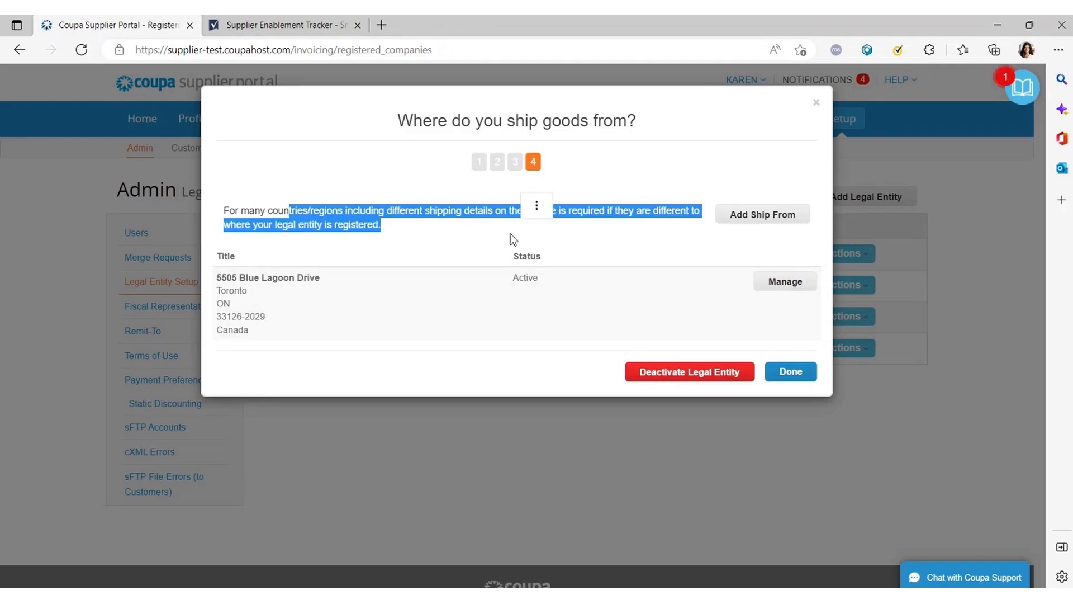
click(421, 264)
drag(382, 226, 203, 206)
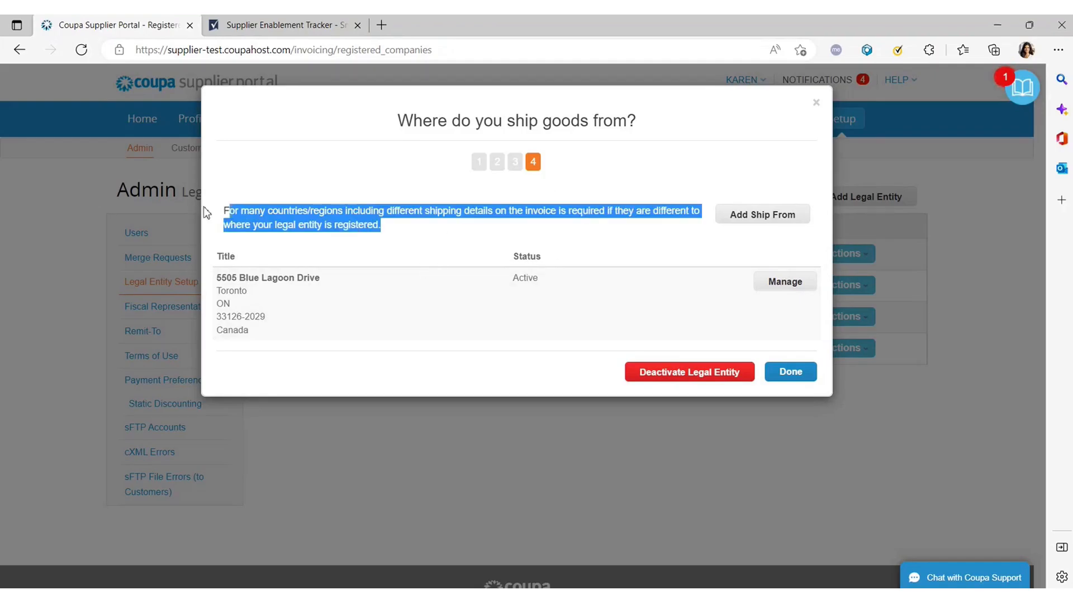
click(527, 258)
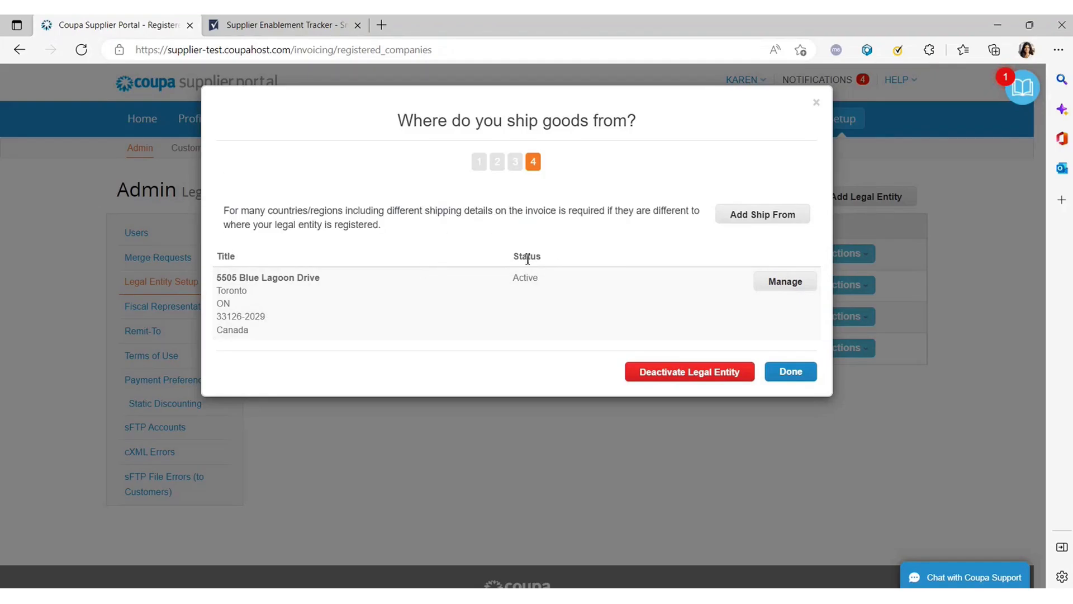
click(791, 371)
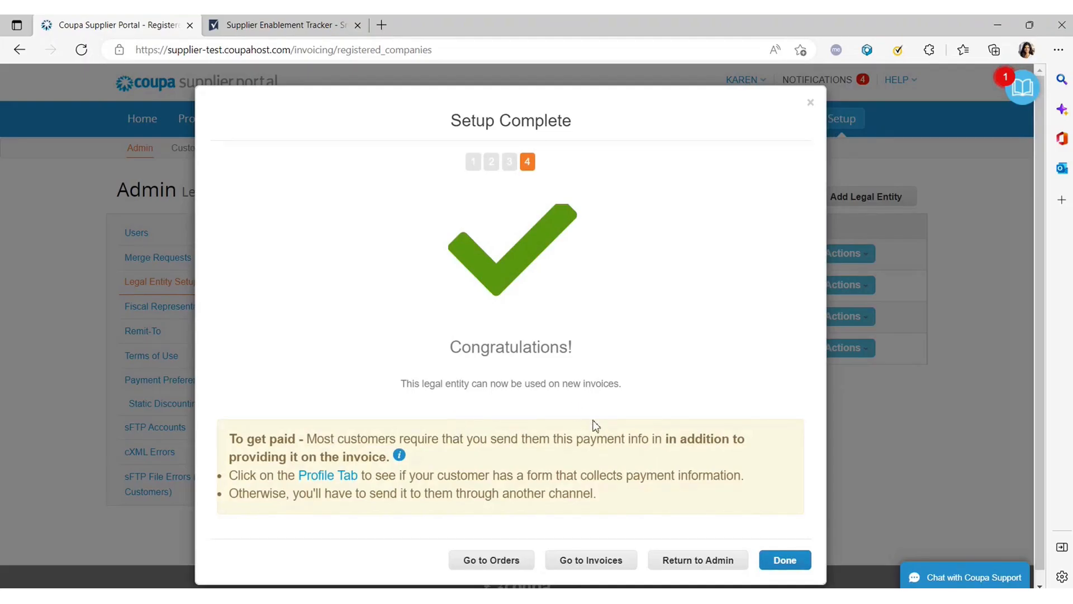
Close Setup Complete, open the Remit-To page, and cancel an Add Remit-To attempt.
click(786, 561)
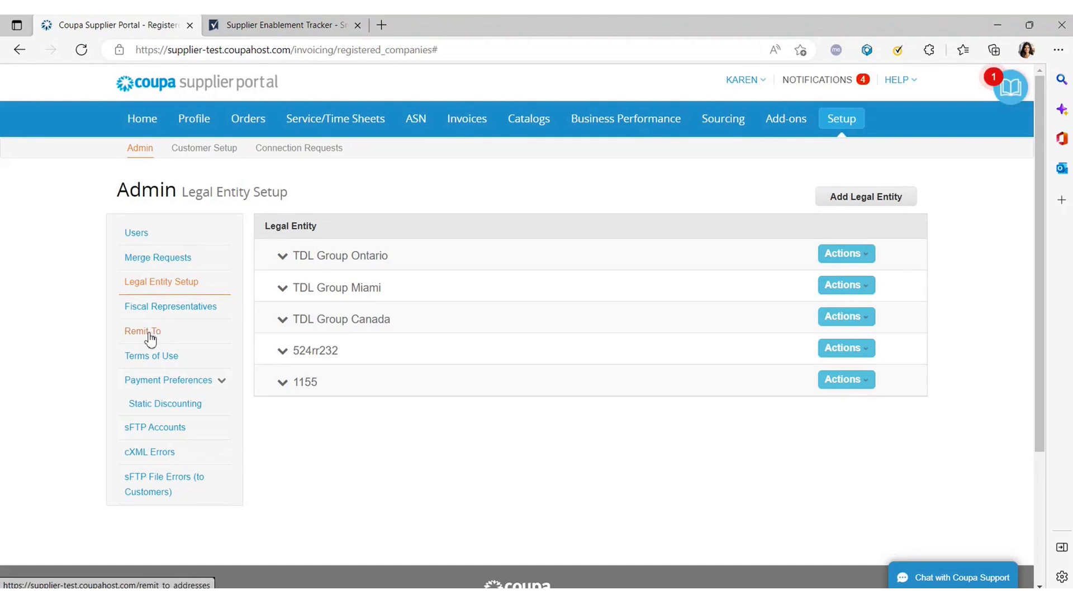
click(150, 333)
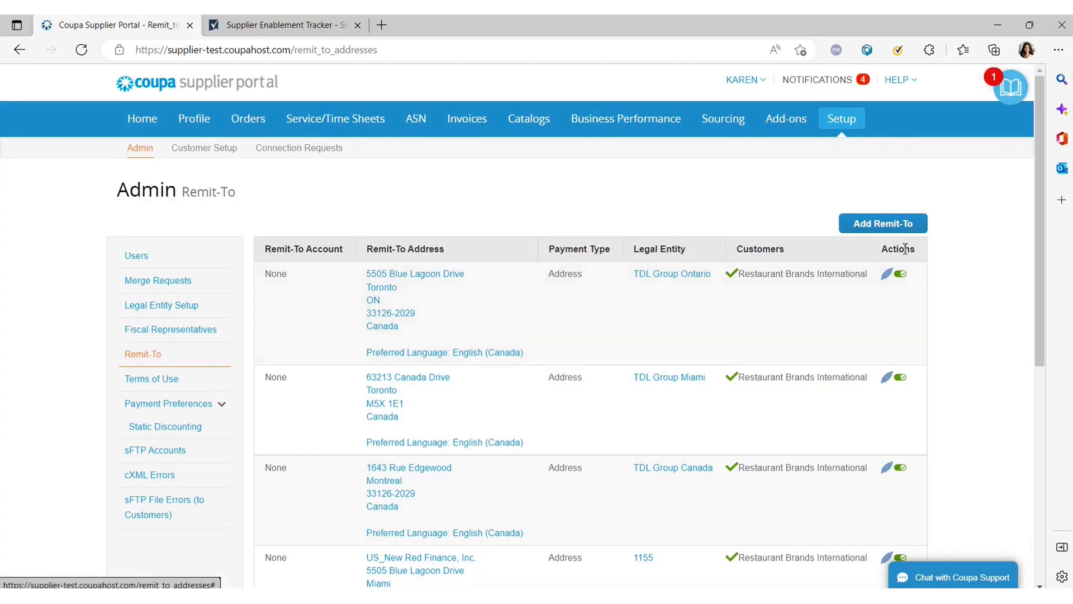
click(896, 227)
click(521, 168)
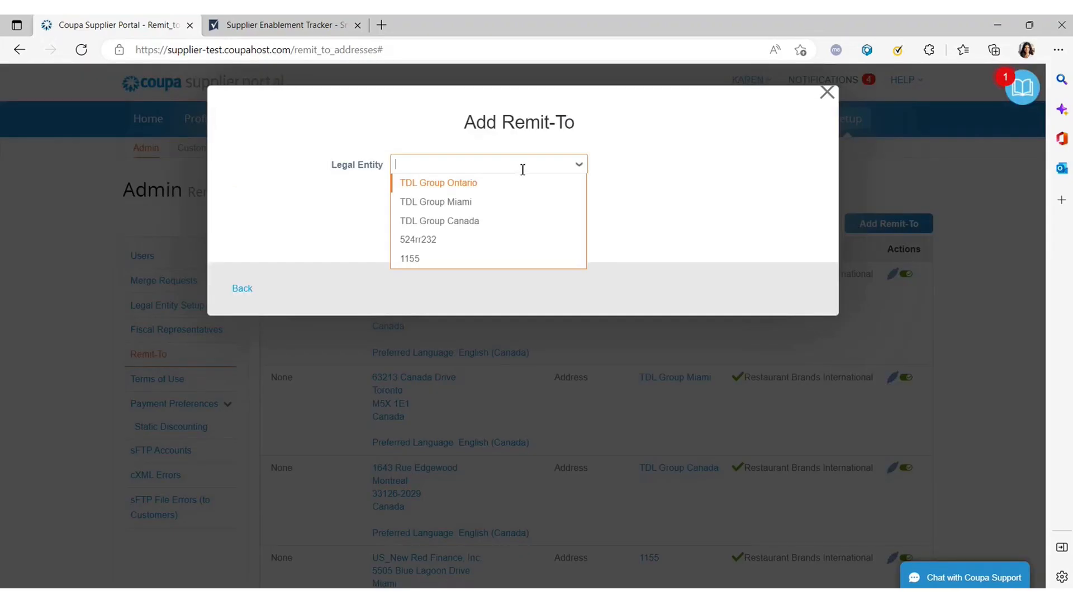
click(827, 92)
click(828, 92)
scroll(552, 423, down, 5)
scroll(552, 425, up, 5)
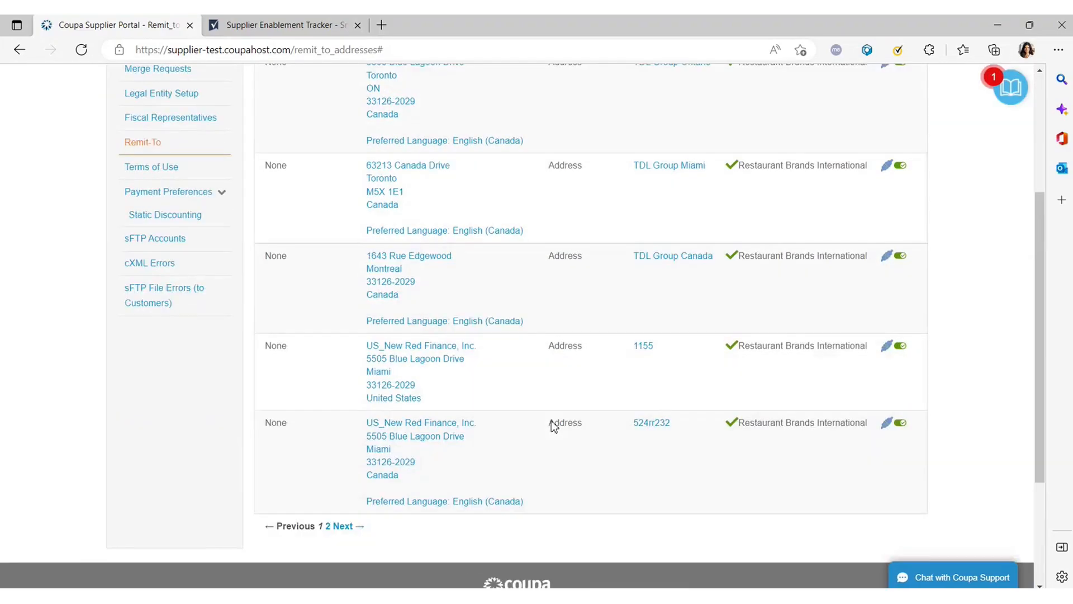
scroll(592, 429, down, 5)
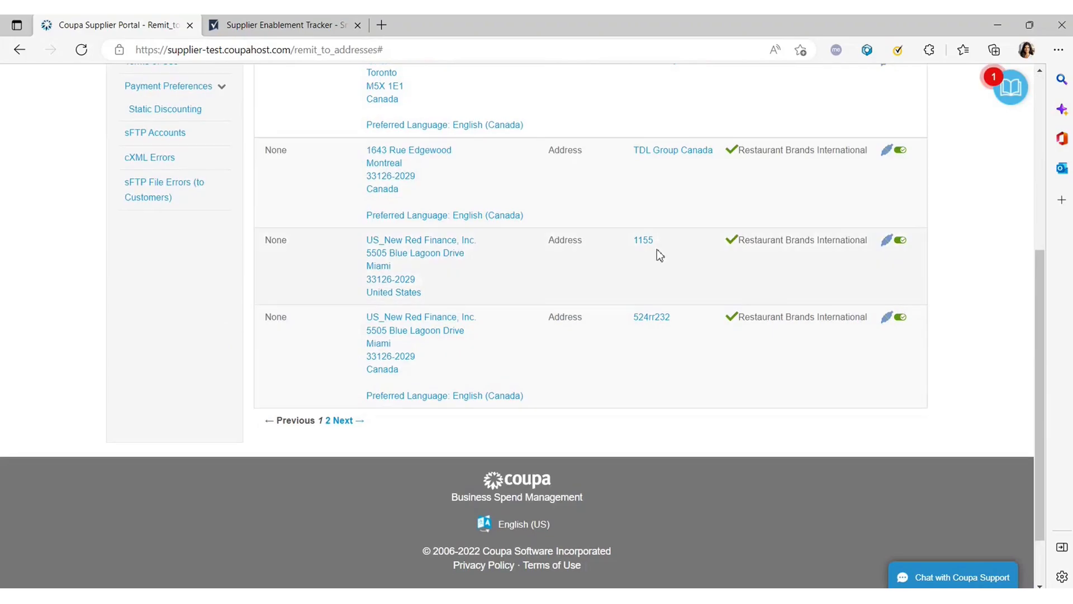
scroll(650, 335, up, 2)
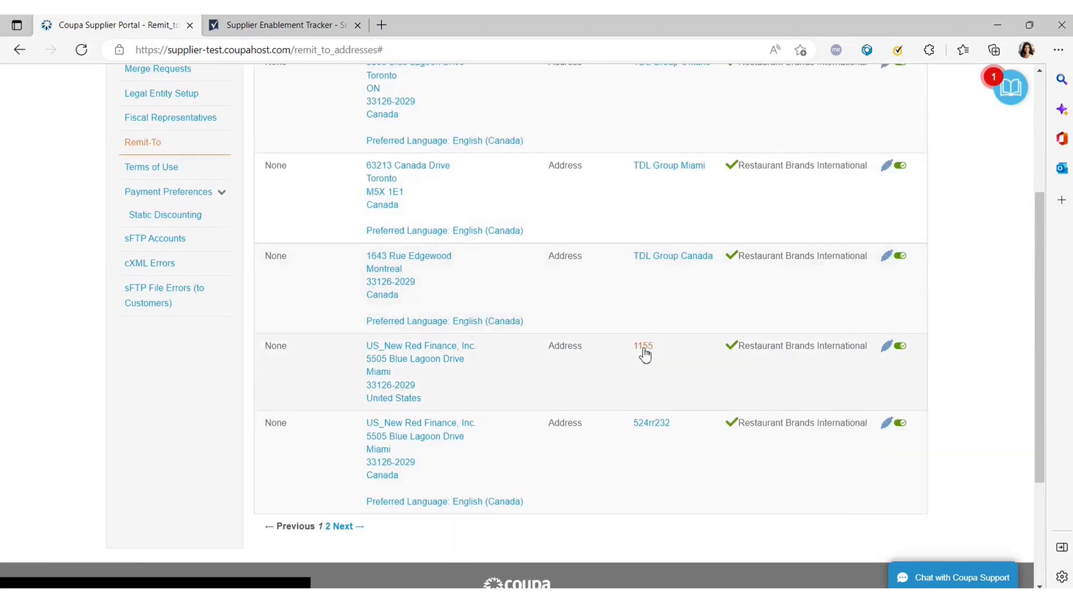
Open legal entity 1155's details wizard, step forward once, and close it.
click(643, 347)
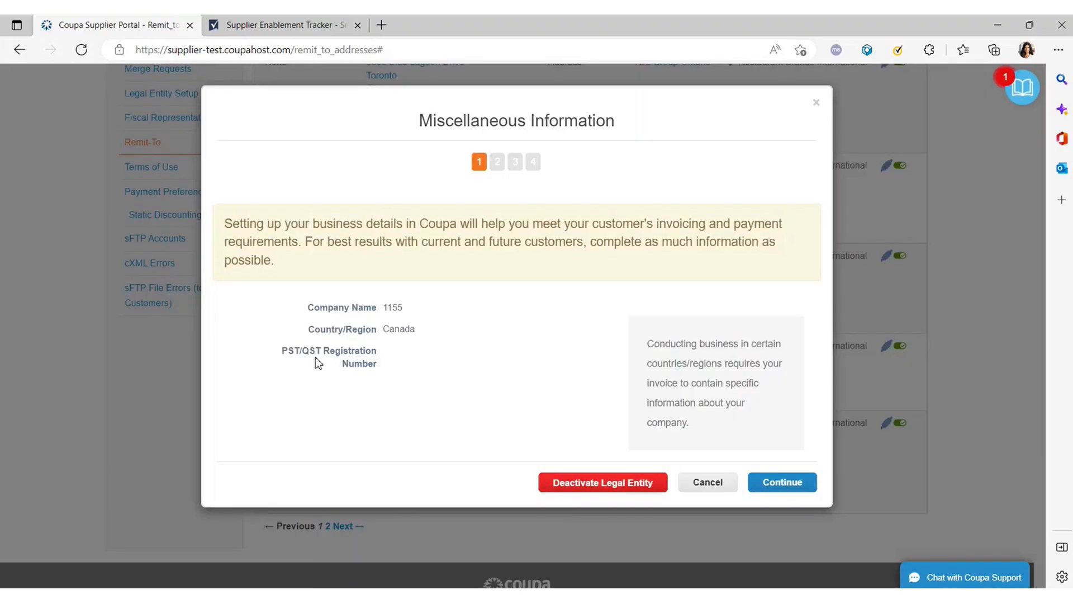
click(774, 481)
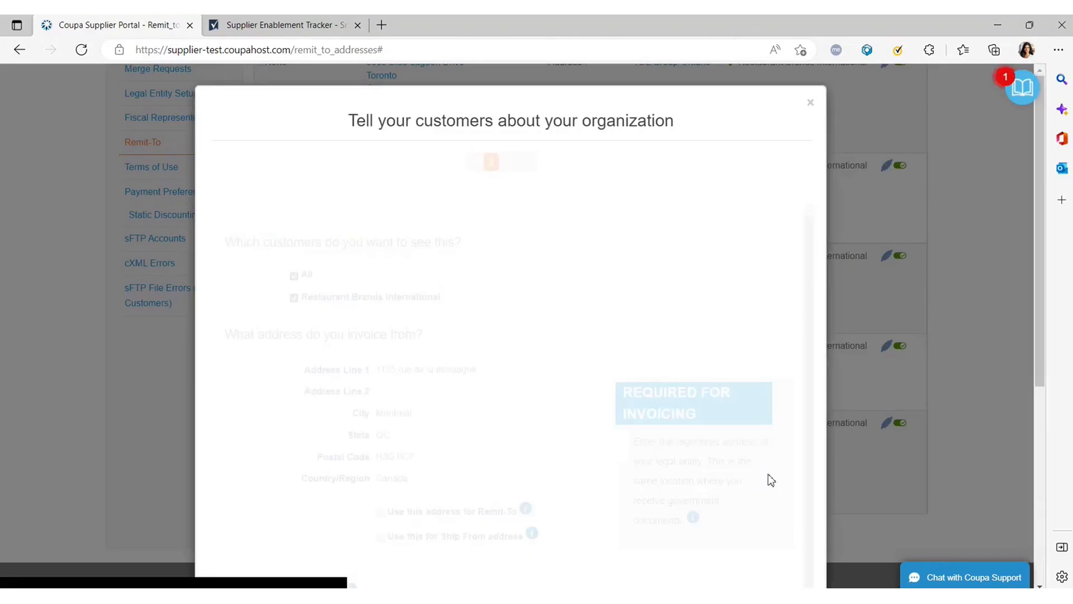
click(811, 103)
scroll(482, 372, up, 4)
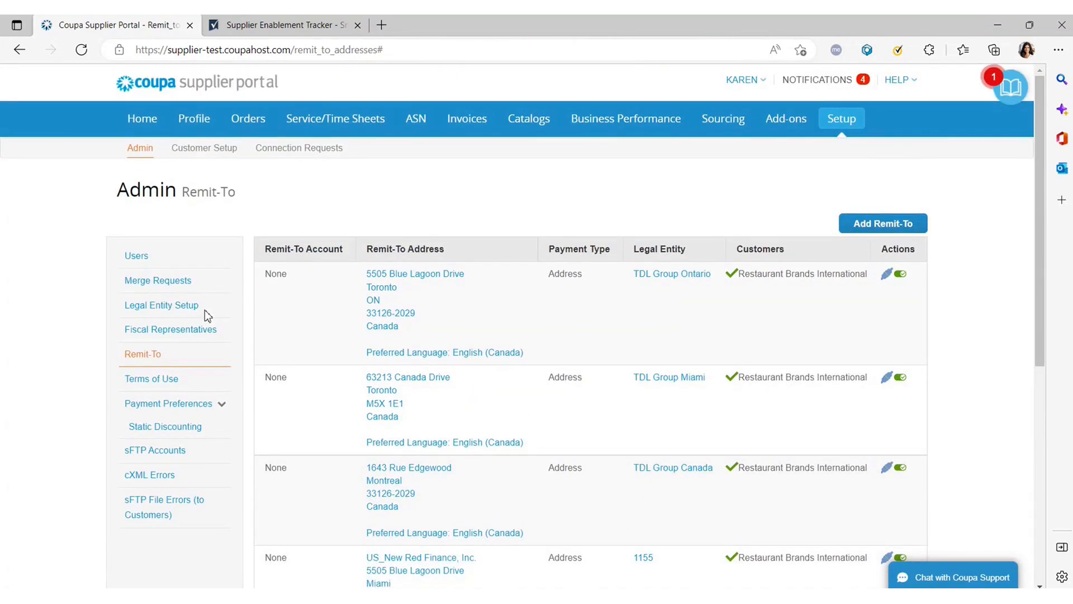
From Admin Users, start an invitation and toggle the Invoices permission off and on.
click(140, 261)
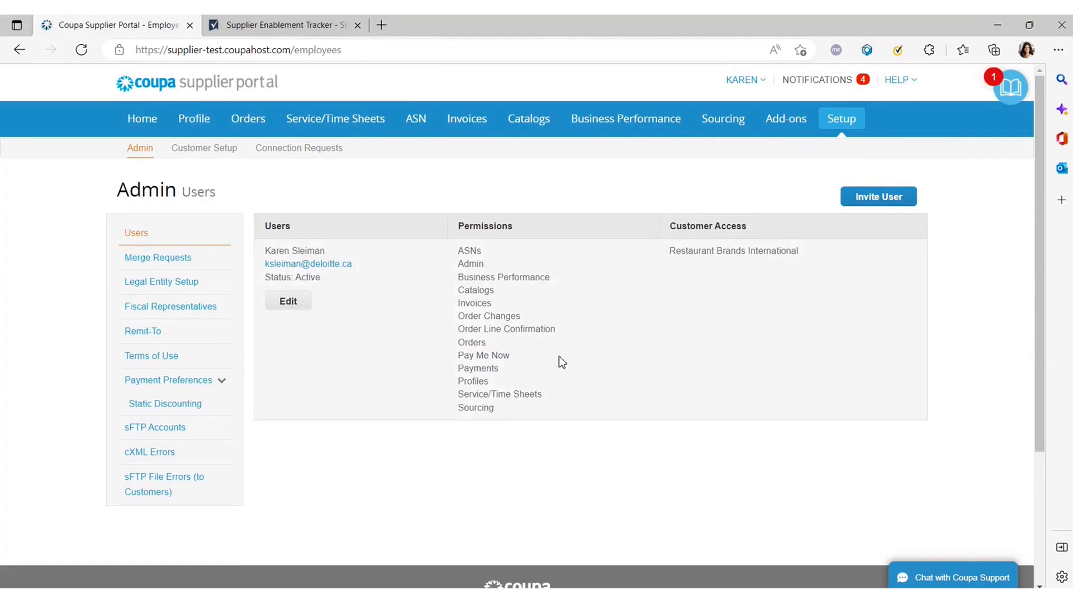
click(885, 200)
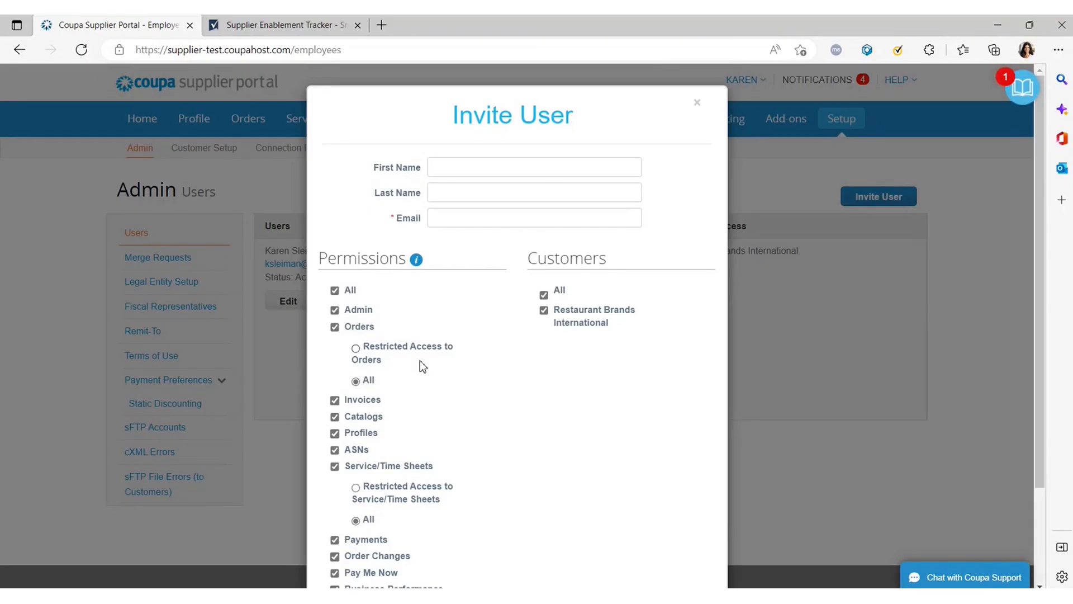
click(337, 403)
click(337, 401)
scroll(371, 371, down, 2)
scroll(376, 386, up, 2)
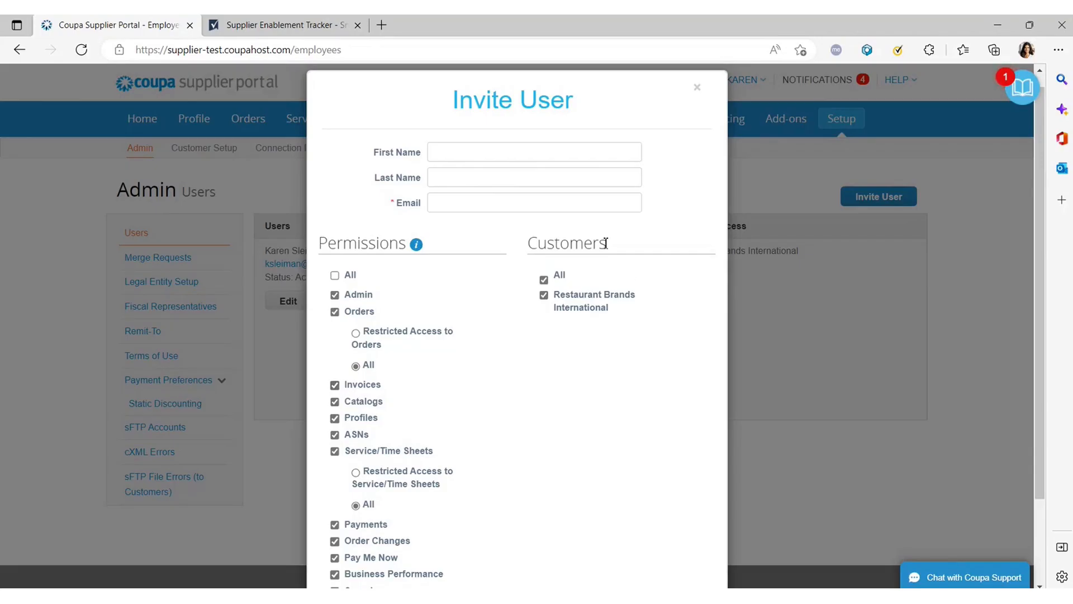
Uncheck and recheck Restaurant Brands International, keeping all customers selected.
click(548, 300)
click(544, 296)
click(545, 280)
scroll(464, 367, down, 2)
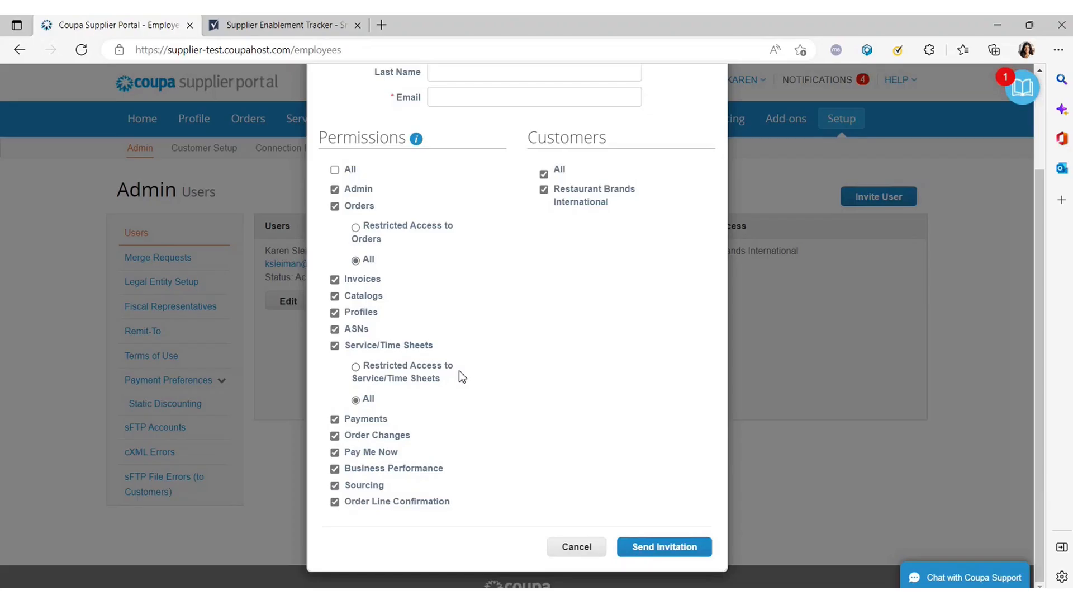
scroll(493, 326, up, 1)
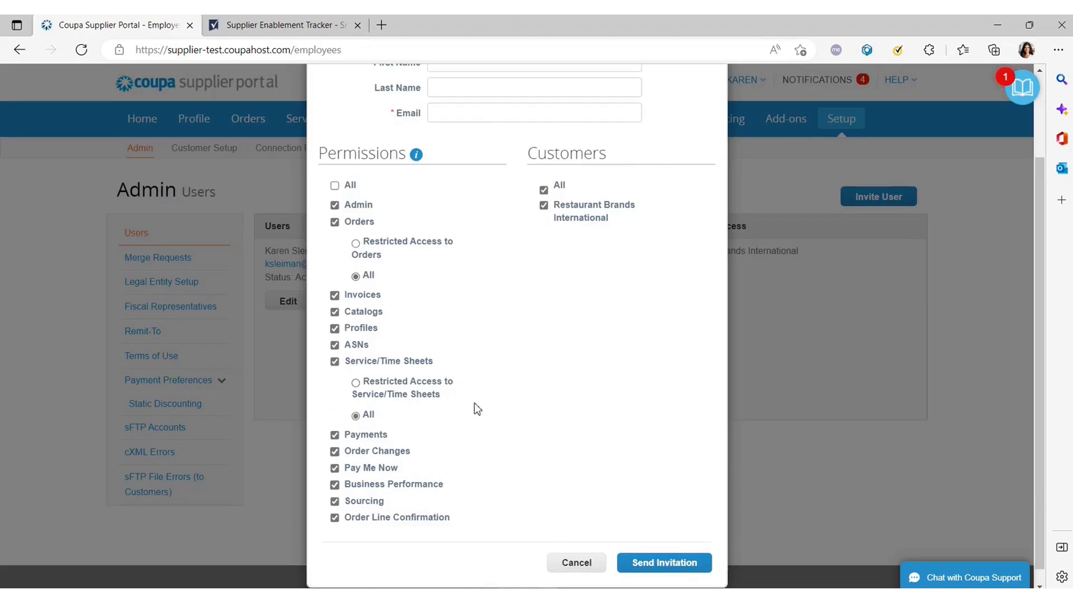
scroll(477, 408, up, 2)
Autofill the invitee's name and e-mail address from saved browser info.
click(479, 165)
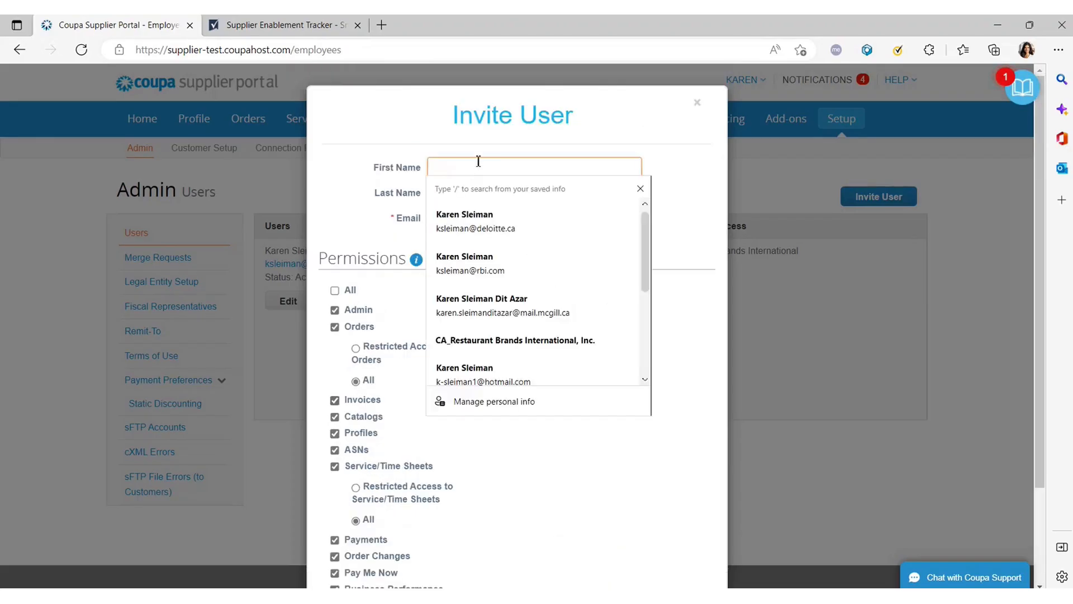
click(381, 245)
scroll(386, 249, down, 2)
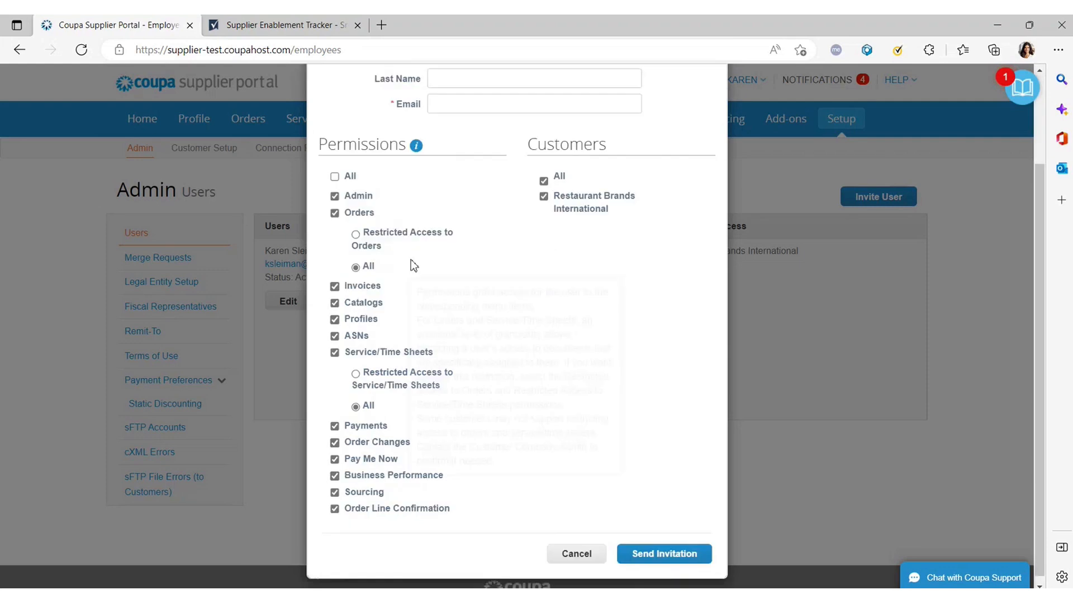
scroll(497, 235, up, 2)
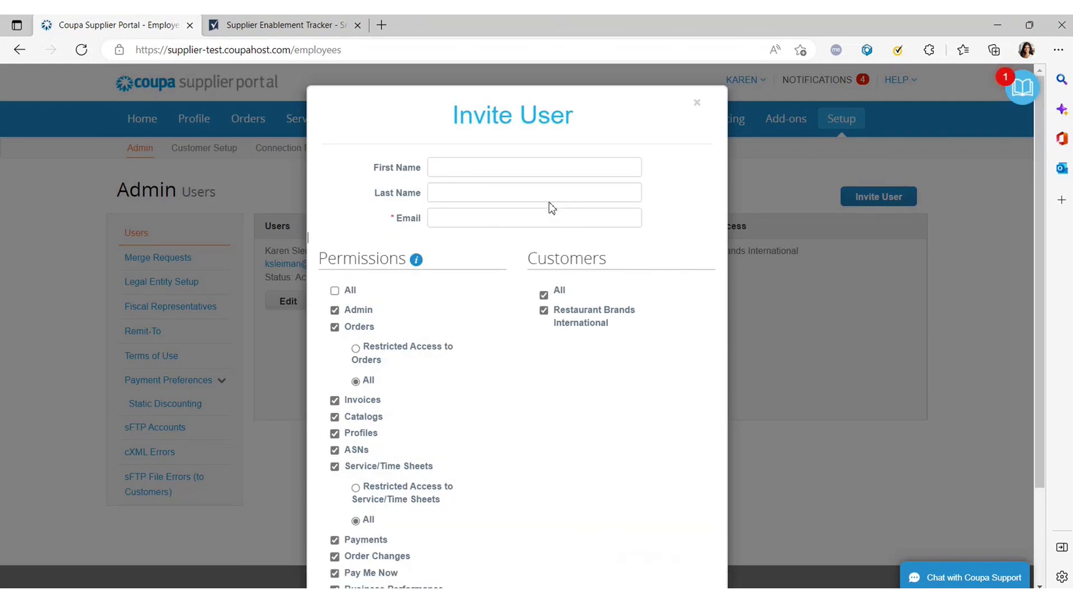
click(464, 167)
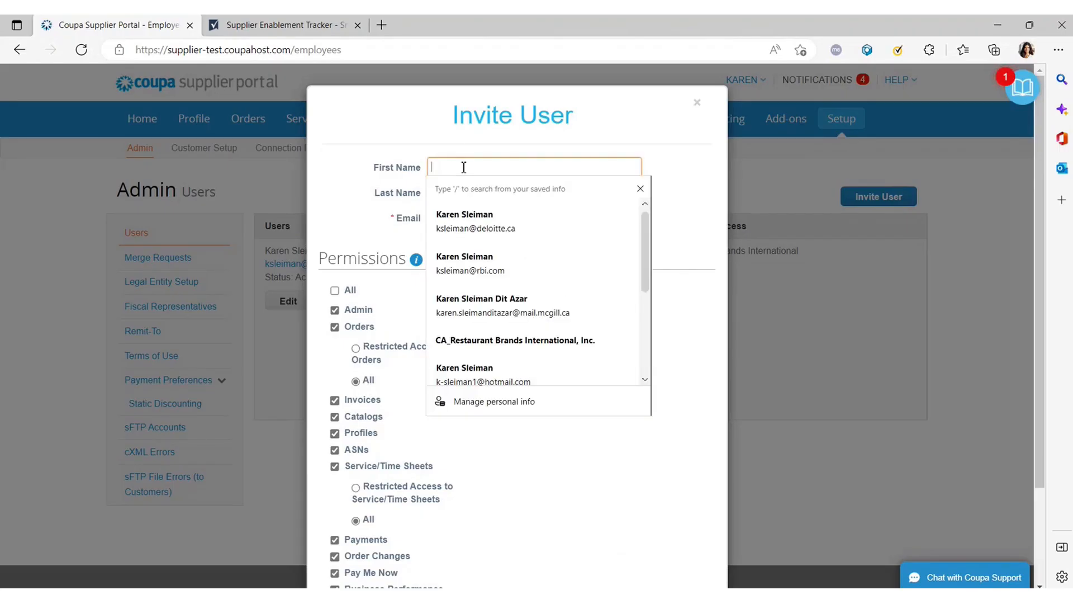
click(492, 220)
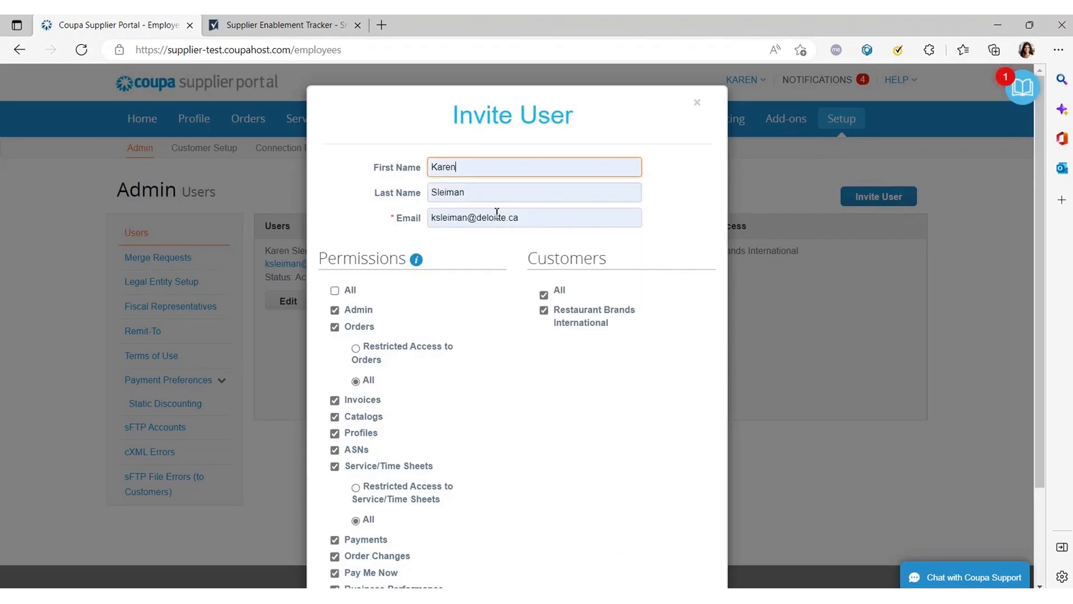
click(558, 219)
drag(559, 219, 469, 203)
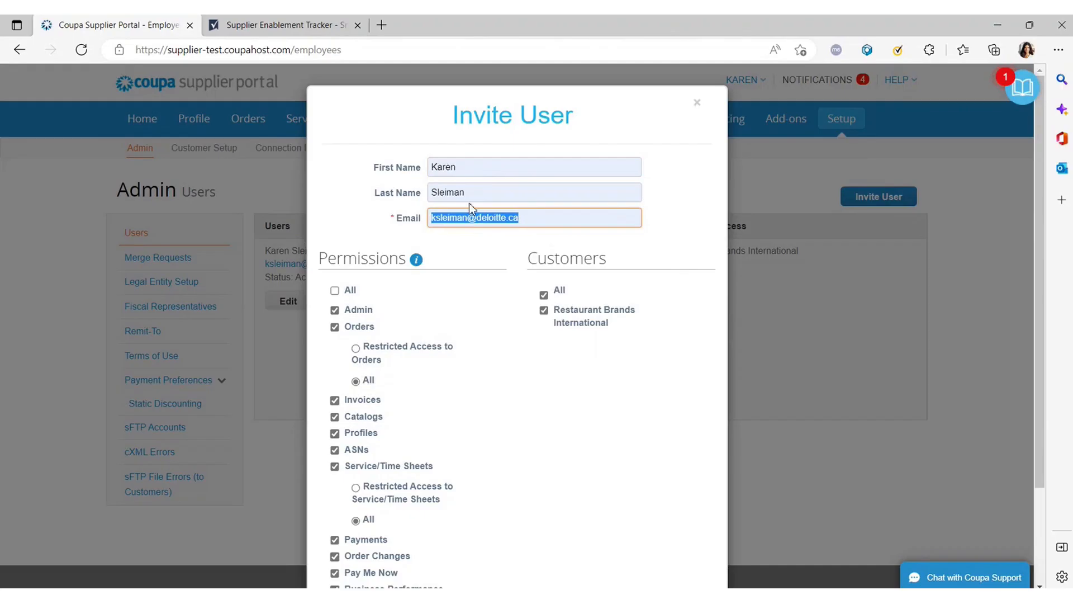
click(505, 215)
Review the invitation form, then close it without sending.
scroll(505, 215, down, 3)
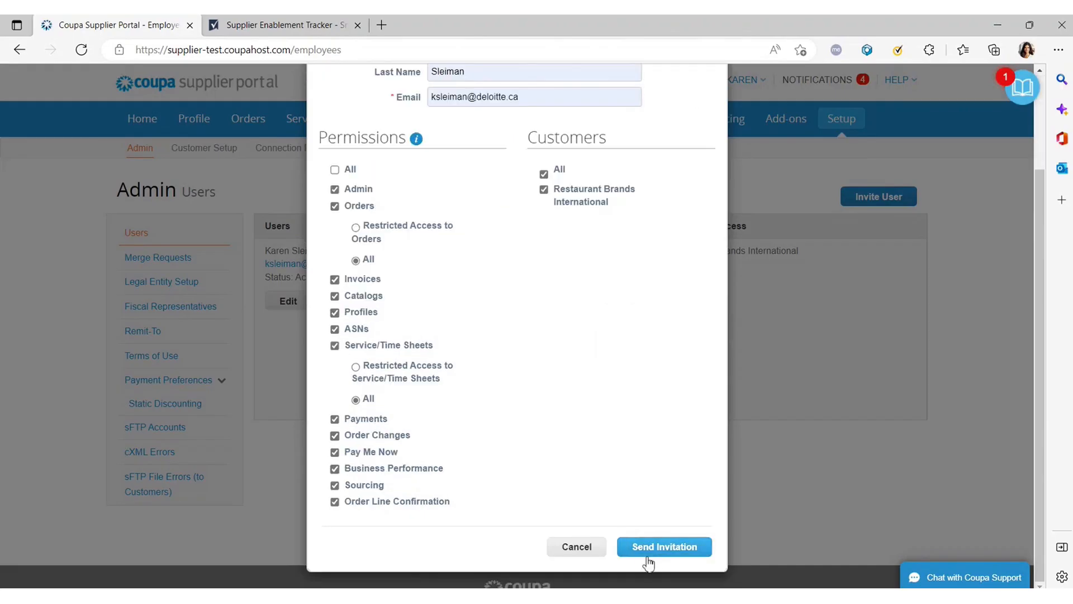
scroll(555, 478, up, 1)
scroll(555, 479, up, 1)
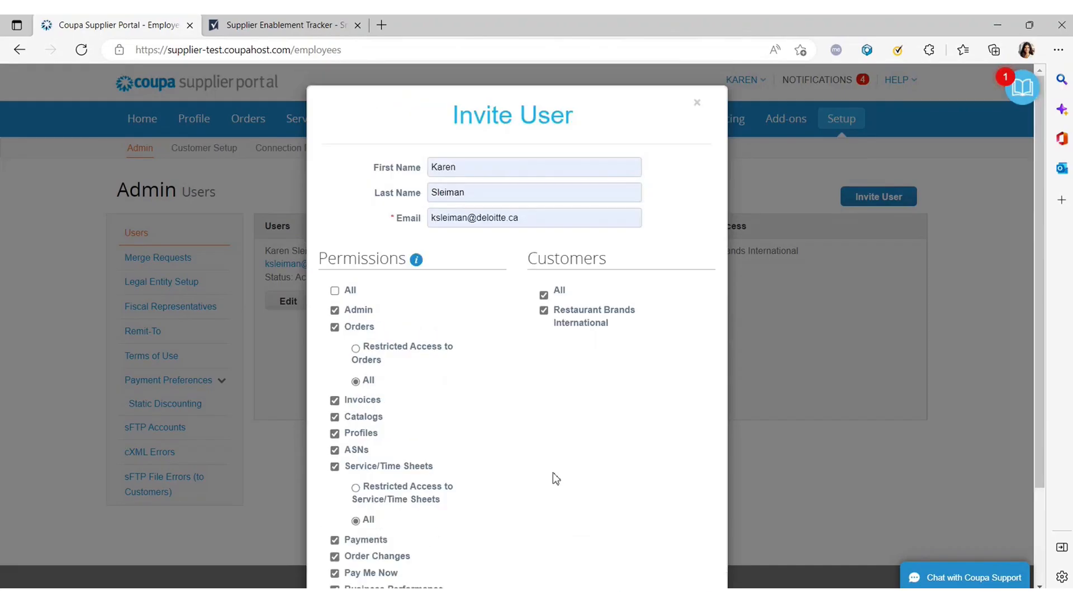
scroll(663, 329, down, 2)
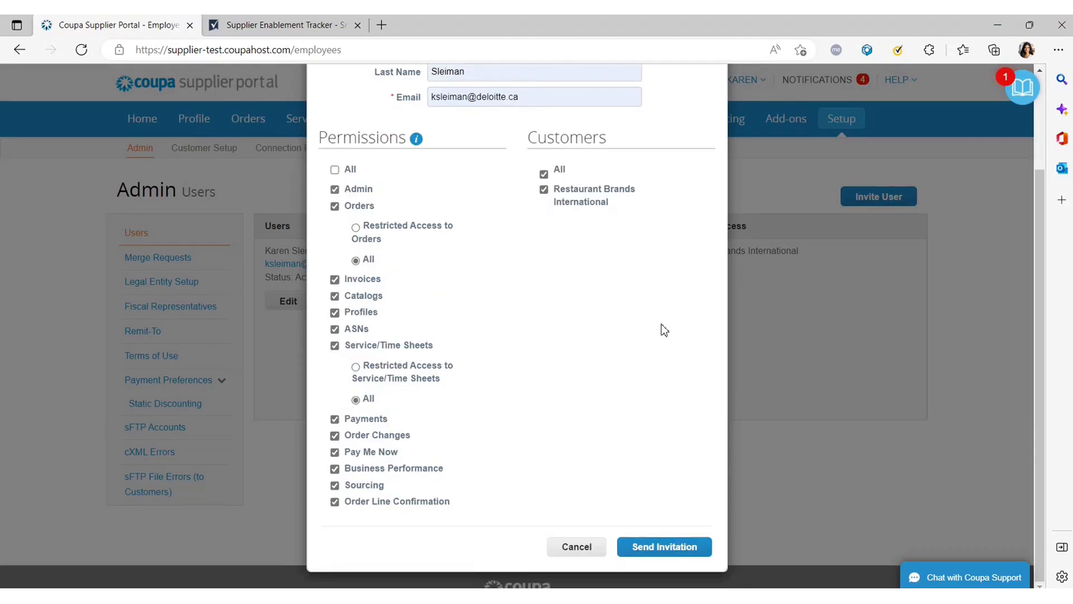
scroll(661, 324, up, 2)
scroll(584, 381, down, 2)
scroll(578, 380, up, 2)
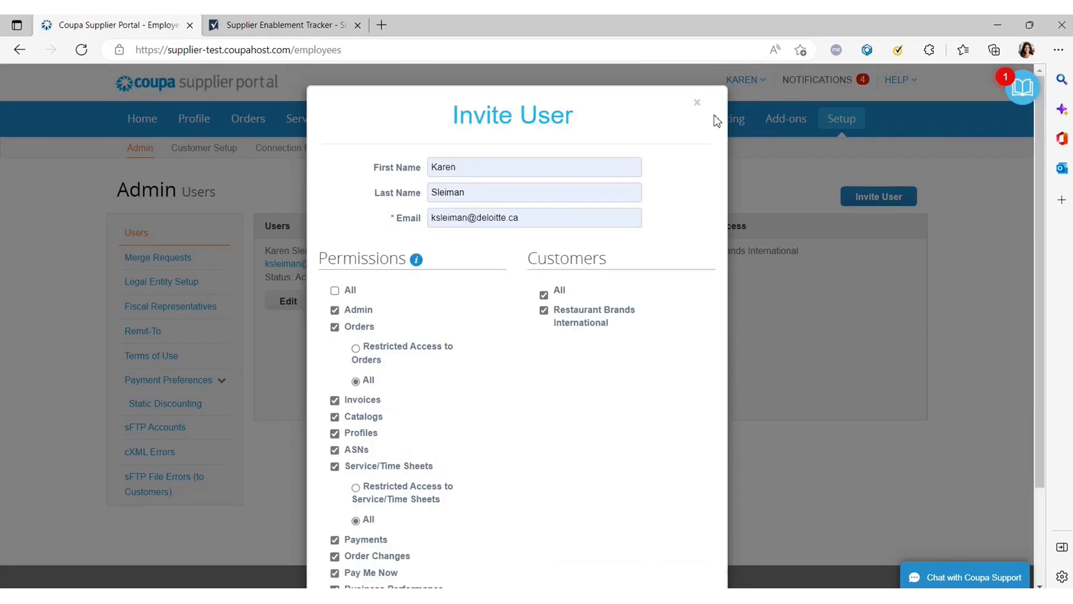
click(698, 103)
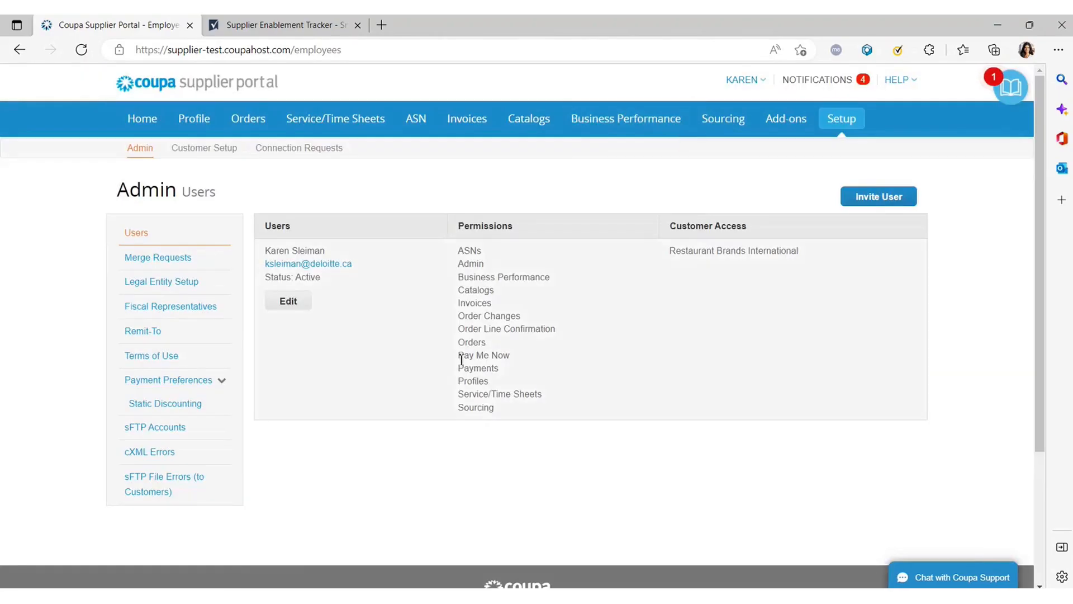
View the empty Merge Requests page, then open the account menu under the user name.
click(163, 257)
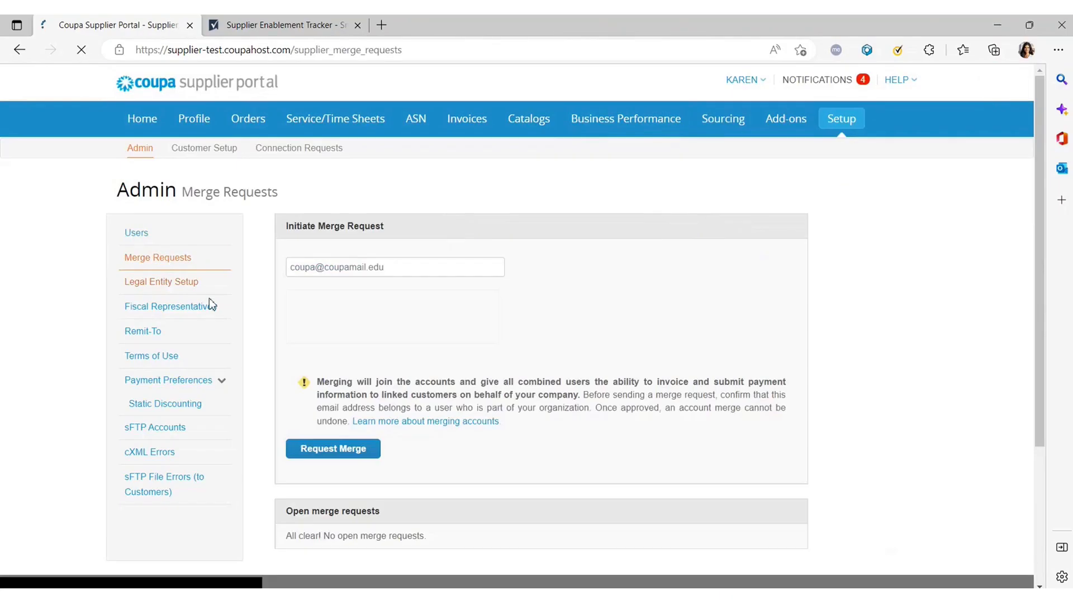
scroll(475, 396, down, 2)
scroll(394, 369, up, 2)
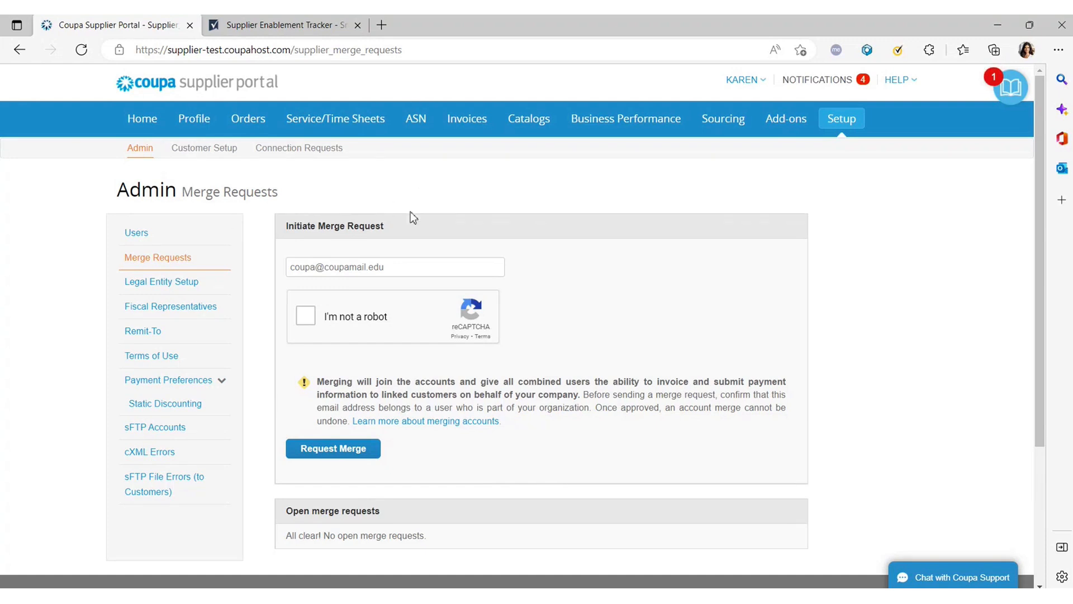
click(741, 84)
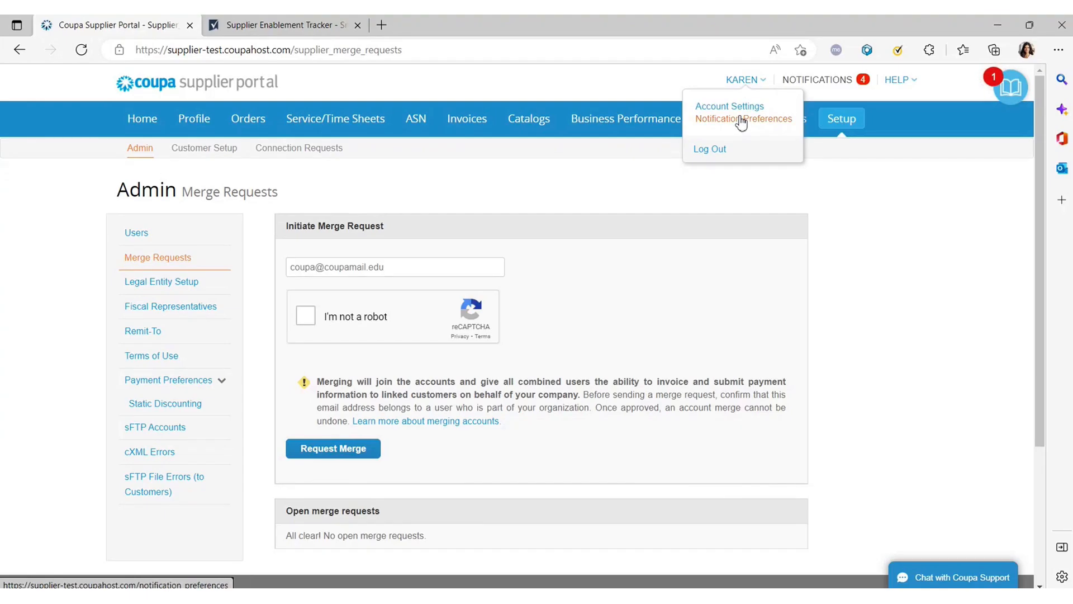
Go to Account Settings and open Notification Preferences.
click(742, 109)
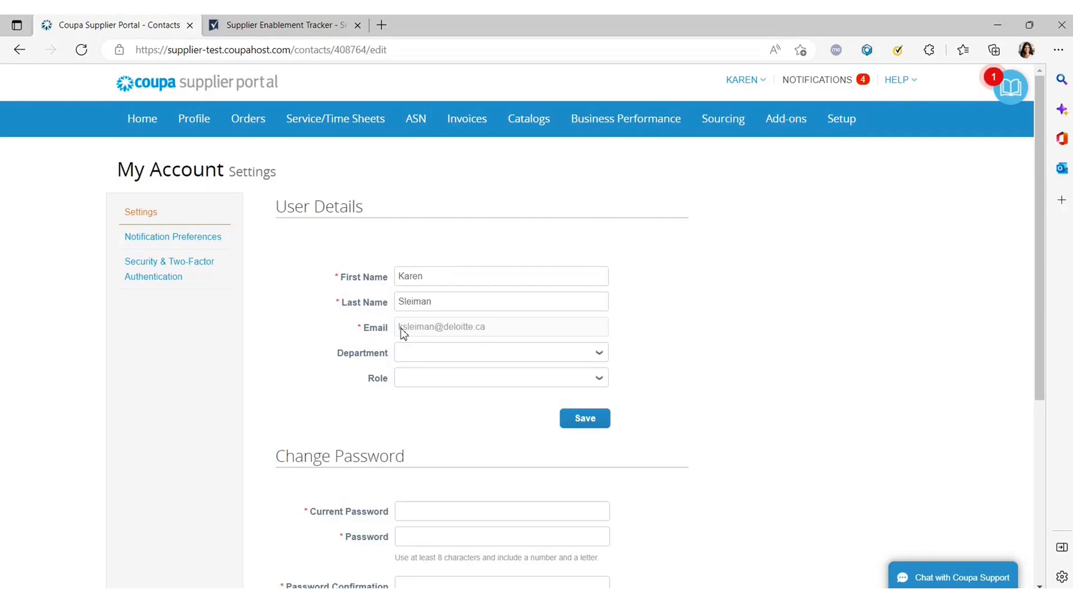
scroll(400, 334, down, 2)
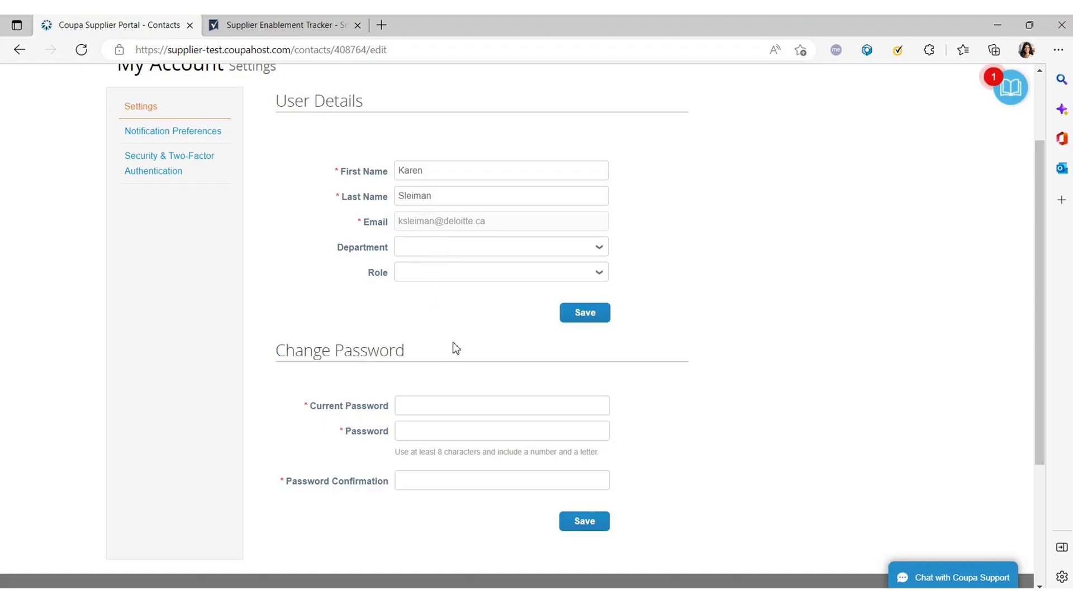
click(167, 132)
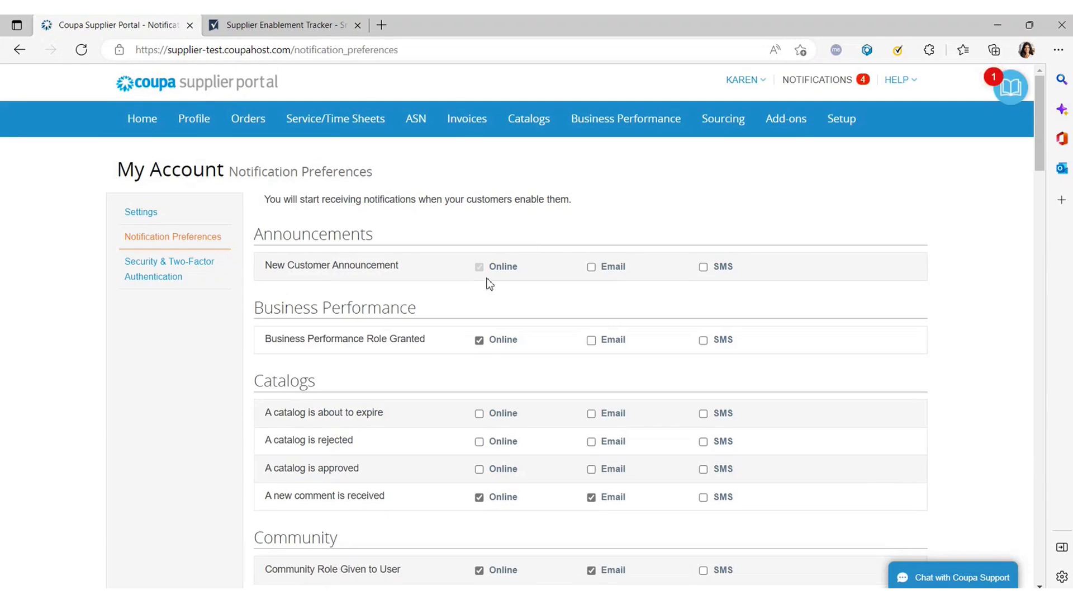
Scroll through and inspect the Online and Email notification checkbox lists.
scroll(513, 351, down, 12)
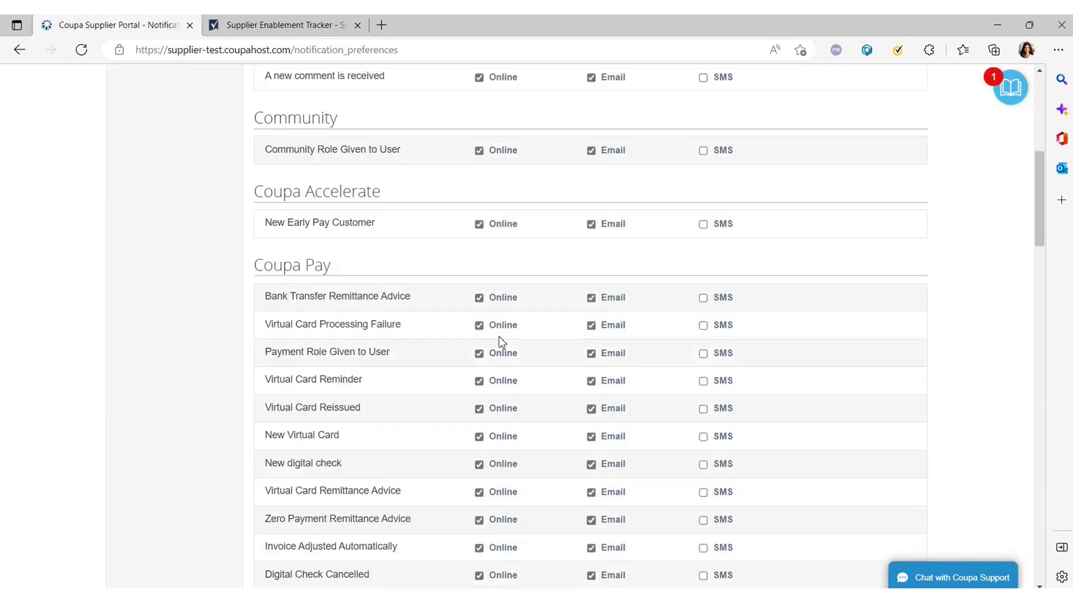
scroll(492, 335, down, 12)
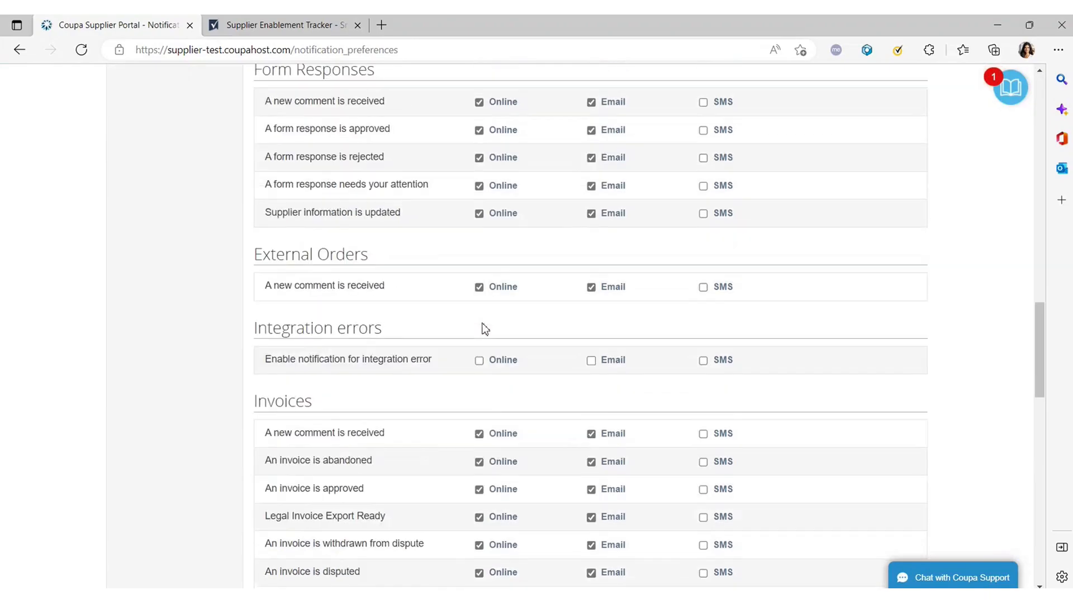
scroll(479, 329, down, 1)
scroll(478, 329, up, 2)
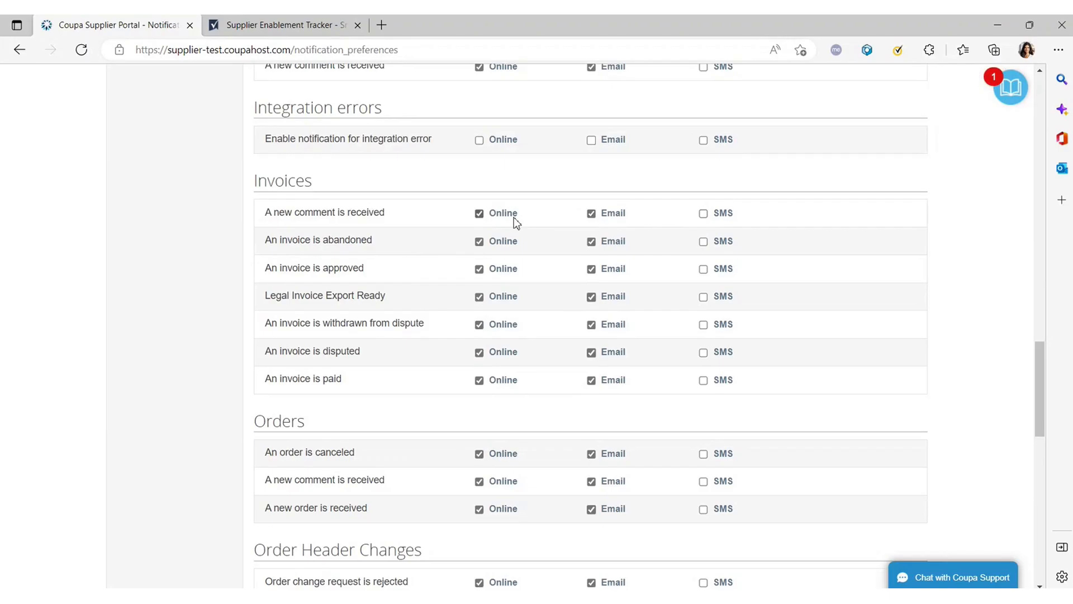
scroll(496, 342, down, 6)
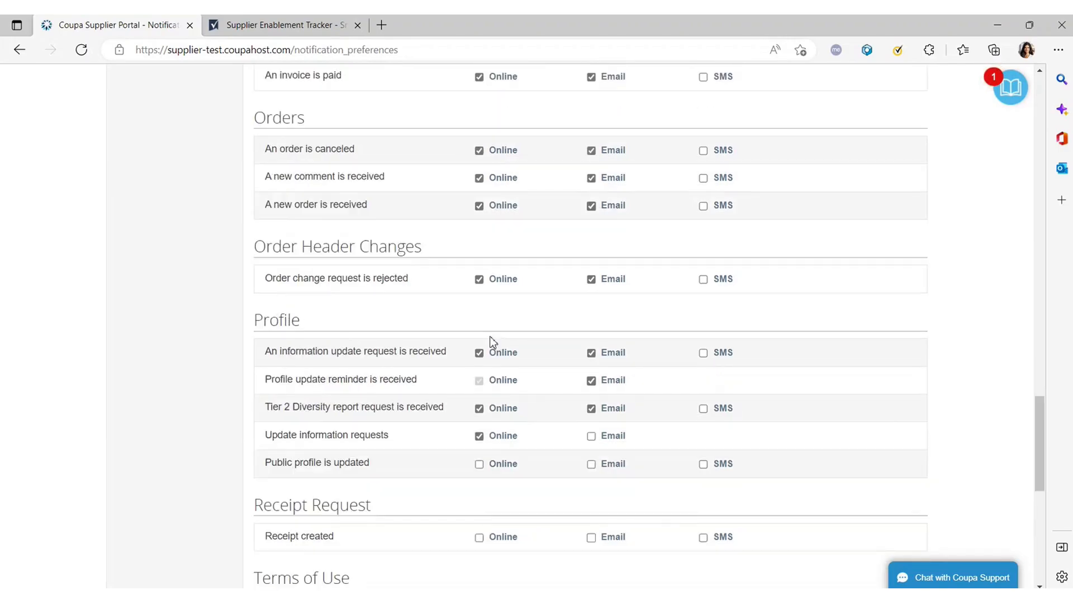
scroll(482, 341, up, 2)
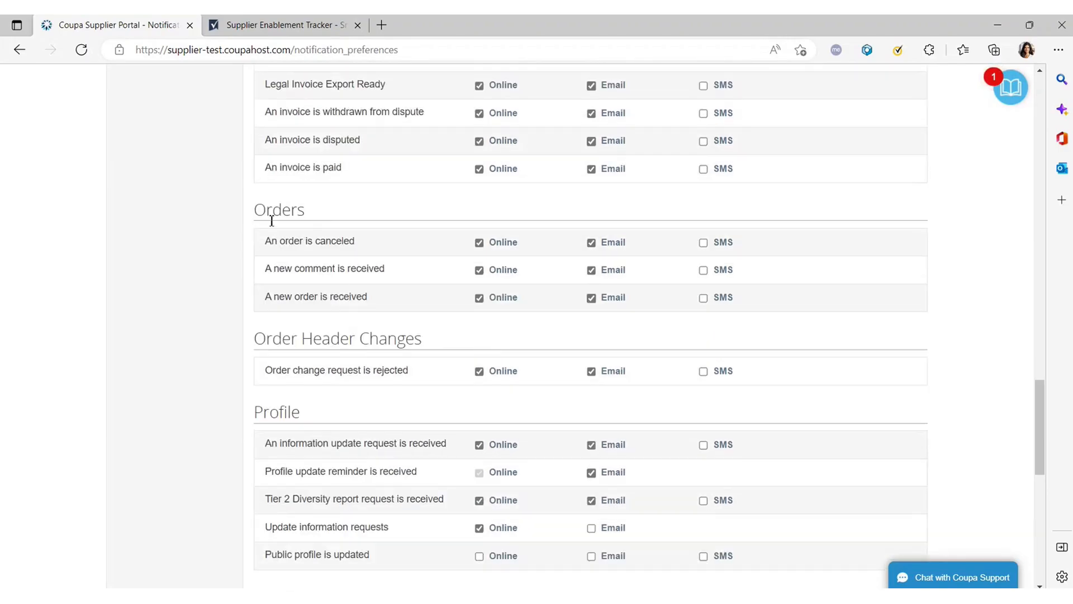
drag(256, 208, 372, 277)
click(342, 295)
drag(284, 269, 293, 298)
click(390, 299)
click(319, 272)
click(278, 271)
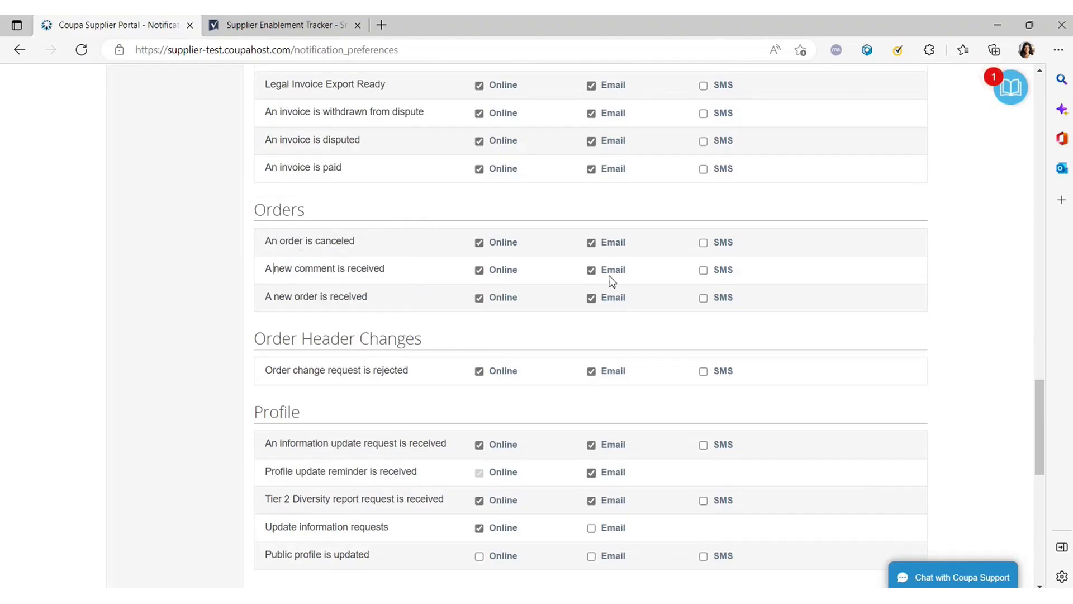
Try enabling SMS alerts for order comments and dismiss the phone-number notice.
click(705, 273)
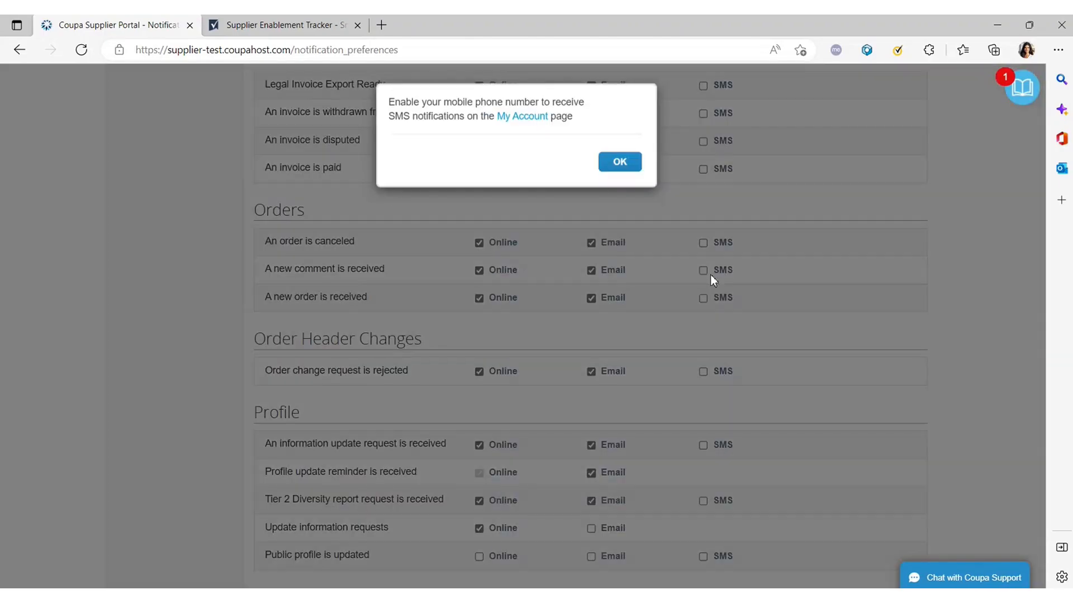
click(620, 170)
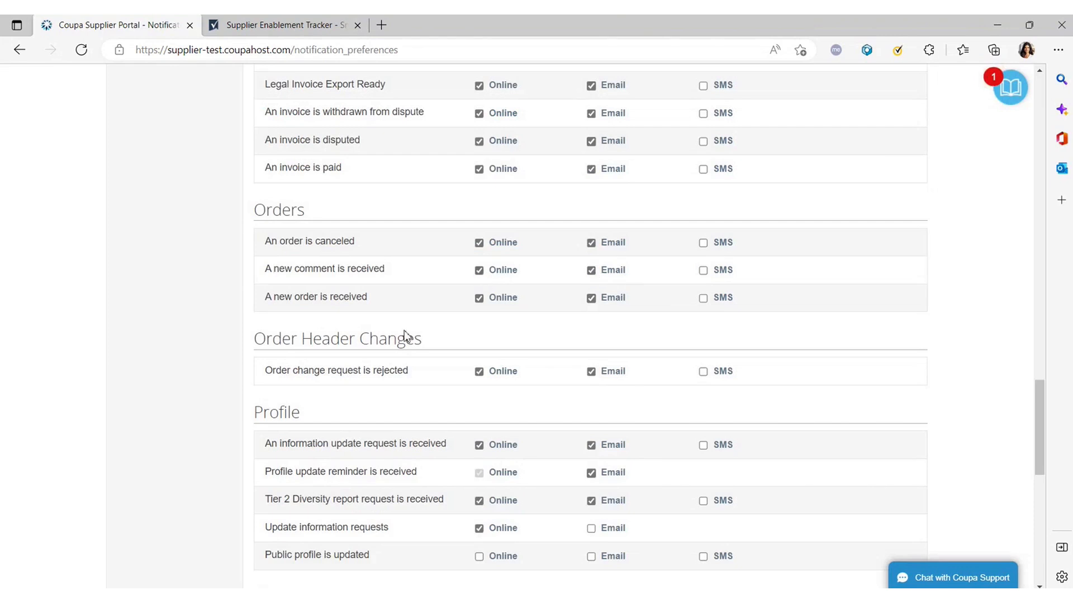
scroll(401, 348, up, 20)
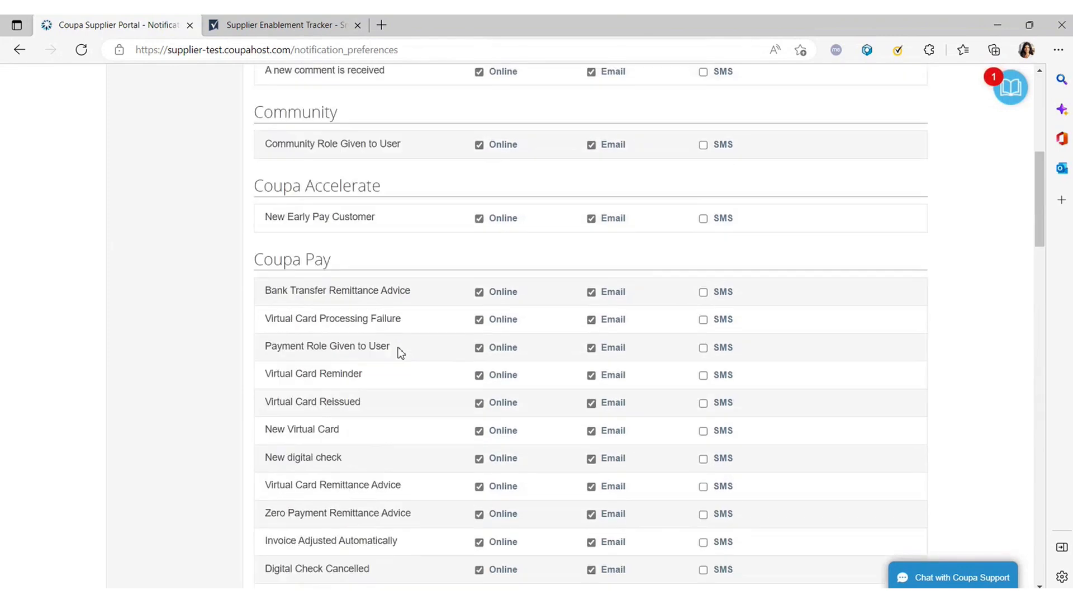
scroll(397, 348, up, 3)
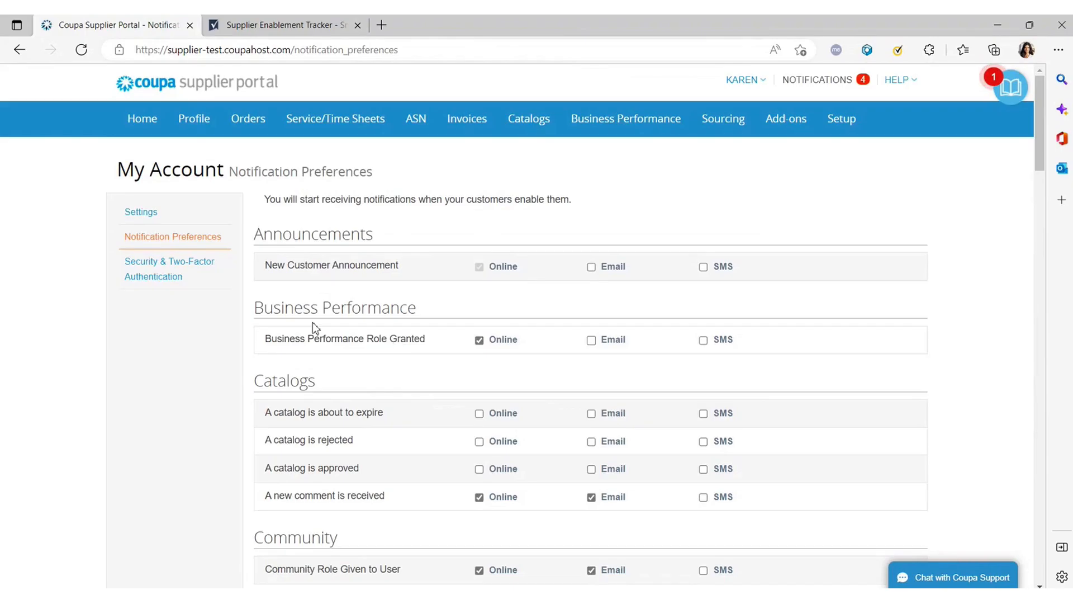
Look over the Security & Two-Factor Authentication page, then go back to the Home dashboard.
click(156, 266)
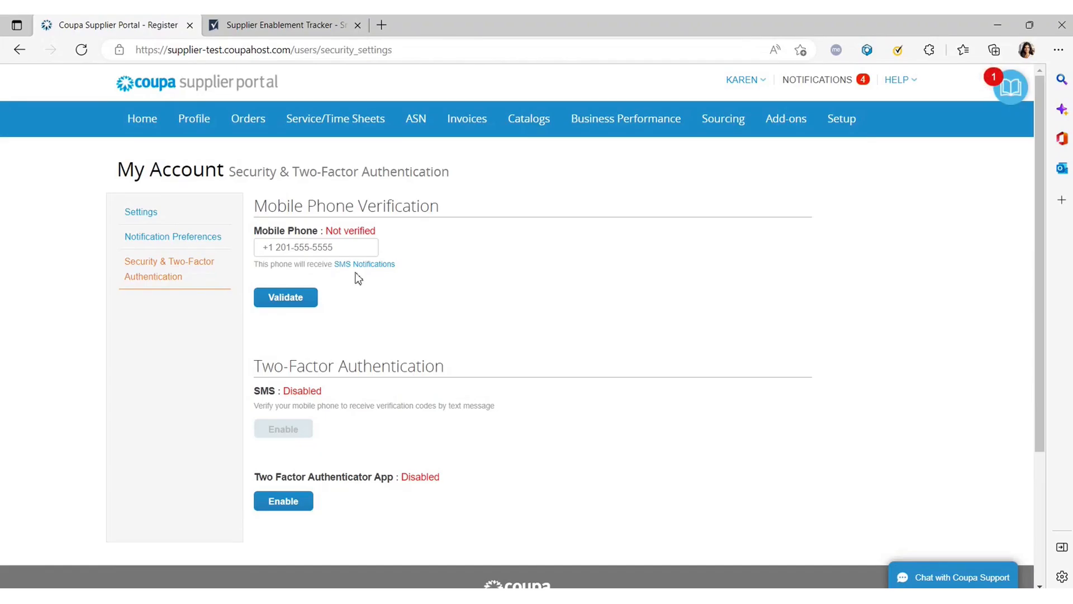
scroll(339, 274, down, 3)
scroll(322, 304, up, 3)
click(139, 122)
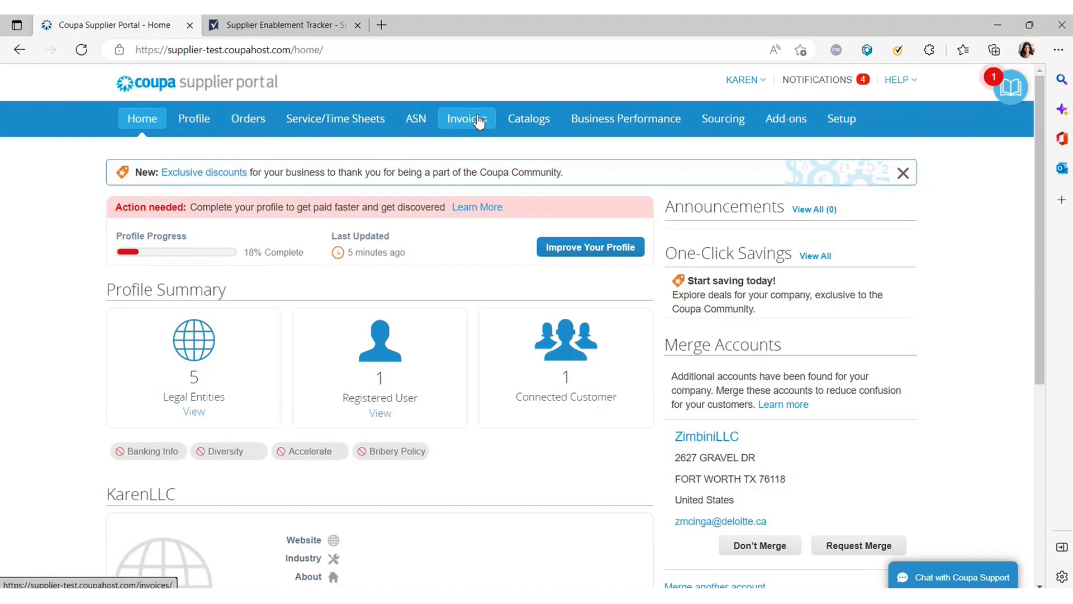
Show the Purchase Orders list for customer Restaurant Brands International.
click(252, 122)
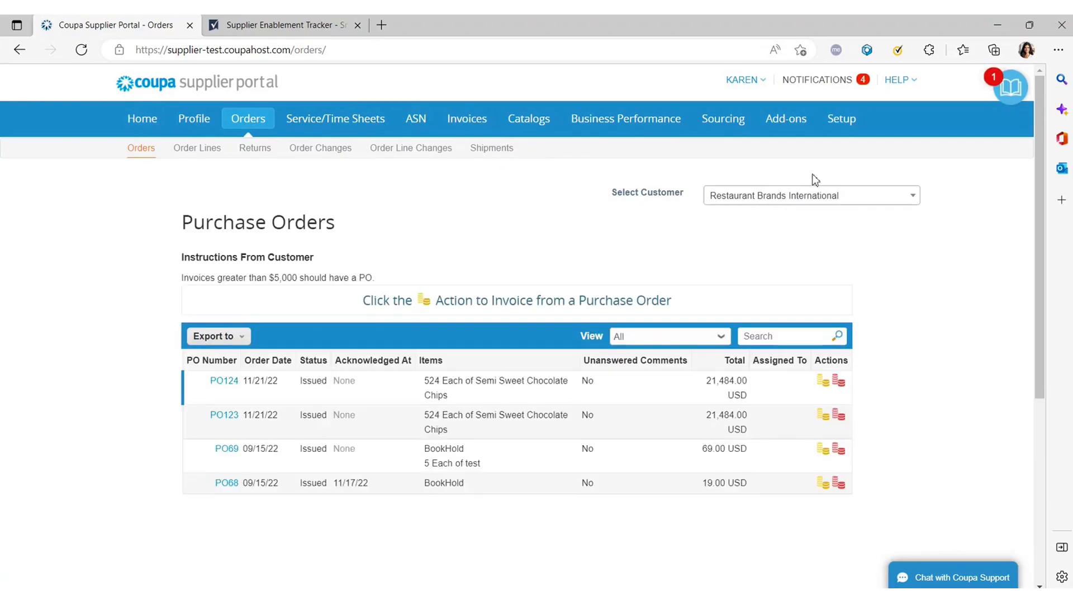
click(788, 203)
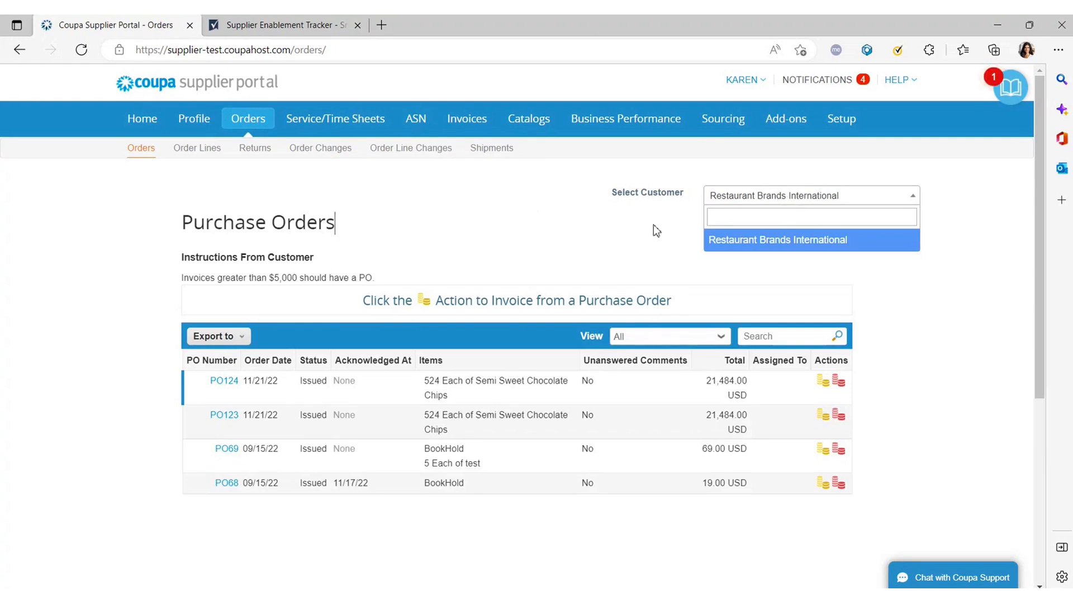
click(799, 197)
click(798, 196)
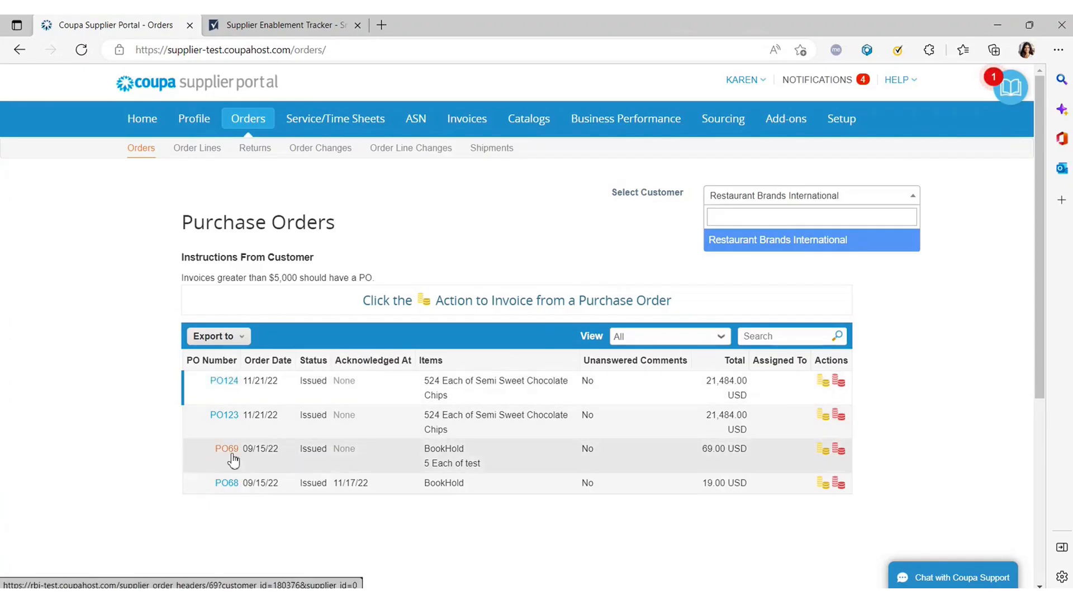
Open PO123 and read through its details and comment area.
click(229, 417)
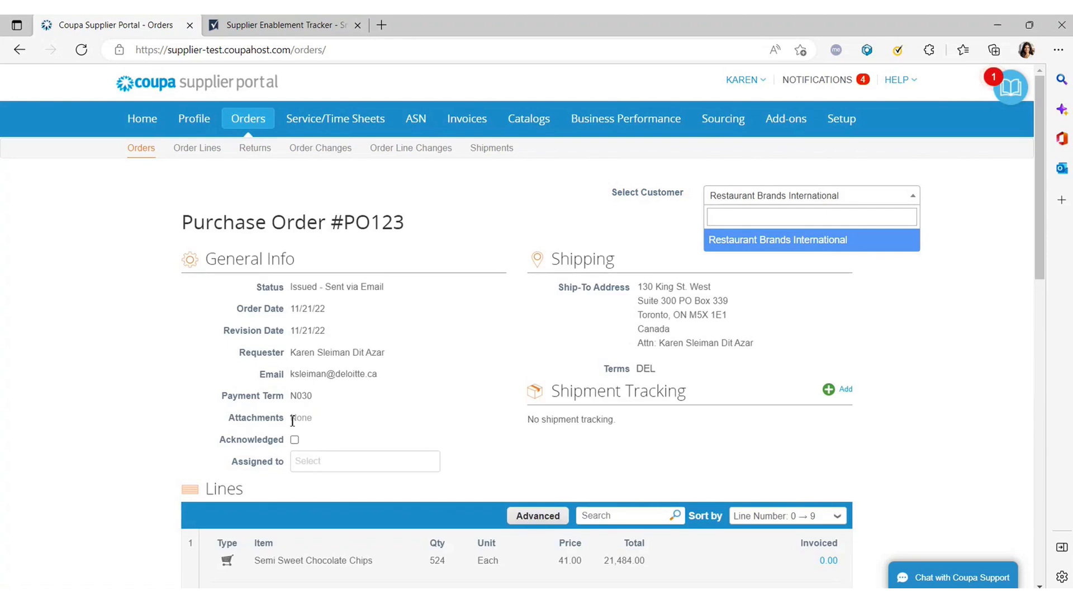
scroll(294, 422, down, 2)
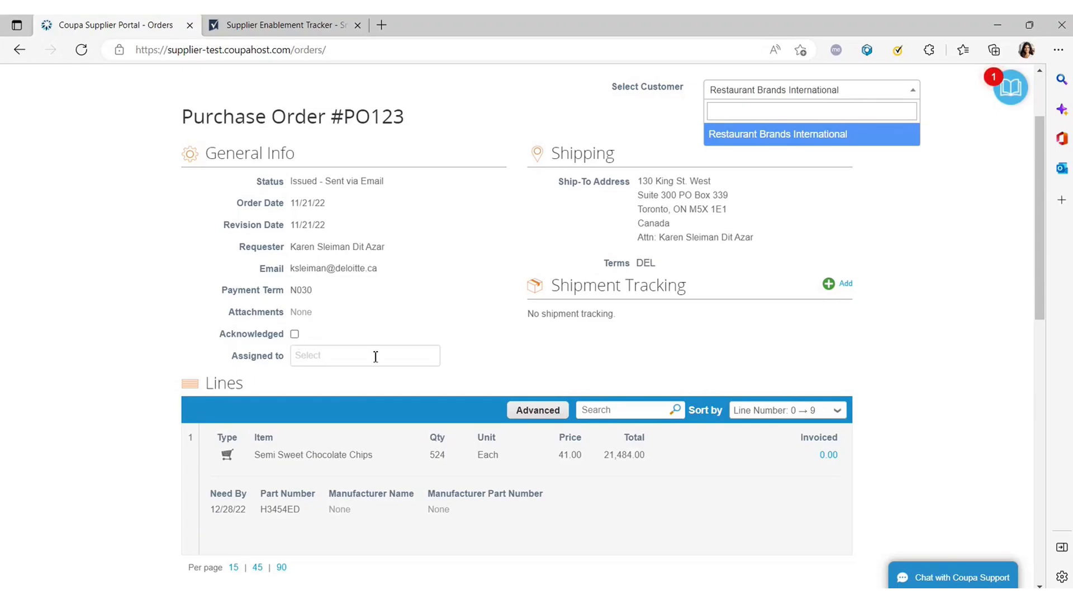
scroll(375, 358, down, 5)
drag(495, 225, 377, 211)
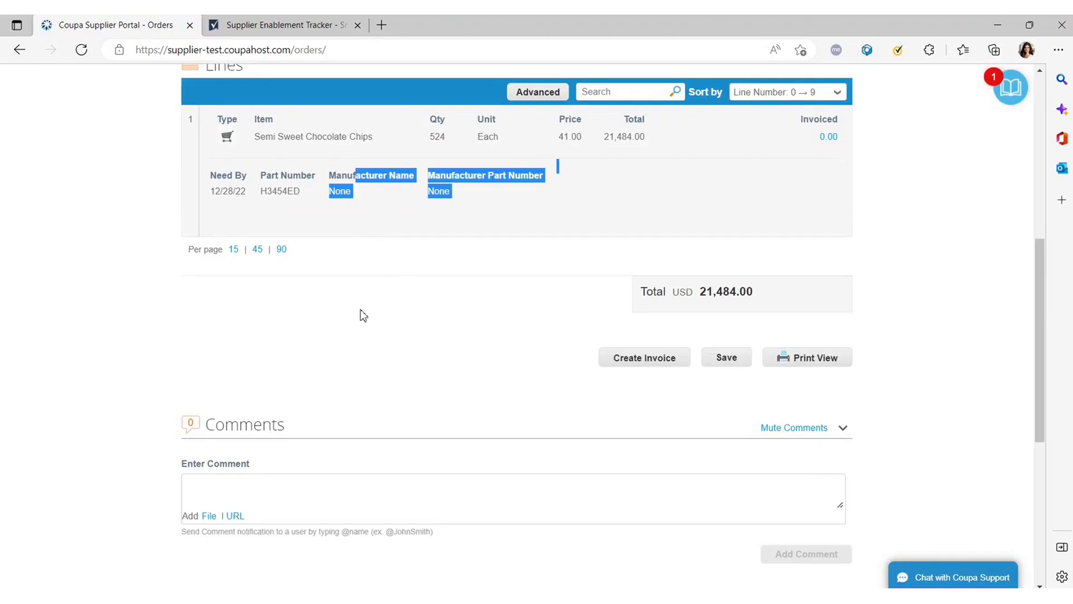
scroll(352, 307, down, 2)
click(305, 386)
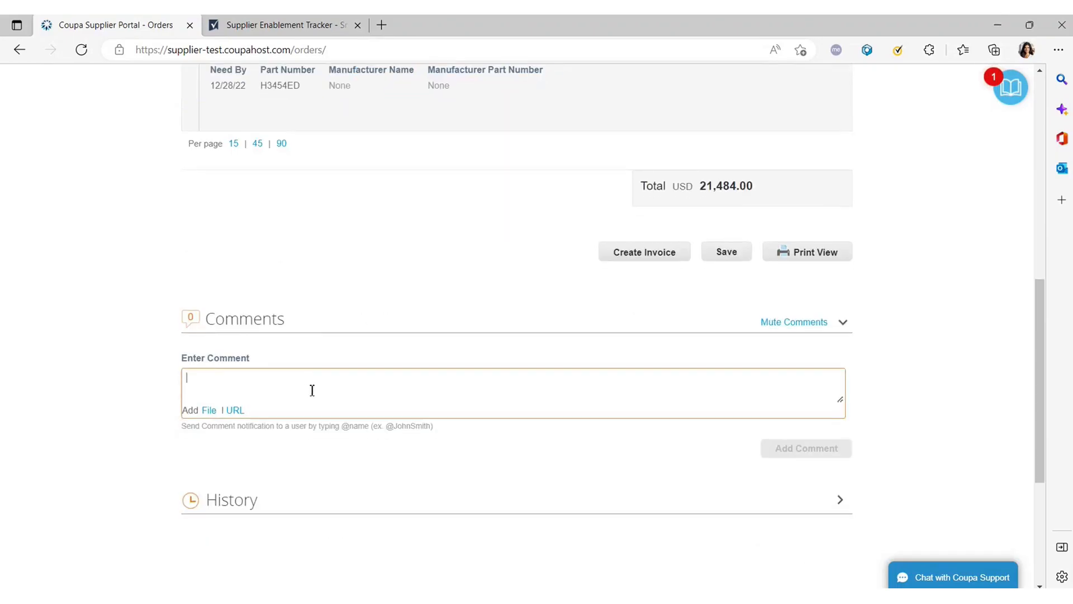
scroll(303, 389, up, 8)
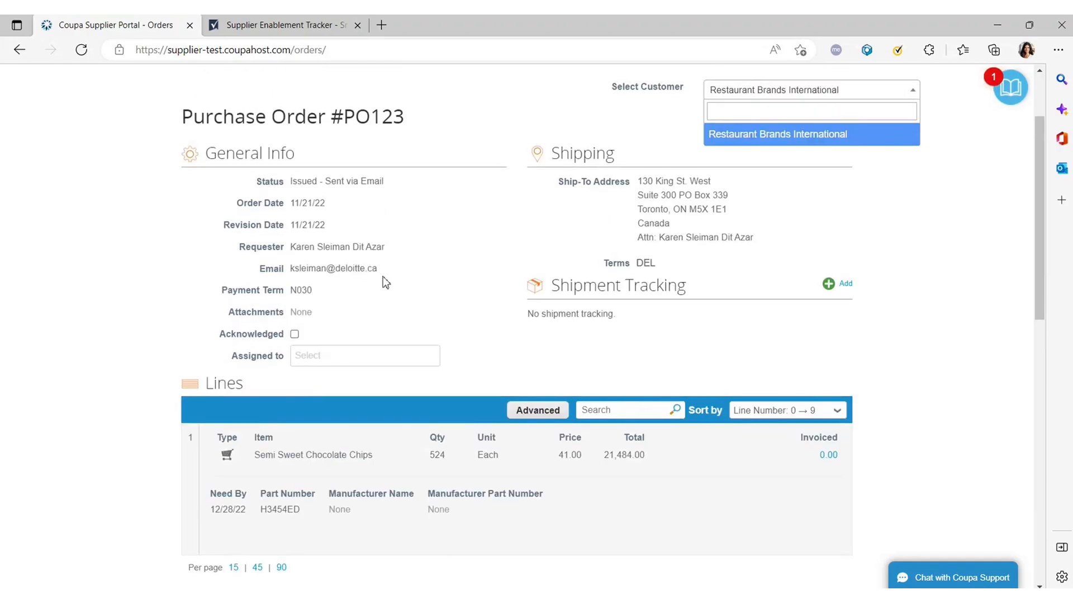
drag(384, 276, 291, 246)
click(383, 286)
drag(396, 276, 291, 246)
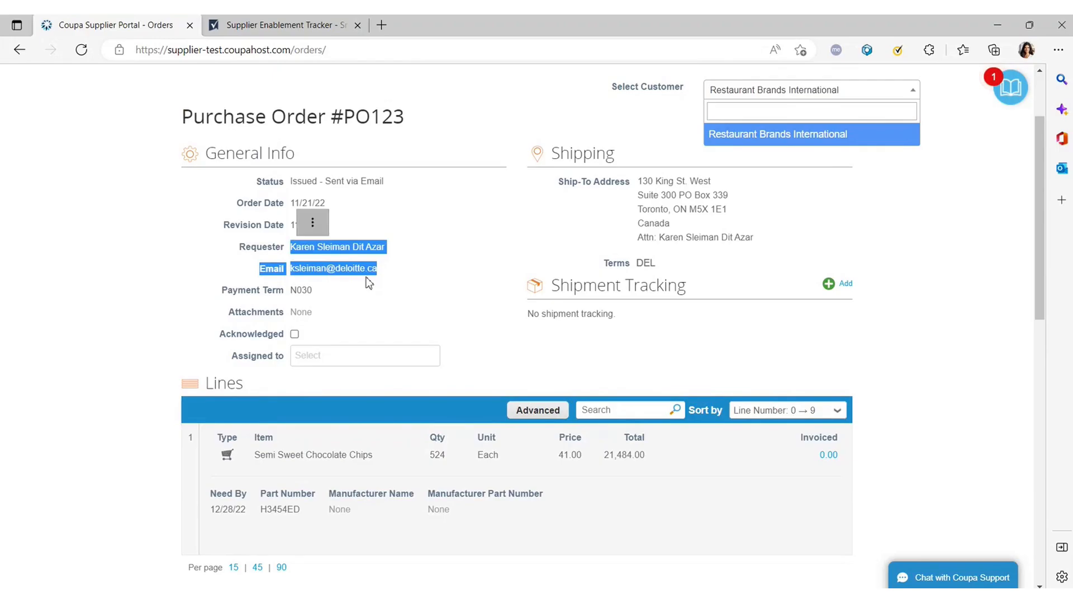
click(394, 278)
scroll(360, 280, down, 5)
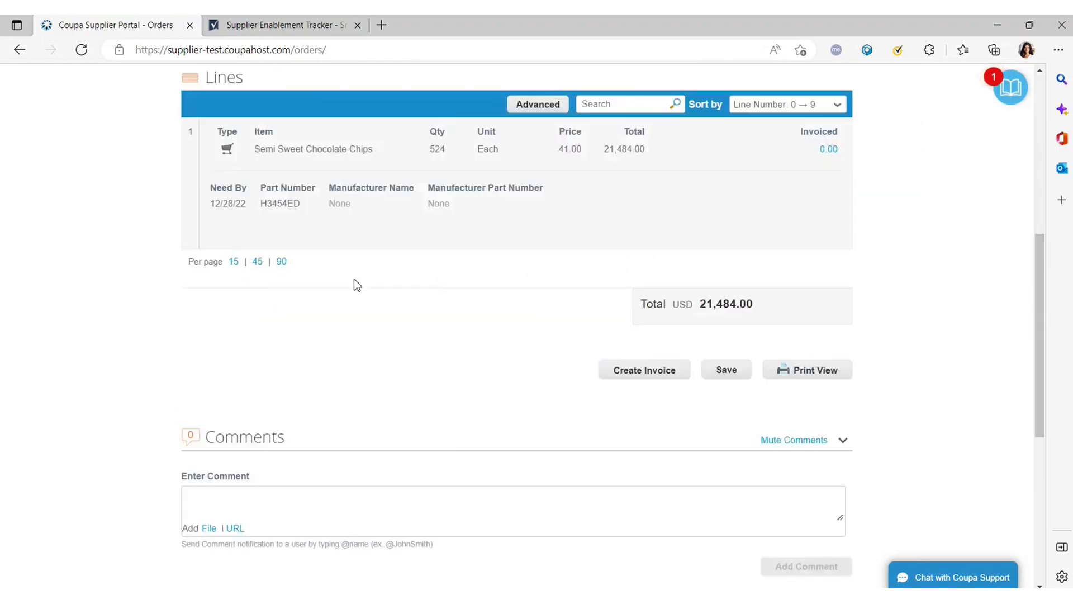
scroll(357, 285, down, 4)
Tick the Acknowledged checkbox on PO123.
click(315, 278)
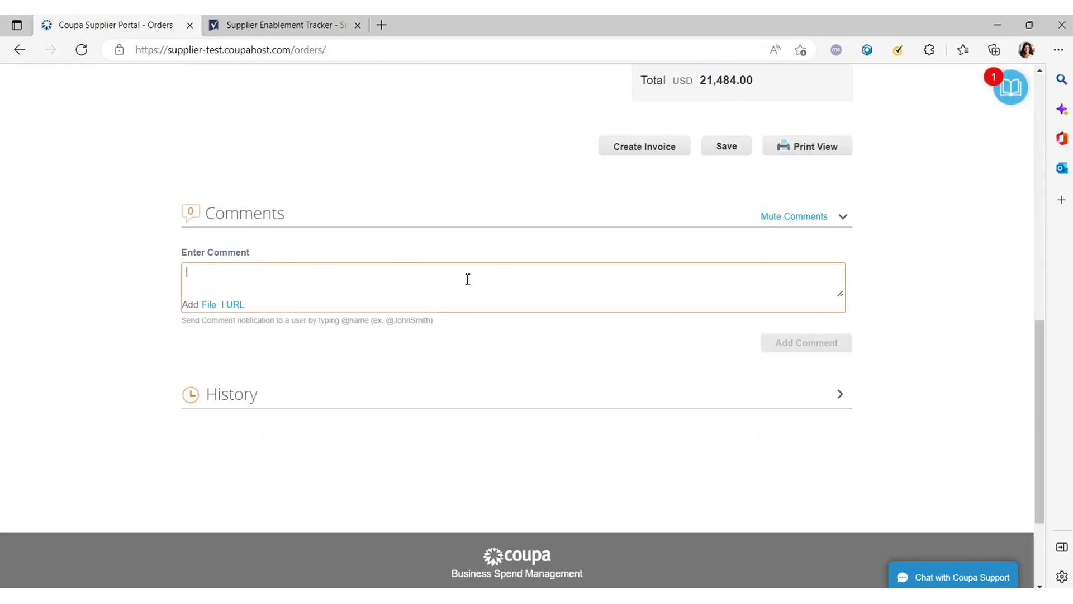
scroll(384, 282, up, 4)
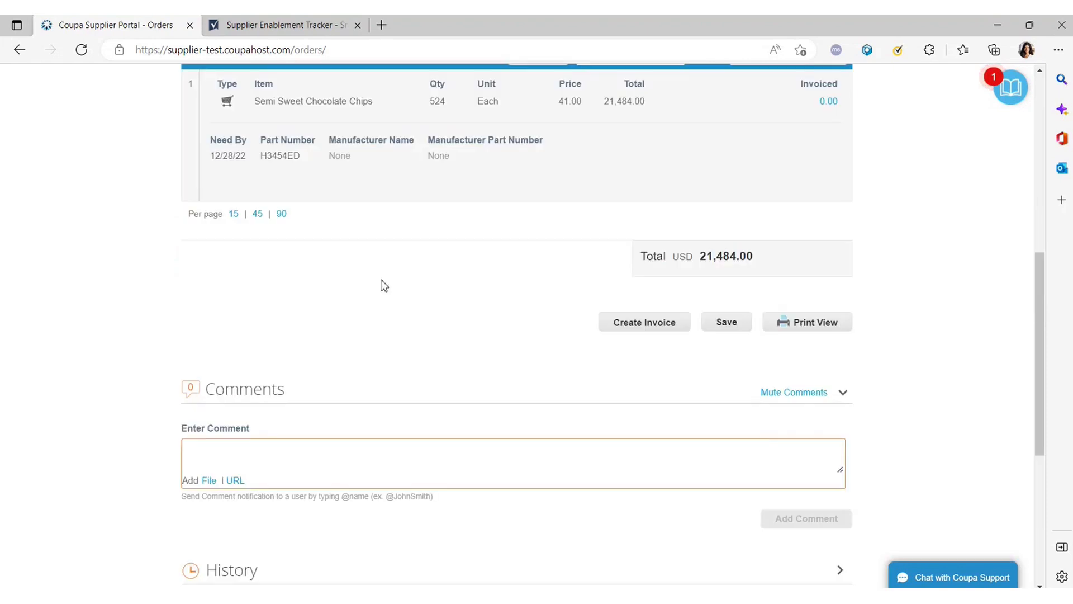
scroll(373, 382, up, 5)
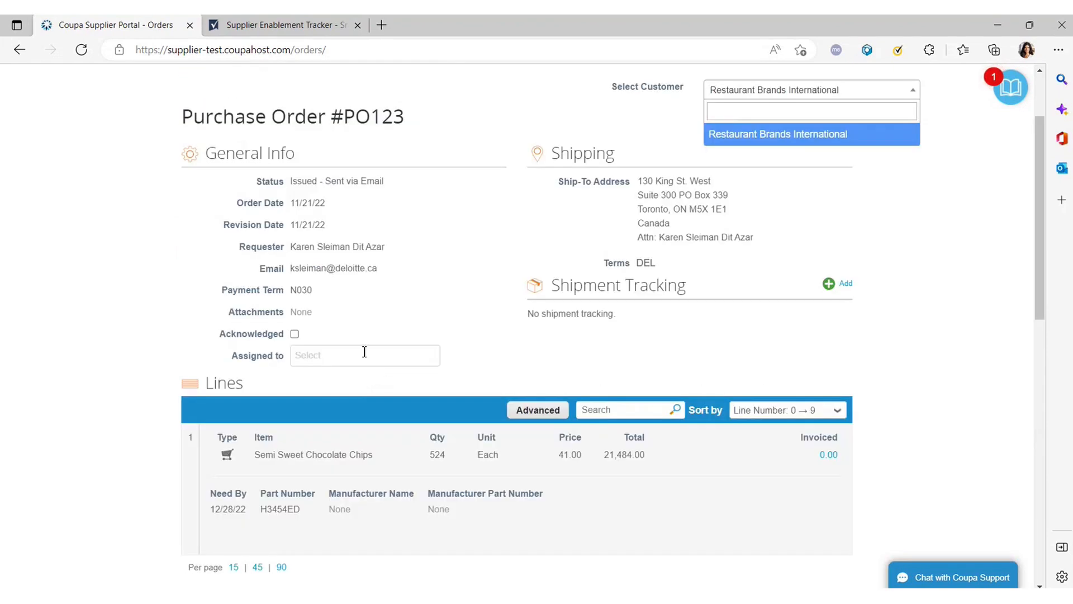
scroll(364, 352, down, 8)
scroll(335, 405, up, 7)
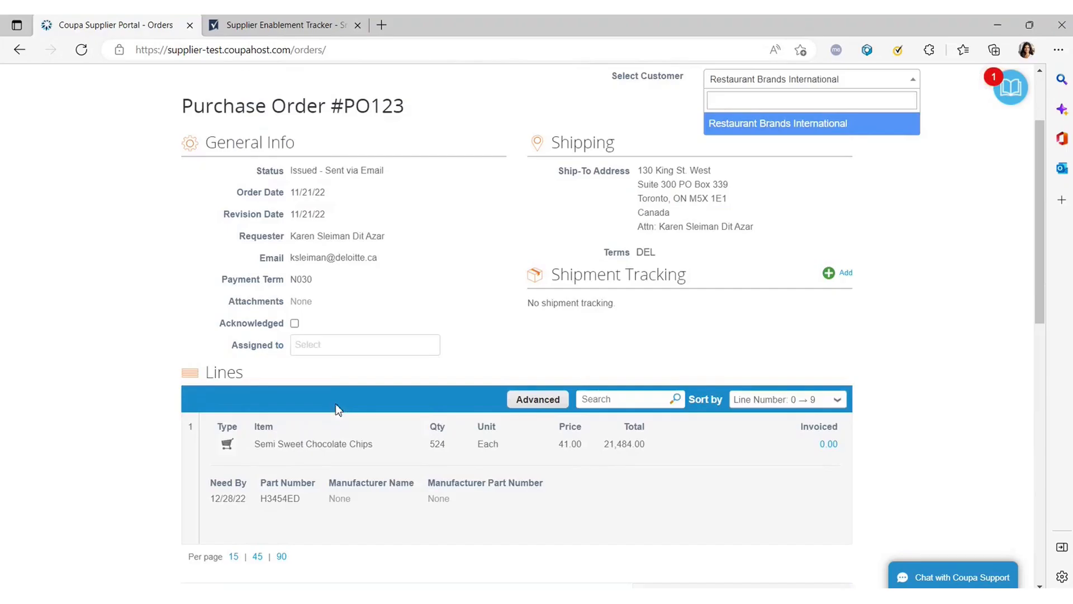
click(294, 334)
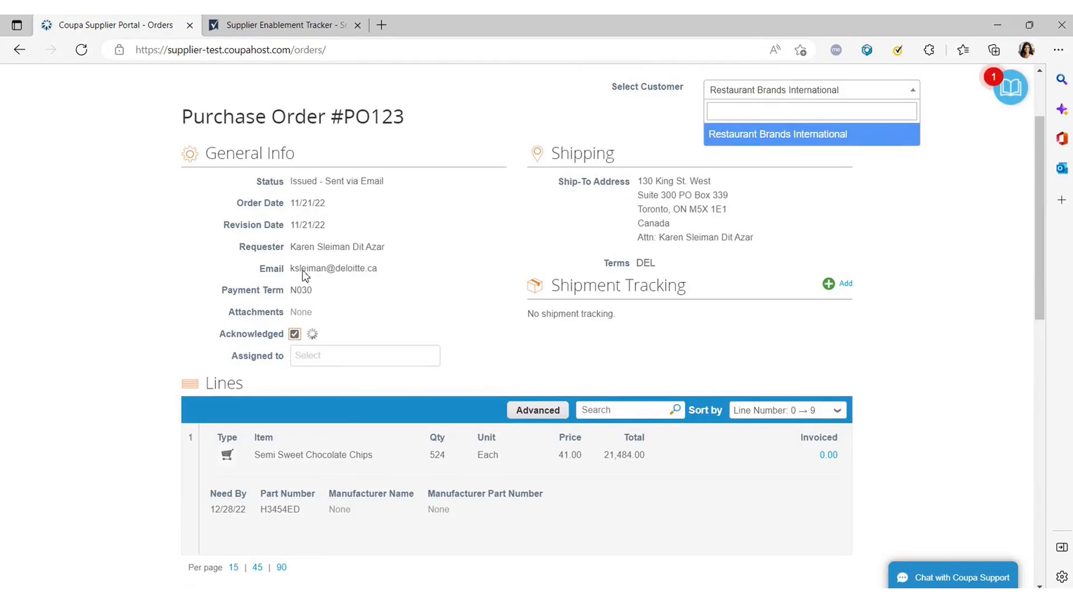
Save the acknowledged PO123, keeping Restaurant Brands International as customer.
scroll(352, 307, up, 2)
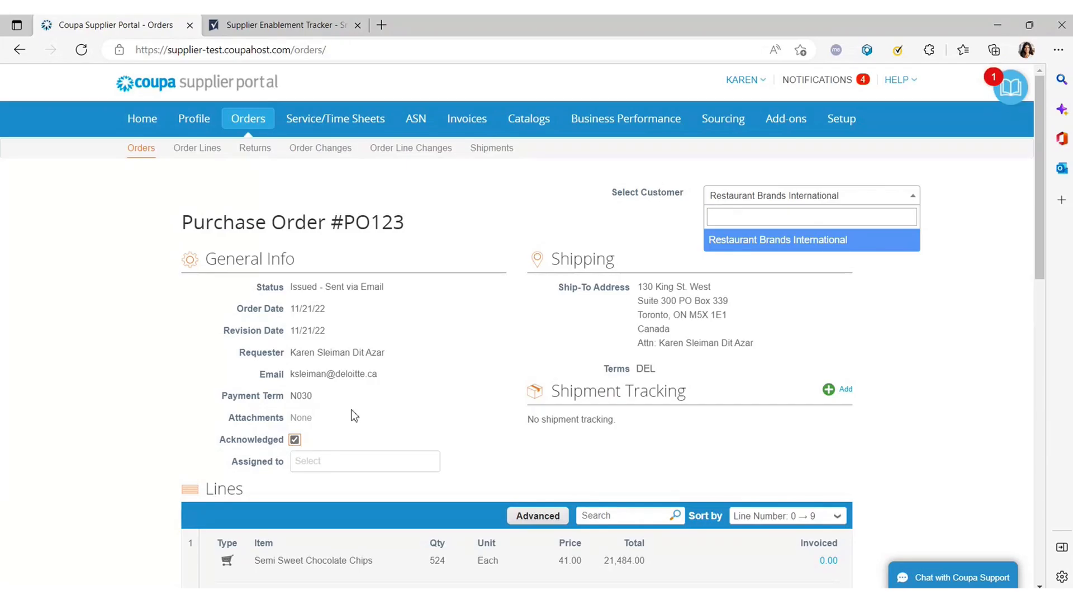
click(760, 246)
scroll(315, 404, down, 10)
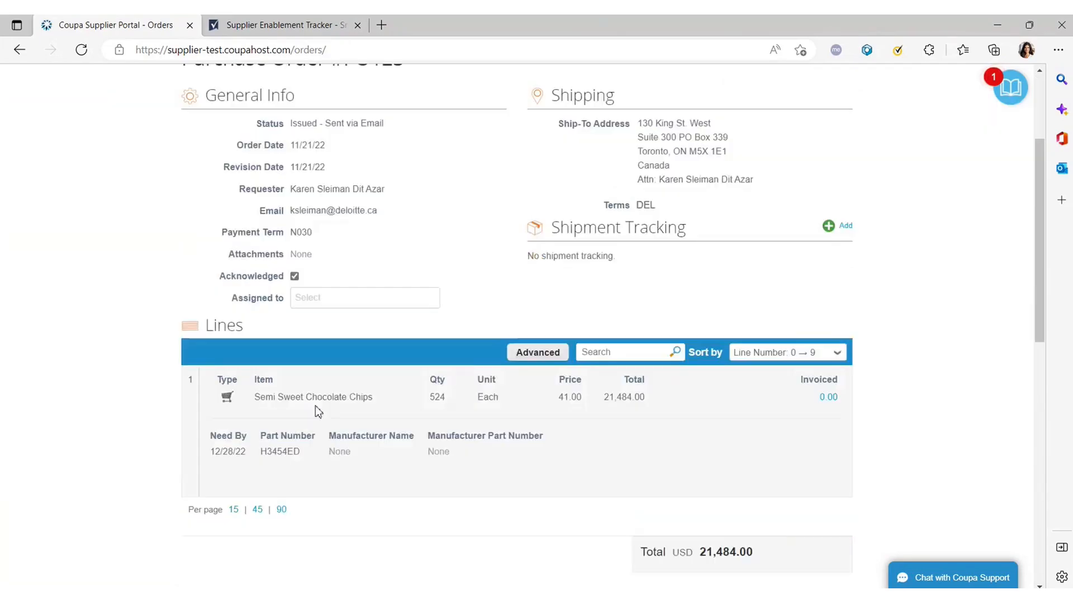
click(728, 254)
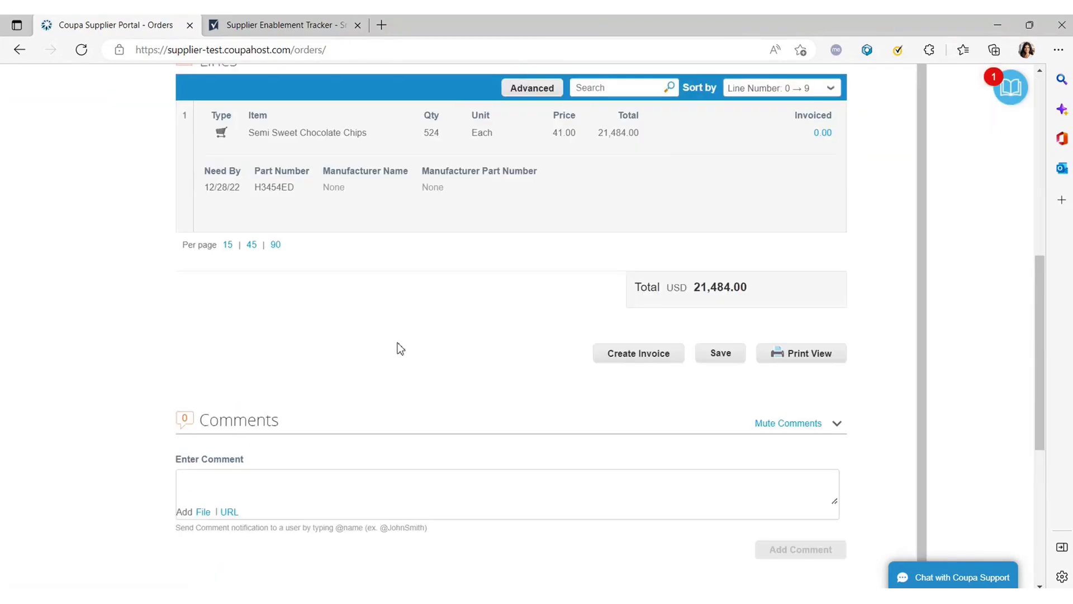
Scroll through PO123 and return to the Purchase Orders list.
scroll(355, 364, down, 2)
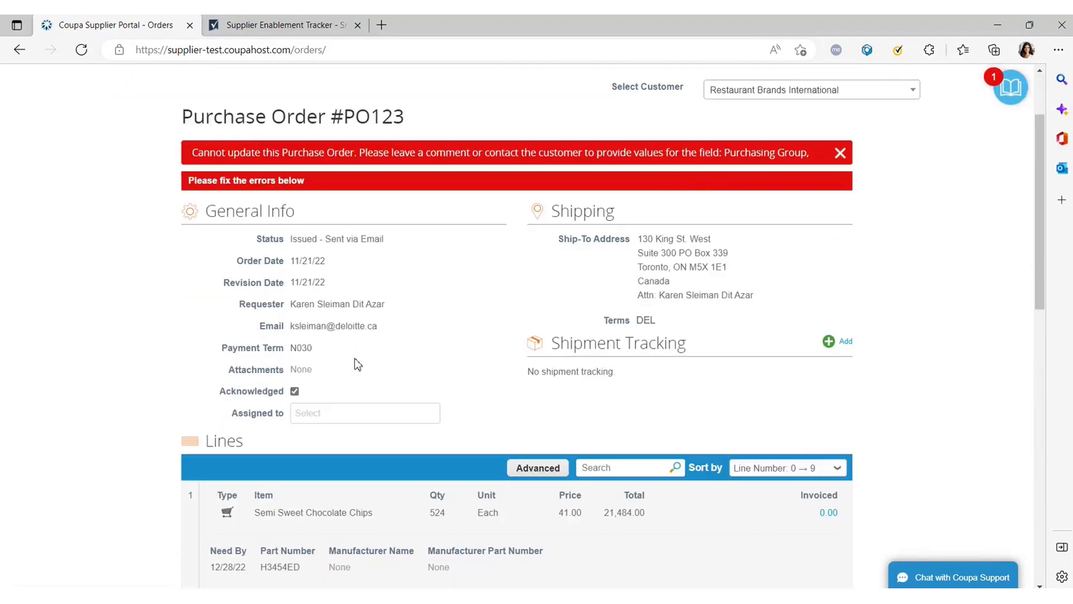
scroll(666, 159, down, 2)
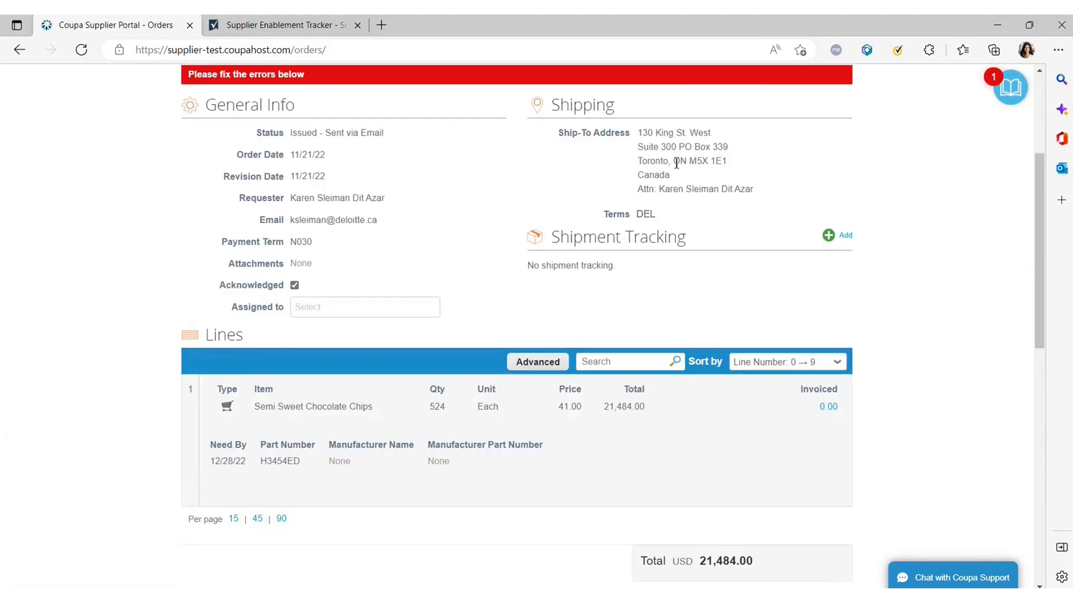
scroll(767, 291, up, 2)
scroll(762, 290, down, 6)
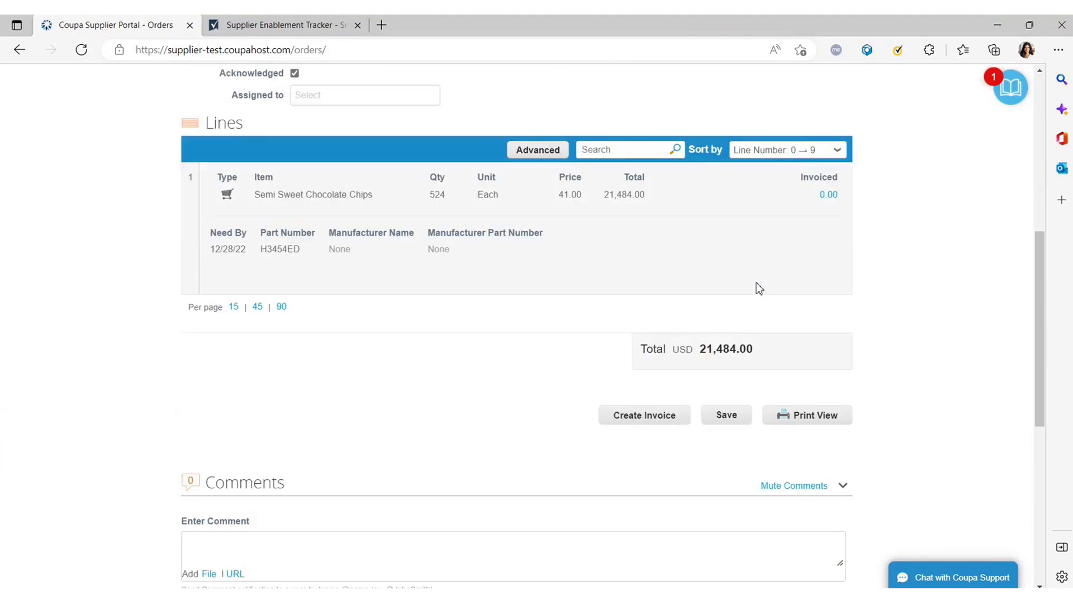
scroll(480, 348, up, 2)
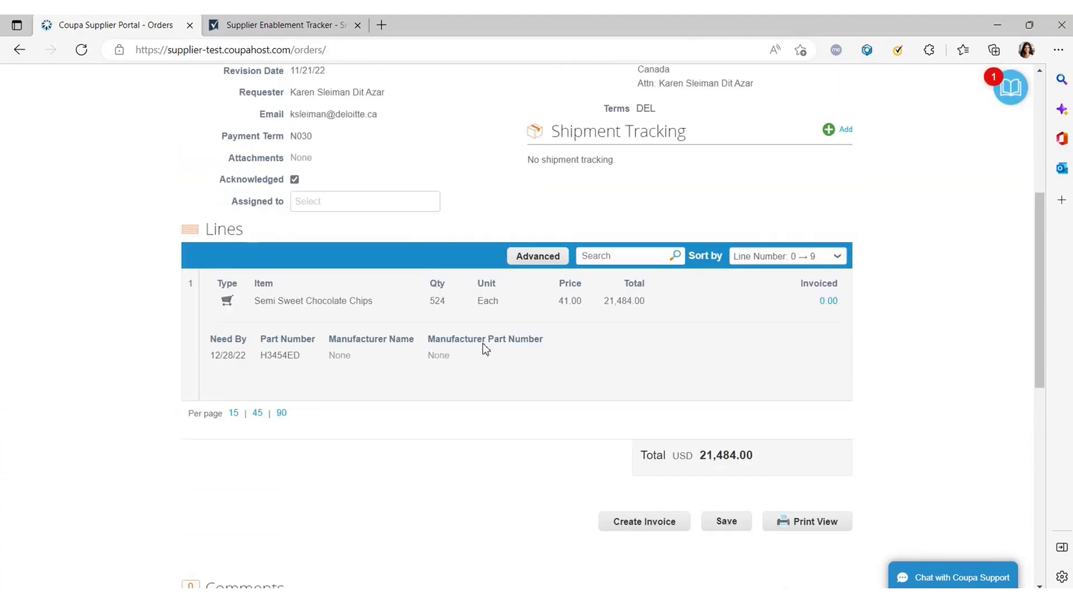
scroll(374, 351, up, 4)
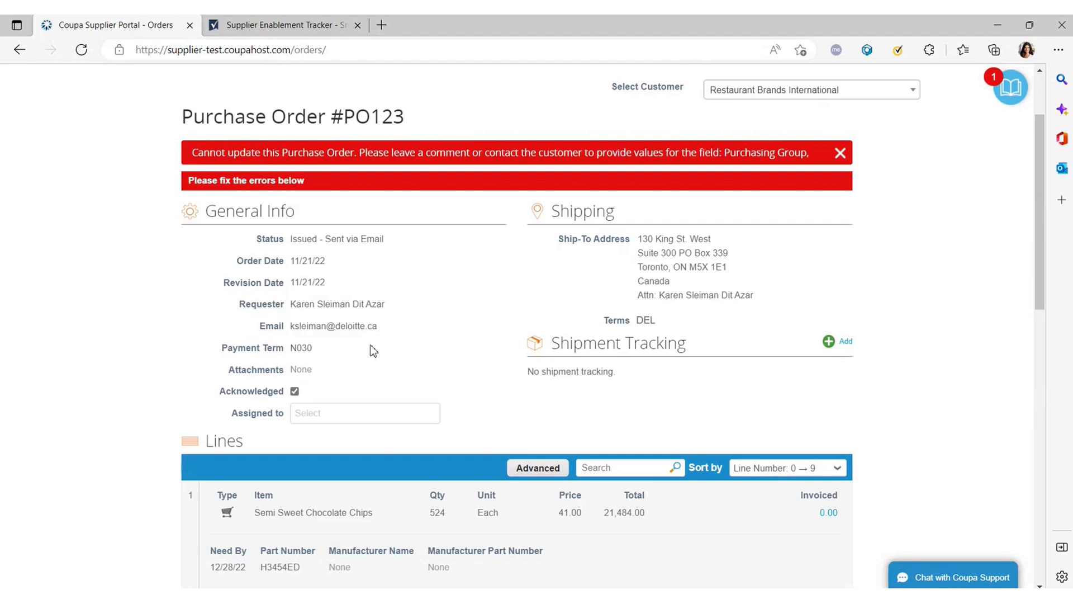
scroll(263, 180, up, 2)
click(150, 151)
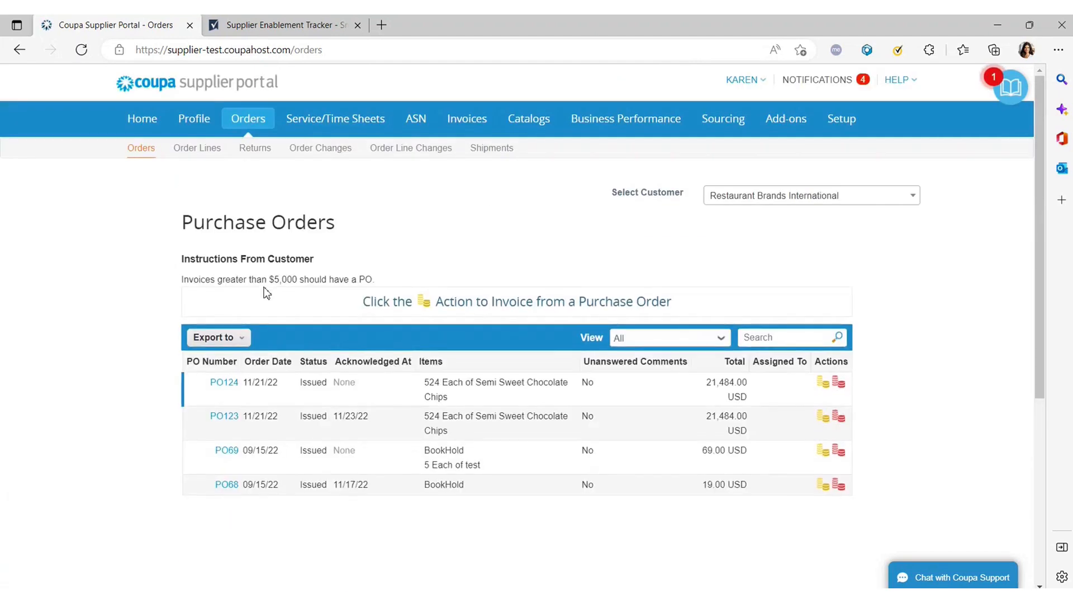
Open PO69 with lines BookHold 19.00 and test 50.00 and create an invoice from it.
scroll(254, 235, down, 2)
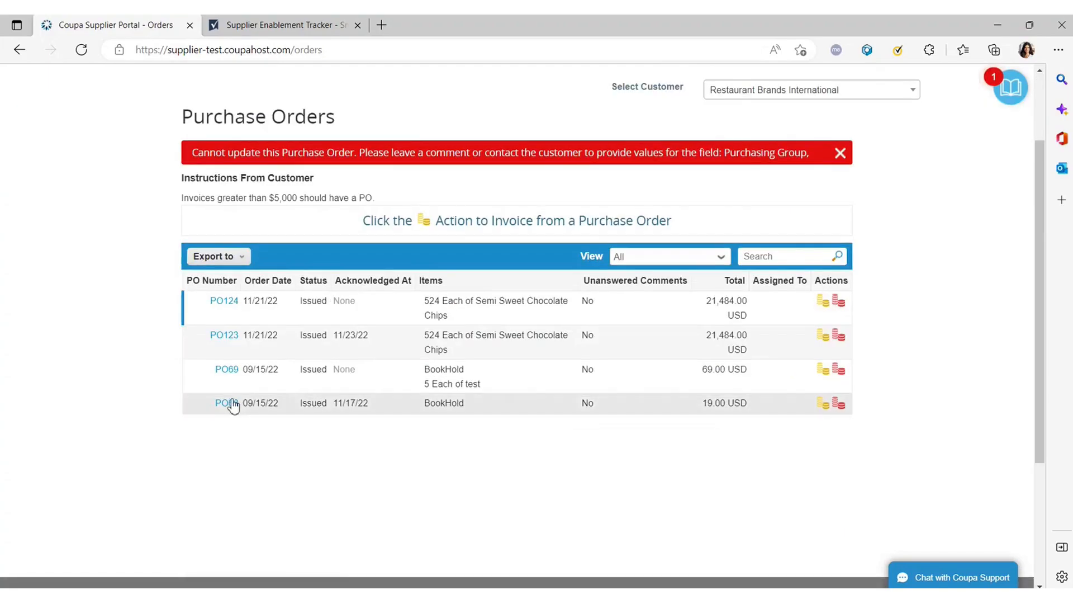
click(230, 372)
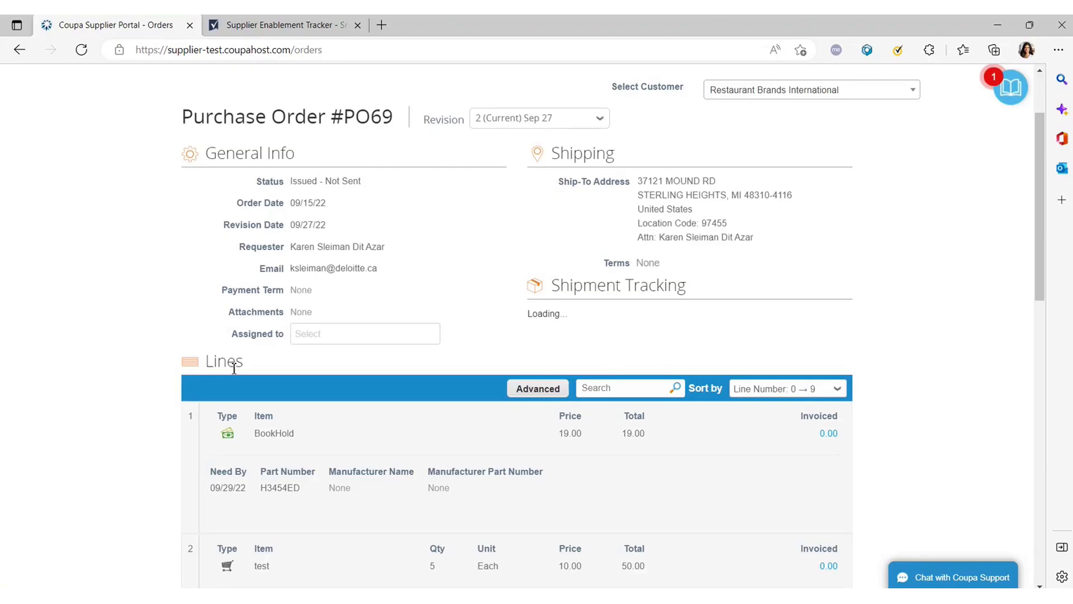
scroll(414, 260, down, 3)
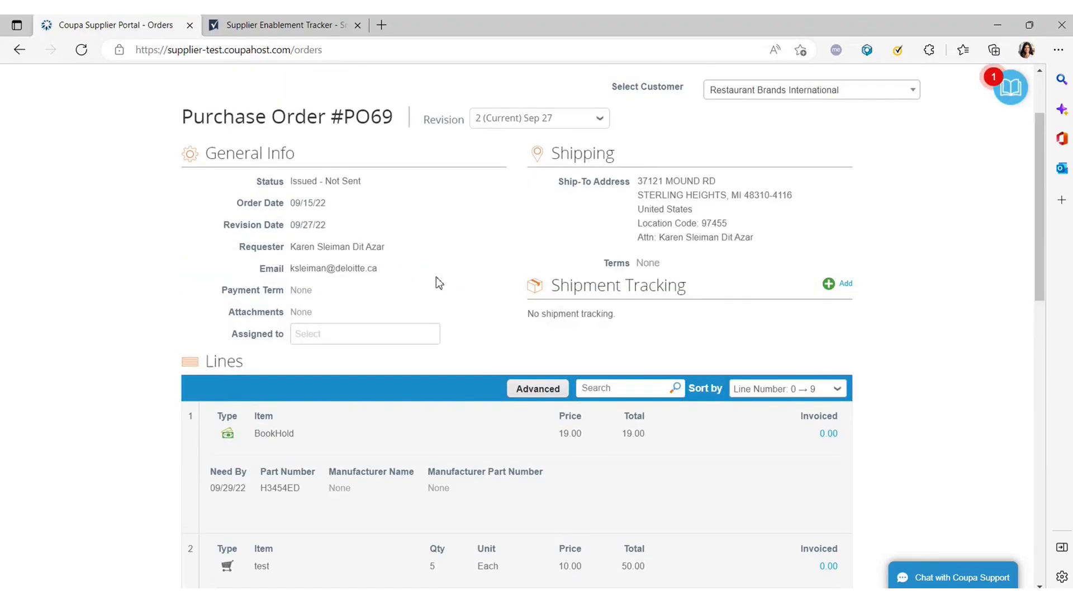
scroll(447, 283, down, 5)
scroll(537, 304, down, 3)
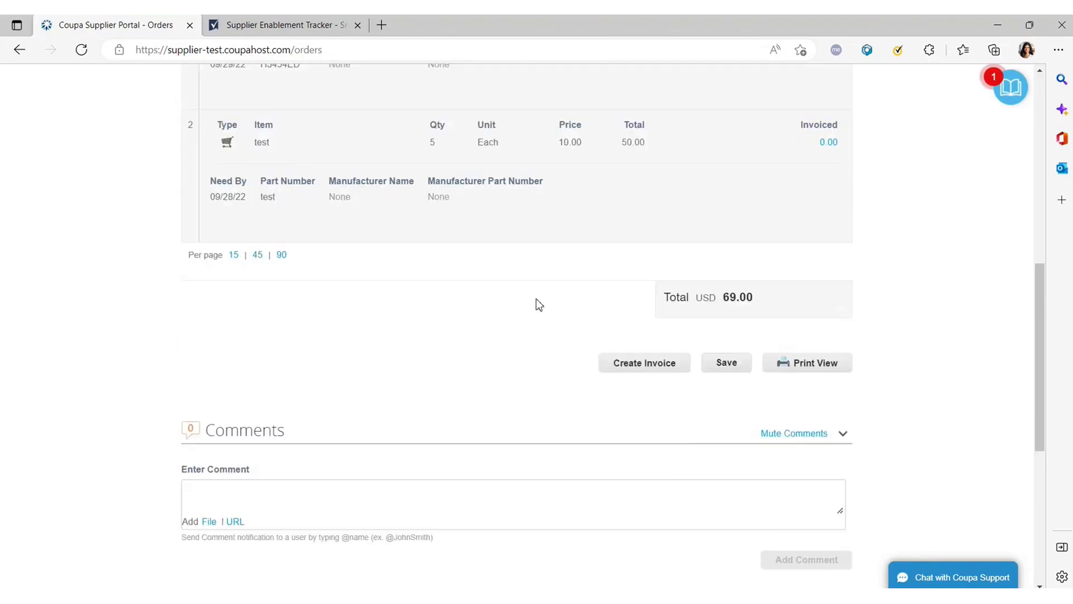
scroll(491, 298, up, 8)
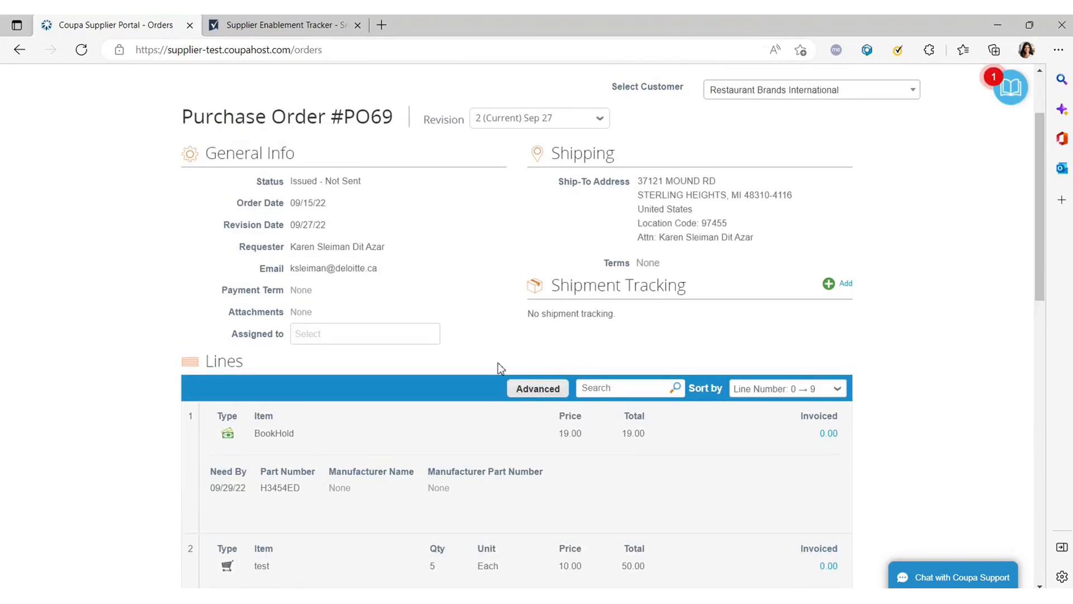
scroll(497, 364, down, 4)
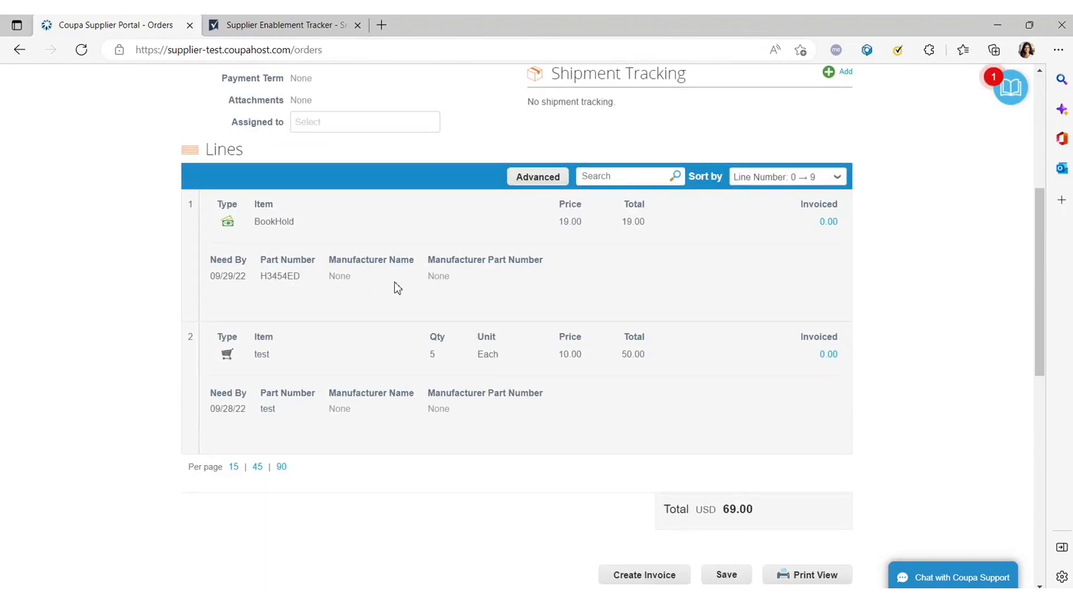
scroll(392, 283, down, 2)
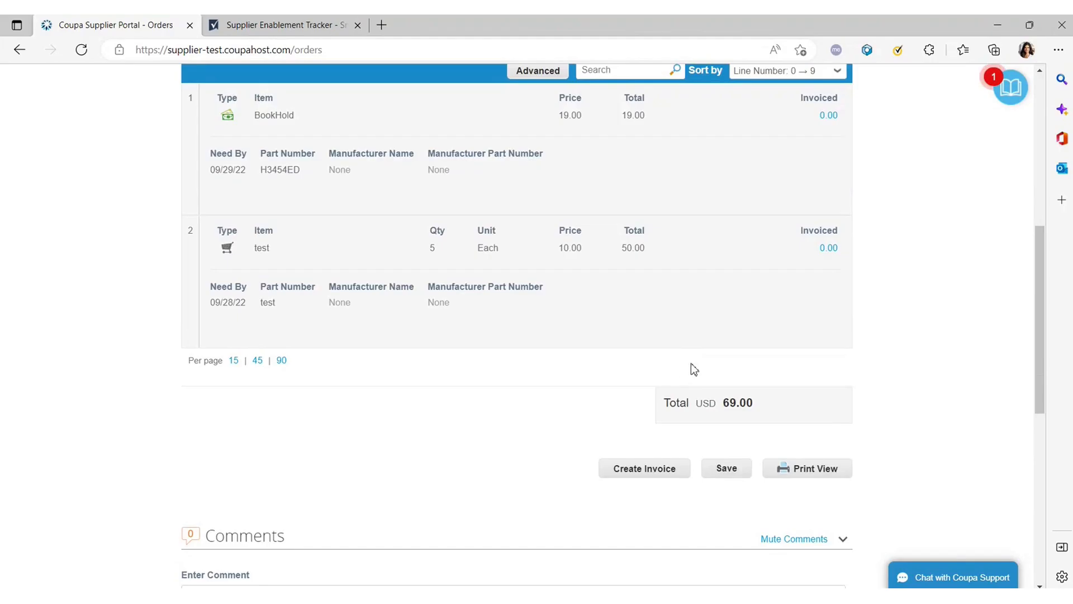
click(643, 470)
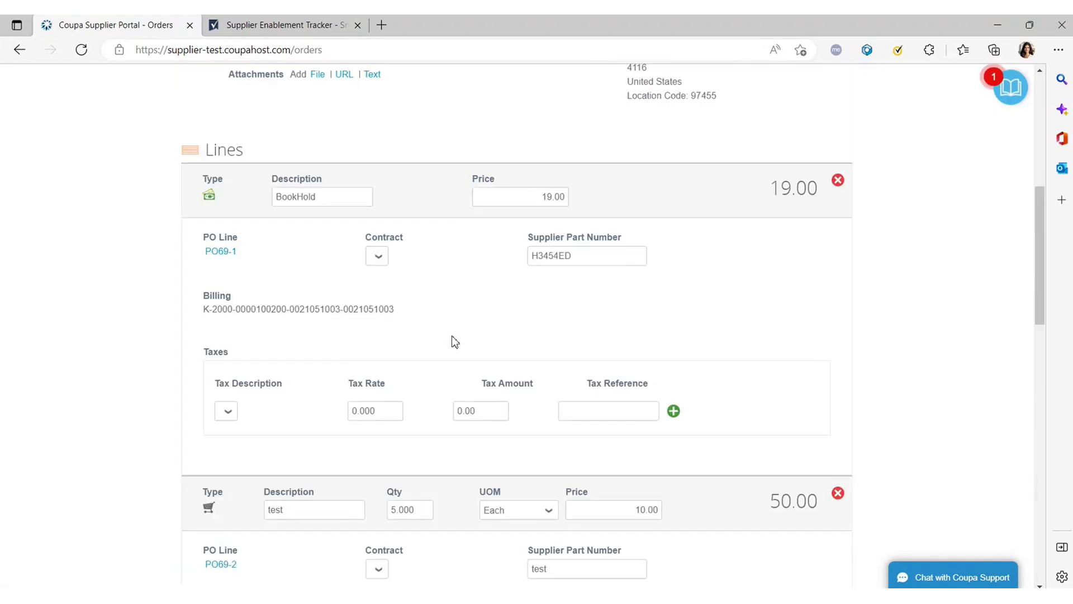
Choose TDL Group Canada as legal entity, keep the Montreal addresses, and save.
scroll(464, 313, up, 4)
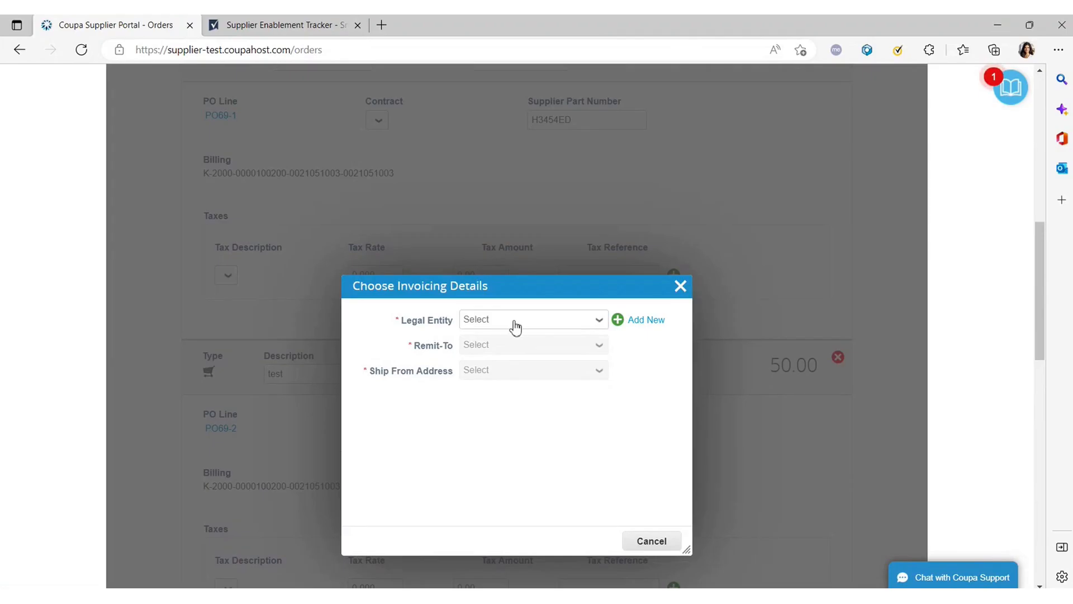
click(515, 327)
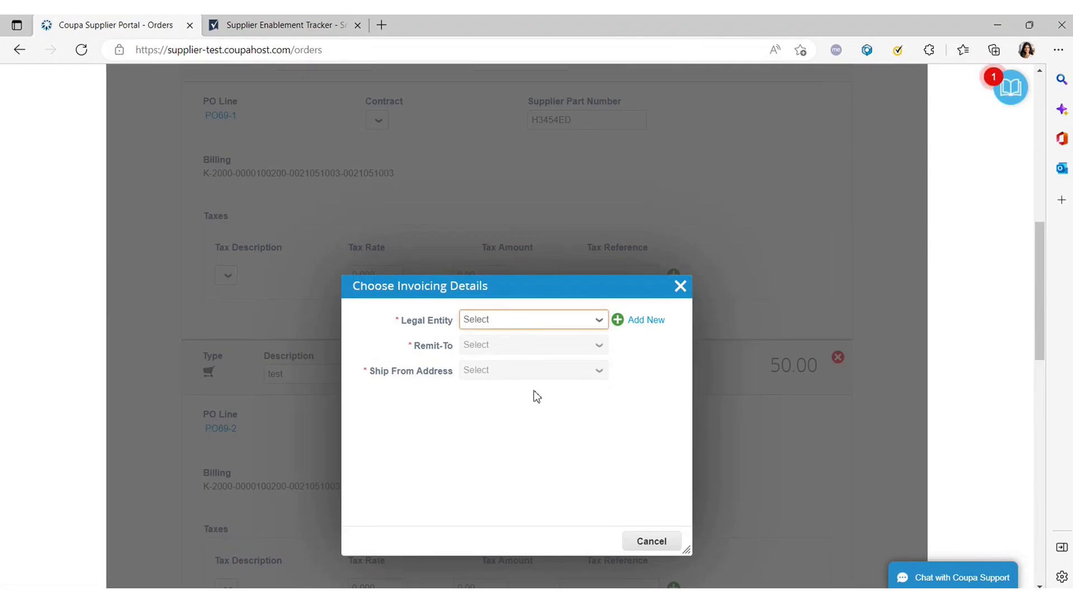
click(537, 374)
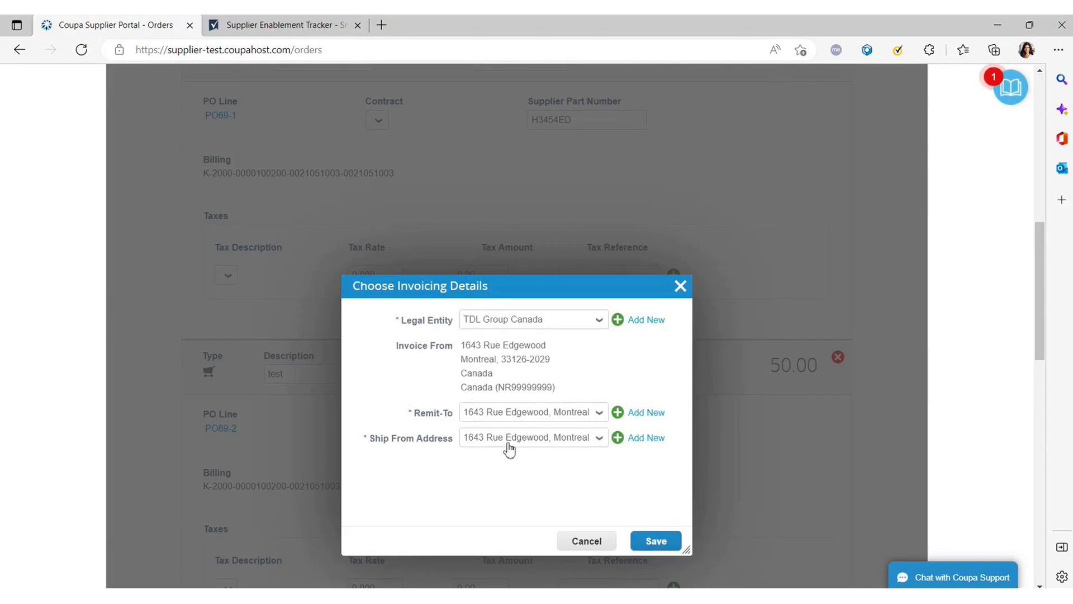
click(657, 541)
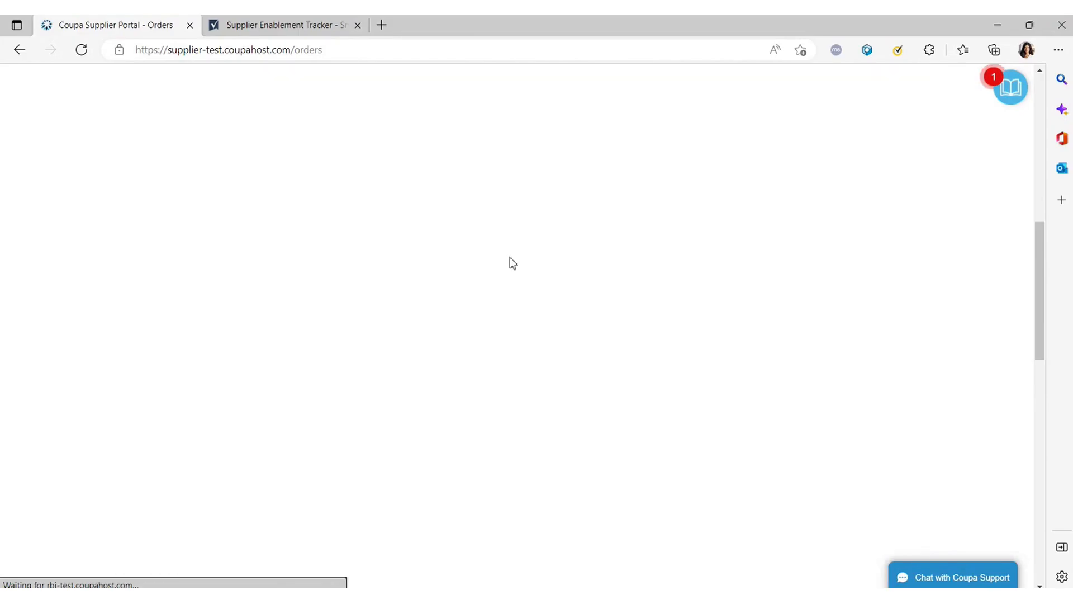
Scroll to the top of the loaded Create Invoice form.
scroll(391, 331, up, 10)
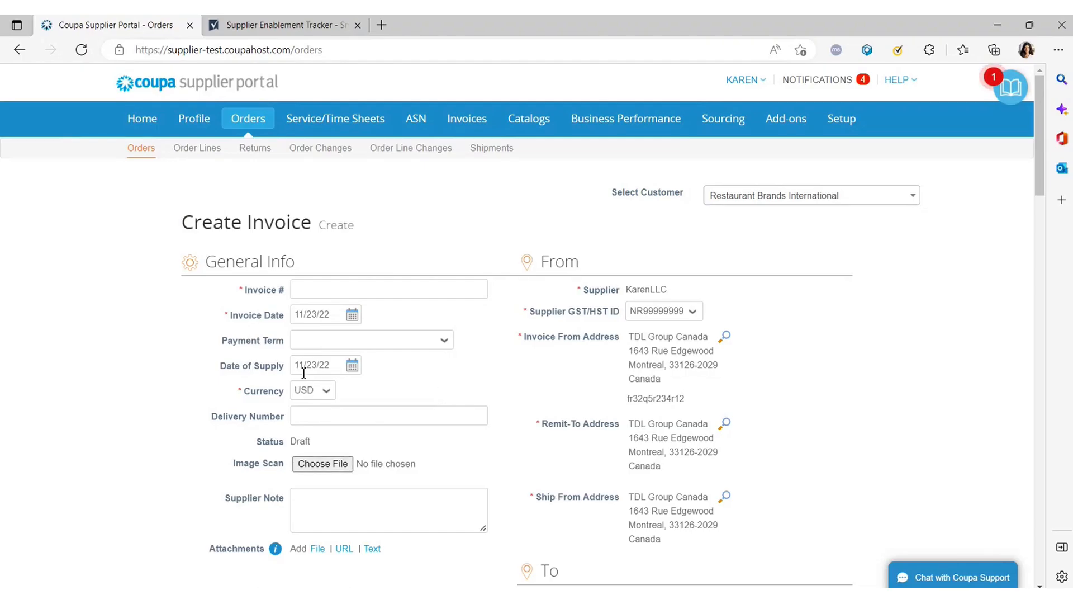
Enter 'Test 5' in the Invoice # field, dismissing the autofill suggestions.
click(322, 292)
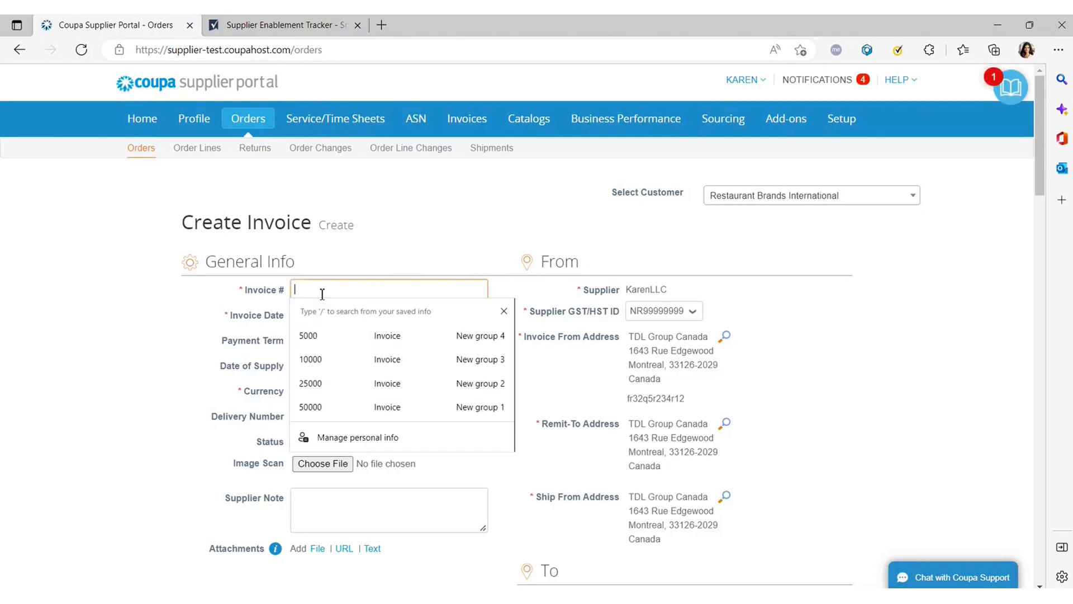
click(183, 391)
click(330, 292)
text(Te)
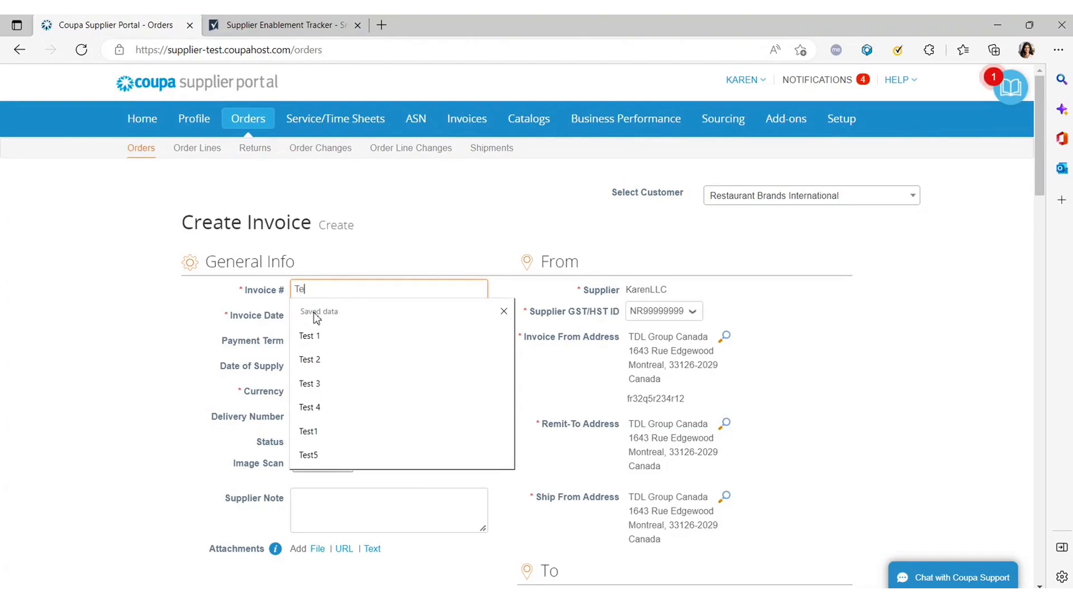
text(st 5)
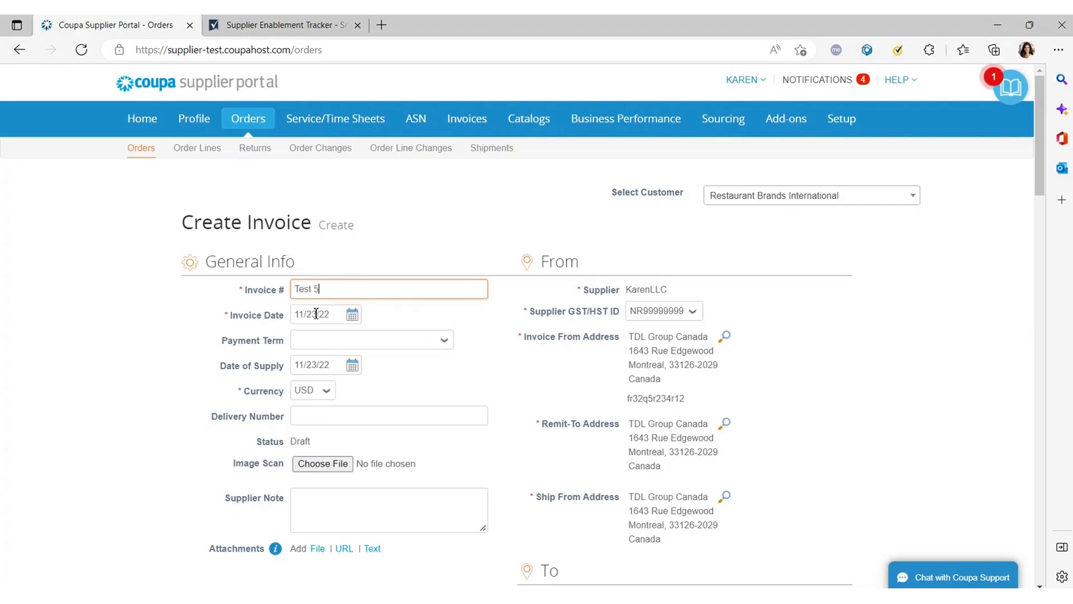
click(567, 358)
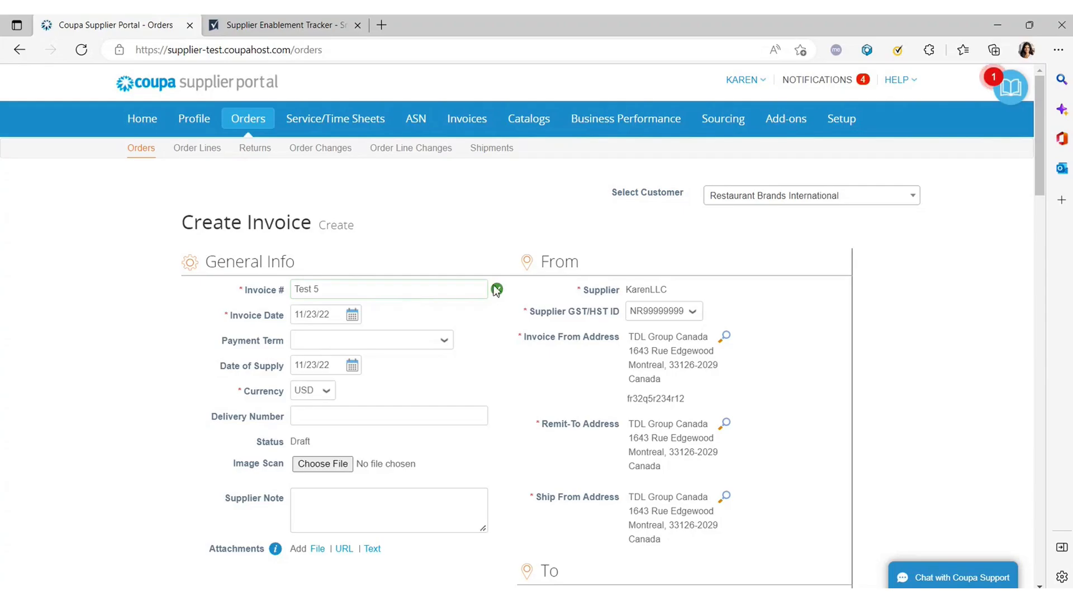
Correct the invoice number from Test 4 to Test 5 so it is accepted.
triple_click(340, 289)
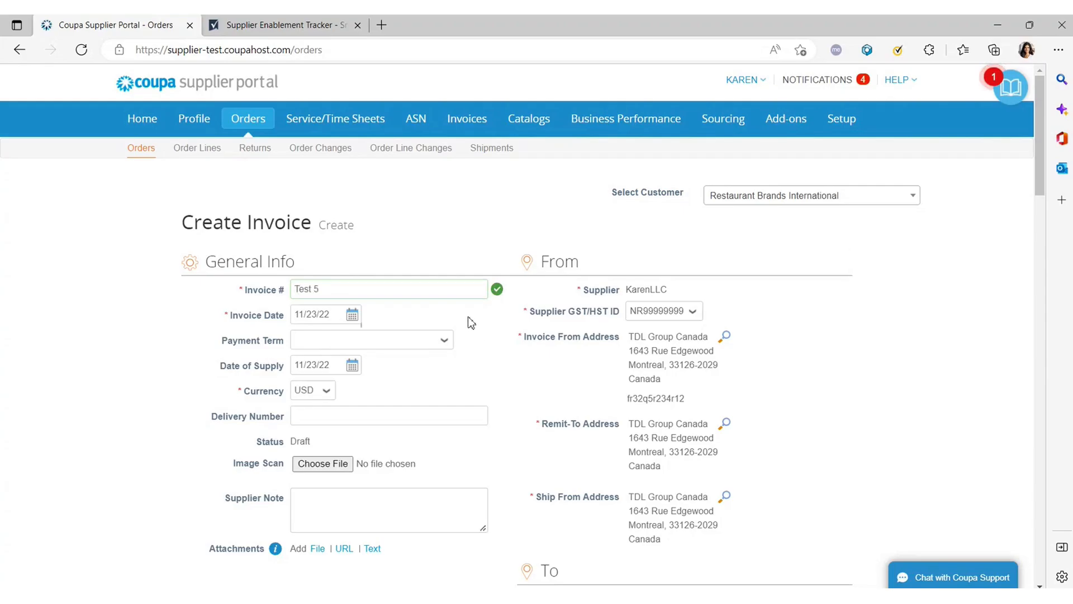
click(483, 333)
click(342, 290)
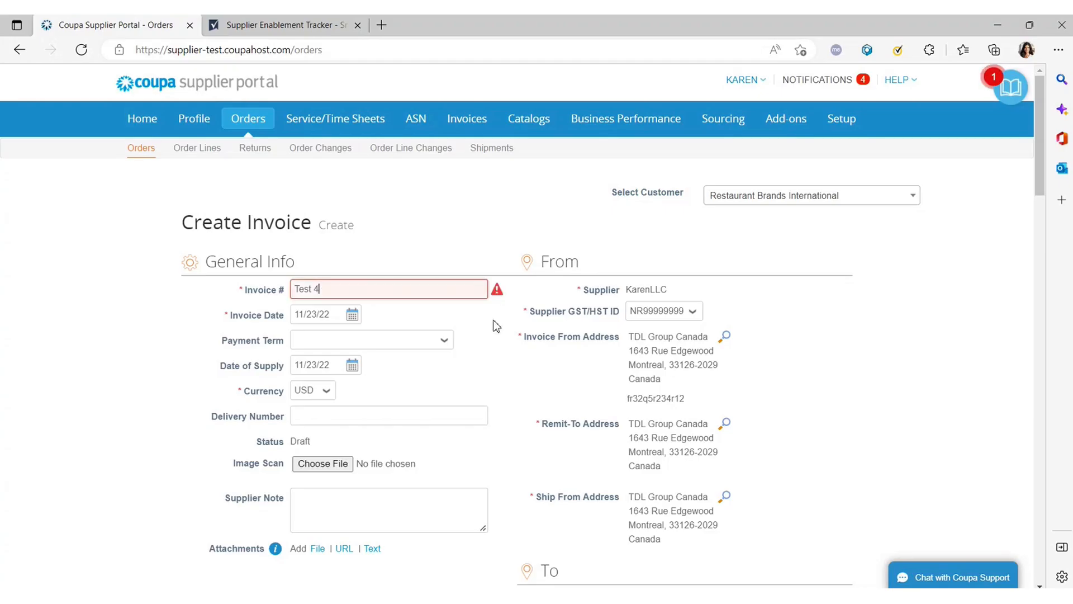
mouse_move(498, 295)
double_click(316, 289)
text(5)
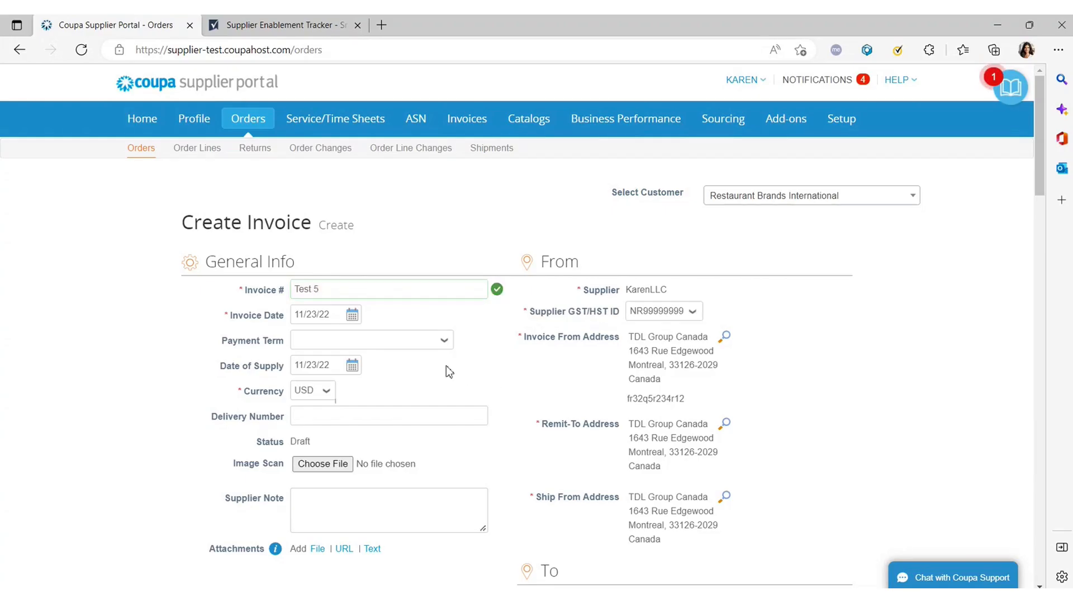
scroll(445, 359, down, 4)
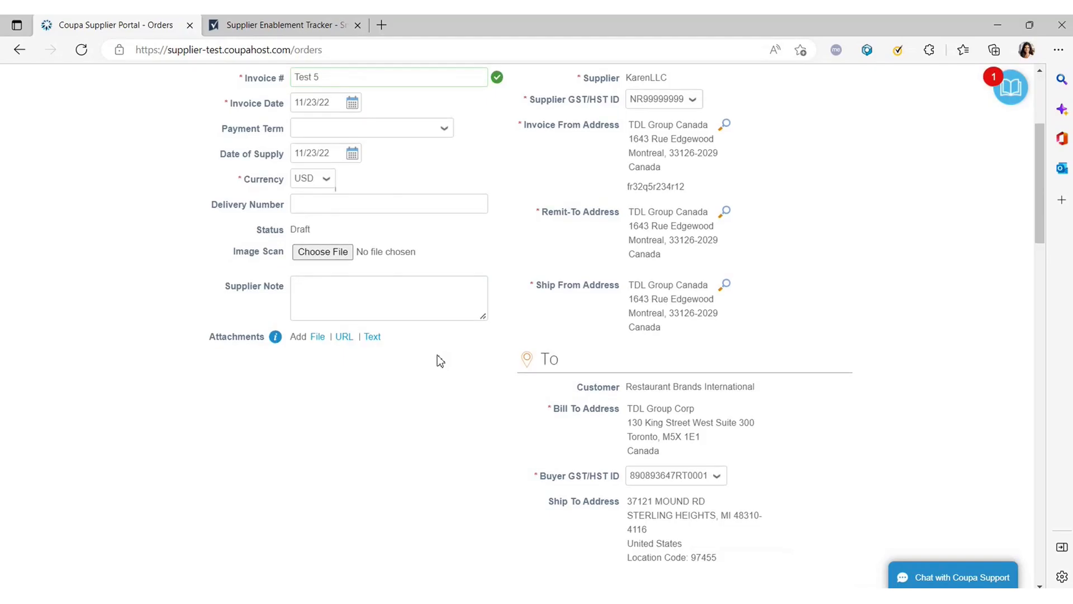
scroll(438, 355, up, 2)
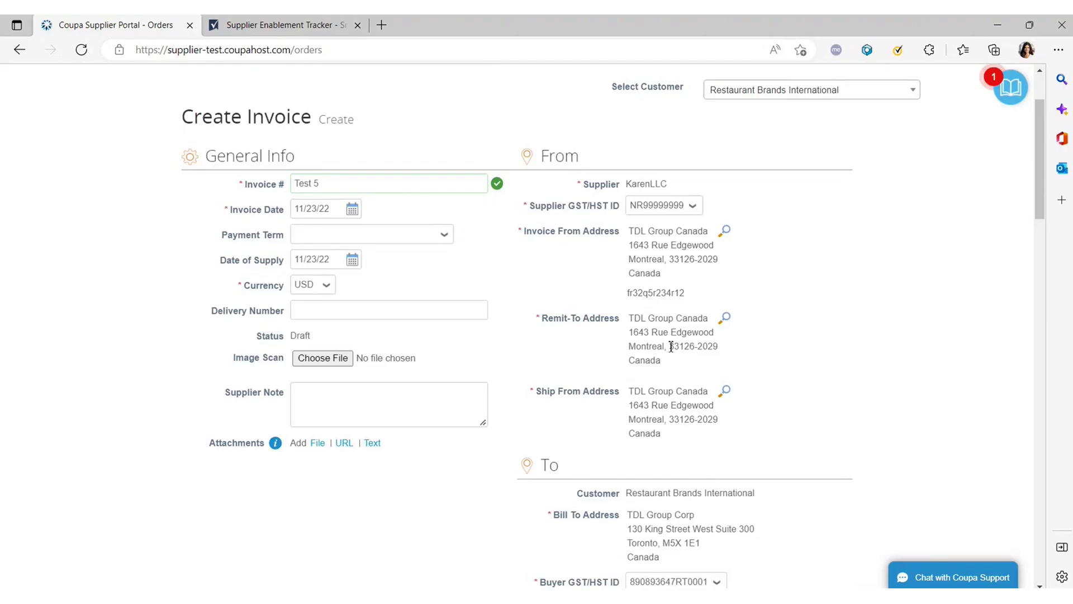
scroll(663, 343, down, 2)
scroll(657, 334, down, 2)
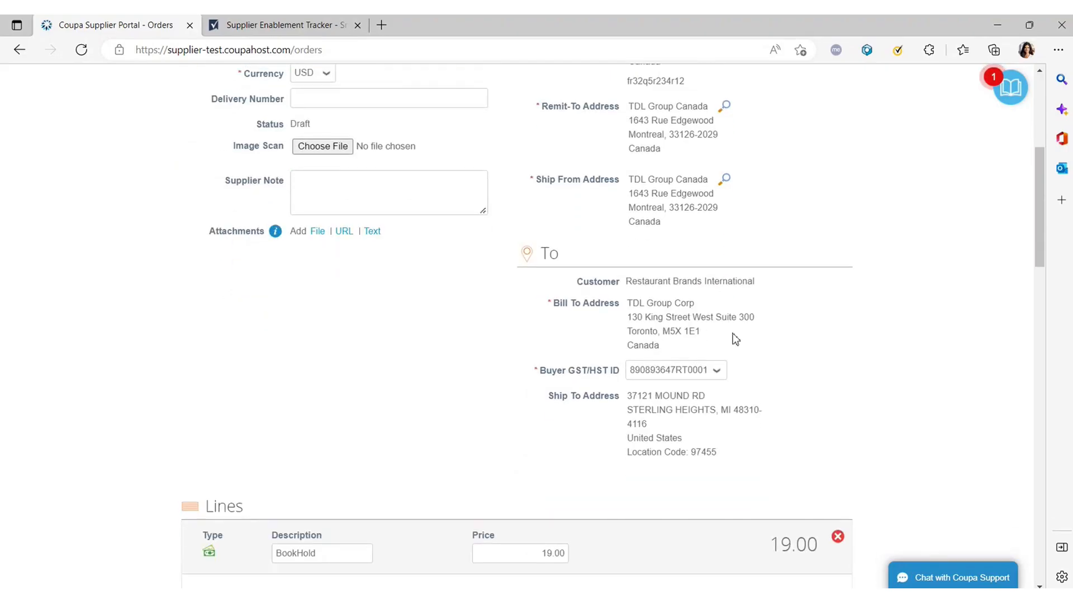
scroll(561, 313, down, 8)
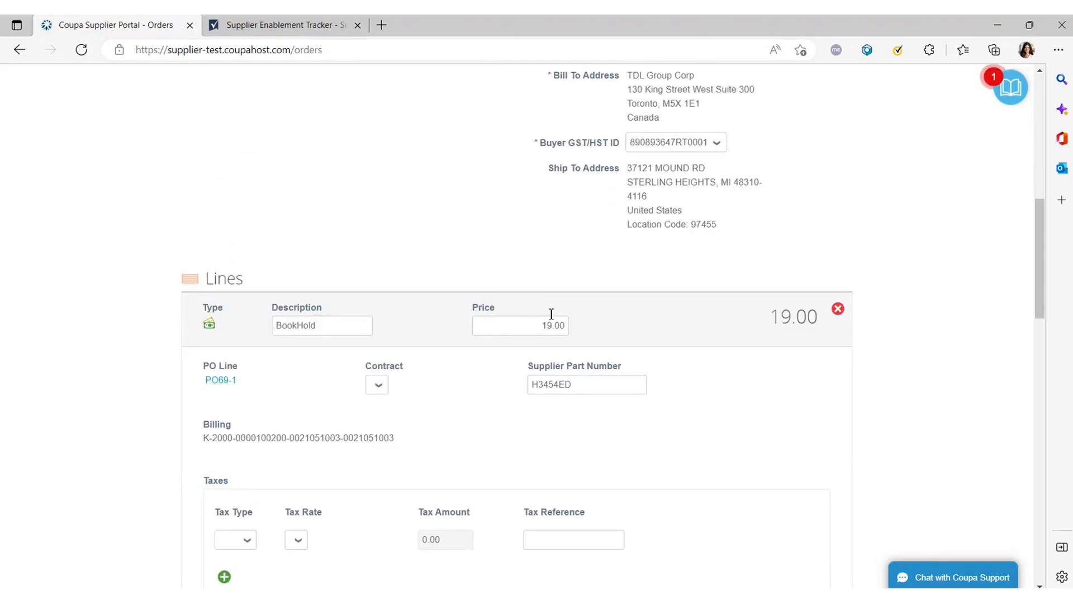
scroll(542, 313, down, 2)
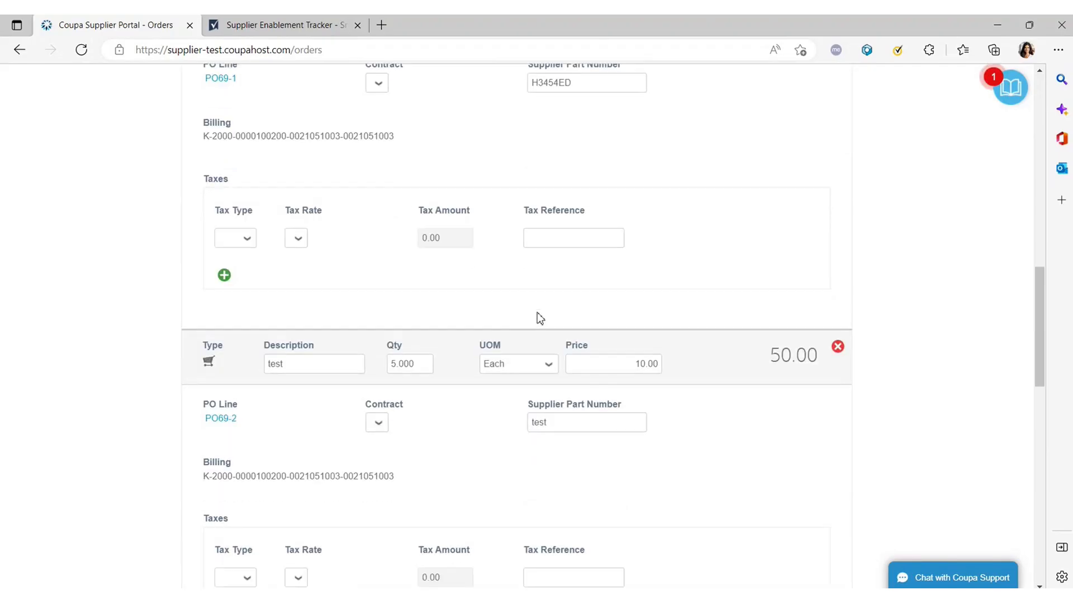
scroll(484, 319, down, 2)
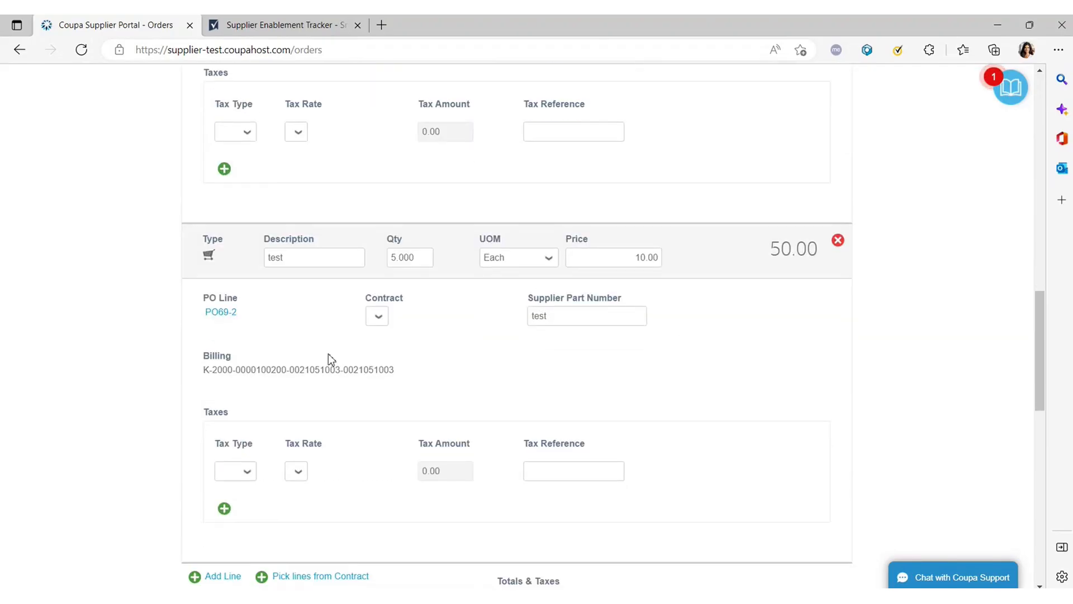
scroll(328, 354, up, 2)
scroll(313, 352, up, 2)
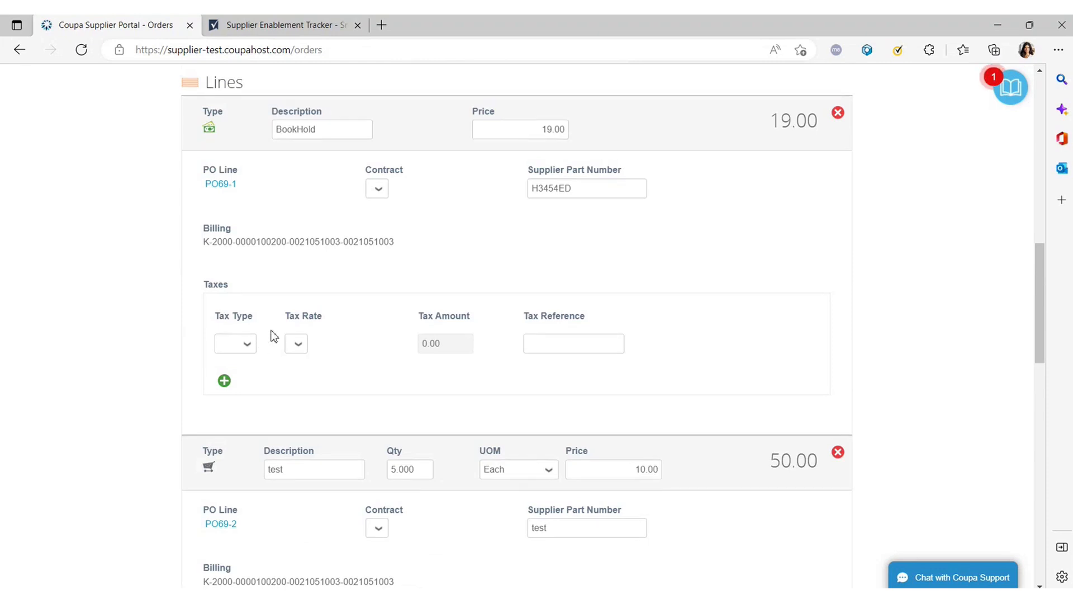
scroll(280, 335, up, 2)
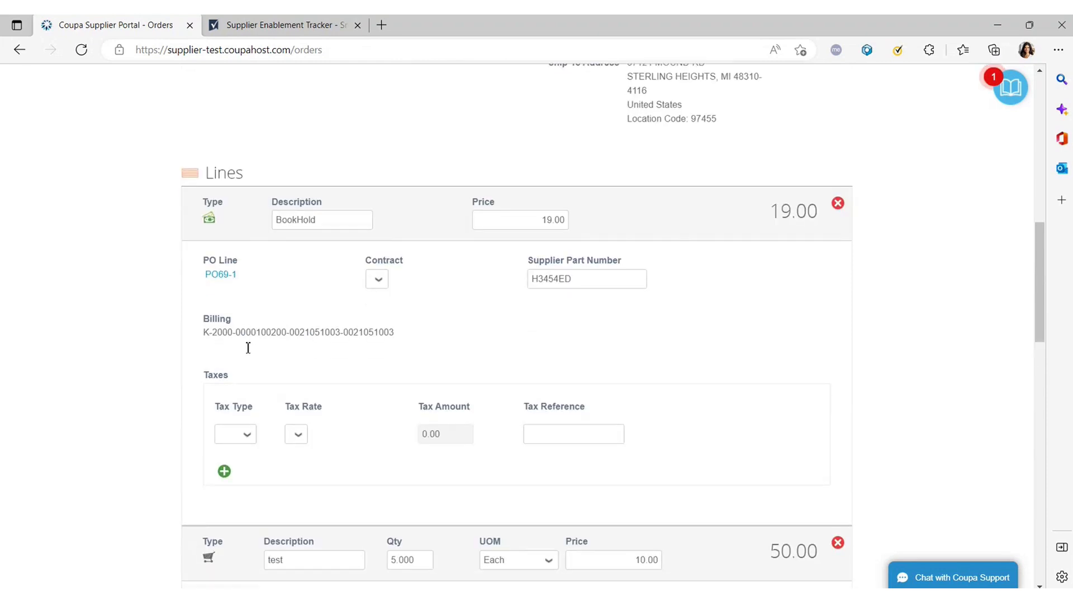
scroll(248, 347, down, 2)
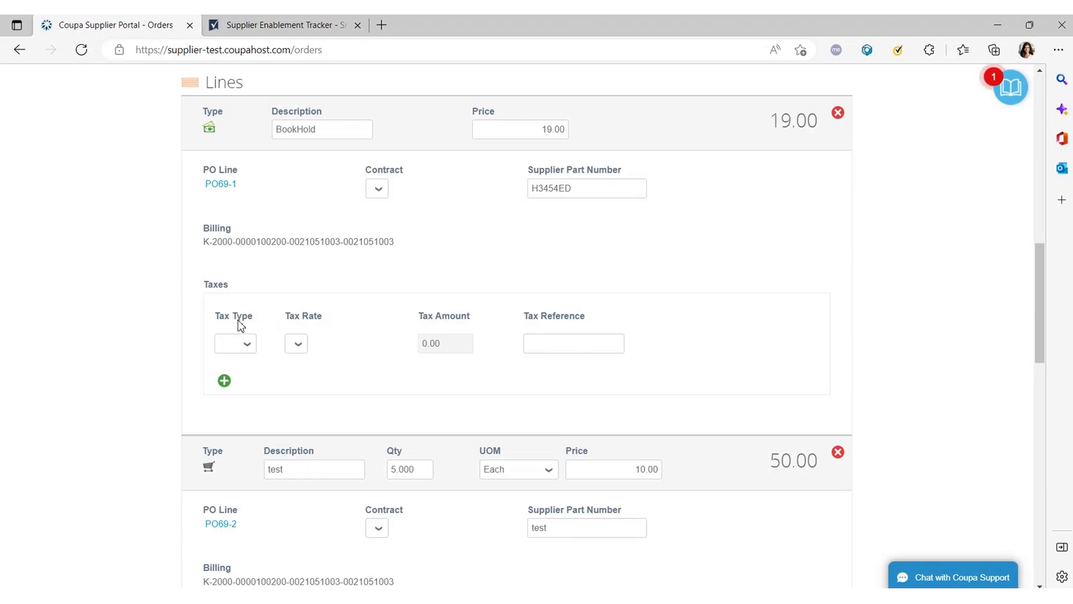
scroll(261, 323, up, 2)
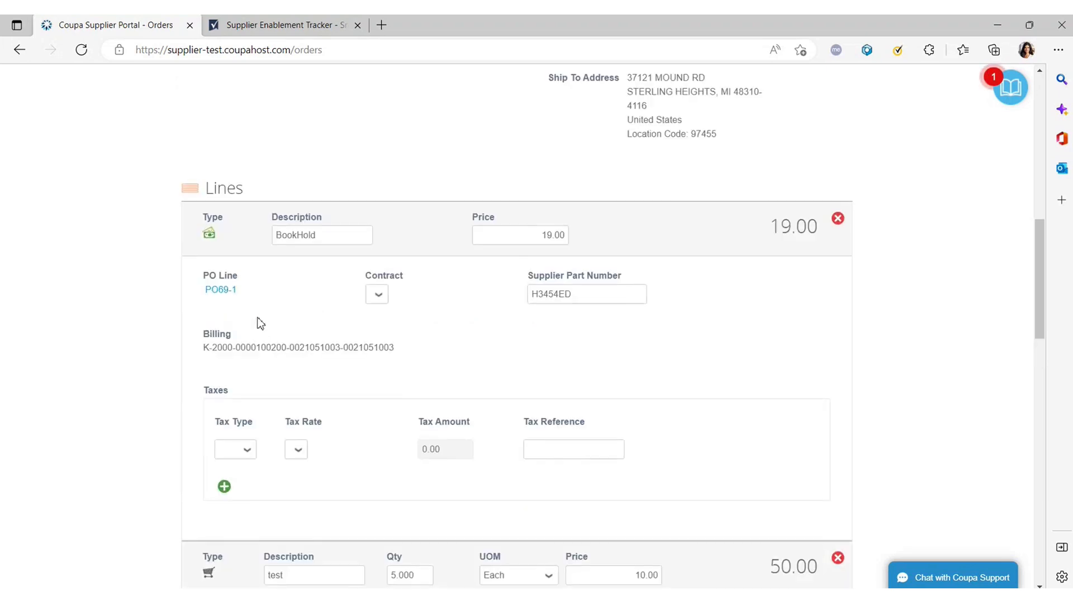
scroll(261, 322, down, 2)
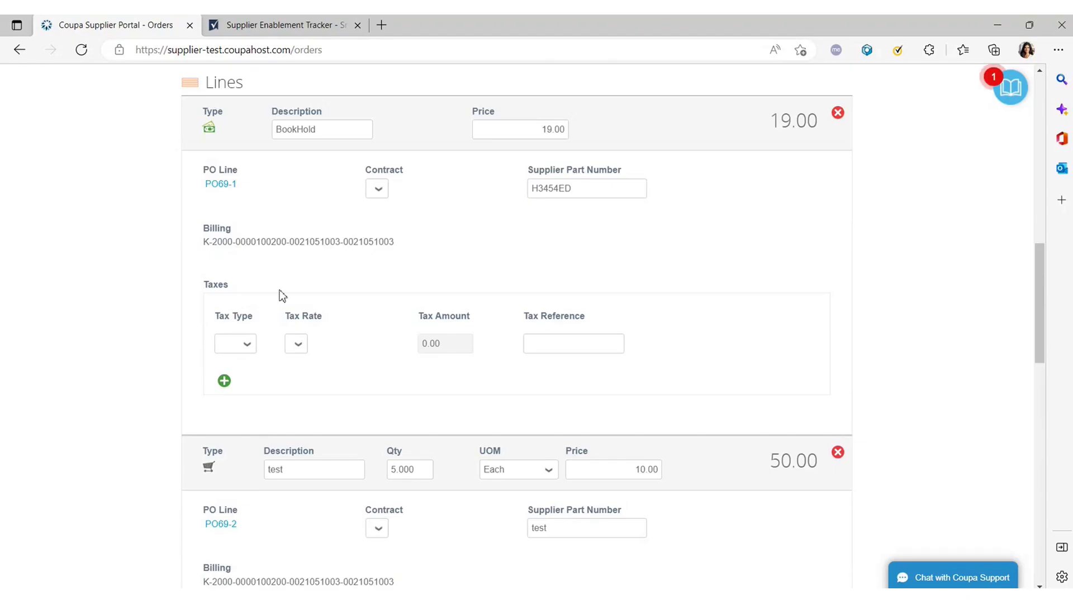
scroll(304, 323, up, 1)
scroll(305, 323, up, 1)
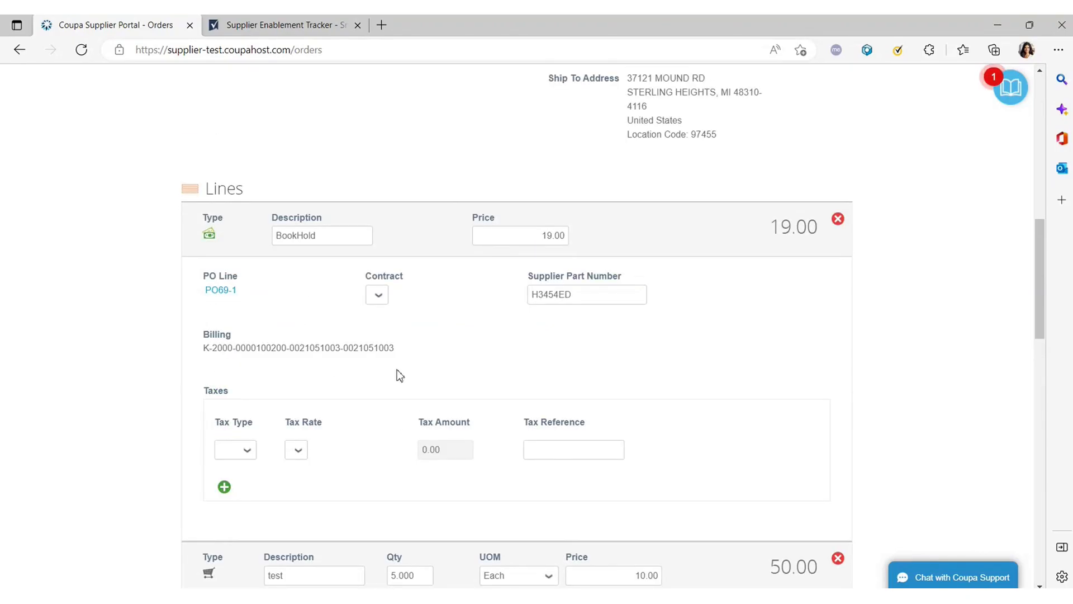
scroll(321, 367, down, 2)
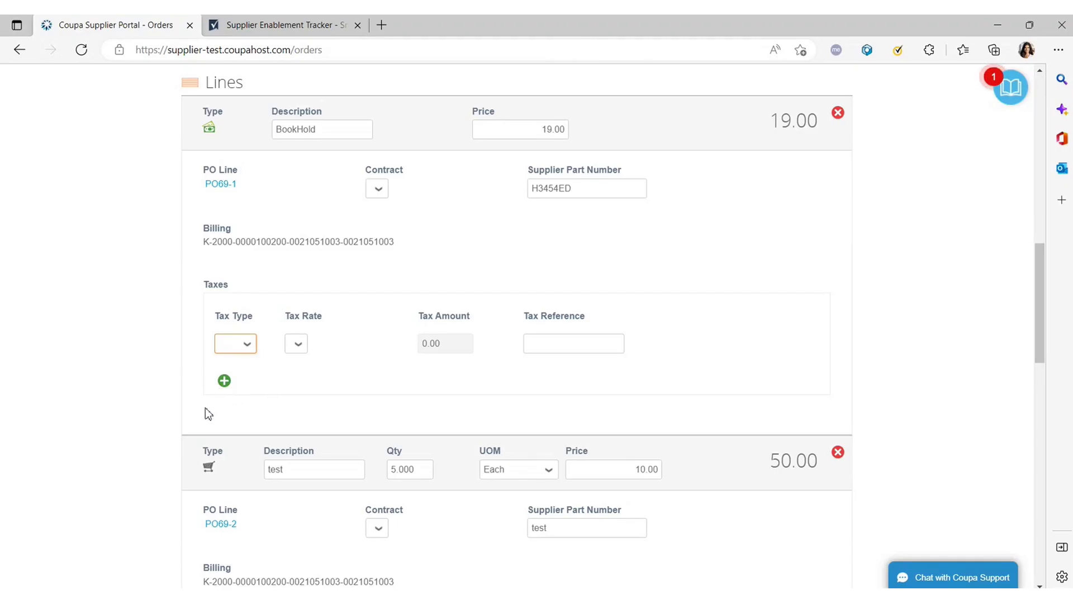
Set BookHold's tax type to GST, rate Exempt, with tax reference N/A.
click(230, 383)
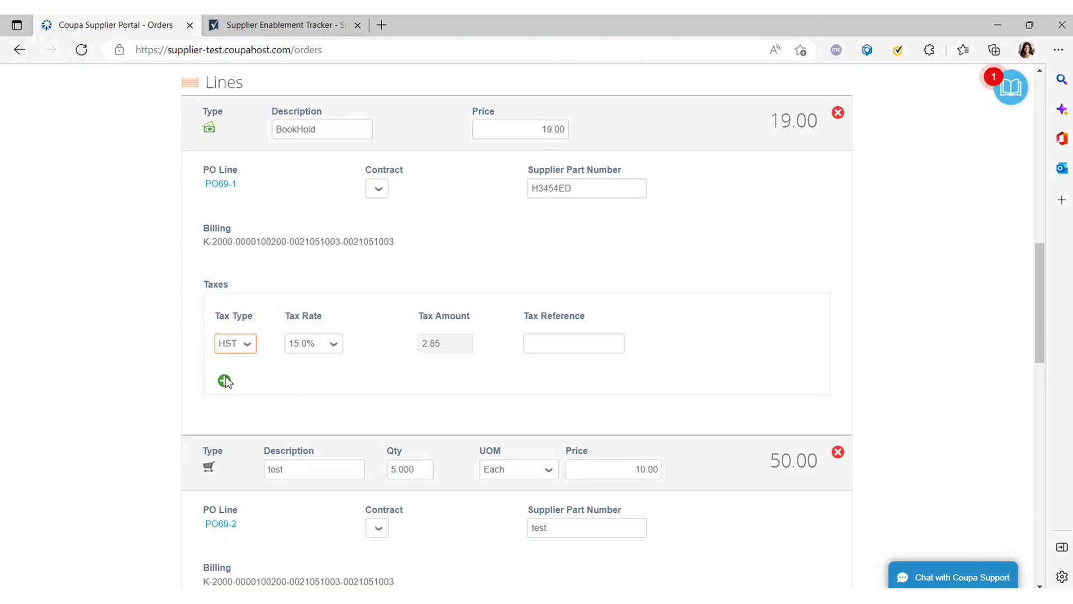
key(g)
key(Tab)
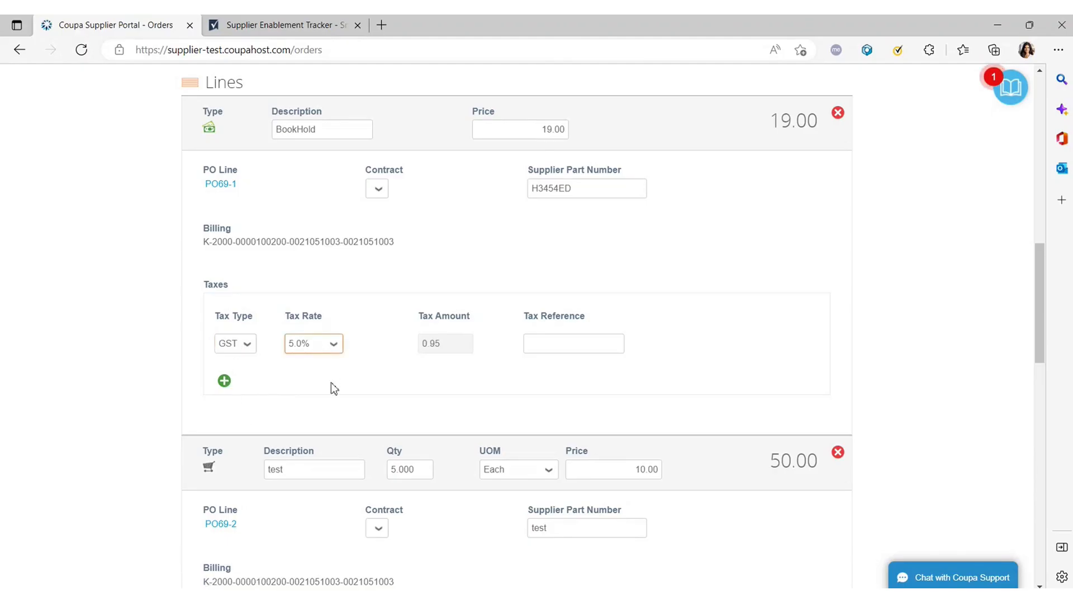
key(e)
click(439, 345)
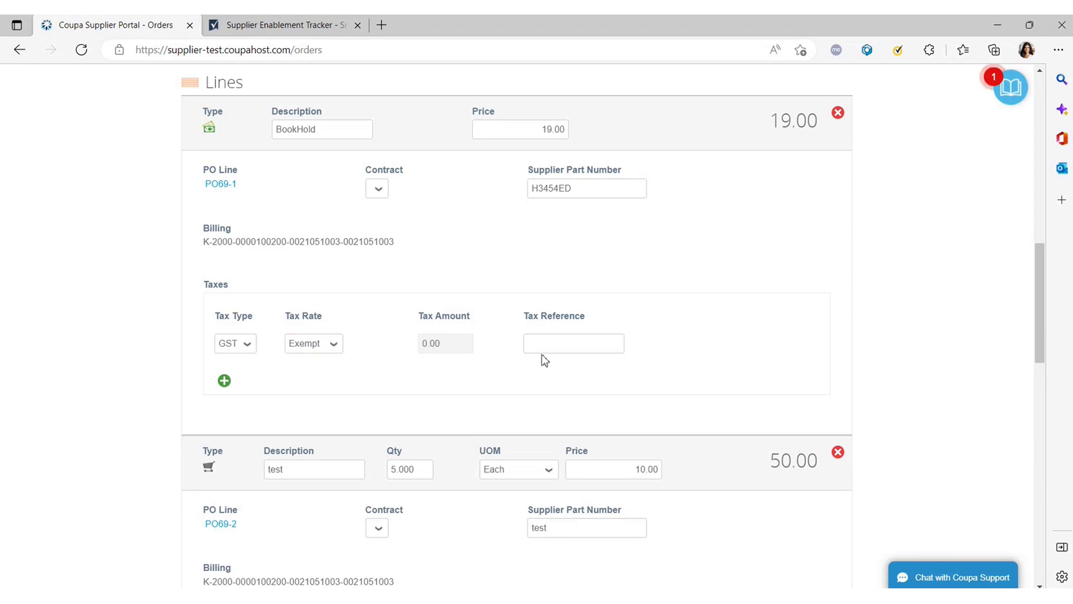
click(574, 350)
text(N/A)
scroll(409, 397, down, 1)
scroll(451, 394, down, 10)
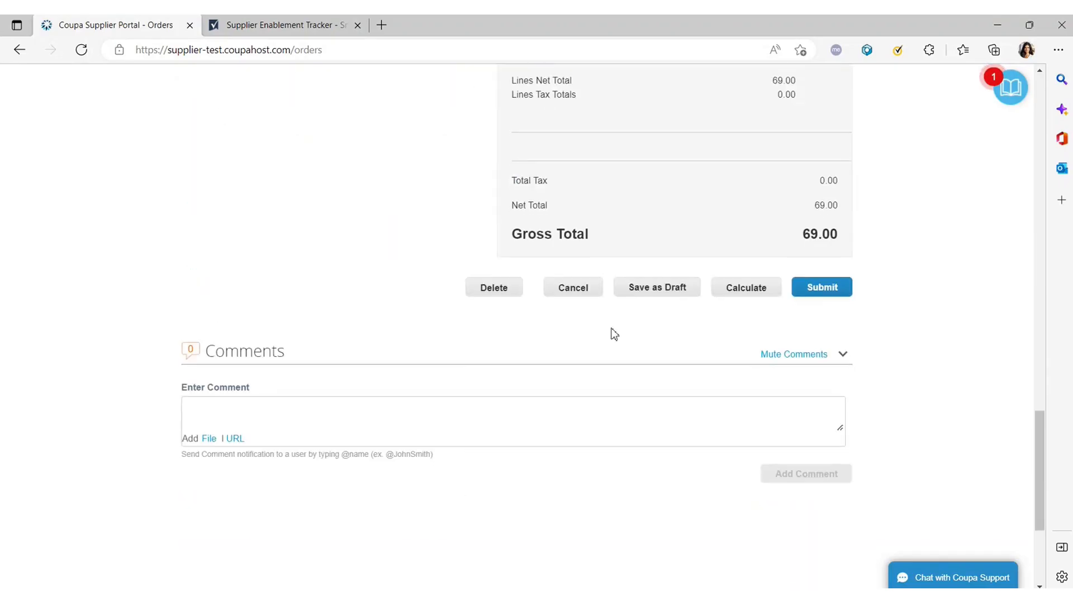
scroll(609, 329, up, 5)
scroll(598, 326, up, 5)
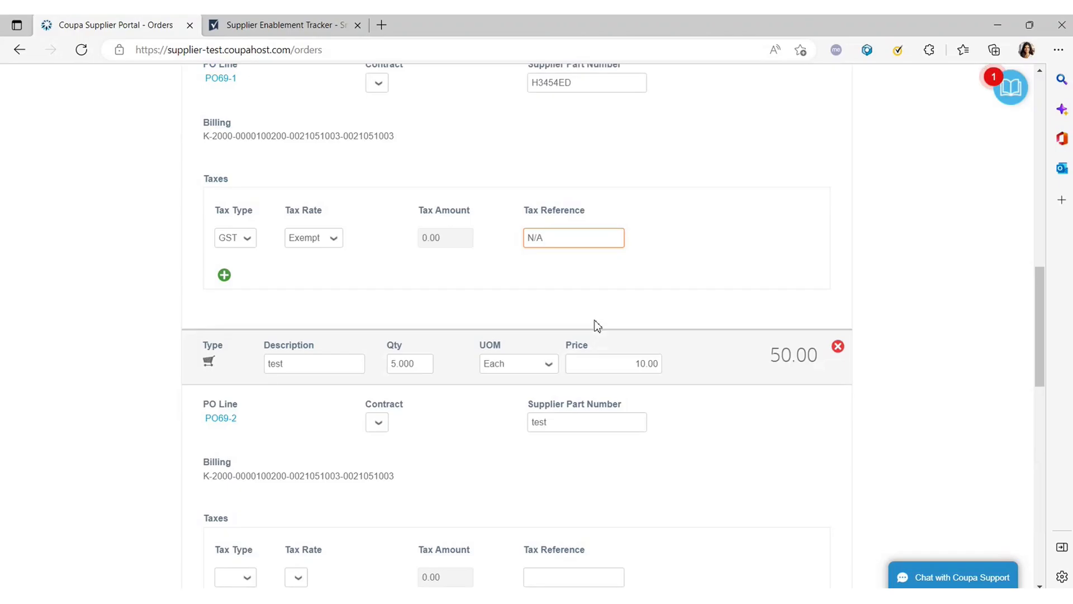
scroll(597, 326, down, 2)
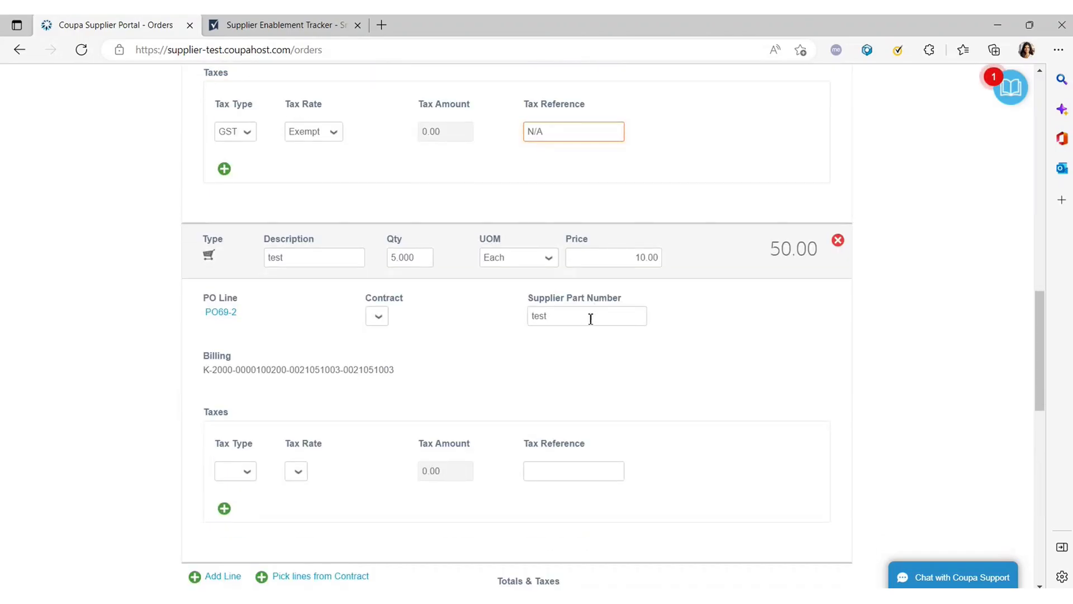
scroll(590, 318, down, 2)
scroll(582, 318, down, 2)
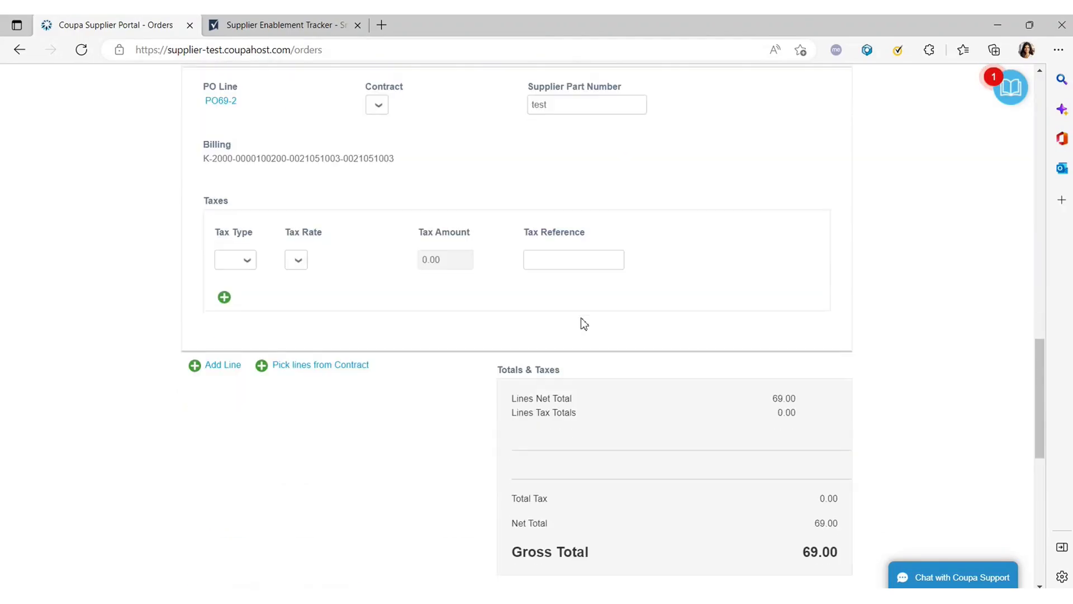
scroll(582, 323, up, 15)
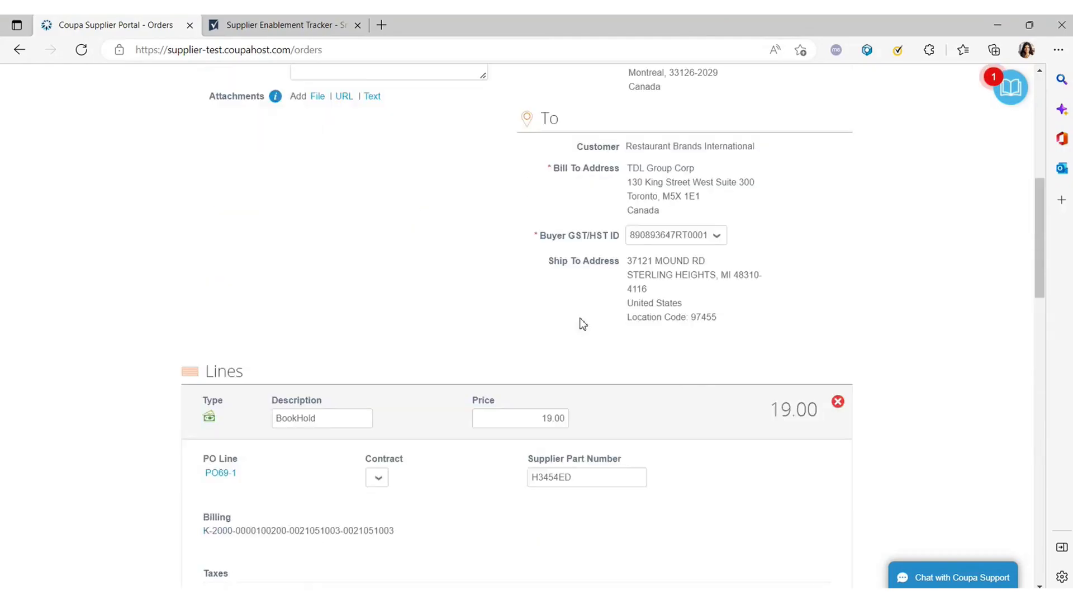
scroll(578, 318, up, 6)
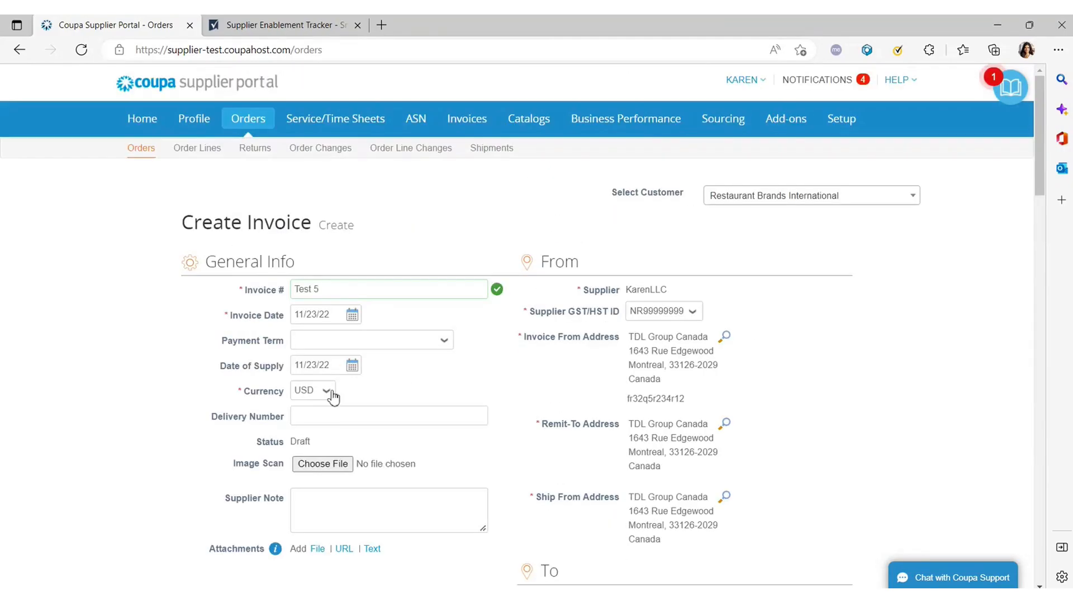
click(378, 347)
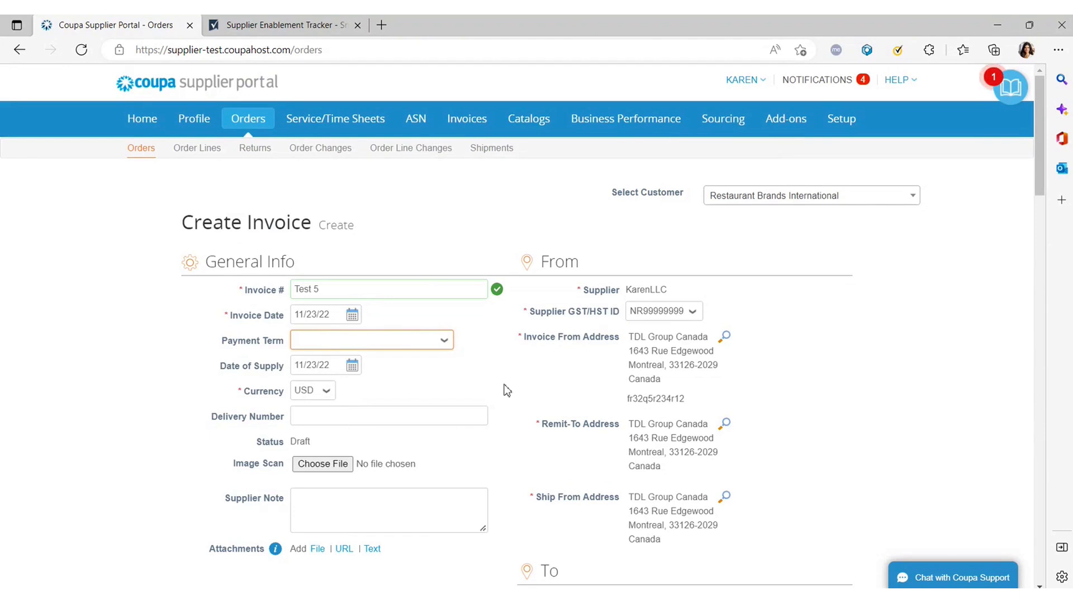
scroll(507, 389, down, 2)
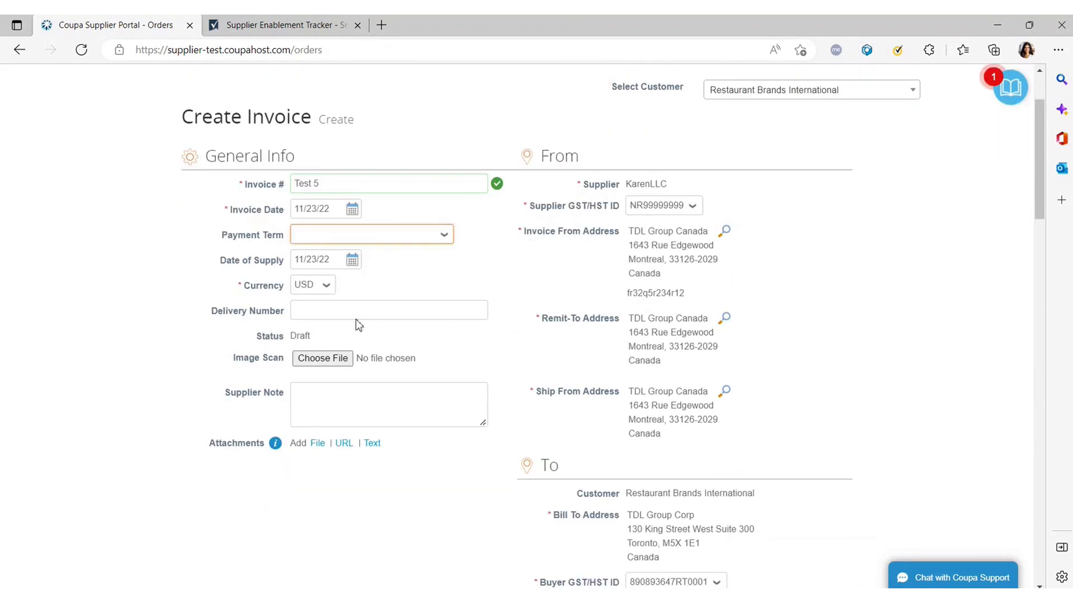
scroll(335, 408, down, 7)
scroll(417, 340, up, 3)
scroll(418, 342, down, 3)
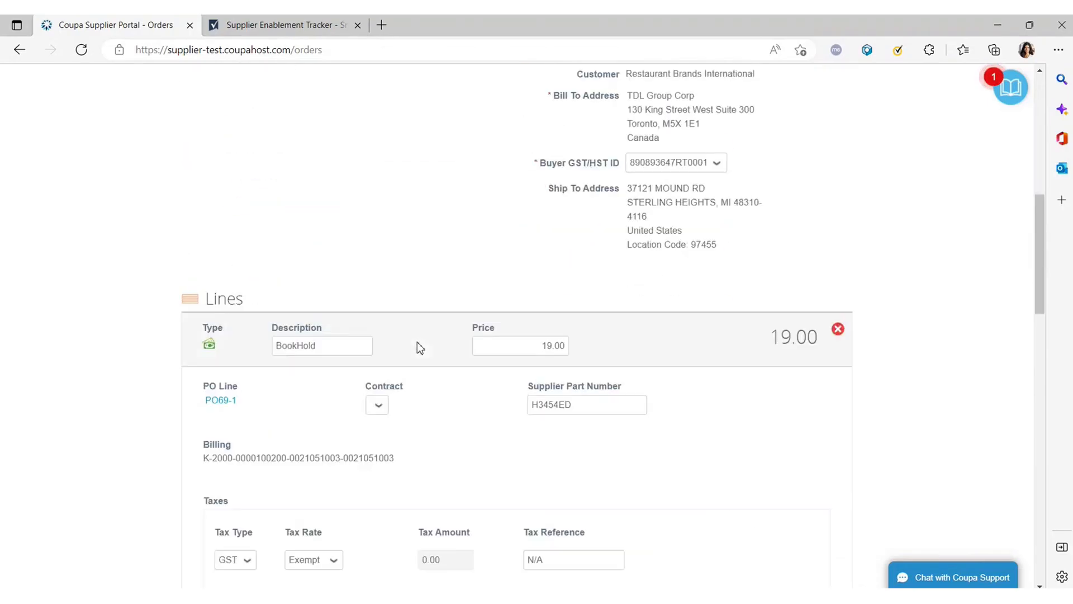
scroll(417, 342, down, 10)
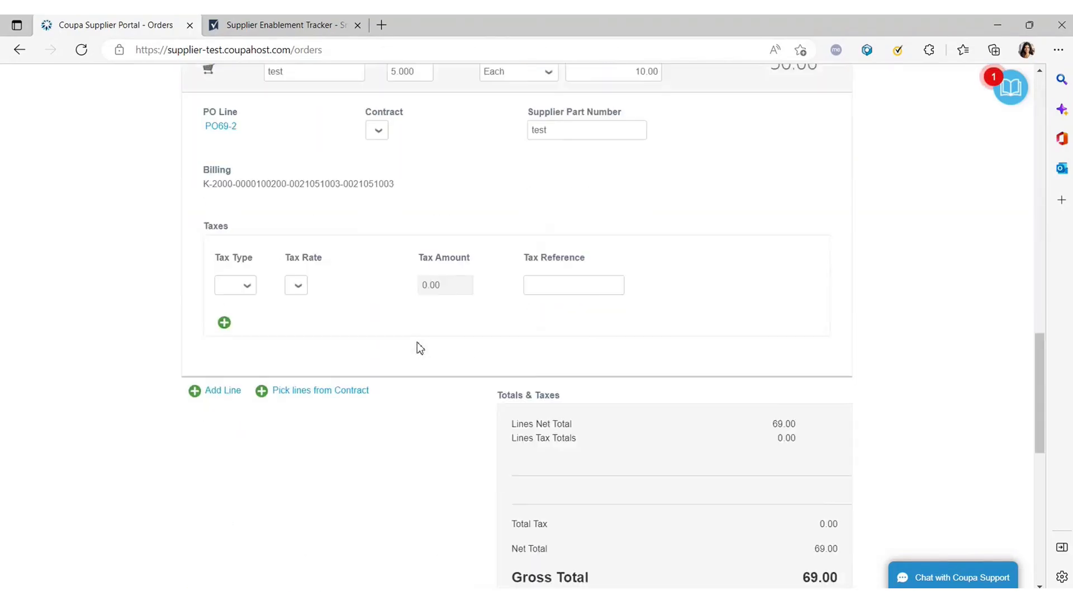
scroll(418, 349, down, 4)
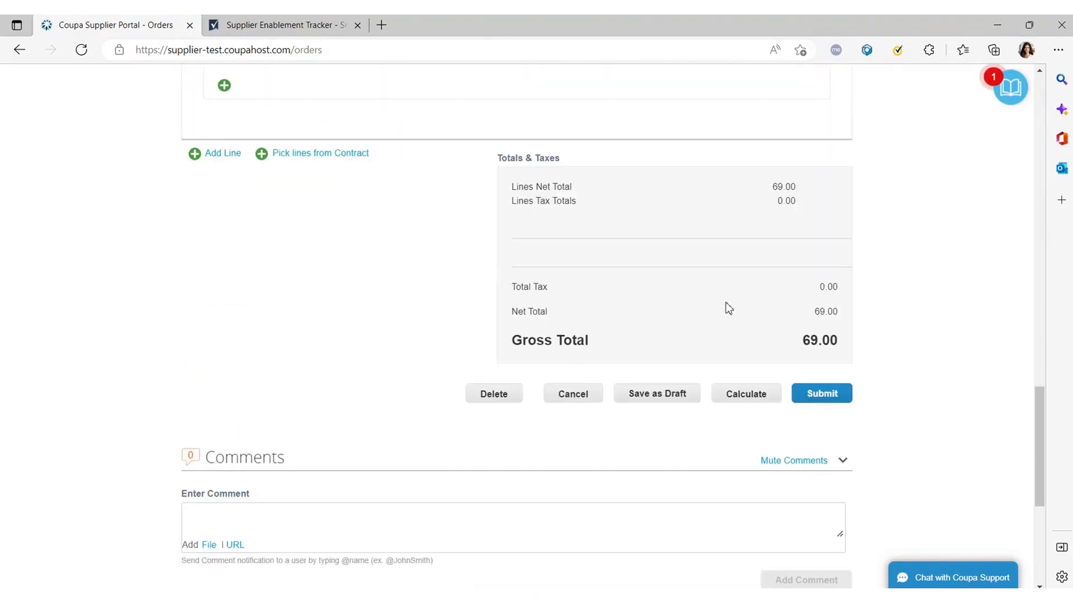
scroll(604, 295, up, 2)
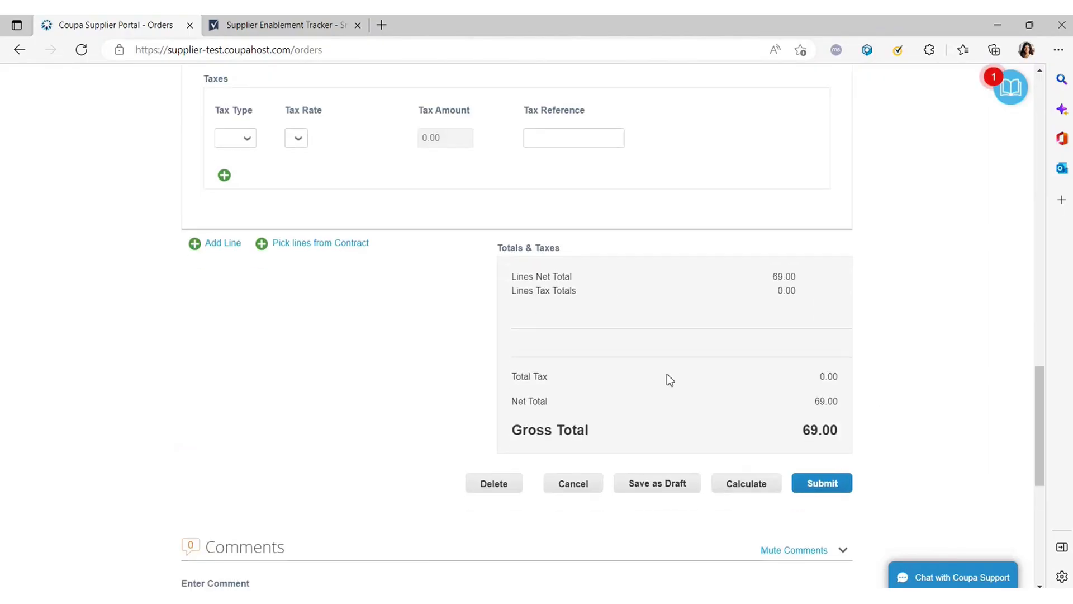
scroll(670, 380, down, 2)
Recalculate the totals and check that Lines Tax Totals shows 0.00.
click(749, 394)
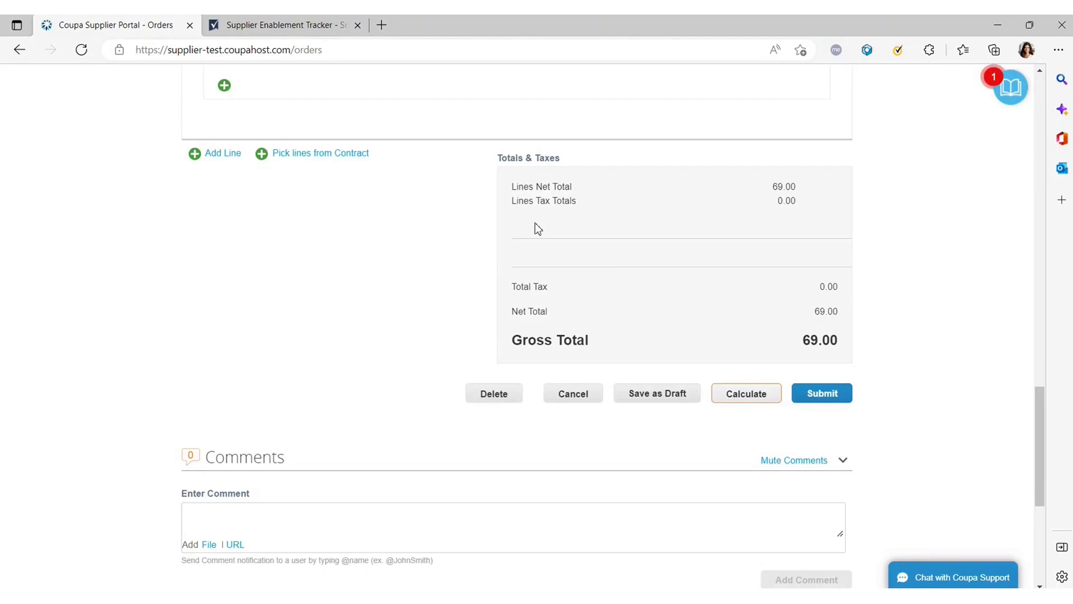
drag(511, 200, 648, 214)
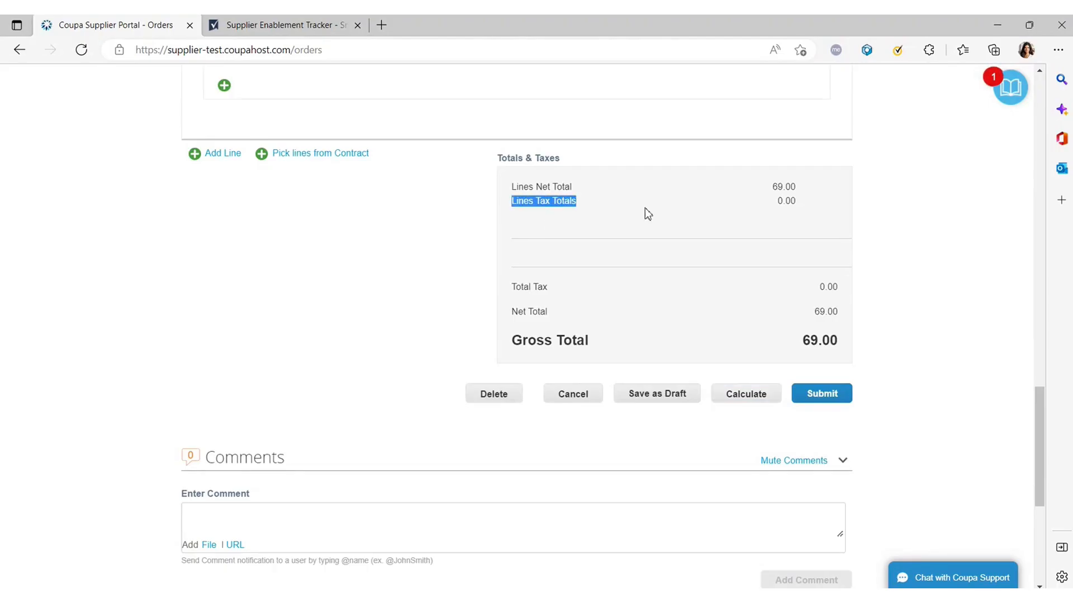
drag(511, 187, 681, 193)
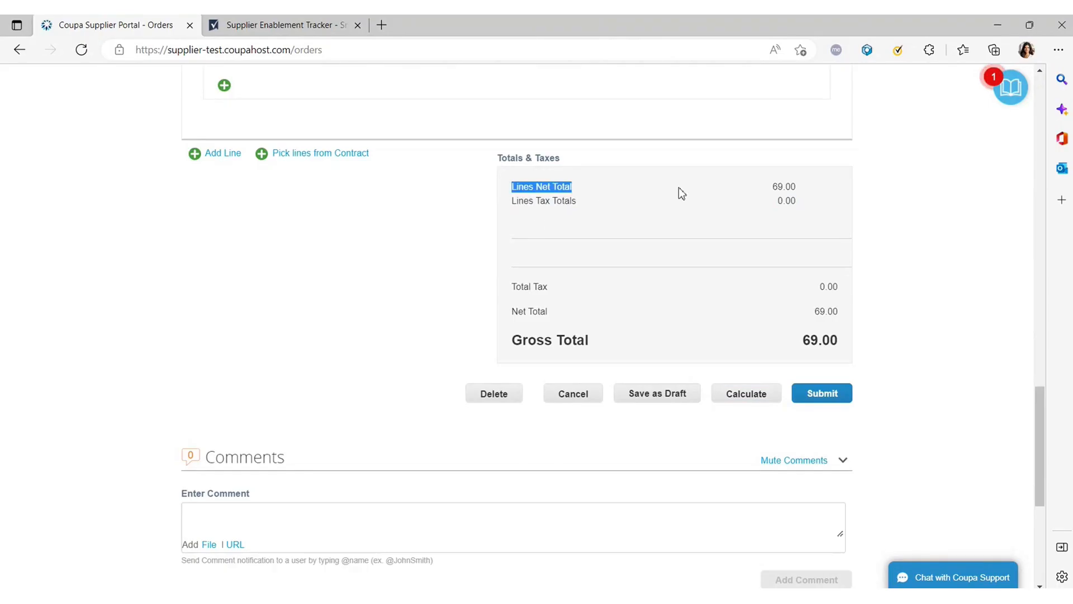
drag(511, 311, 844, 318)
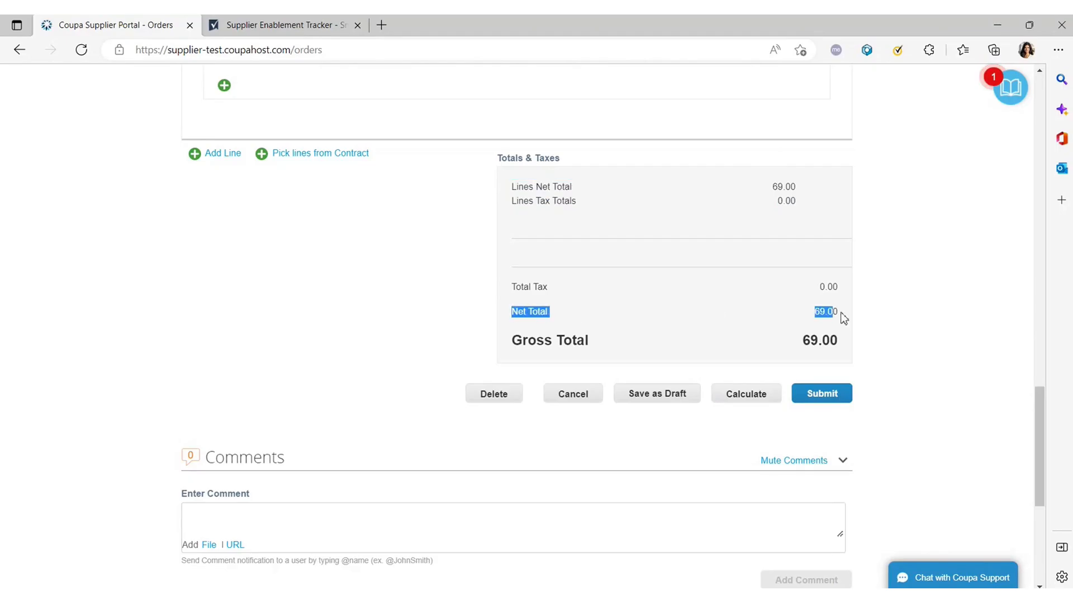
drag(813, 207, 536, 204)
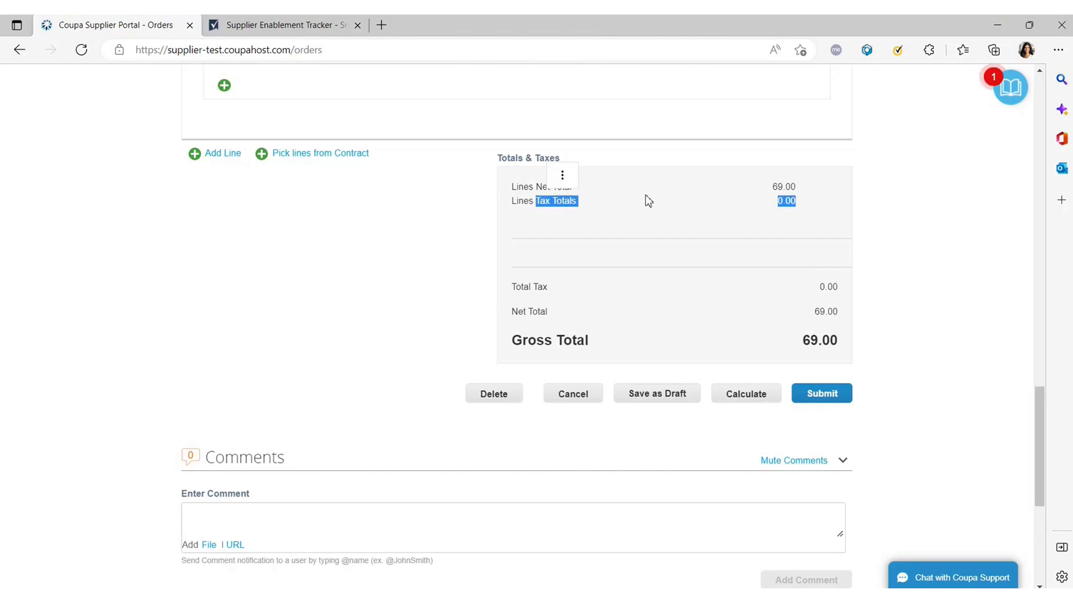
click(778, 228)
drag(799, 208, 503, 211)
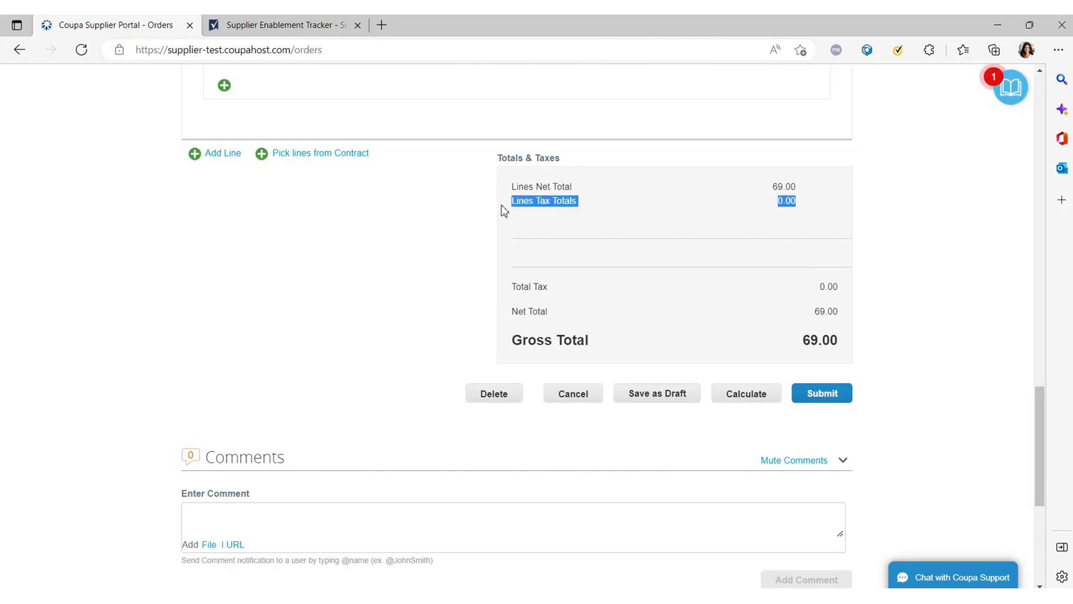
click(756, 217)
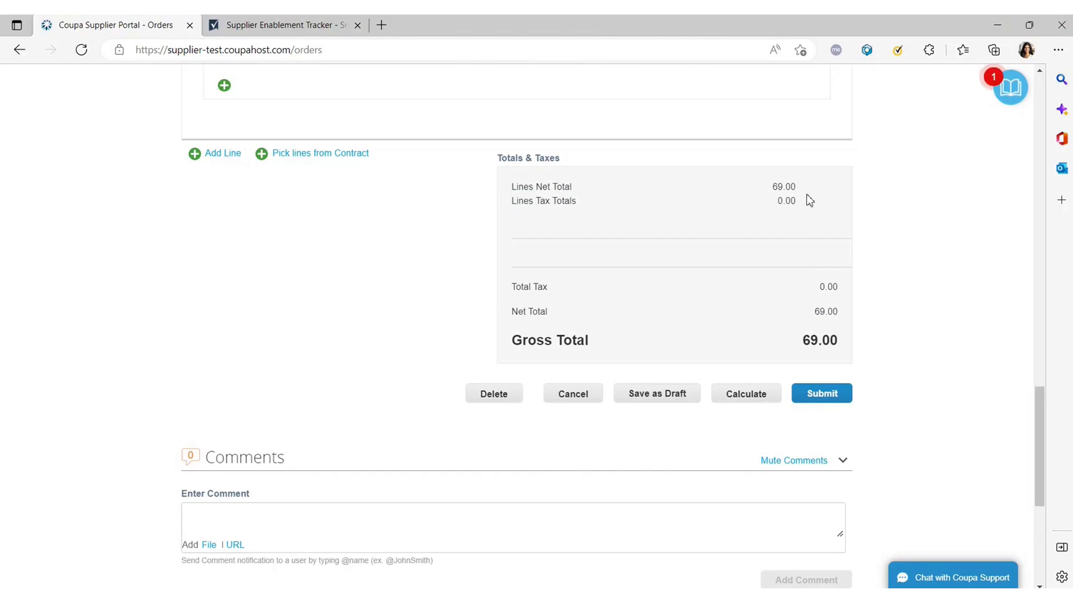
mouse_move(810, 200)
mouse_down()
mouse_move(534, 211)
mouse_move(537, 202)
mouse_move(797, 207)
mouse_up()
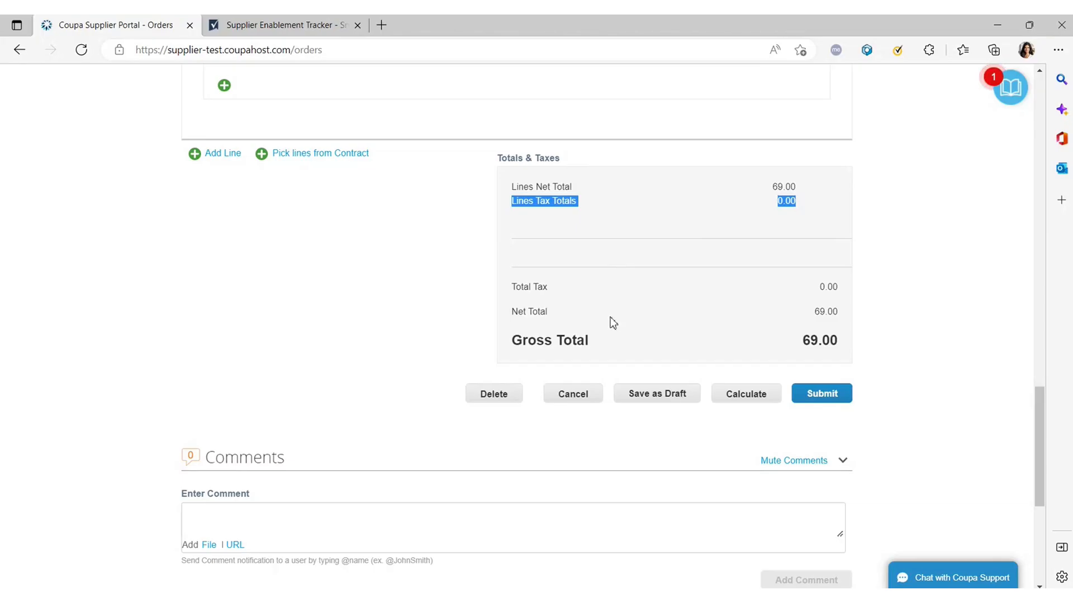
Submit the Test 5 invoice with its 69.00 gross total.
scroll(660, 354, down, 4)
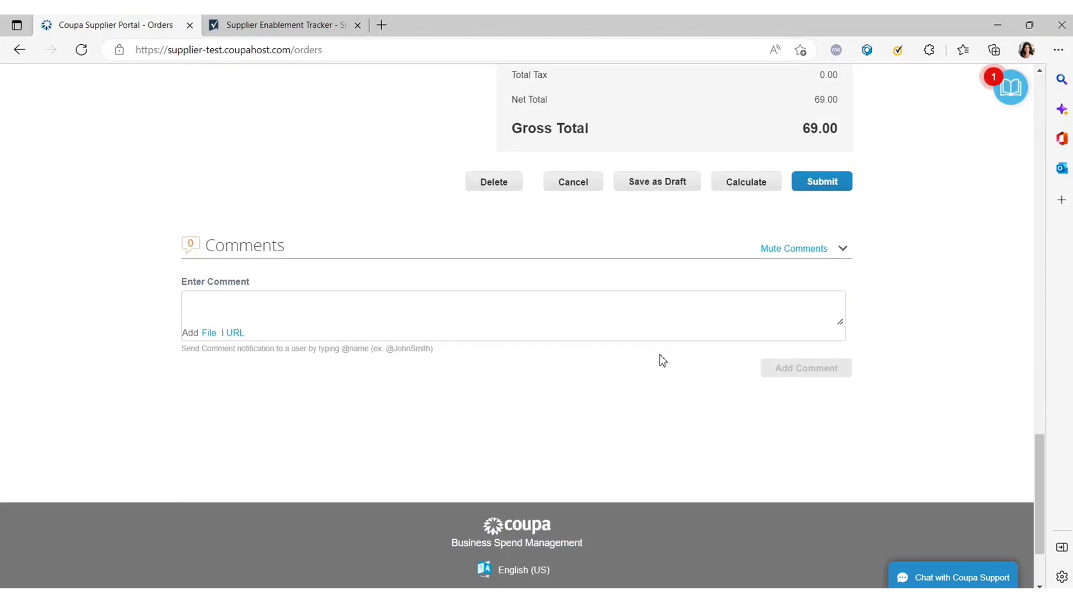
scroll(660, 353, up, 5)
scroll(667, 366, up, 8)
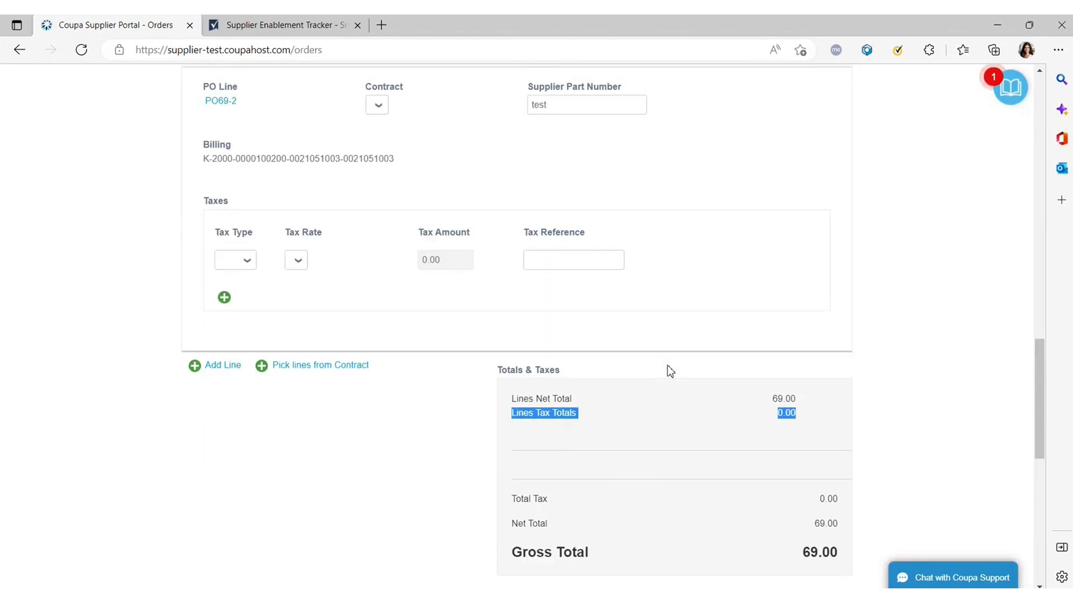
scroll(664, 368, down, 9)
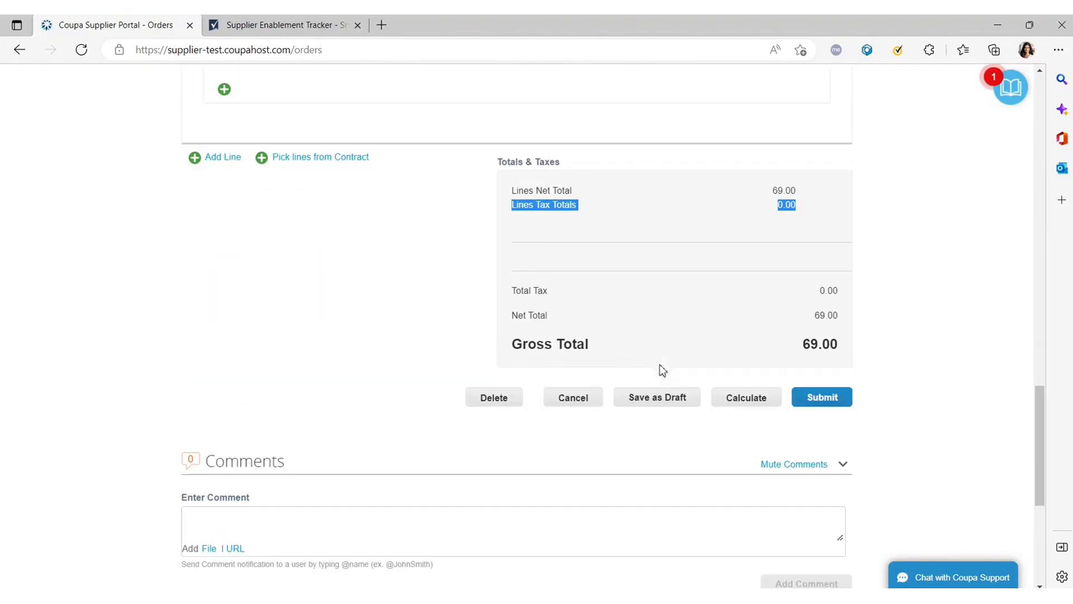
click(808, 394)
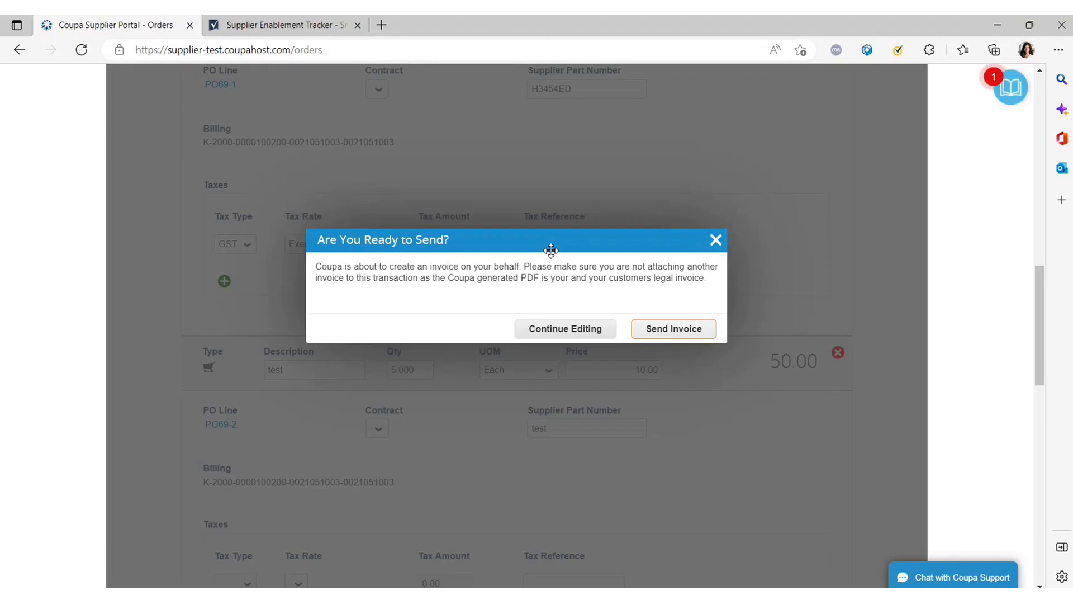
Confirm Send Invoice for invoice Test 5 (gross 69.00) as the legal Coupa-generated invoice.
click(574, 244)
drag(574, 244, 546, 214)
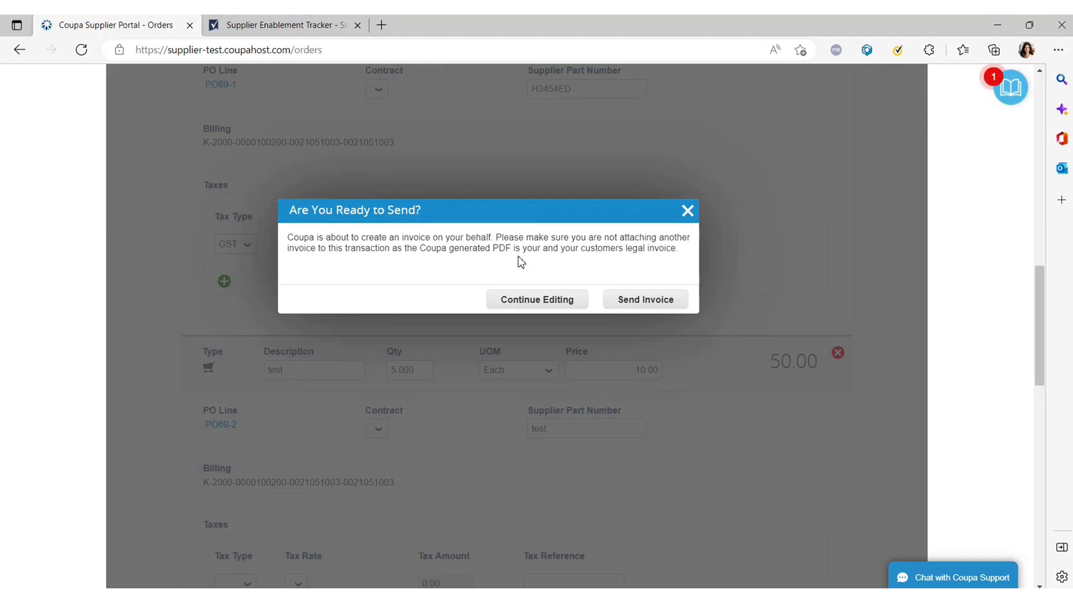
drag(581, 197, 572, 152)
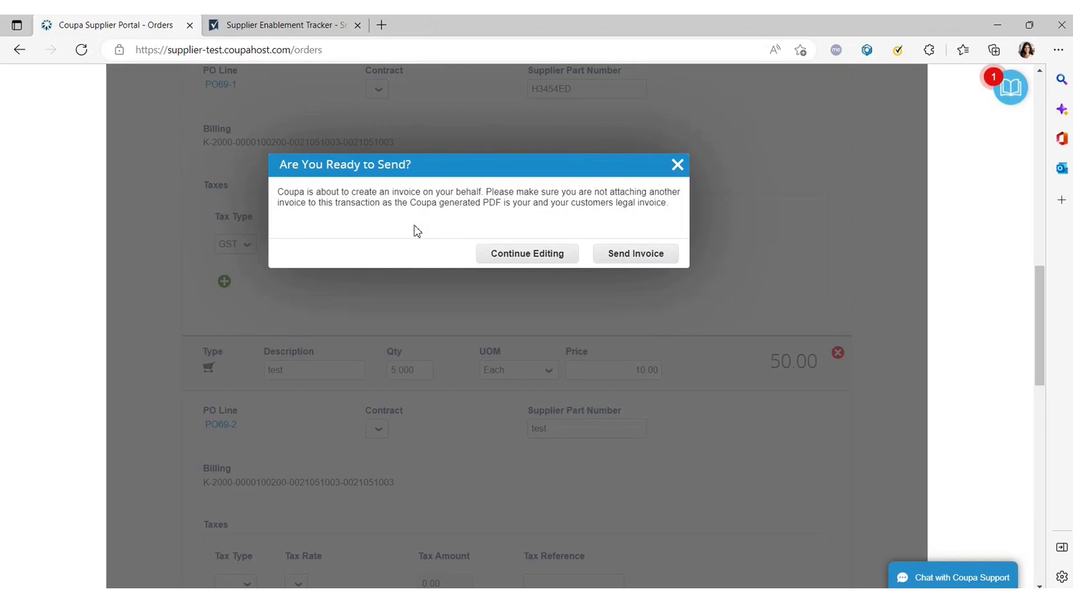
click(637, 254)
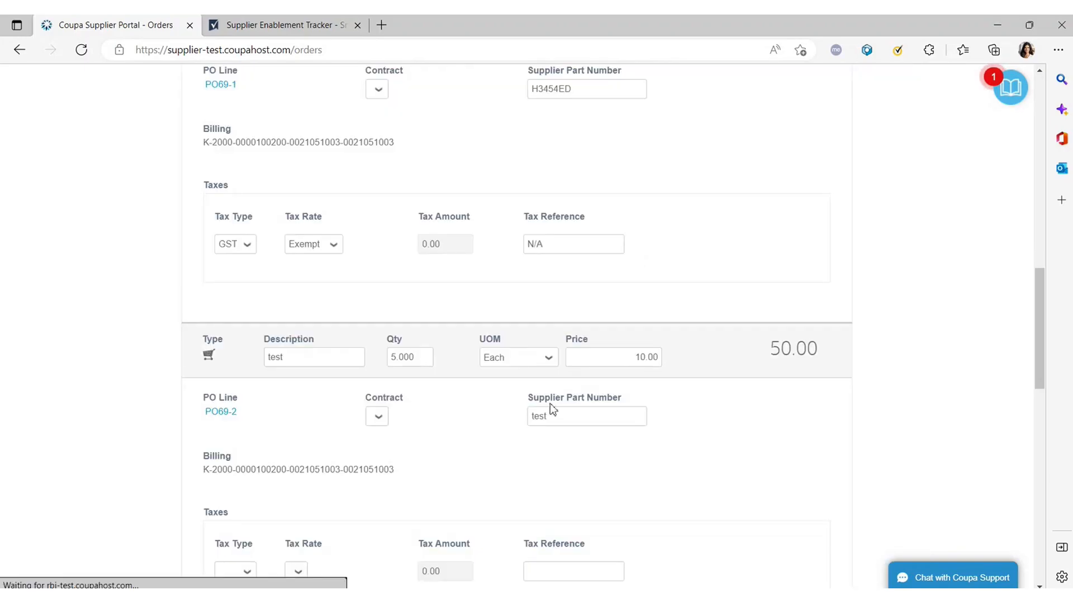
scroll(549, 407, down, 3)
scroll(549, 405, down, 2)
scroll(547, 403, down, 2)
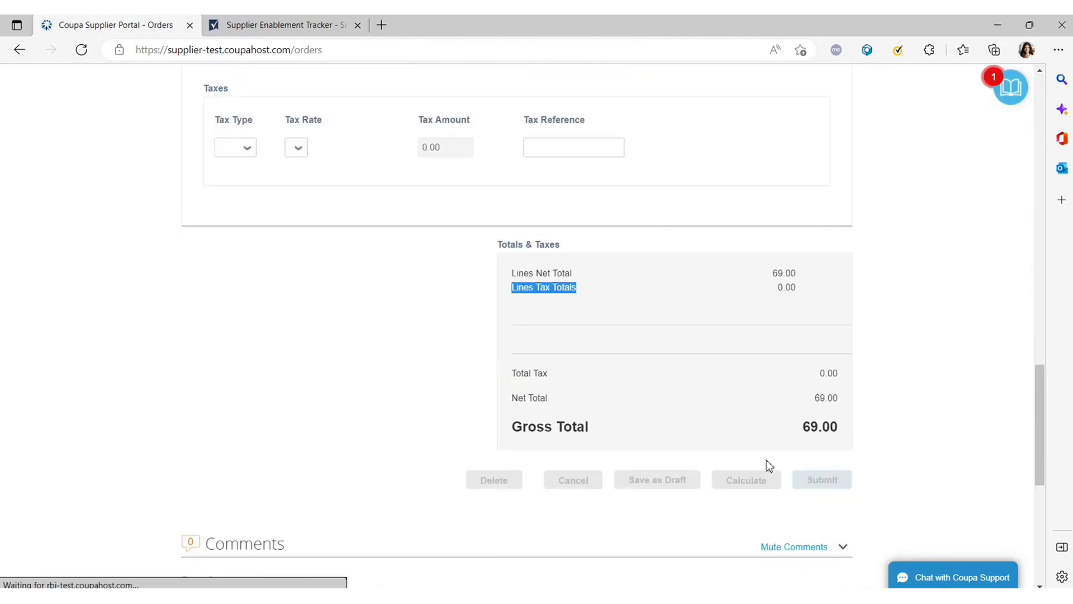
Fix line 2's tax rate error by setting HST at 15.0% and entering the tax reference number.
scroll(311, 361, up, 2)
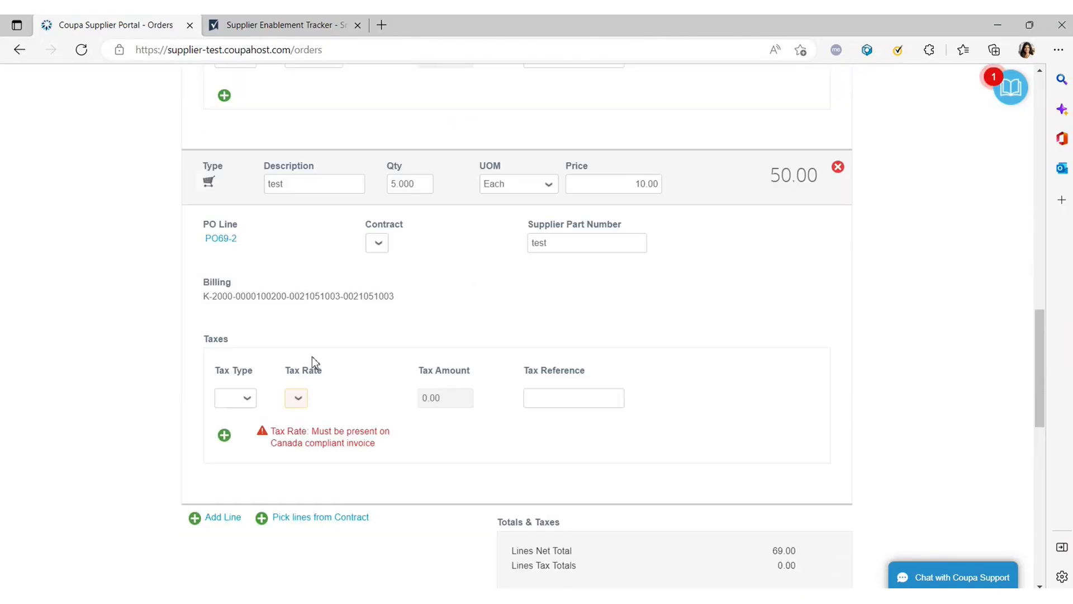
scroll(289, 407, up, 3)
scroll(288, 407, down, 1)
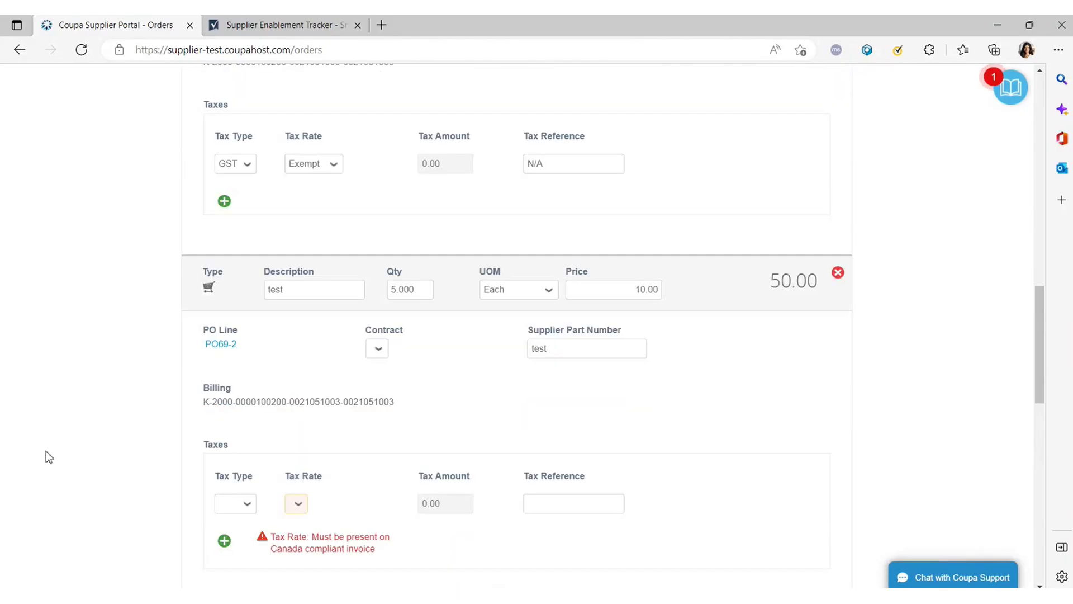
scroll(349, 356, down, 2)
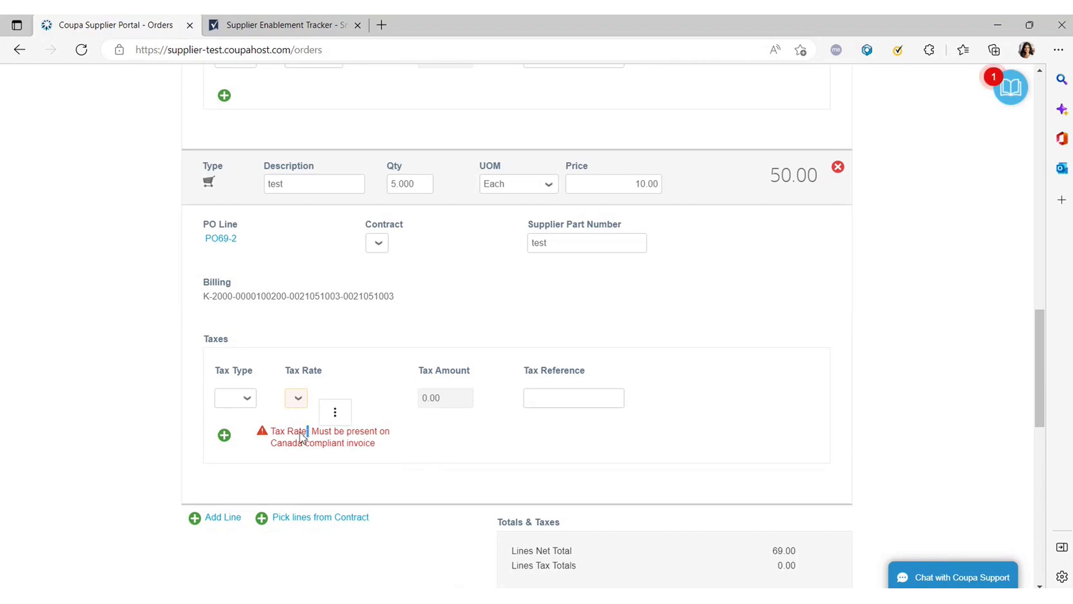
drag(288, 430, 407, 451)
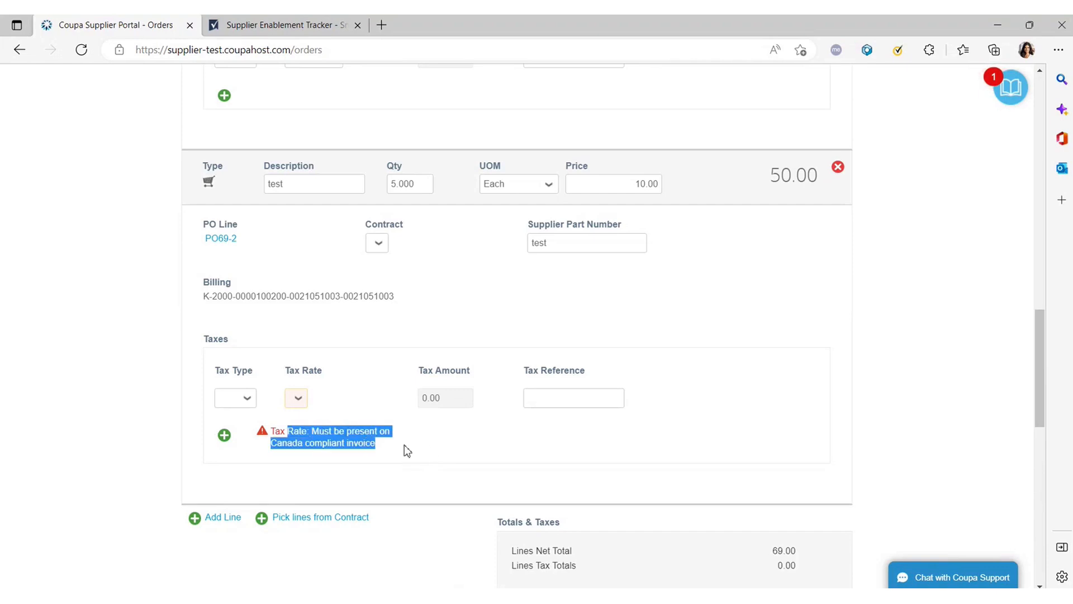
click(249, 401)
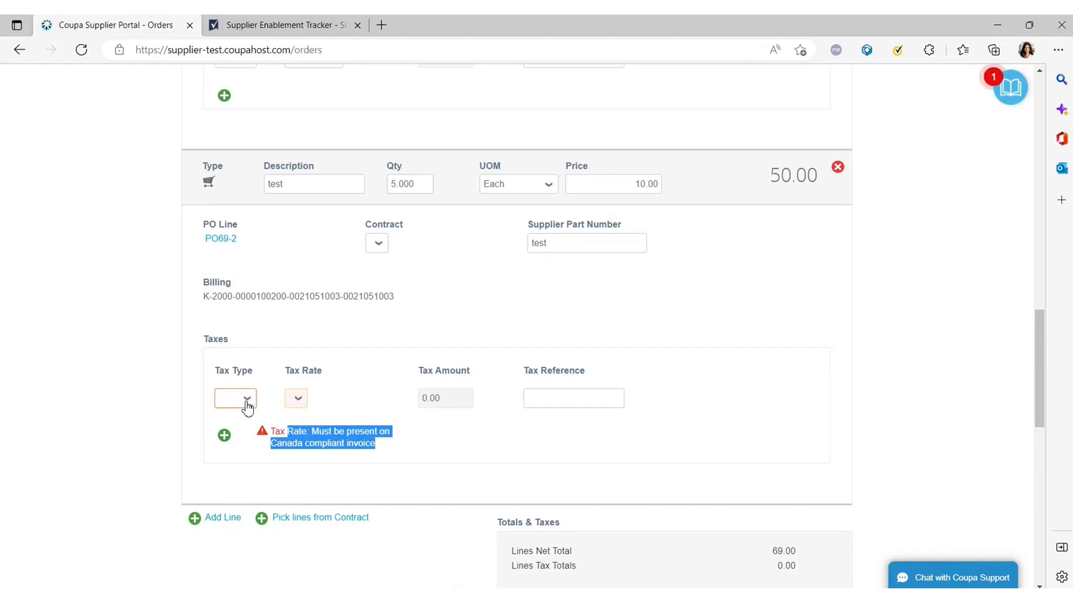
click(308, 398)
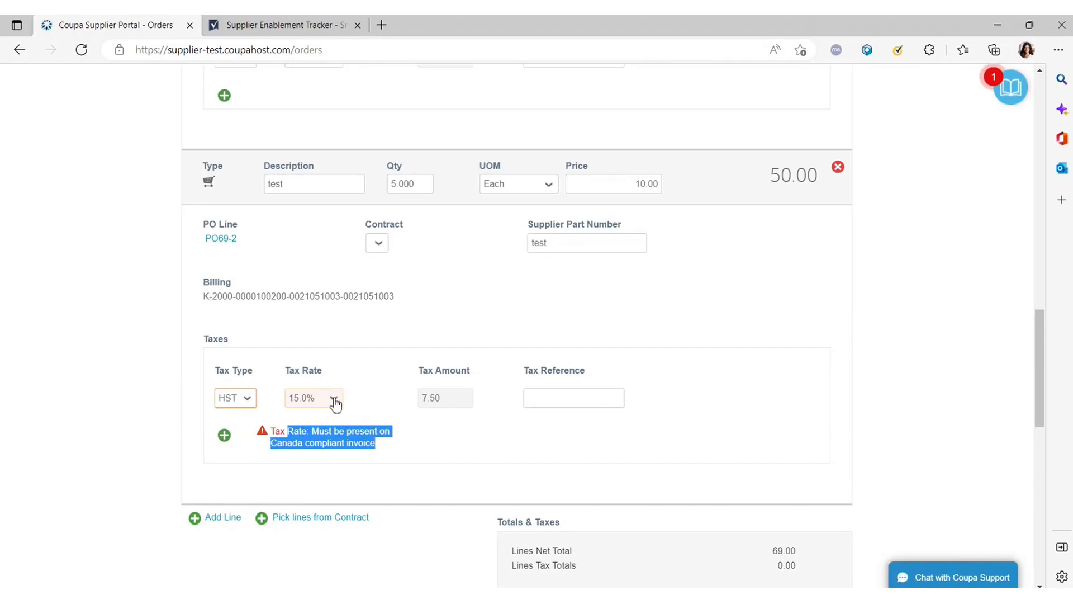
click(558, 398)
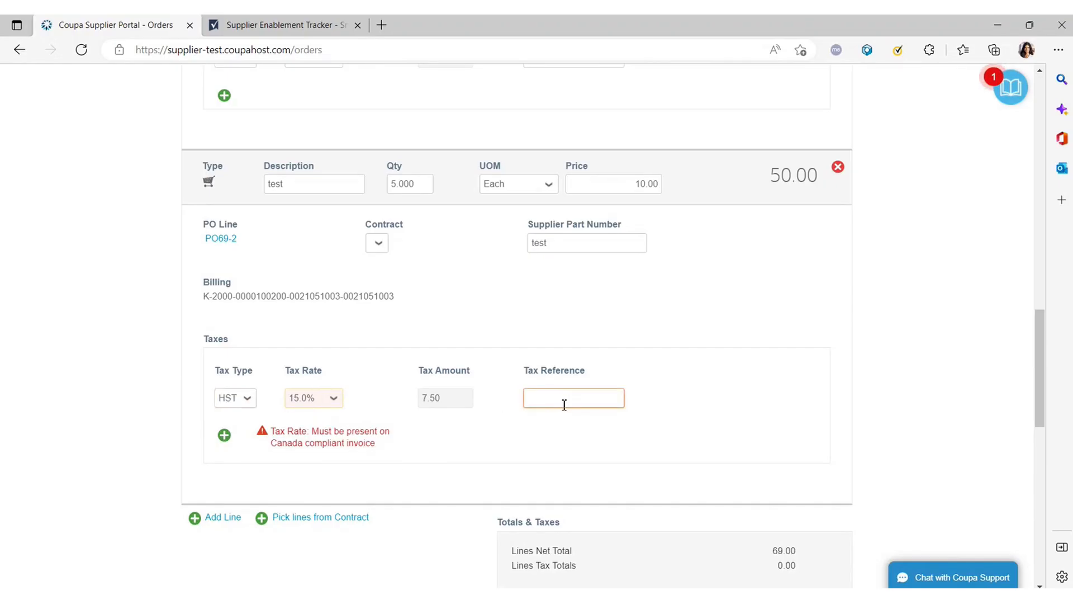
text(869575)
scroll(536, 387, down, 3)
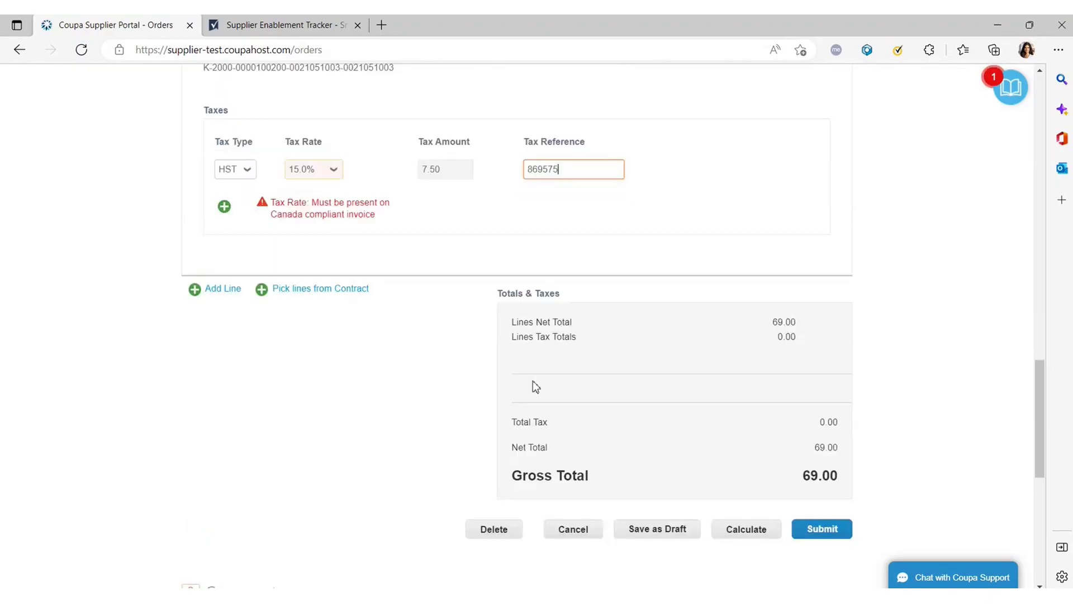
Recalculate the totals and check the Lines Tax Totals row shows 7.50 tax.
scroll(532, 385, down, 2)
click(744, 442)
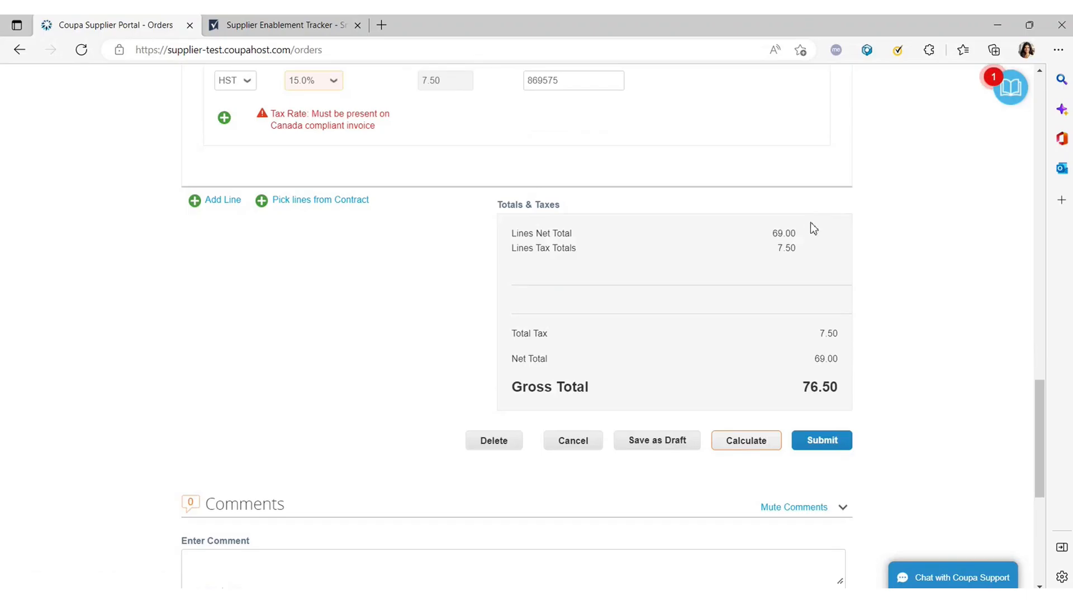
drag(805, 253, 498, 261)
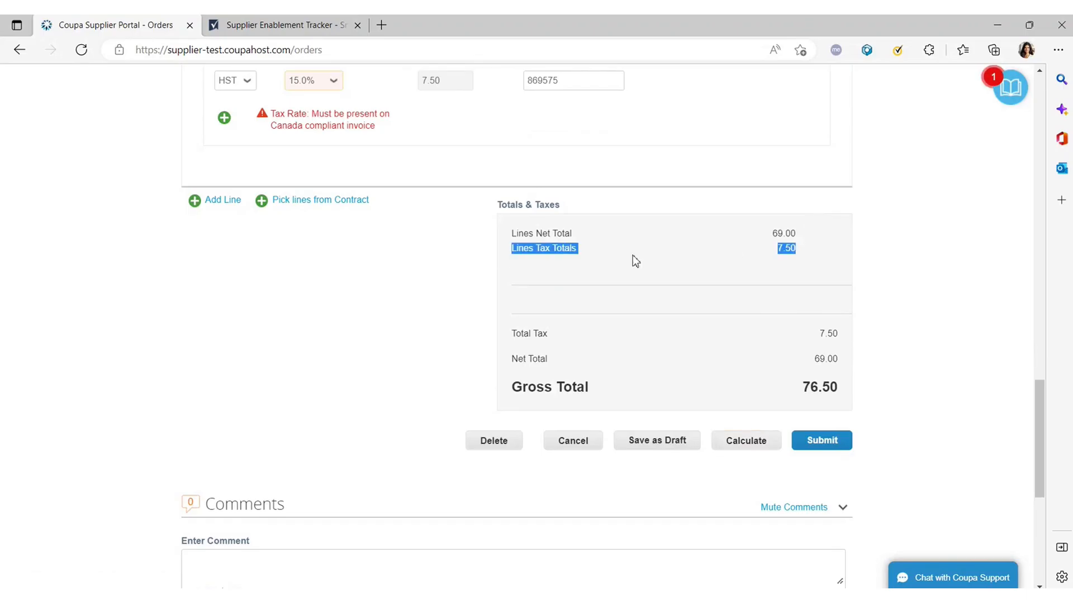
Submit the 76.50 invoice and confirm Send Invoice in the confirmation dialog.
click(821, 442)
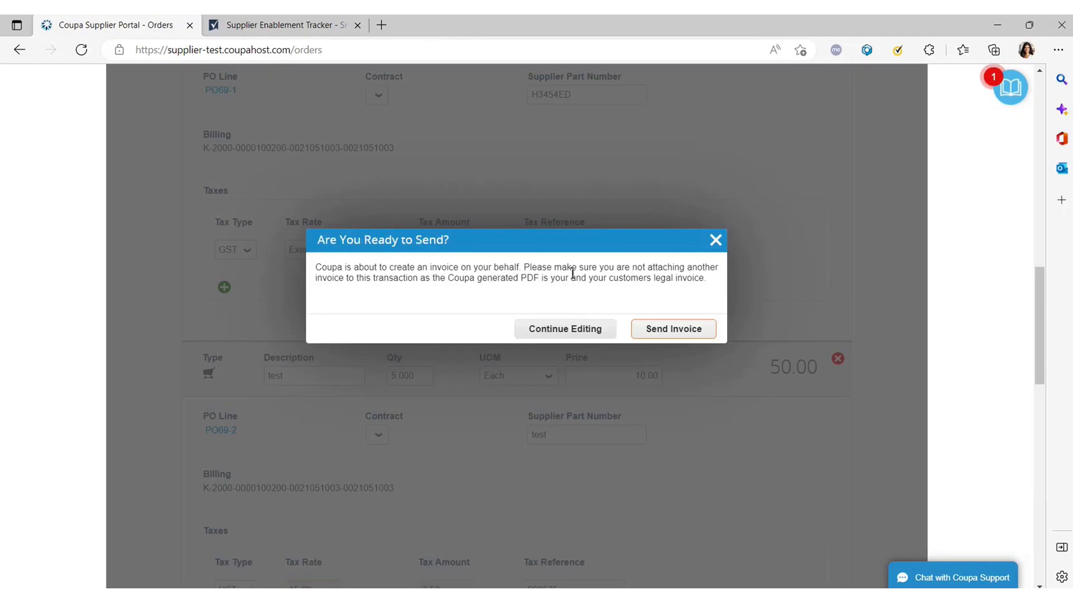
click(661, 329)
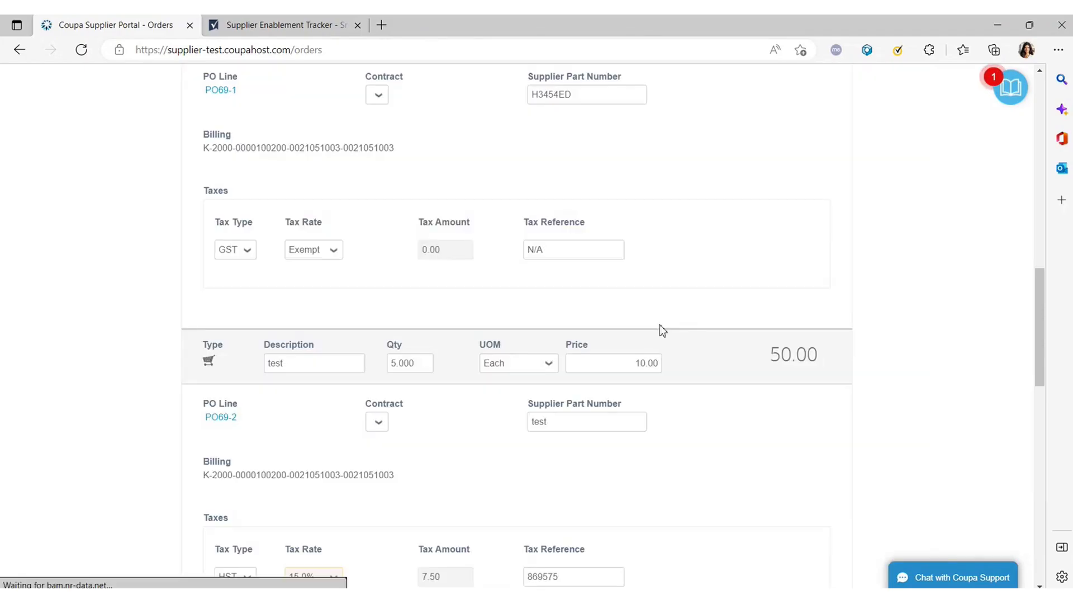
scroll(629, 389, down, 5)
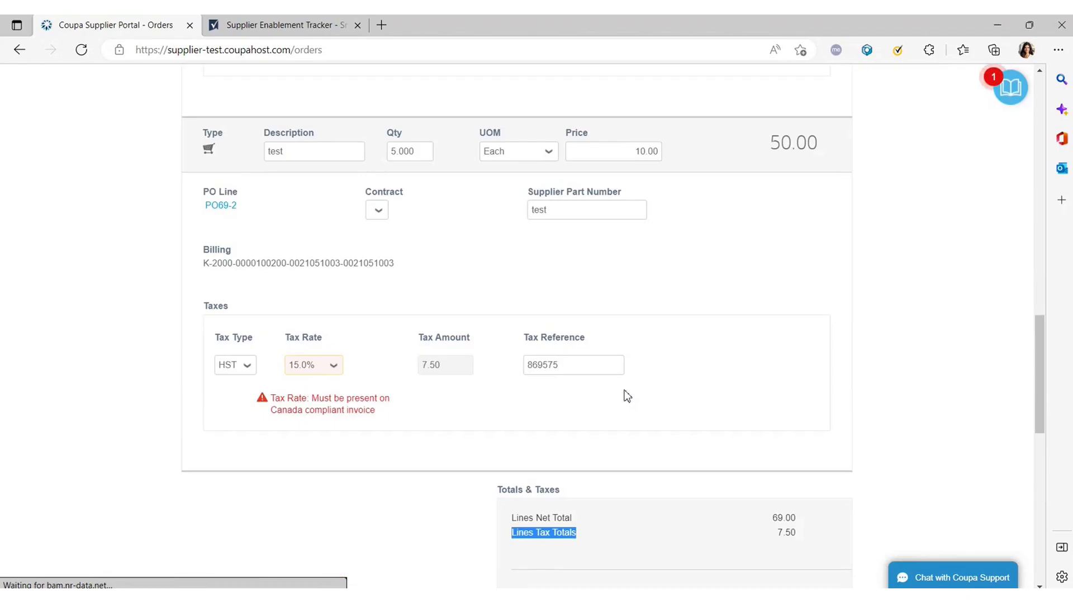
scroll(625, 394, down, 6)
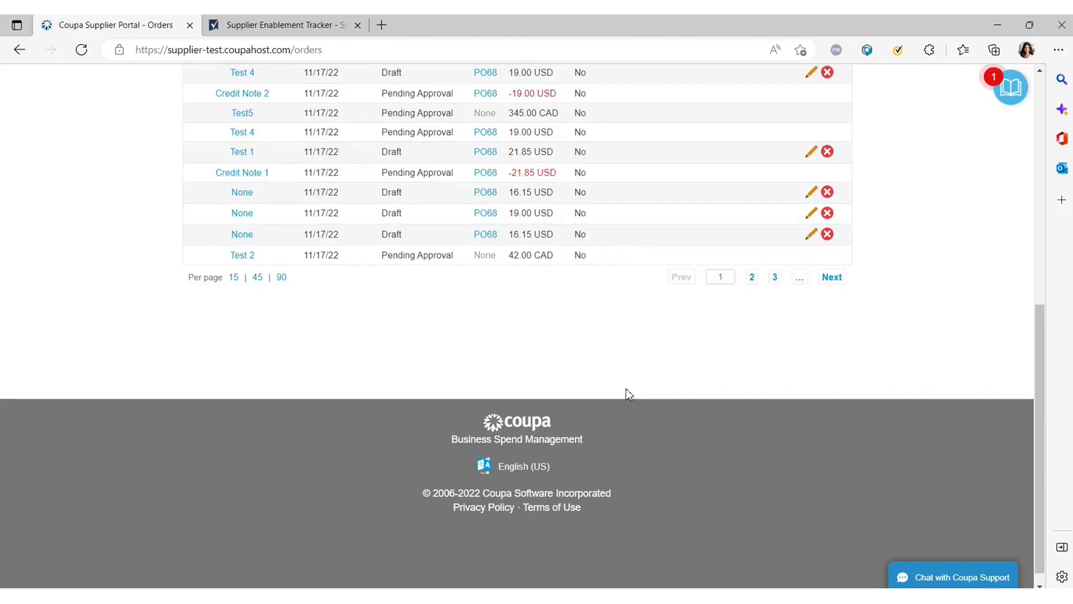
Scroll the Invoices list to find Test 5 dated 11/23/22, Processing, 76.50 USD.
scroll(462, 376, up, 3)
scroll(461, 375, up, 2)
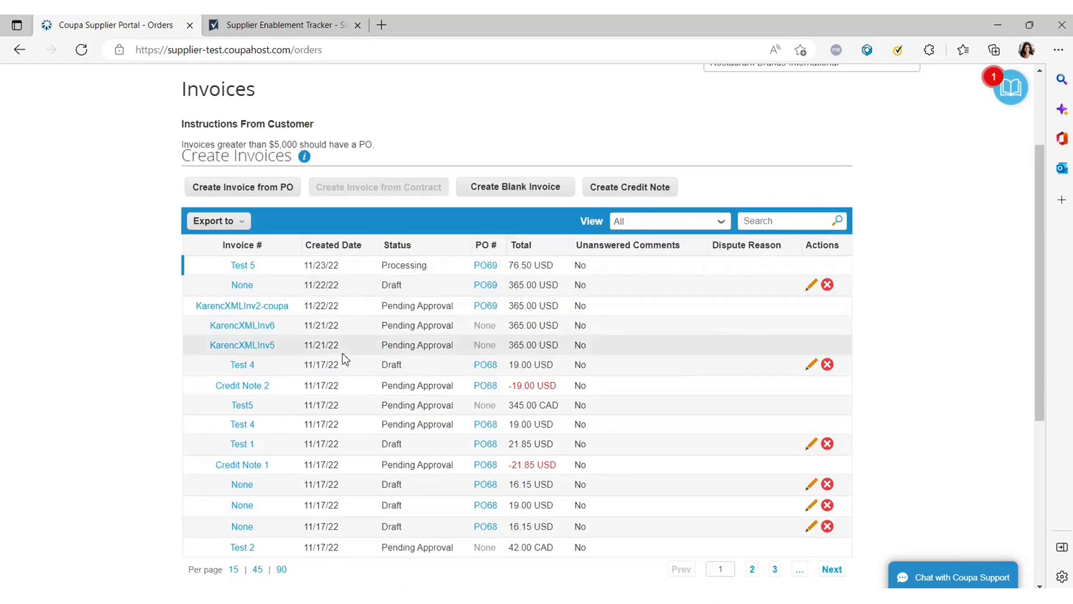
scroll(391, 380, up, 3)
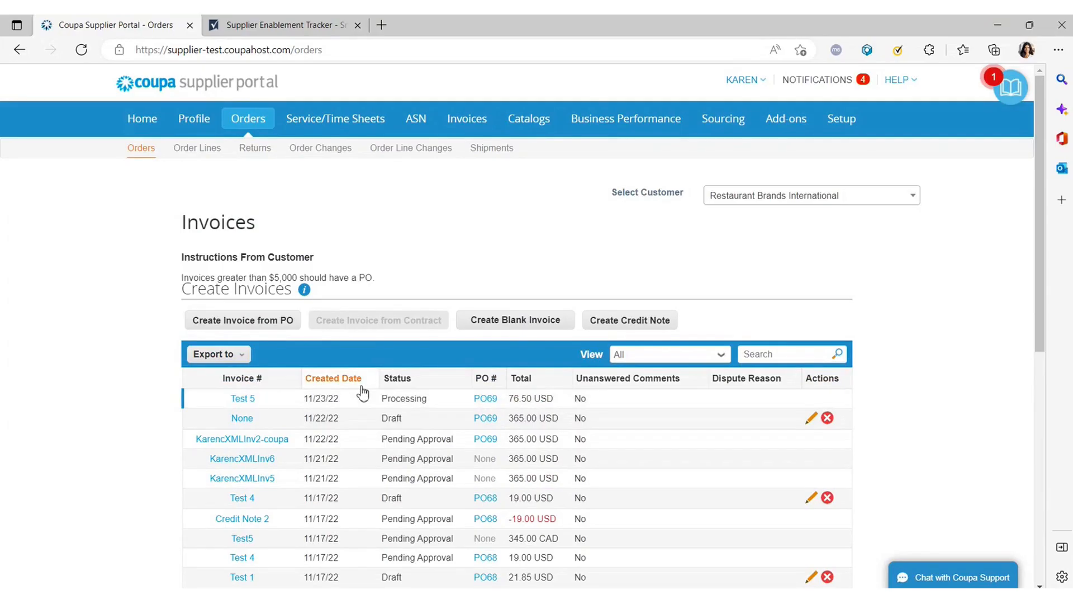
scroll(361, 391, down, 2)
scroll(391, 336, up, 2)
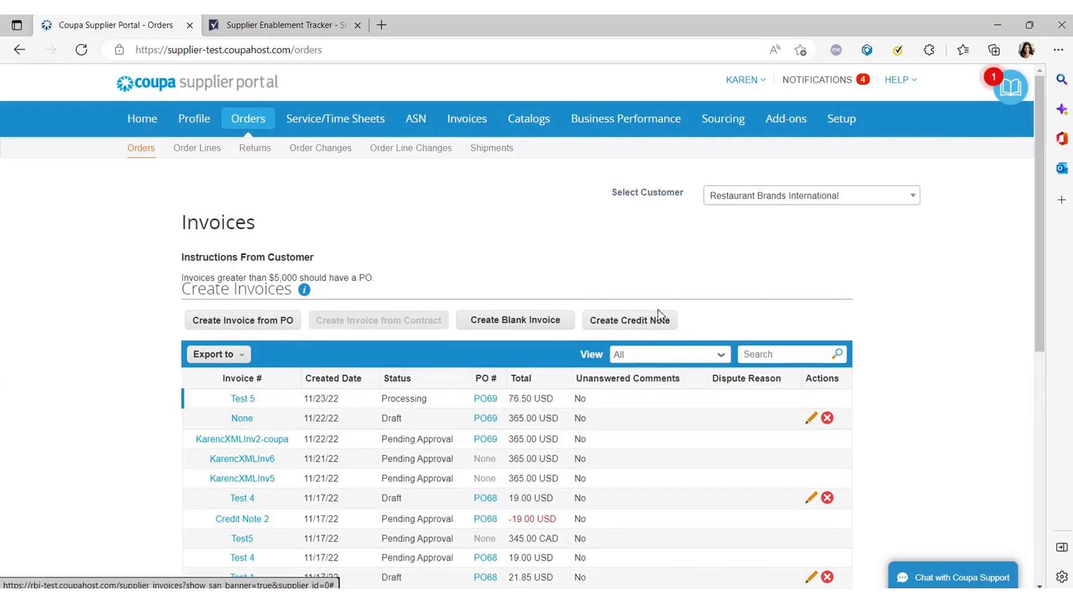
scroll(261, 334, down, 2)
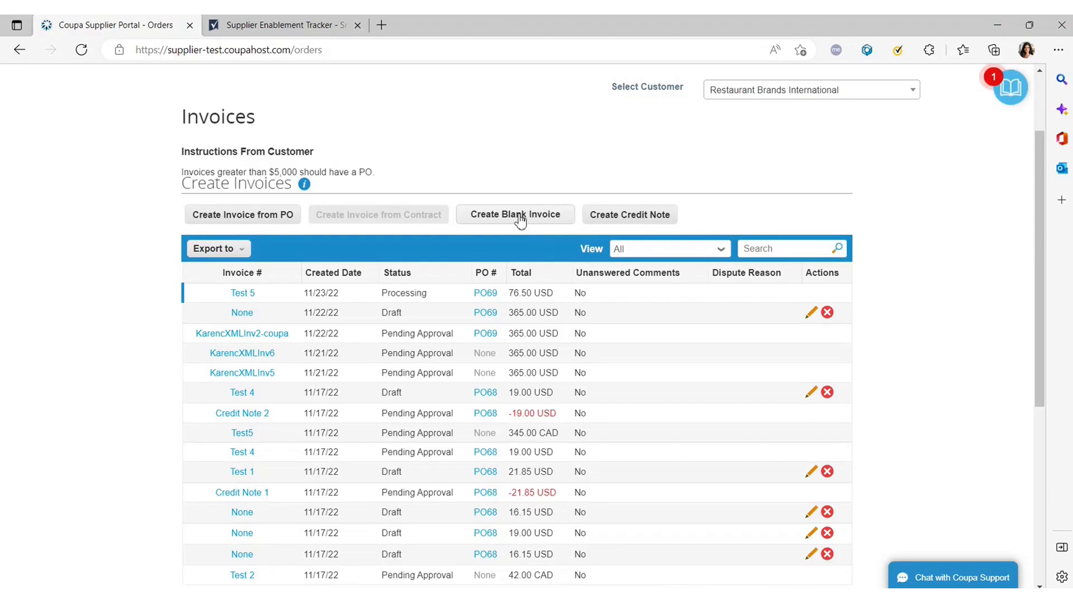
scroll(475, 246, up, 2)
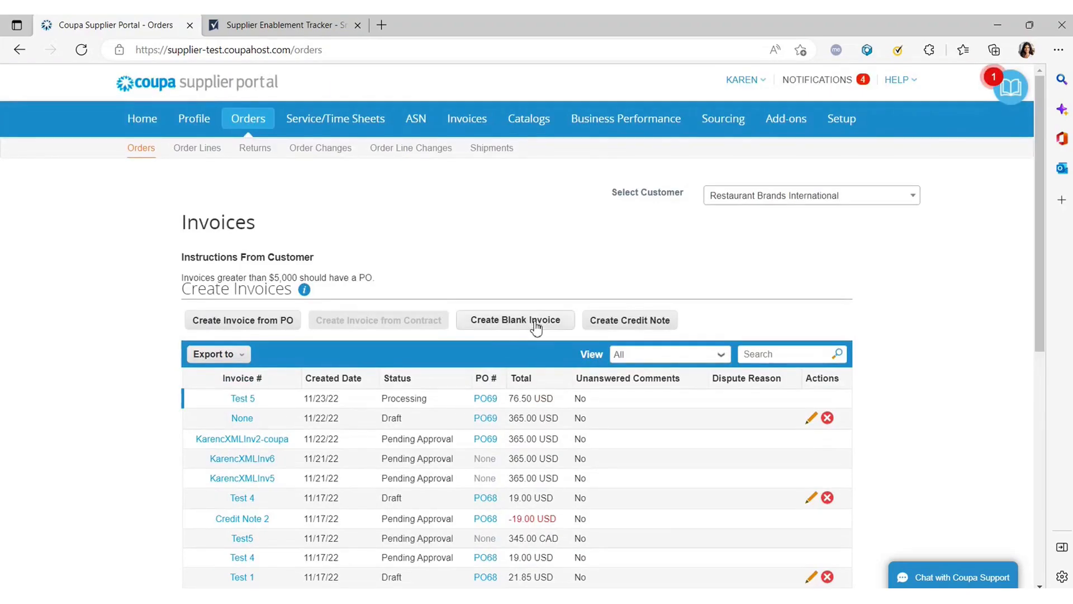
Create a blank invoice with legal entity TDL Group Canada and save the invoicing details.
click(536, 328)
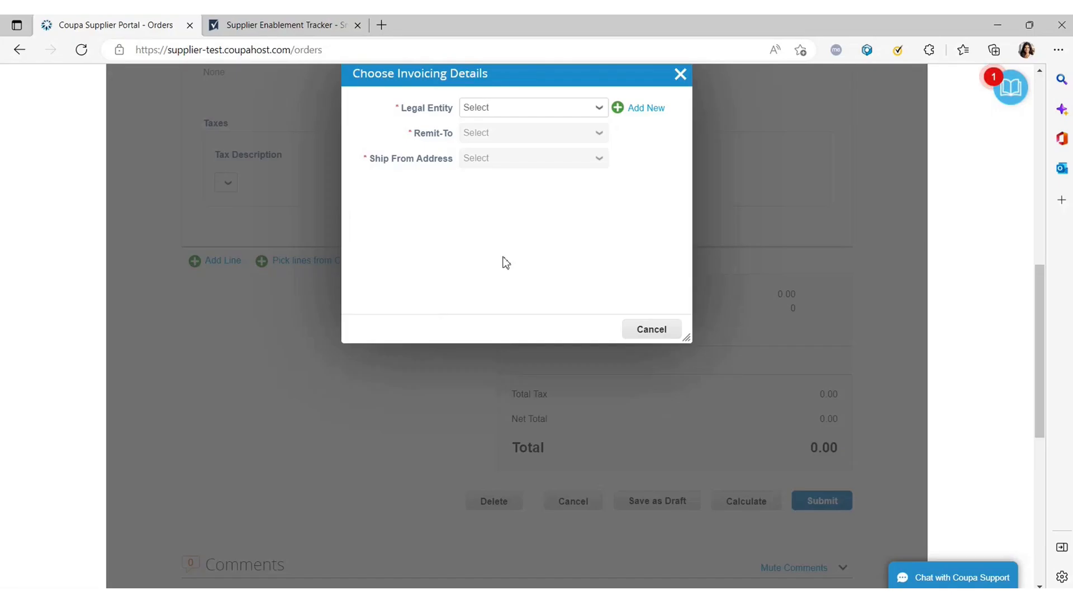
scroll(510, 182, up, 4)
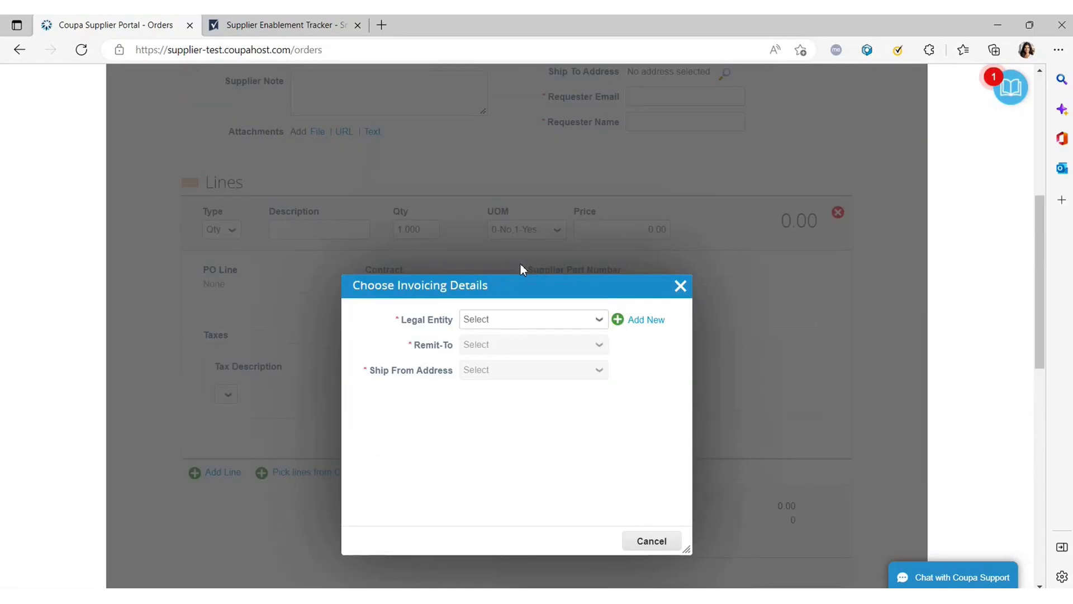
click(532, 324)
click(526, 376)
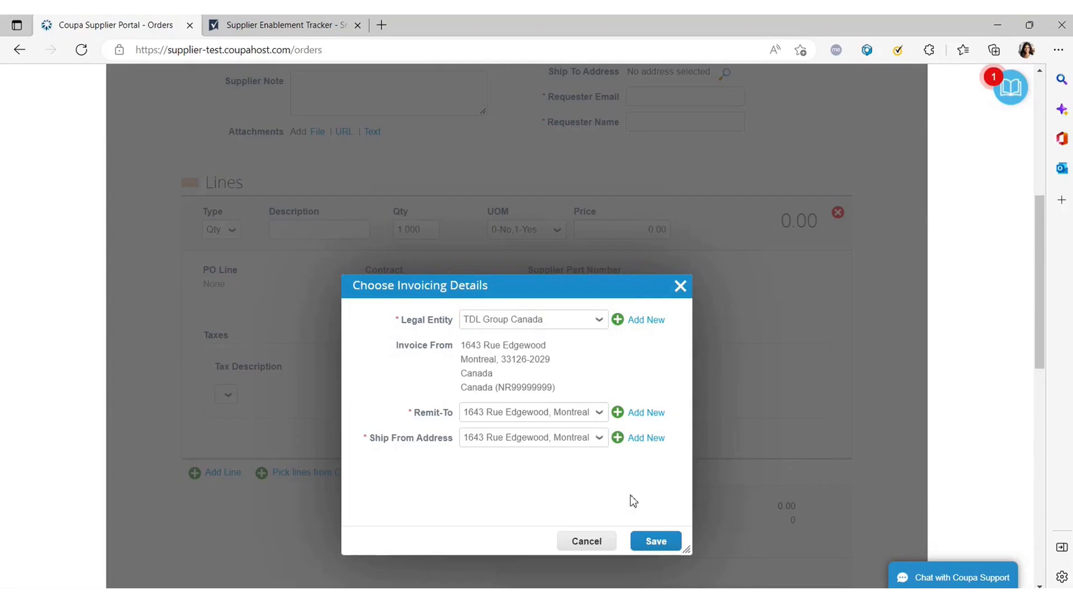
click(658, 545)
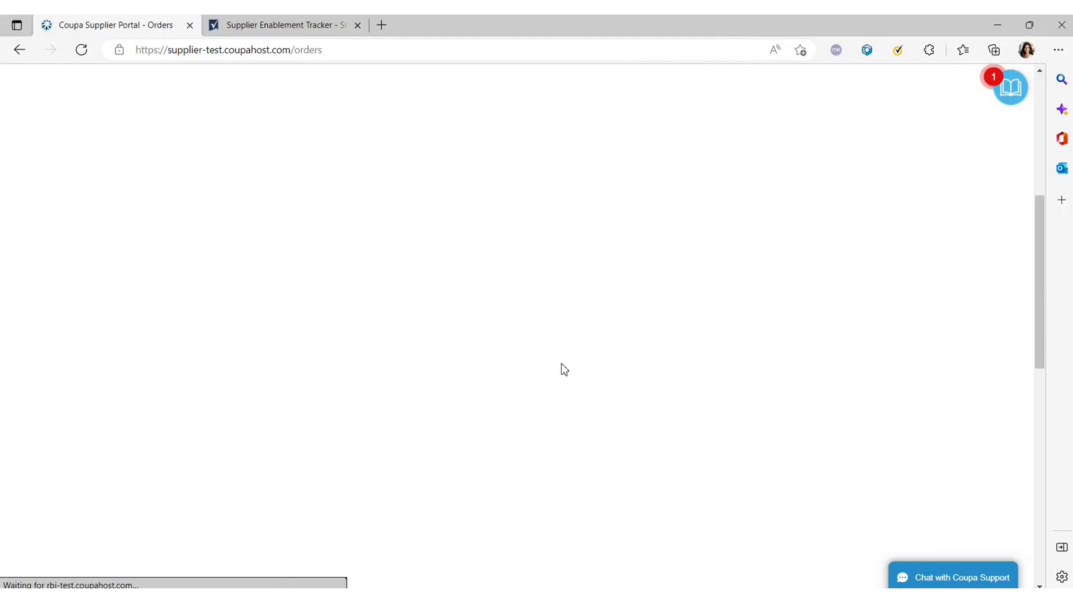
scroll(380, 319, up, 5)
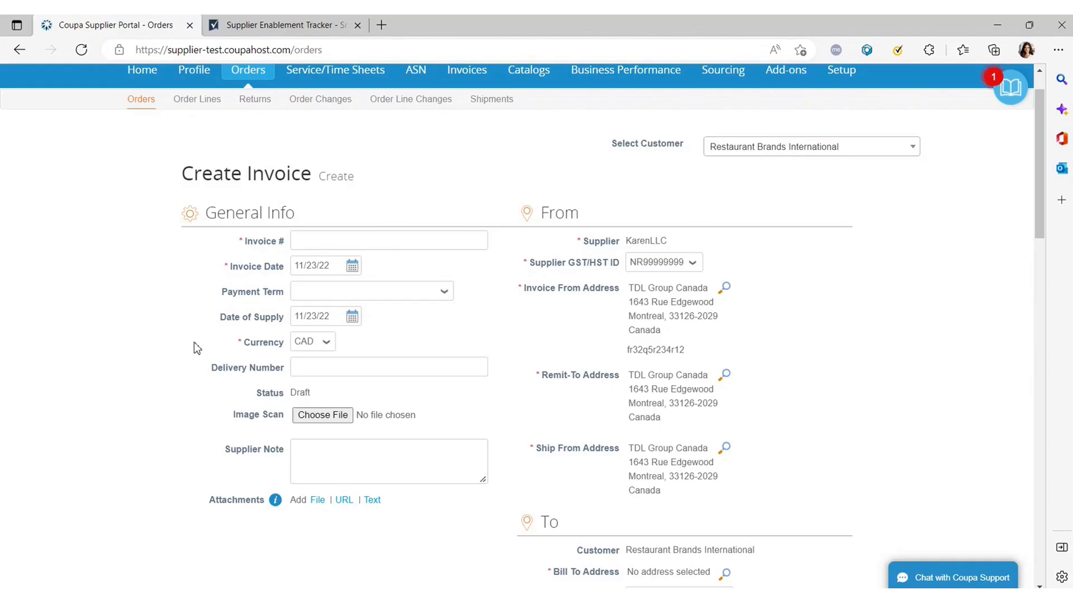
scroll(498, 322, down, 2)
scroll(494, 324, down, 4)
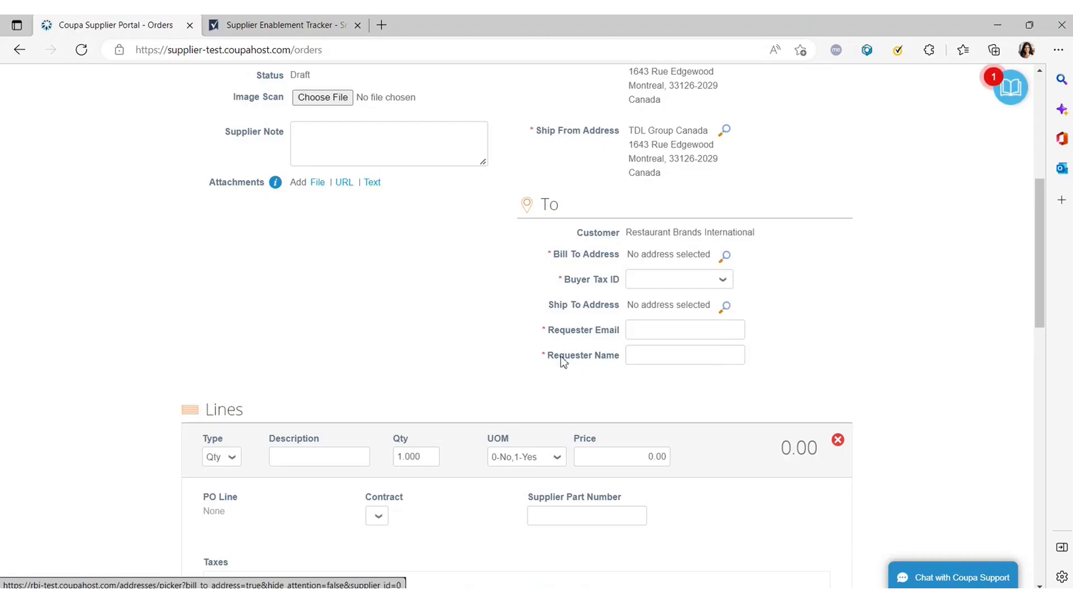
drag(553, 329, 619, 327)
drag(542, 356, 616, 355)
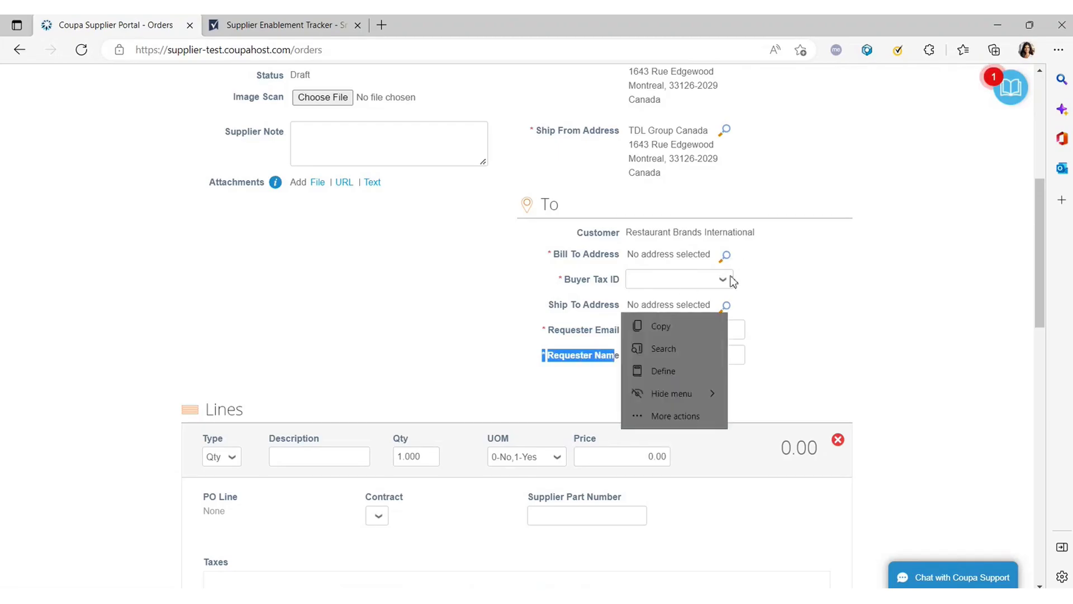
drag(804, 294, 714, 286)
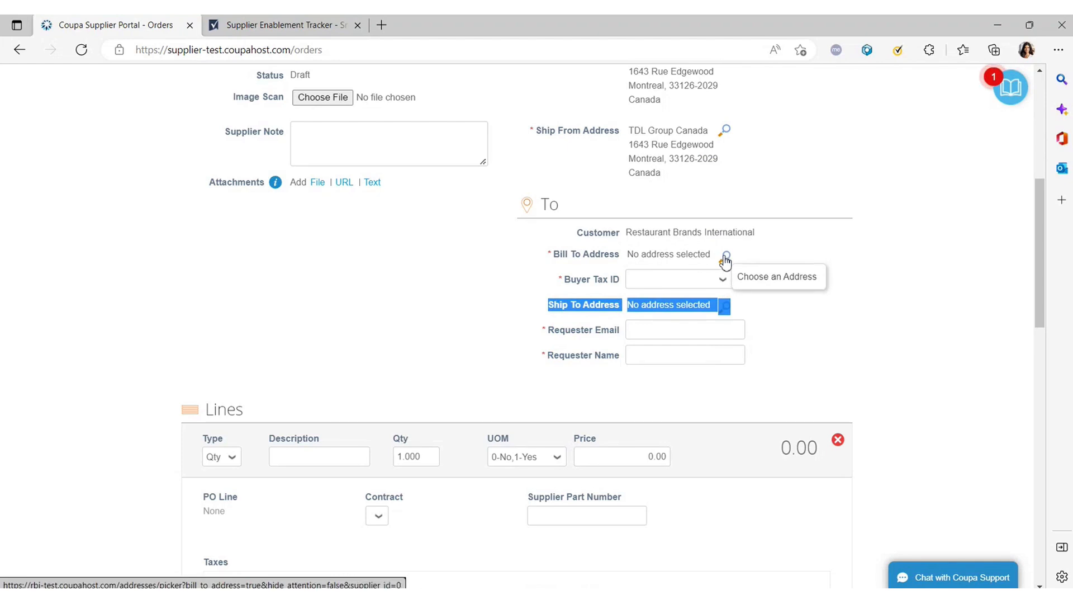
click(554, 299)
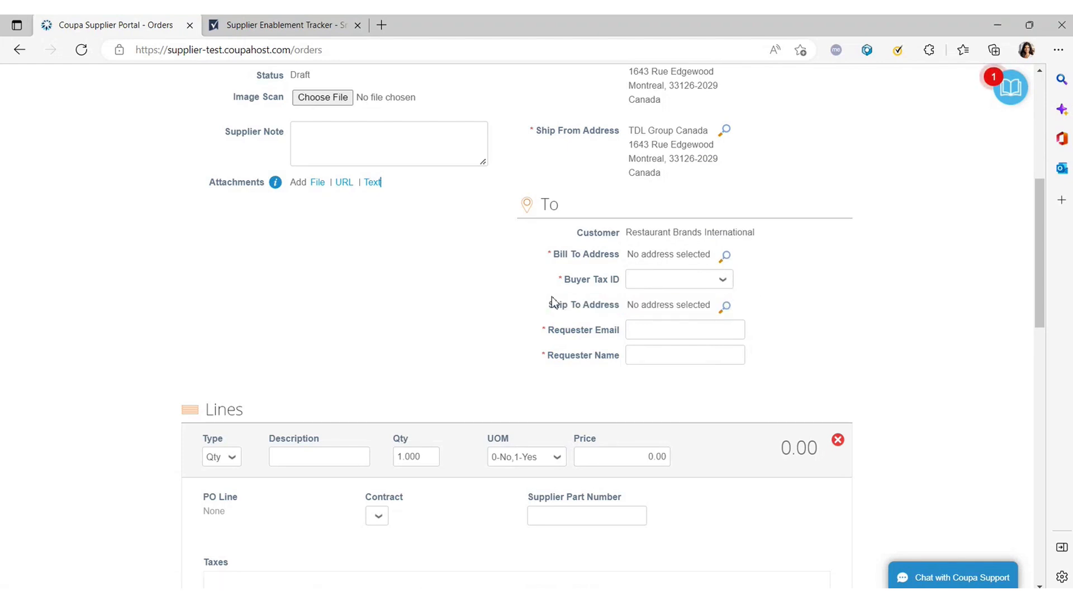
click(728, 309)
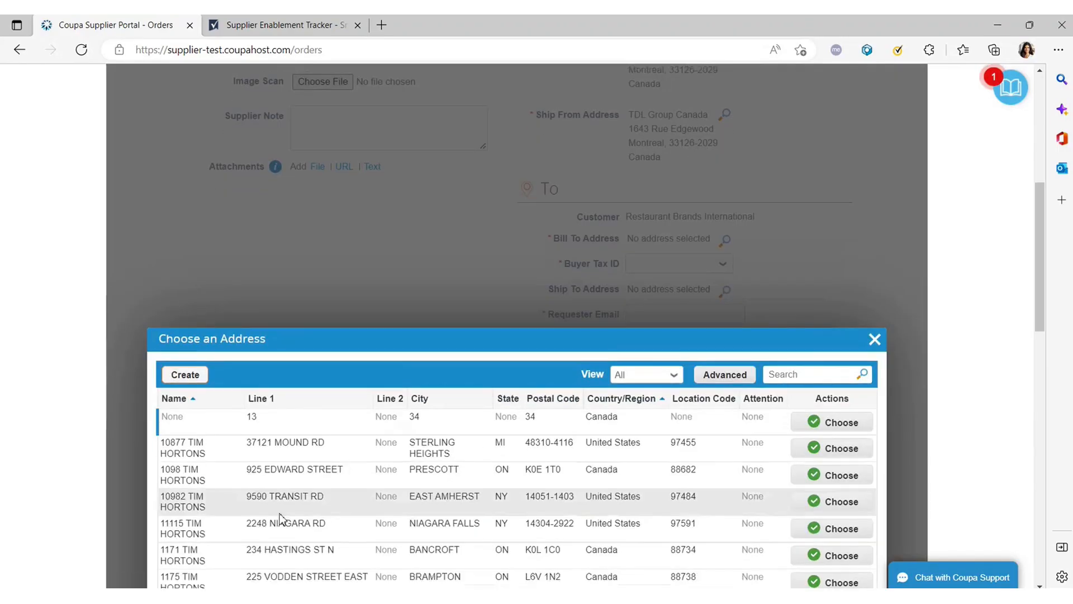
Search addresses for 'TDL' and choose The TDL Group Corp, Wyecroft Road, Oakville as ship-to.
scroll(279, 518, down, 5)
scroll(714, 219, up, 2)
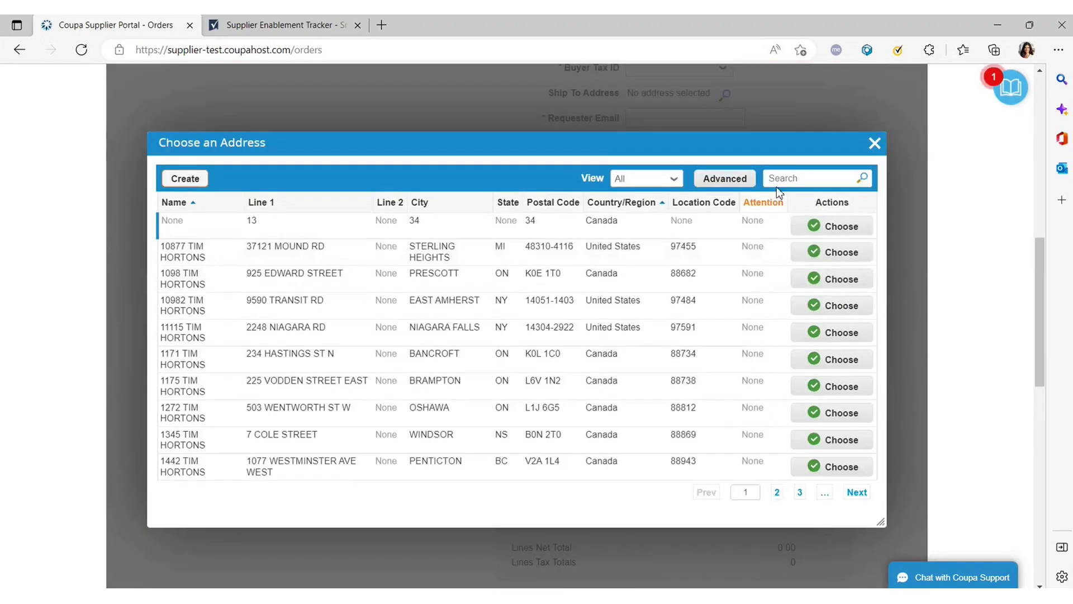
click(787, 177)
text(TDL)
key(Return)
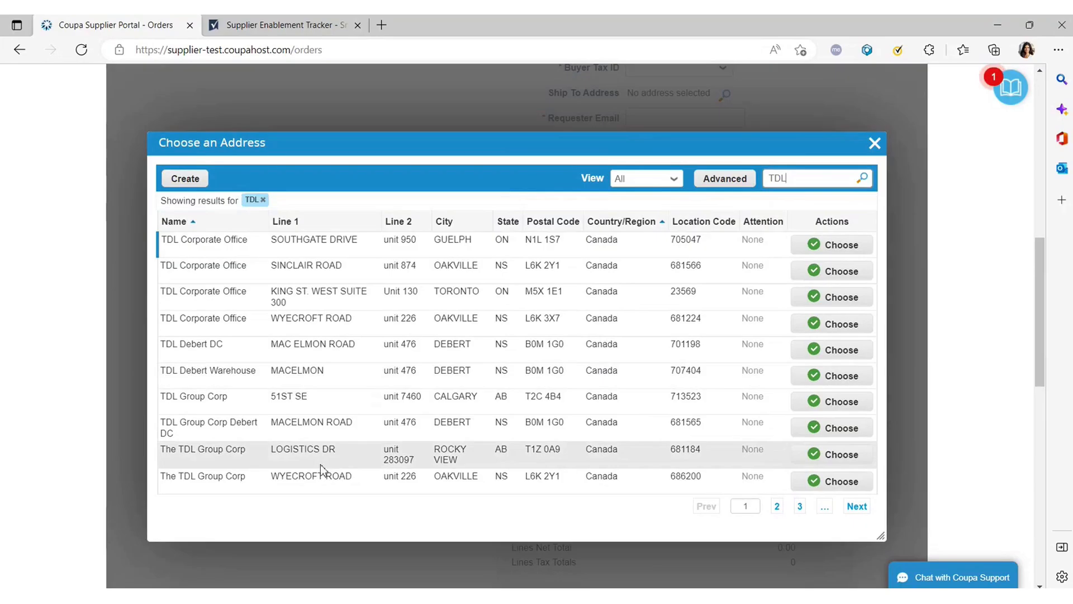
click(833, 482)
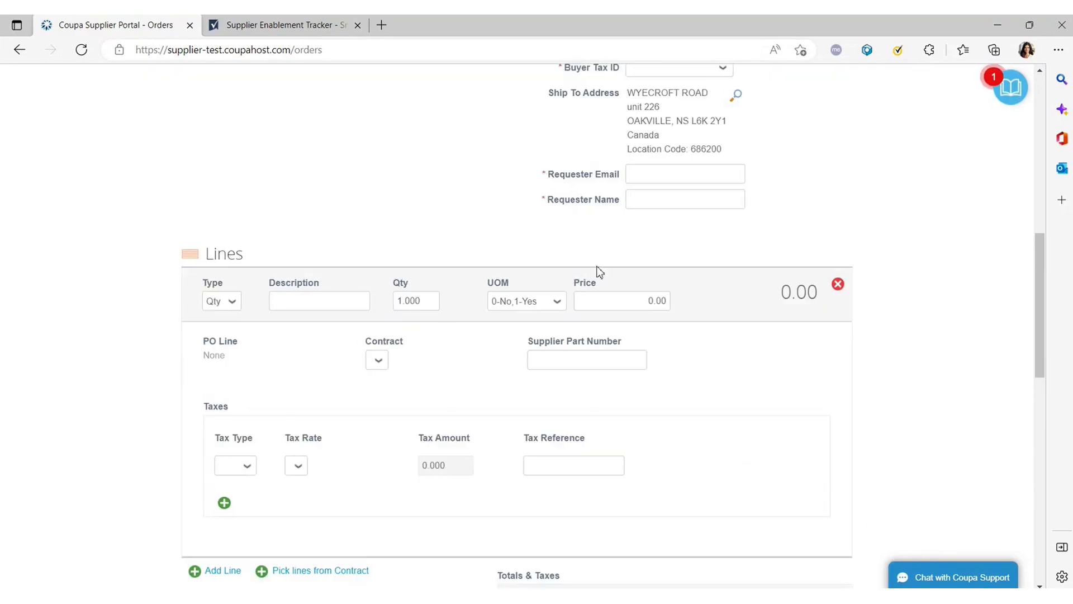
scroll(599, 270, up, 2)
click(644, 180)
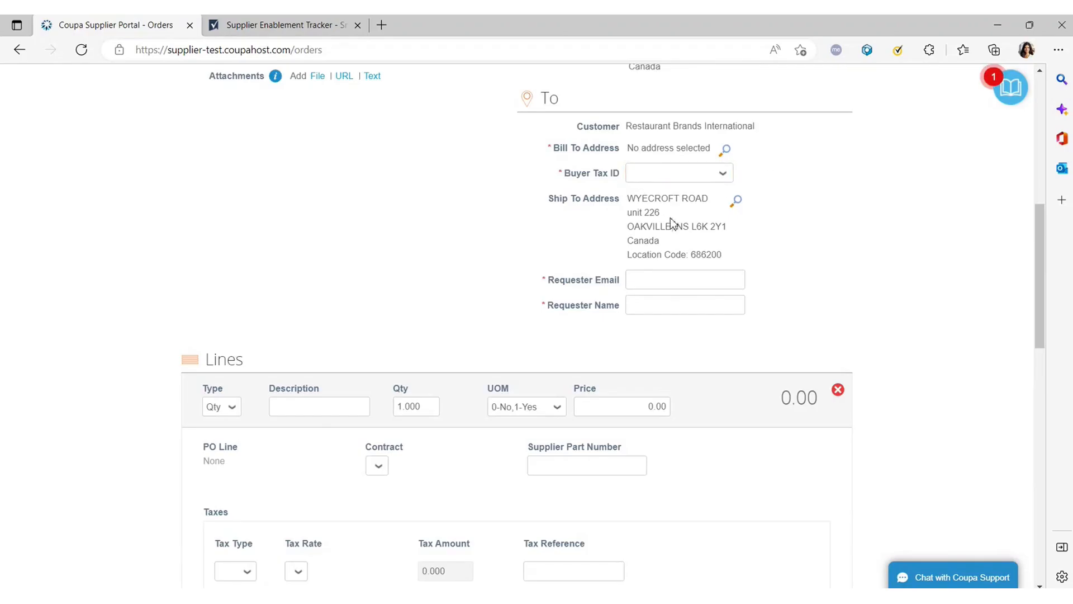
Search 'TDL' again and choose TDL Group Corp, 130 King Street West, Toronto as bill-to.
click(728, 152)
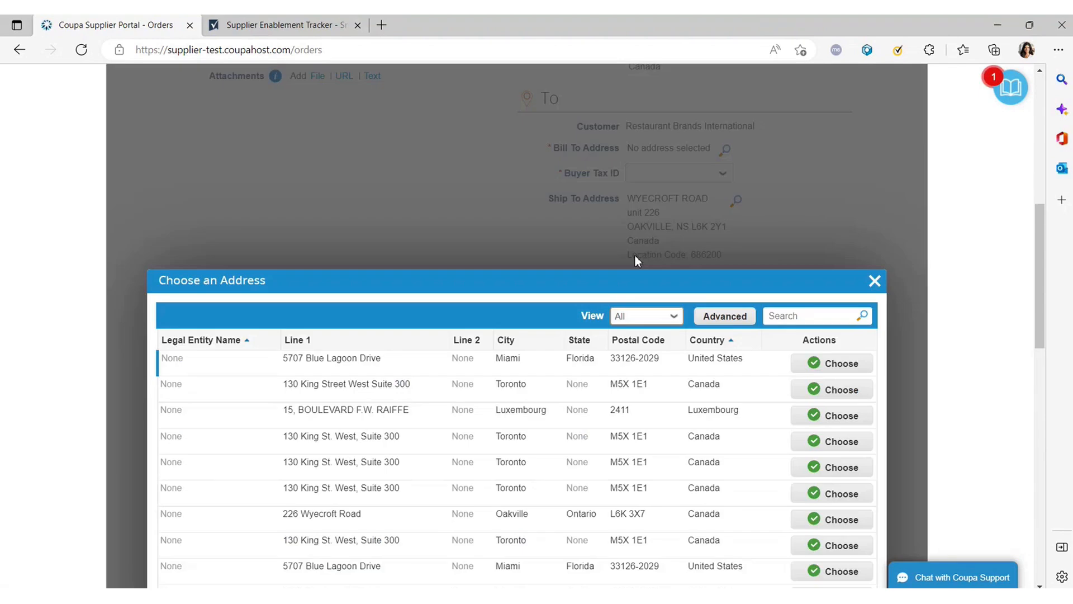
scroll(343, 427, down, 2)
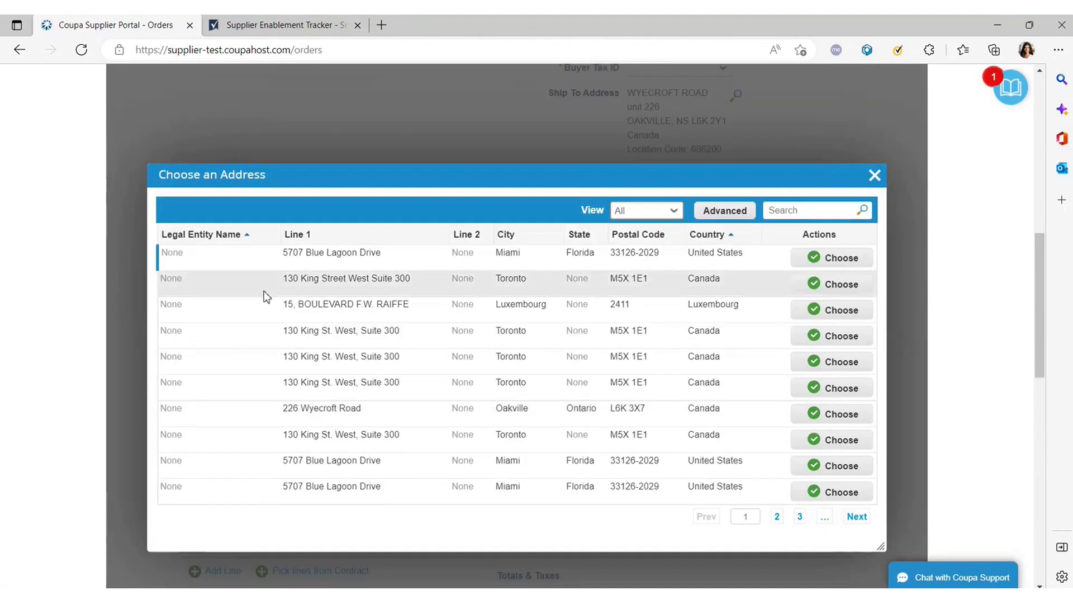
click(786, 214)
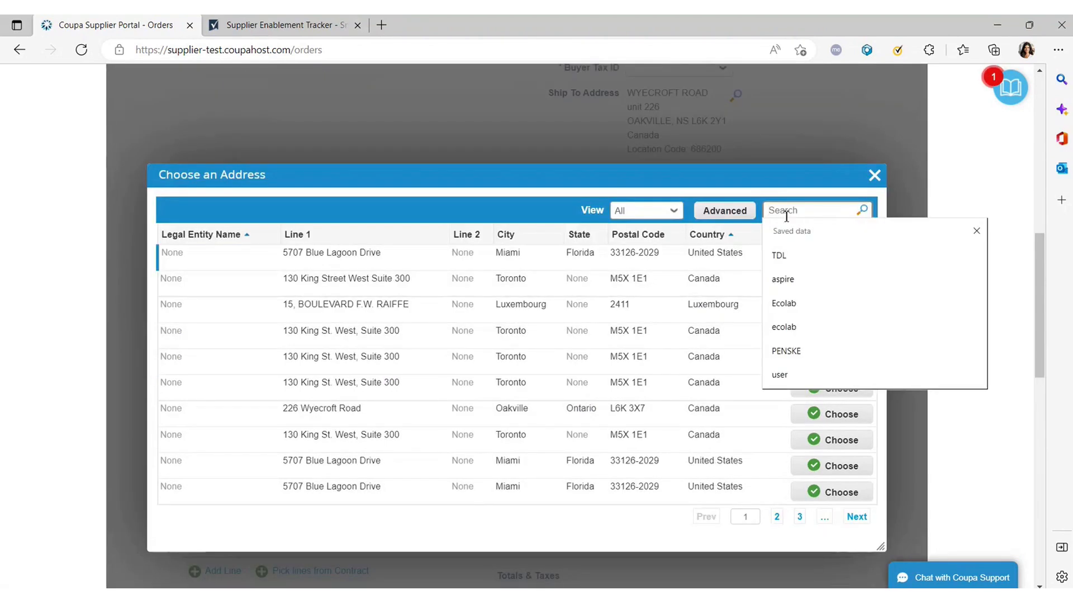
click(779, 255)
key(Return)
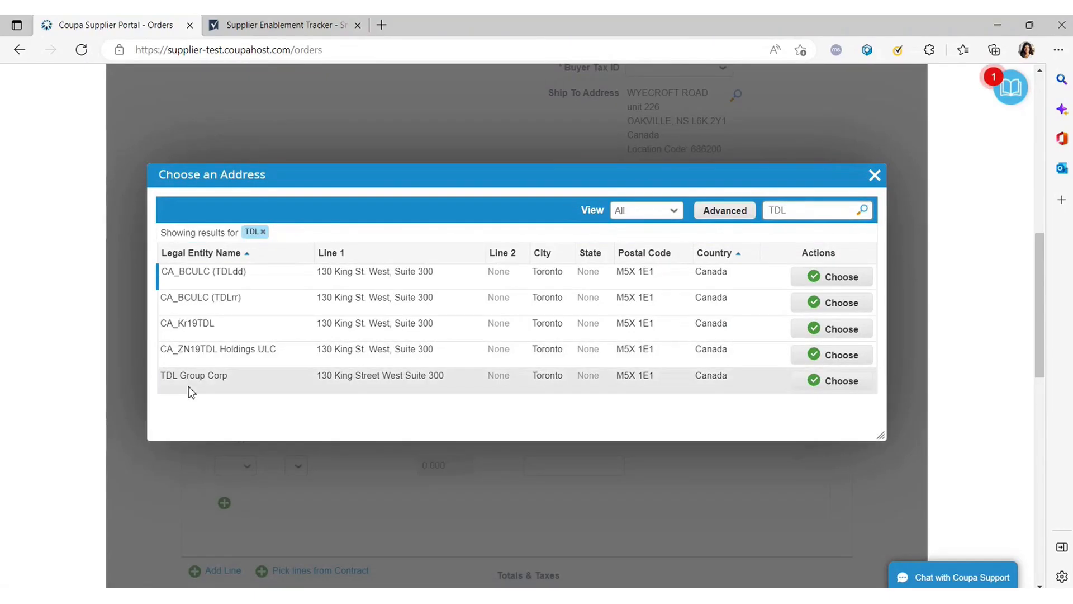
click(834, 380)
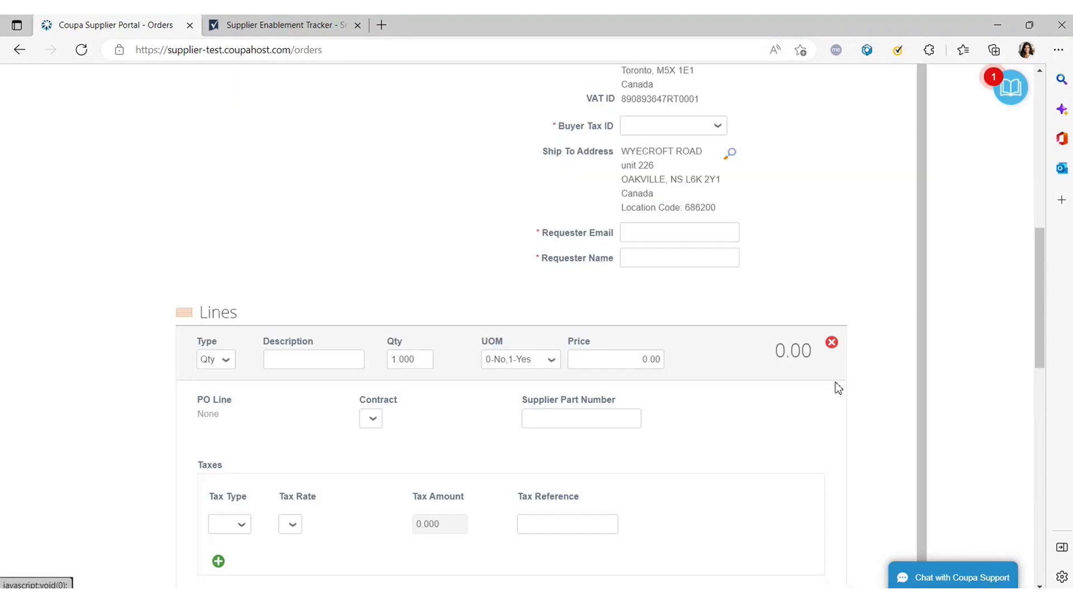
scroll(664, 342, up, 4)
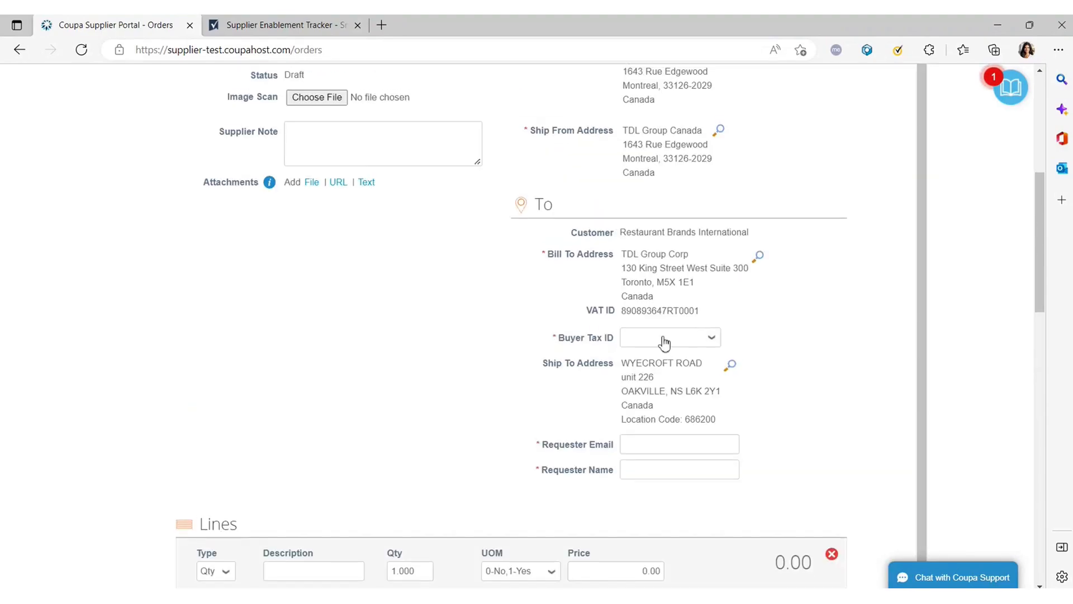
Choose the buyer tax ID and fill requester email and name from saved autofill entries.
click(664, 342)
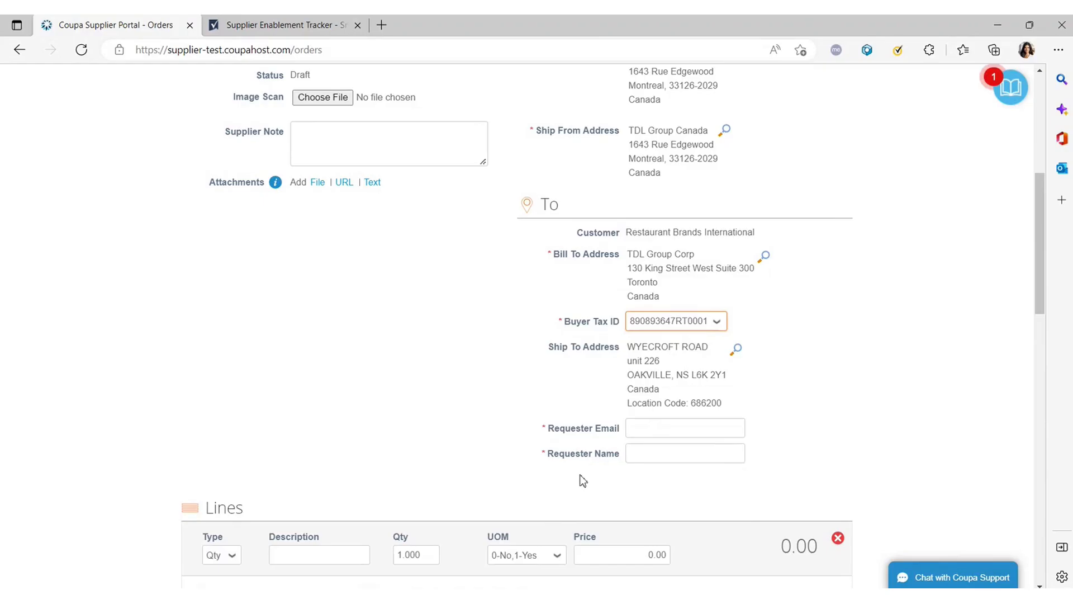
click(646, 432)
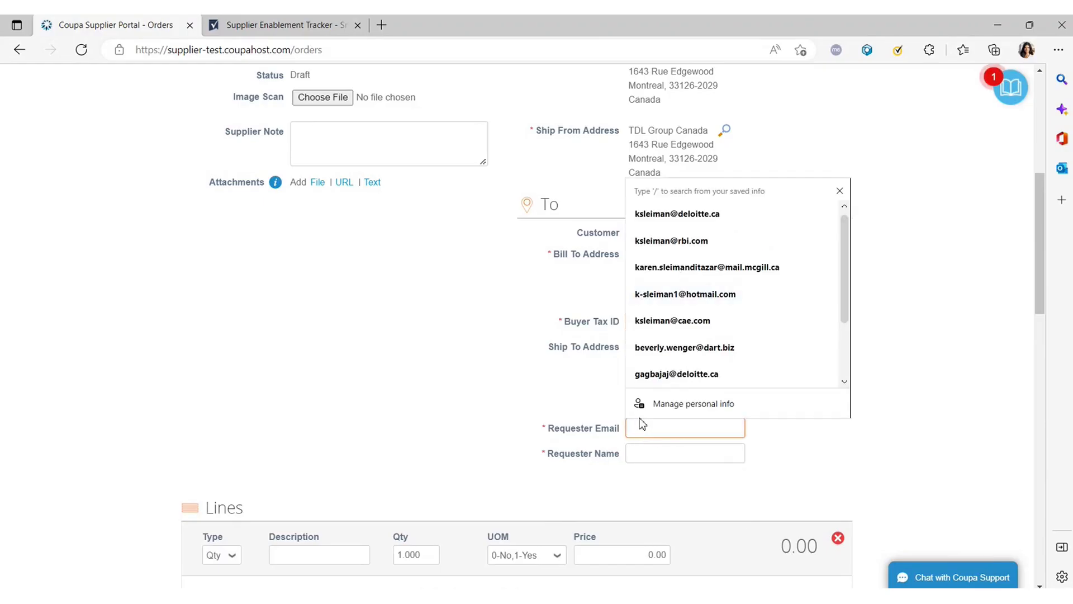
click(675, 217)
click(651, 450)
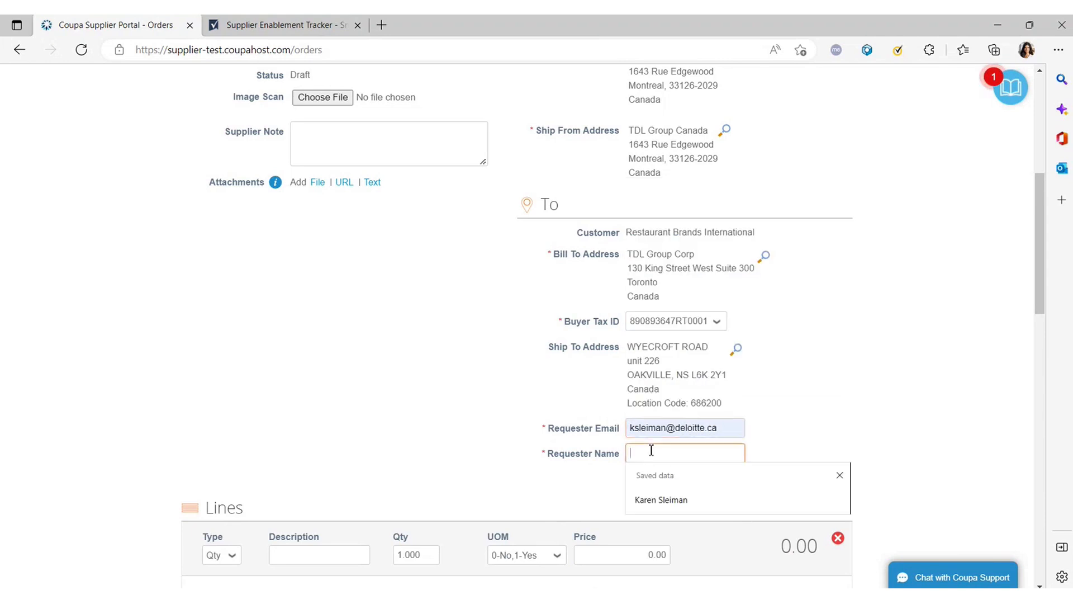
click(660, 501)
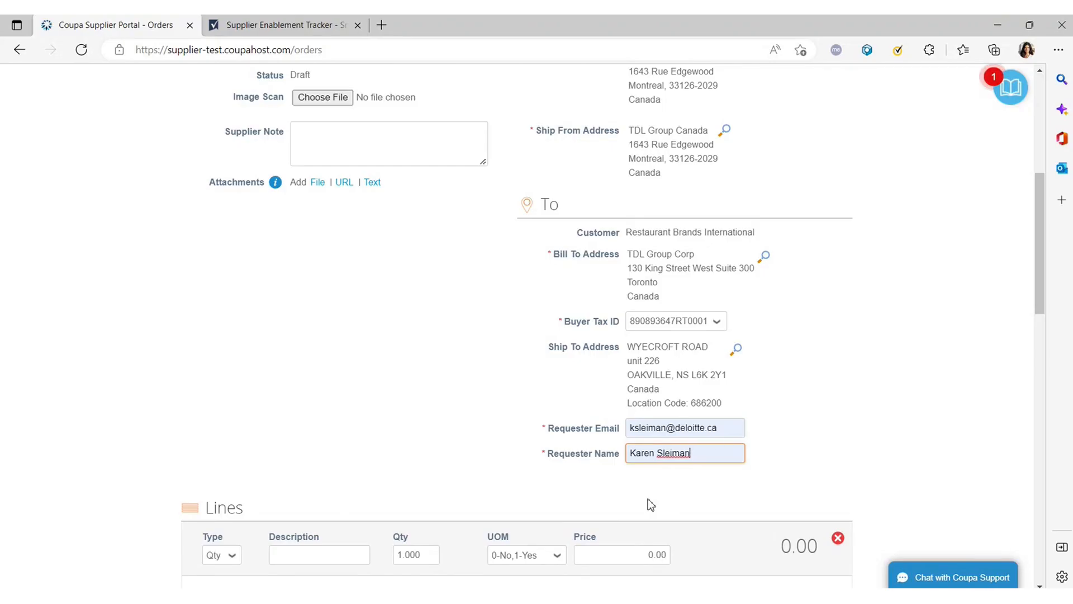
Enter 'Test 6' in the Invoice # field.
scroll(434, 451, up, 6)
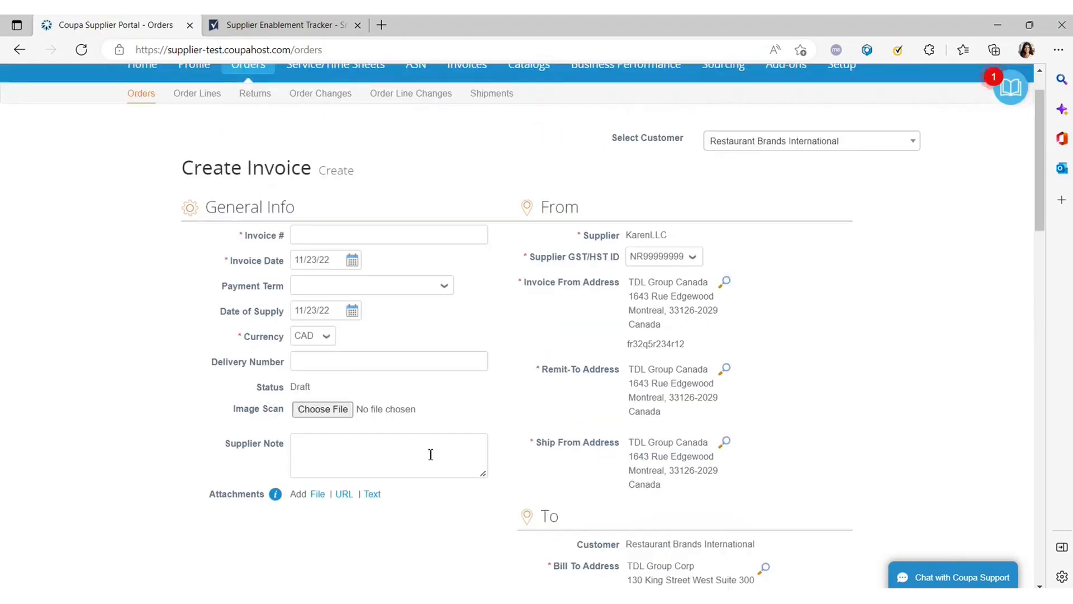
click(319, 247)
click(187, 385)
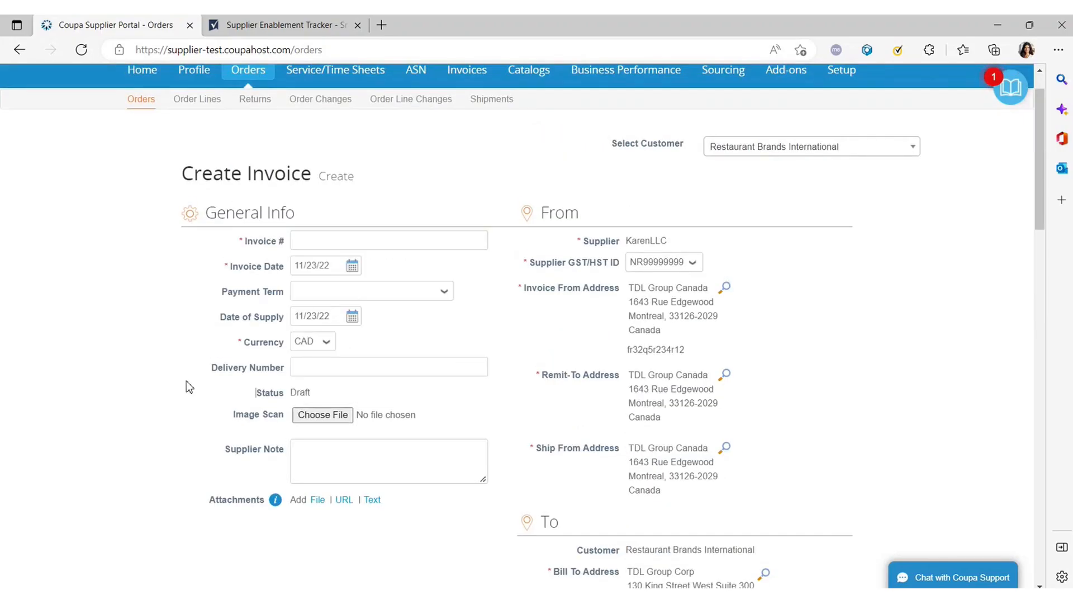
click(325, 244)
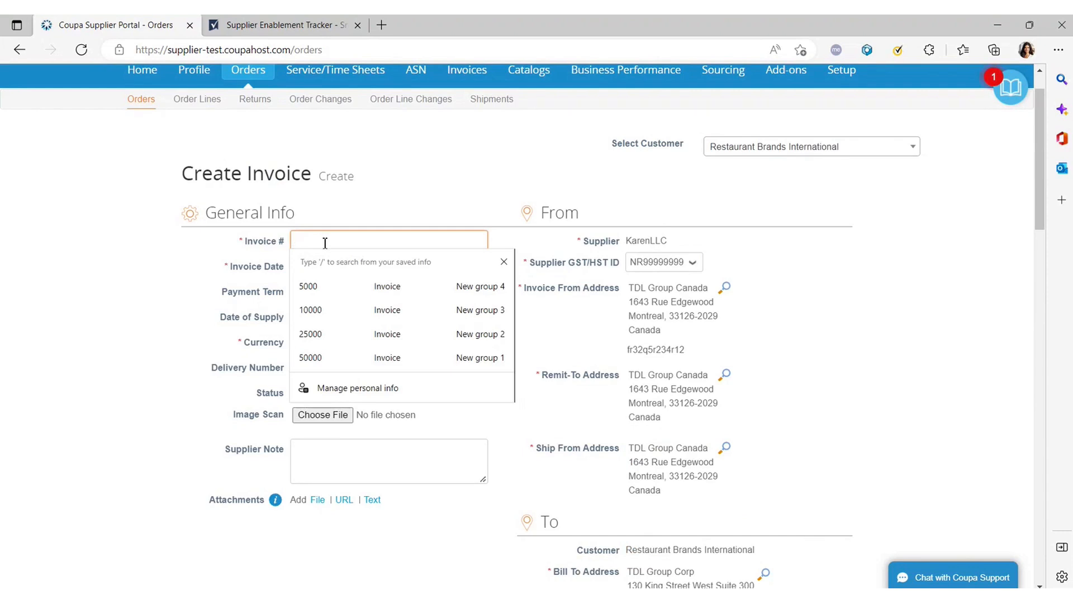
text(Test 6)
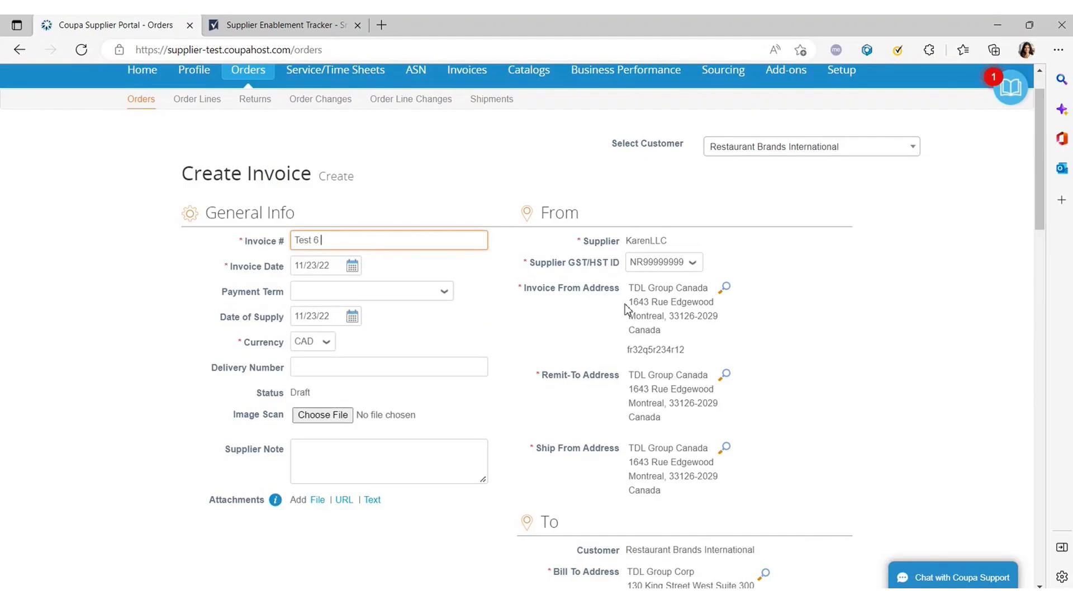
scroll(627, 305, down, 5)
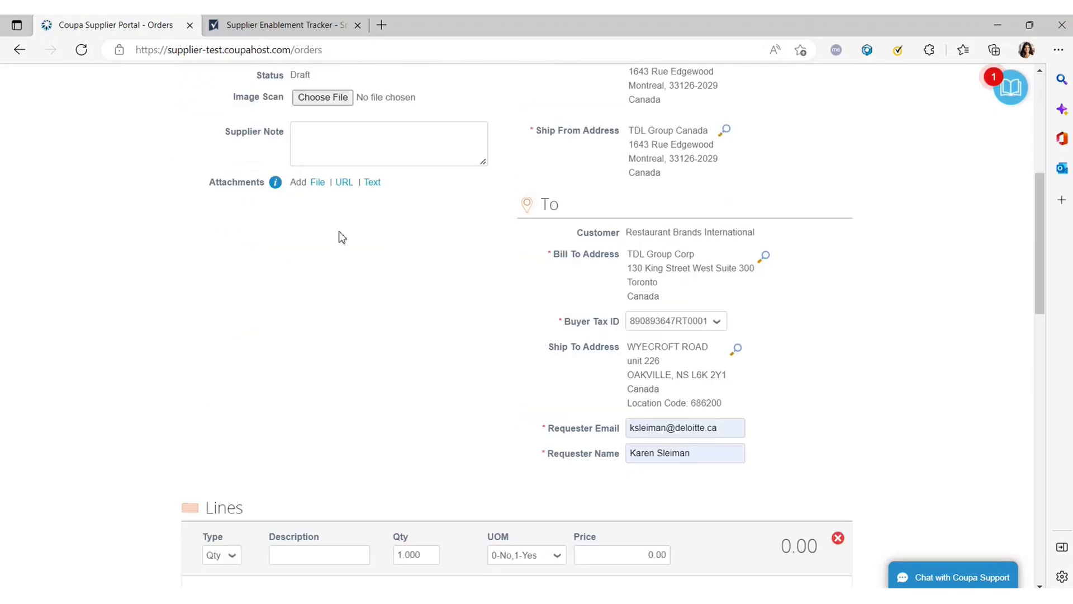
Add a second invoice line and pick a unit of measure on it.
scroll(678, 313, down, 7)
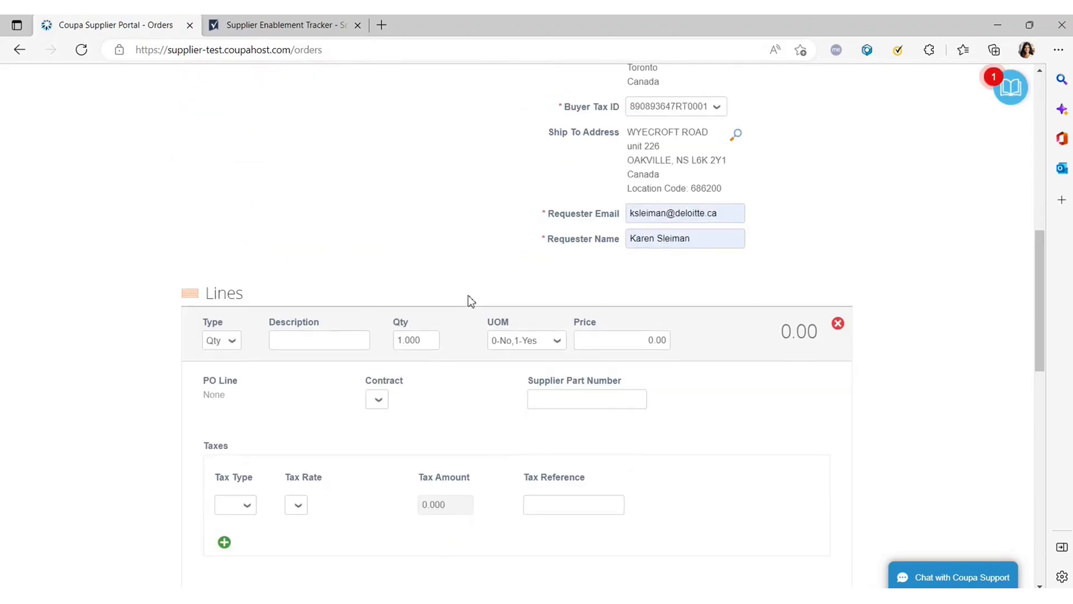
scroll(463, 299, up, 3)
scroll(438, 312, down, 1)
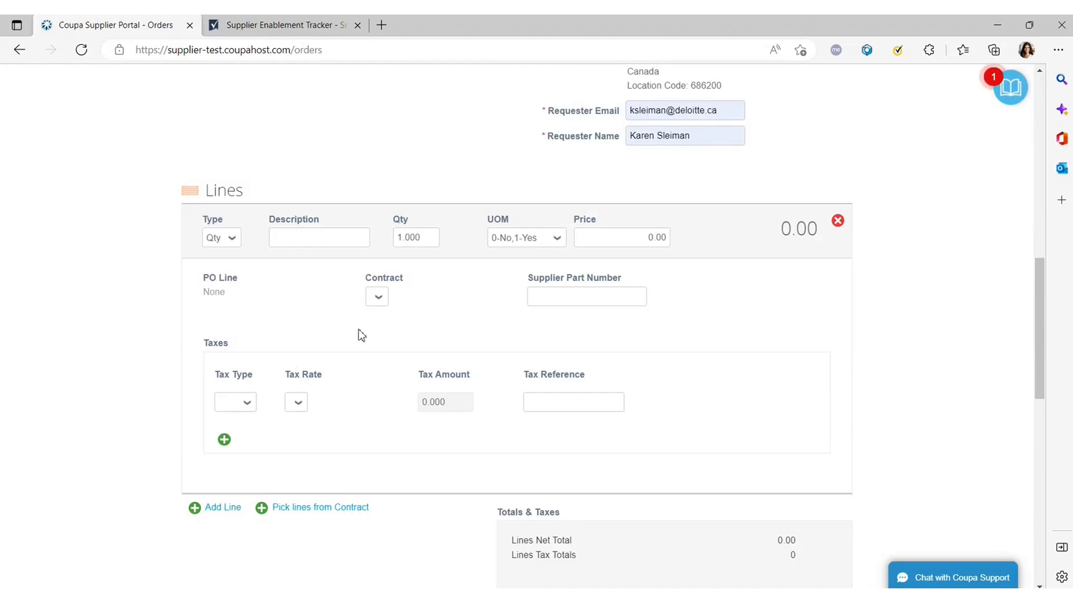
scroll(286, 416, down, 2)
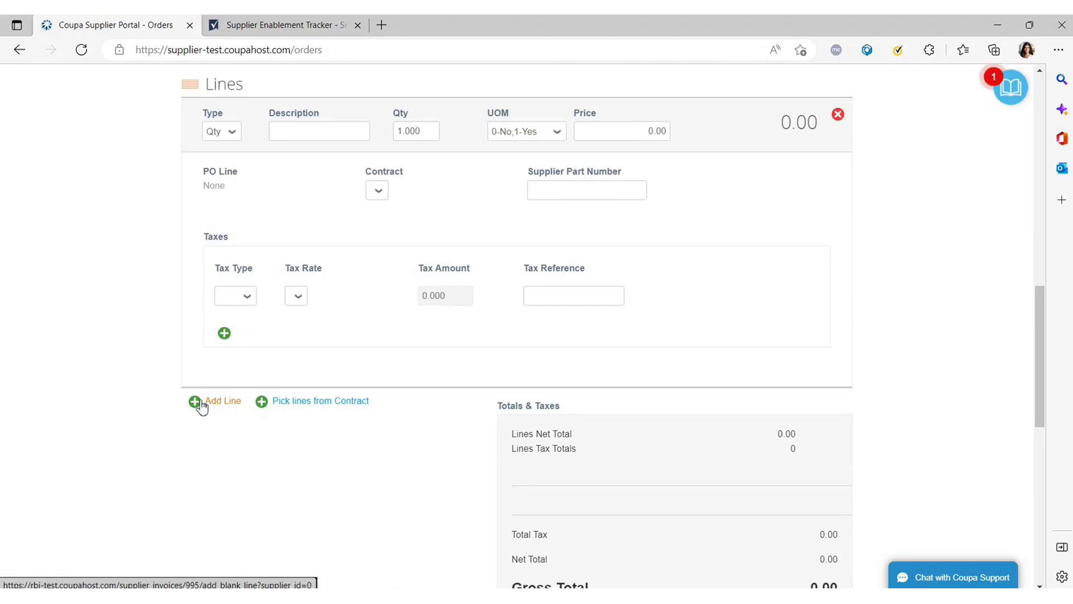
click(206, 402)
scroll(322, 417, down, 2)
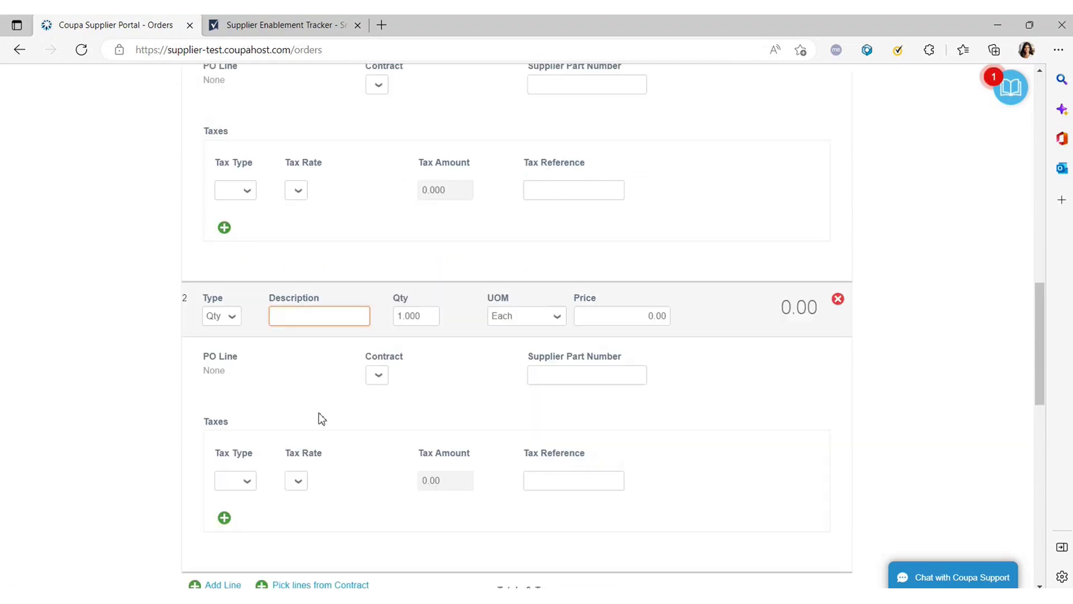
scroll(322, 419, down, 2)
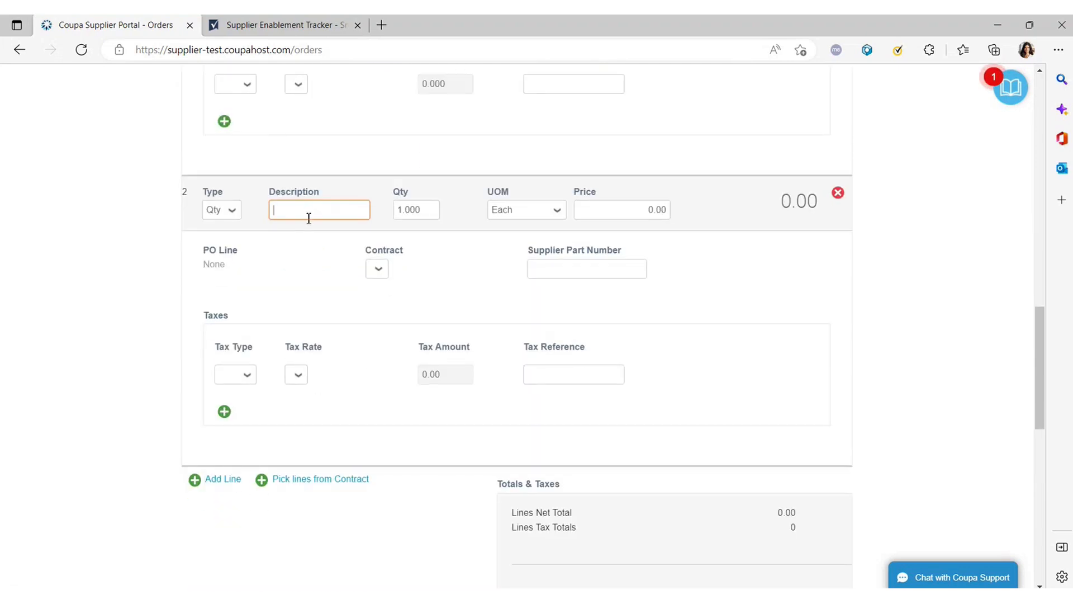
click(428, 210)
click(557, 211)
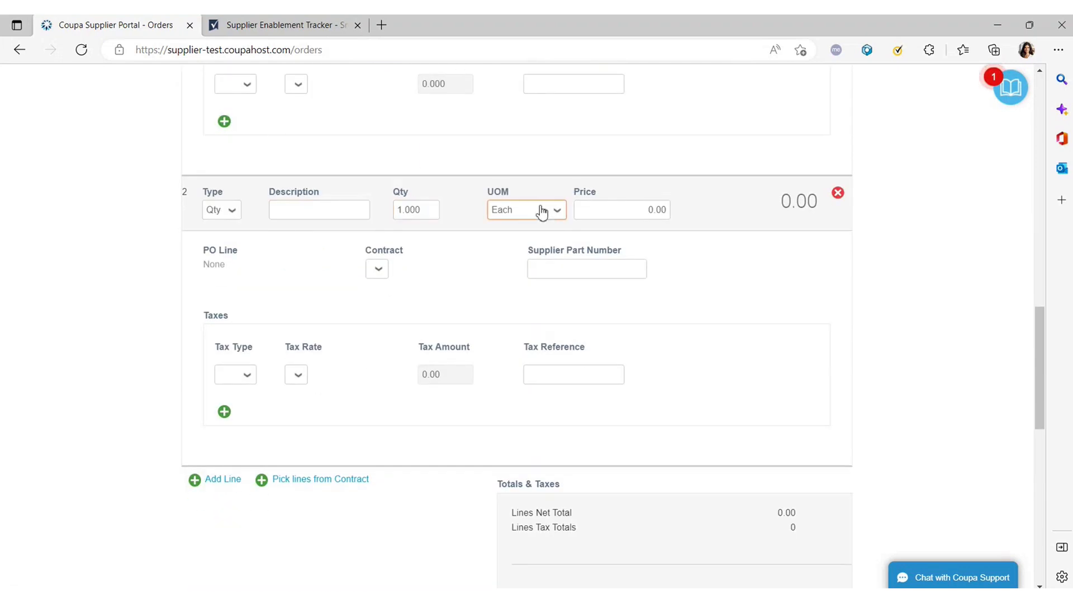
click(670, 200)
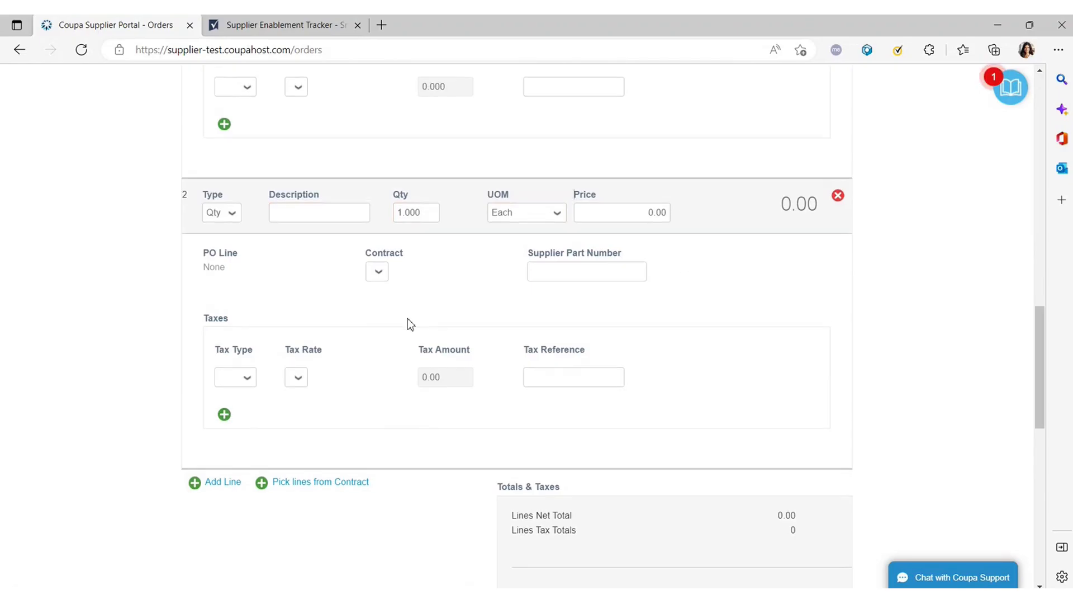
Delete the empty second line so only line 1 remains.
scroll(683, 318, up, 6)
scroll(762, 376, down, 2)
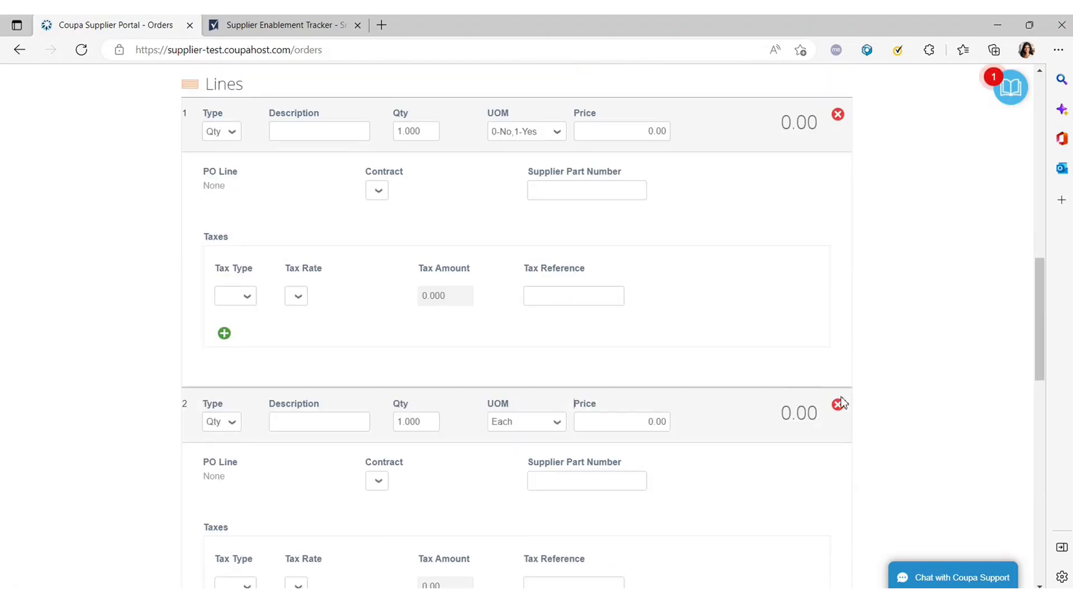
click(839, 408)
scroll(380, 279, up, 2)
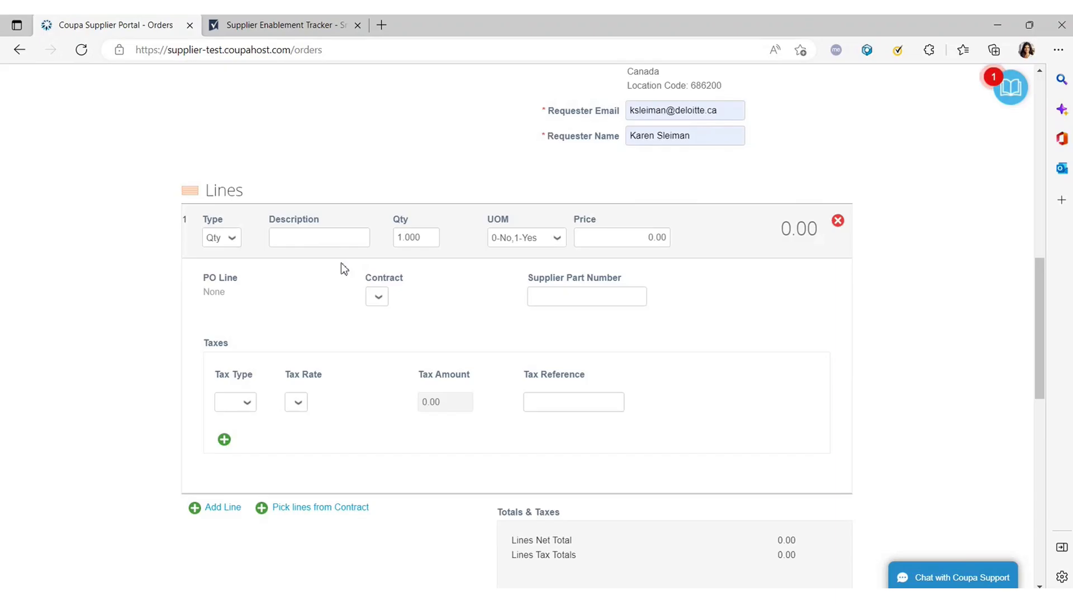
Enter line 1 as Chocolate Croissants with quantity 42 and price 4245.00.
click(331, 238)
text(Chocola)
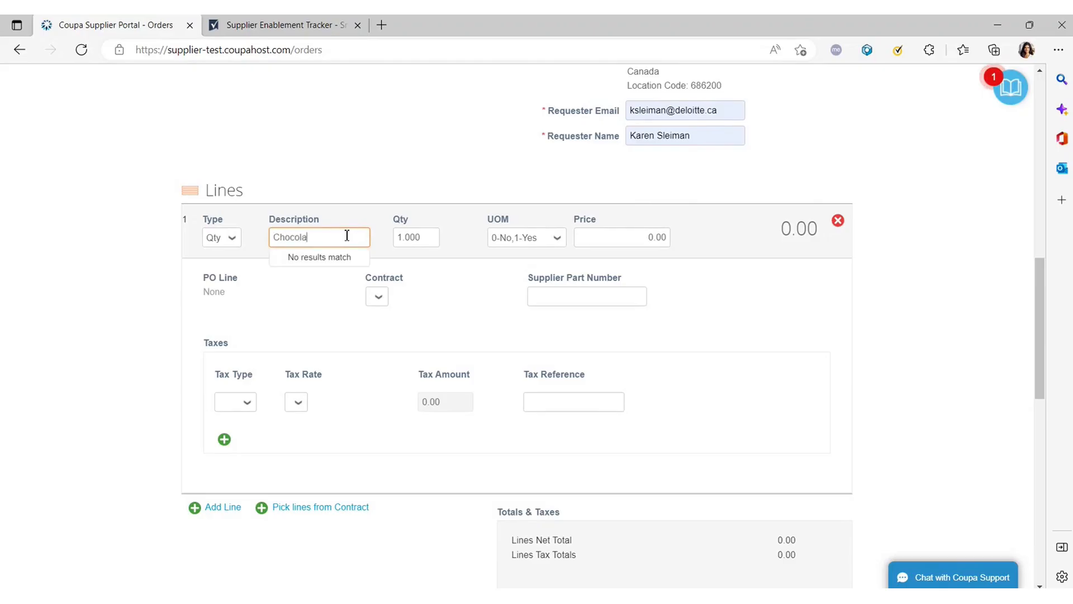
text(te Crosssants)
click(401, 241)
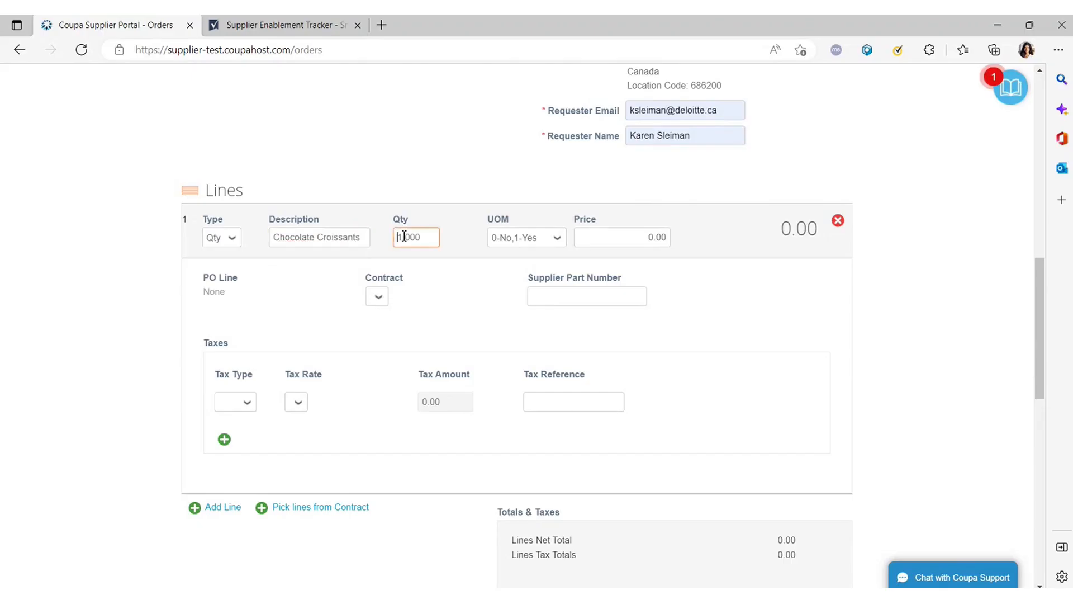
drag(397, 240, 401, 240)
text(42)
double_click(654, 237)
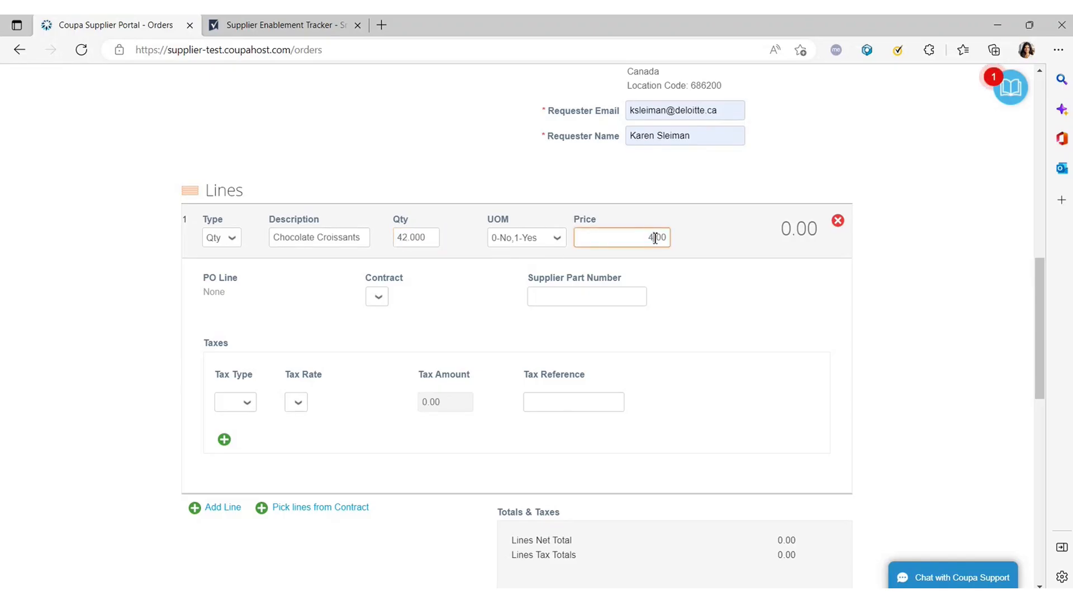
text(4245)
Add supplier part number 89yh943 and set line 1's unit of measure to Each.
click(594, 298)
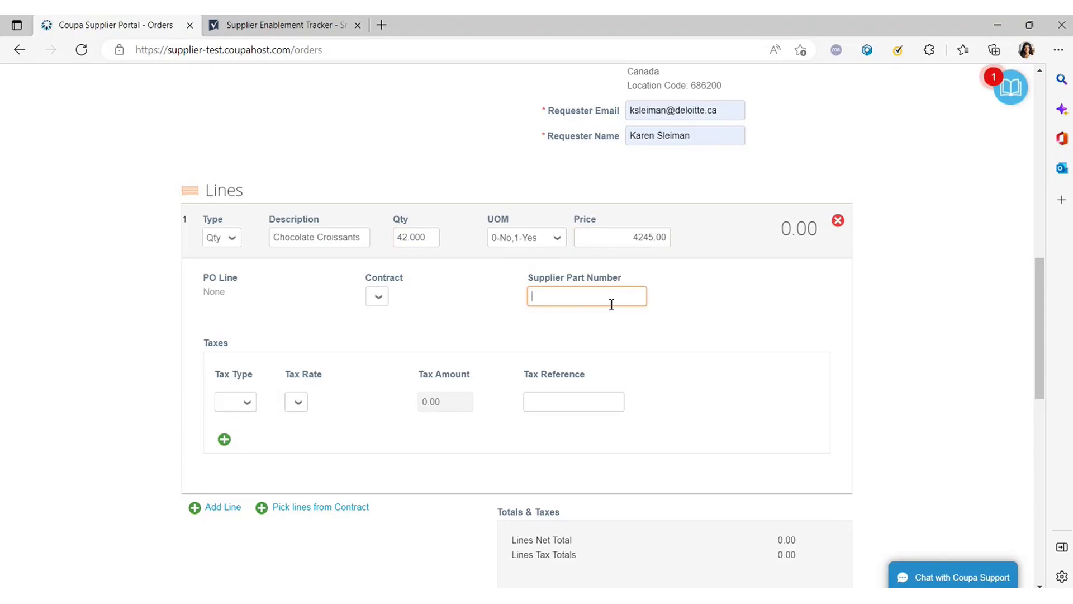
text(89yh943)
click(548, 245)
key(e)
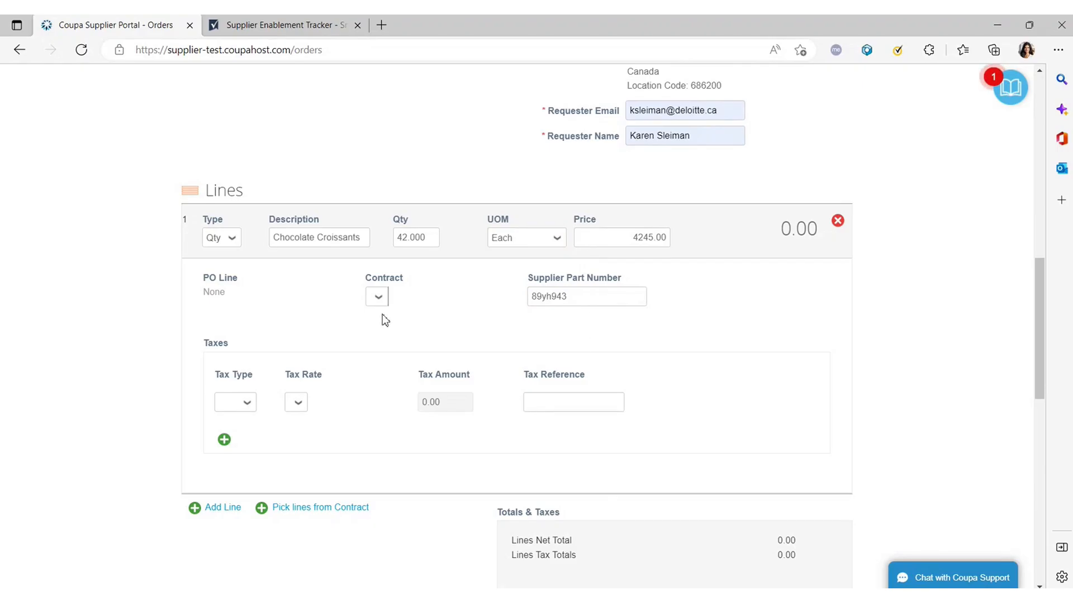
scroll(403, 327, down, 2)
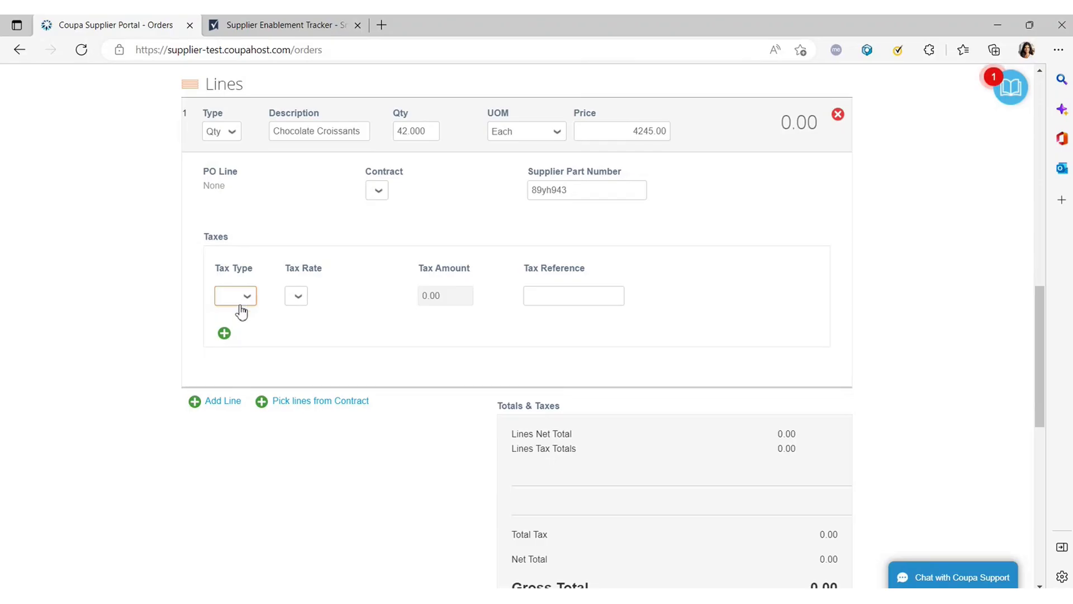
Apply HST at 15.0% to line 1 with tax reference 2455452.
click(242, 312)
click(239, 338)
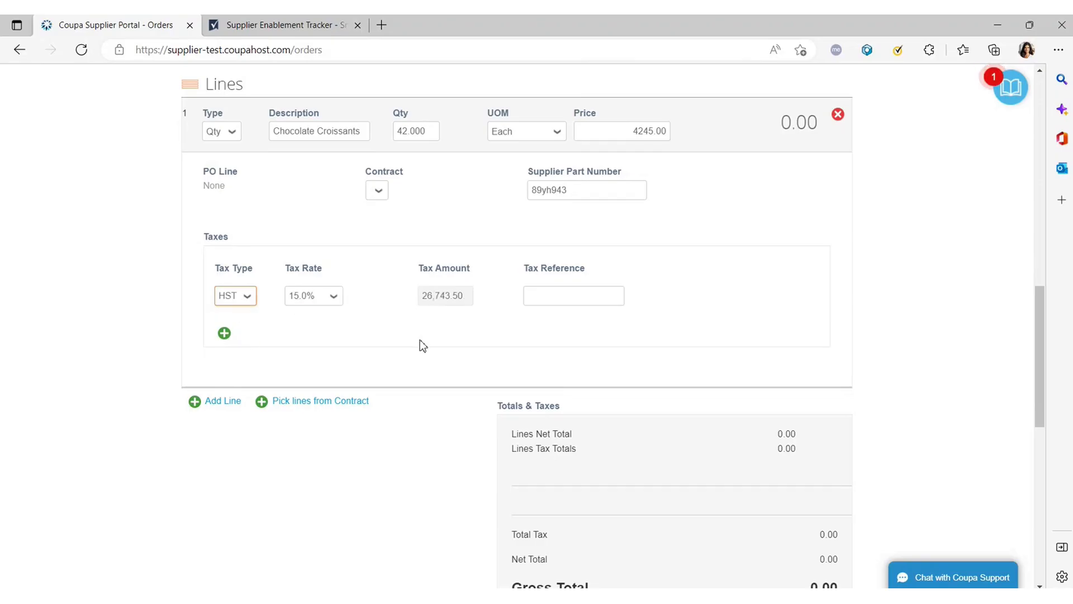
click(320, 302)
click(579, 295)
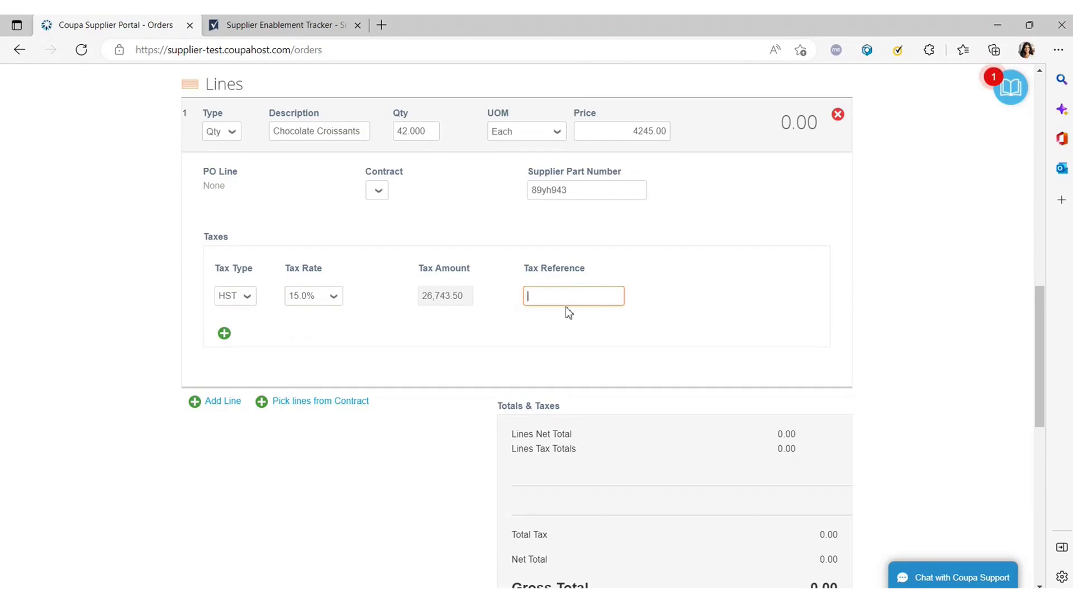
text(2455452)
scroll(579, 329, up, 5)
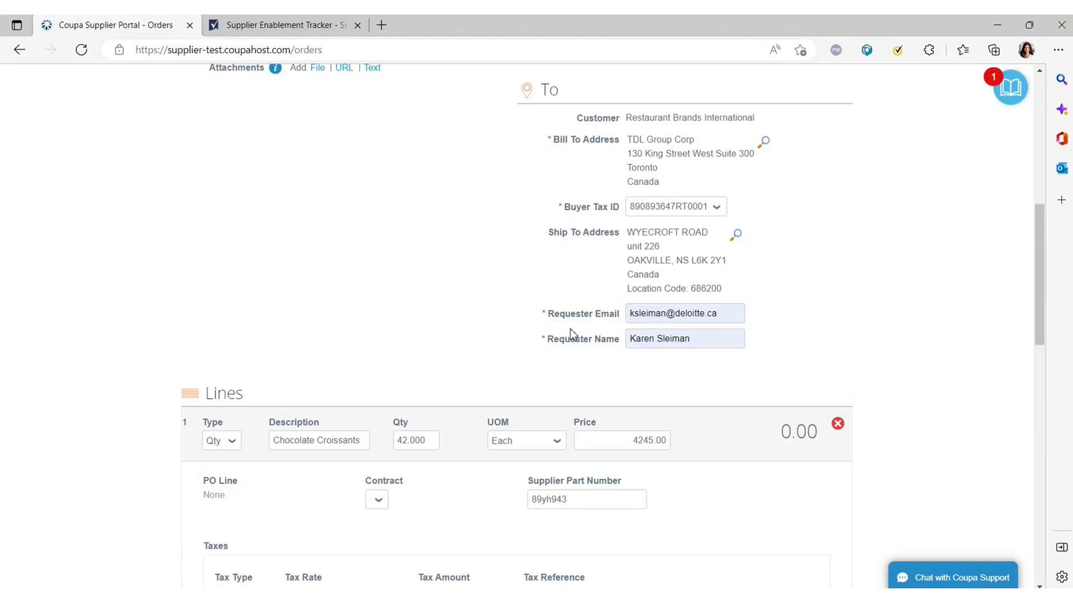
scroll(565, 330, up, 2)
scroll(559, 326, down, 12)
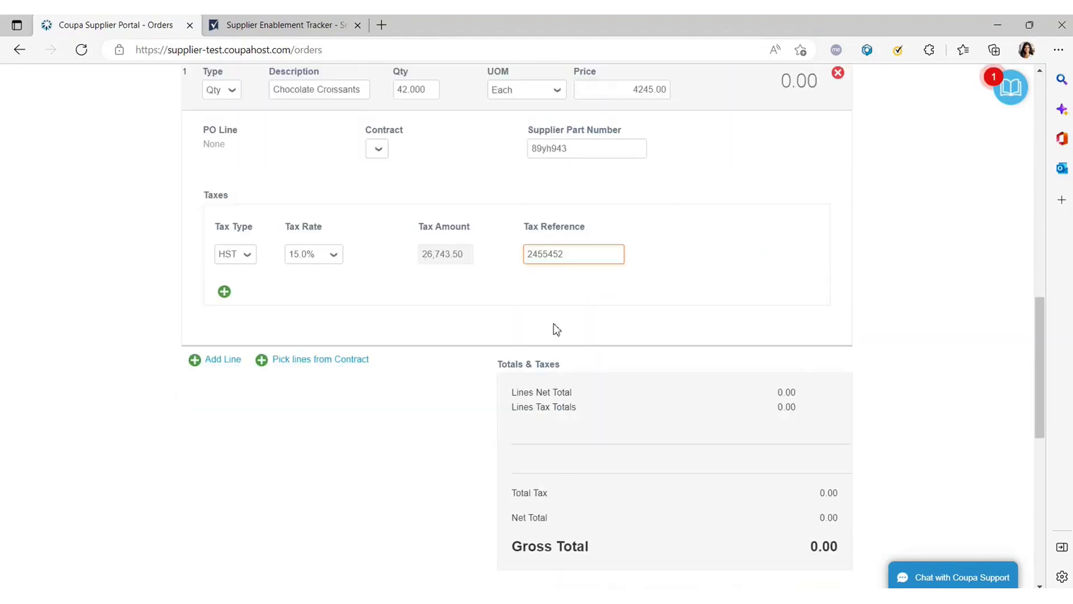
scroll(553, 327, down, 2)
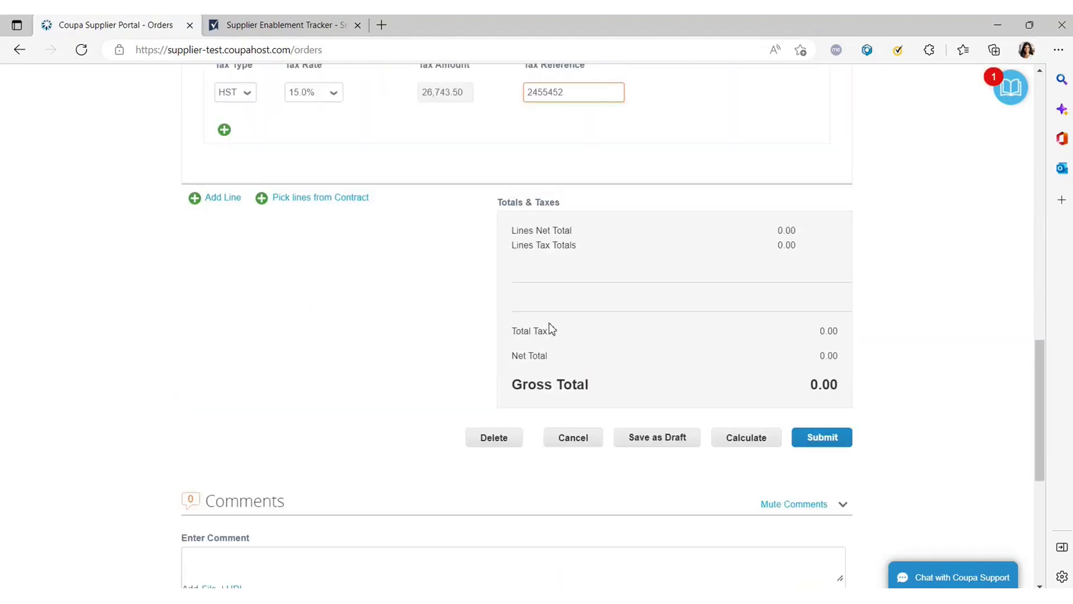
Calculate the totals: 178,290.00 net, 26,743.50 tax and 205,033.50 gross.
click(747, 428)
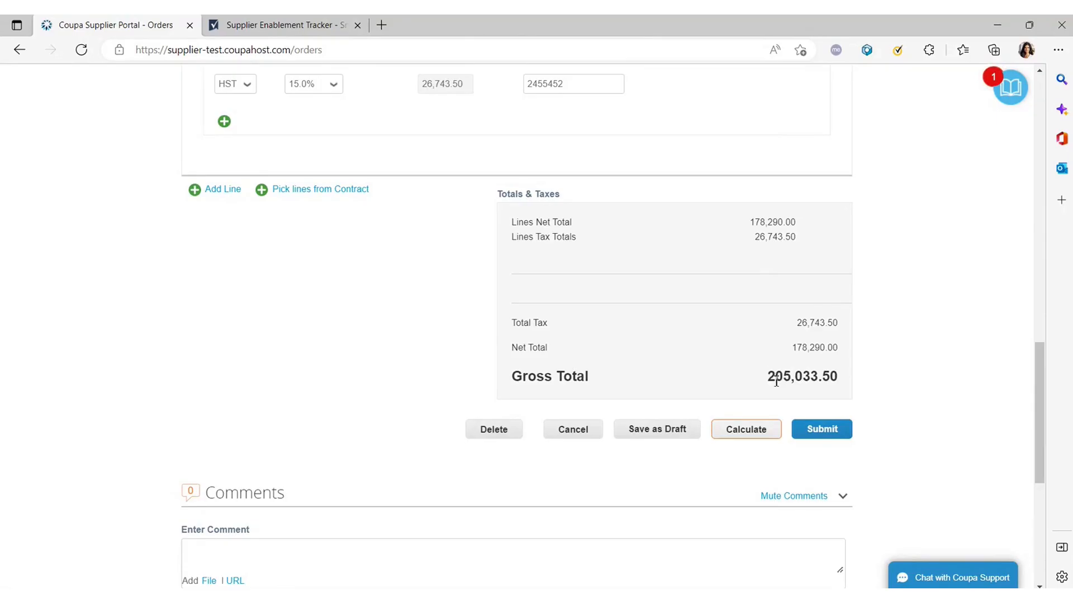
scroll(408, 359, up, 10)
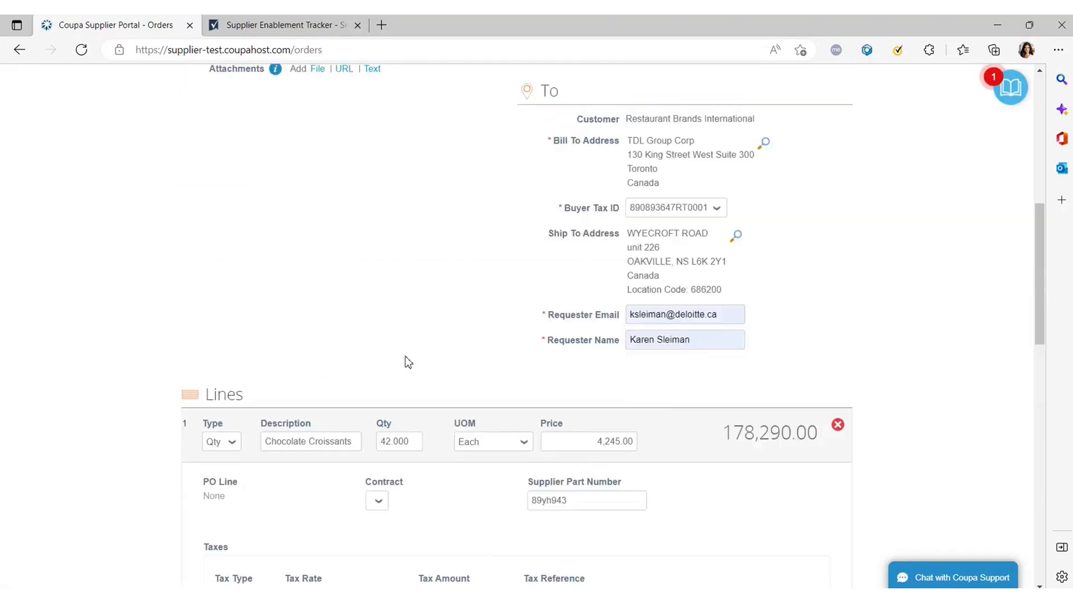
scroll(407, 362, up, 5)
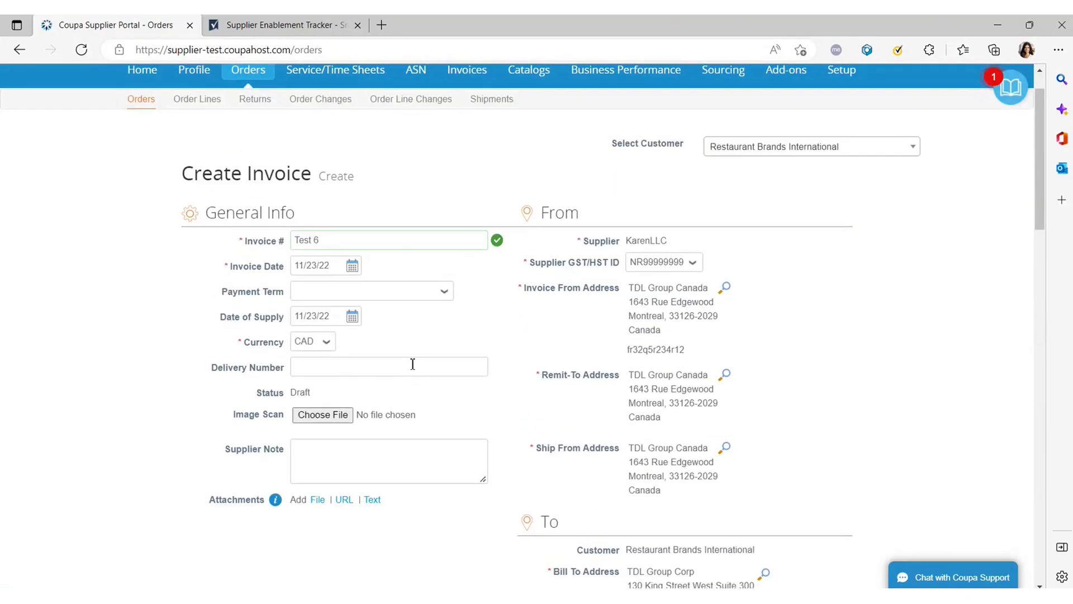
scroll(381, 366, down, 2)
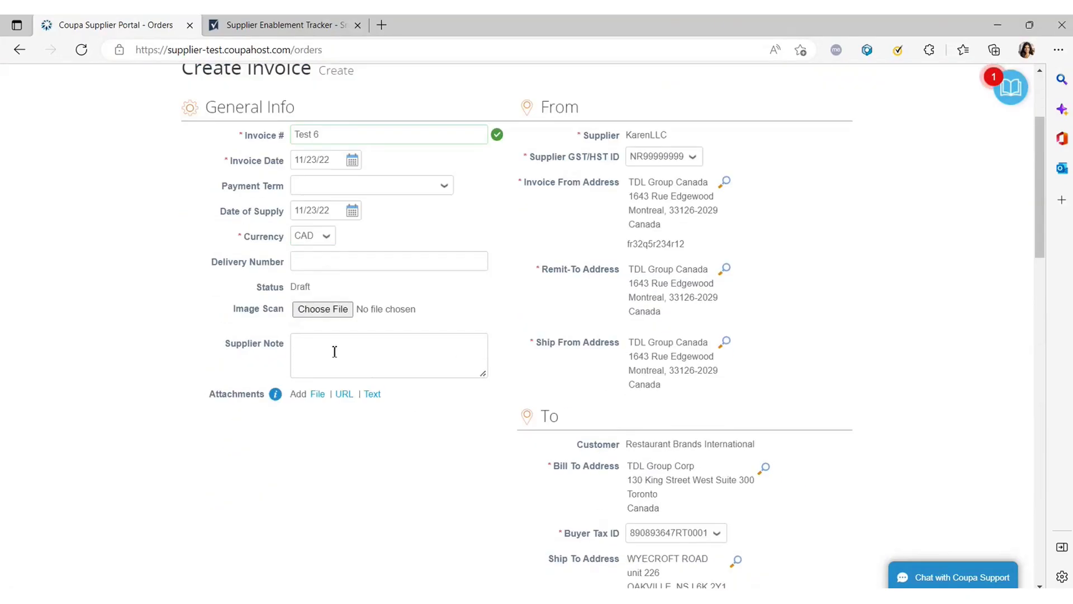
click(333, 354)
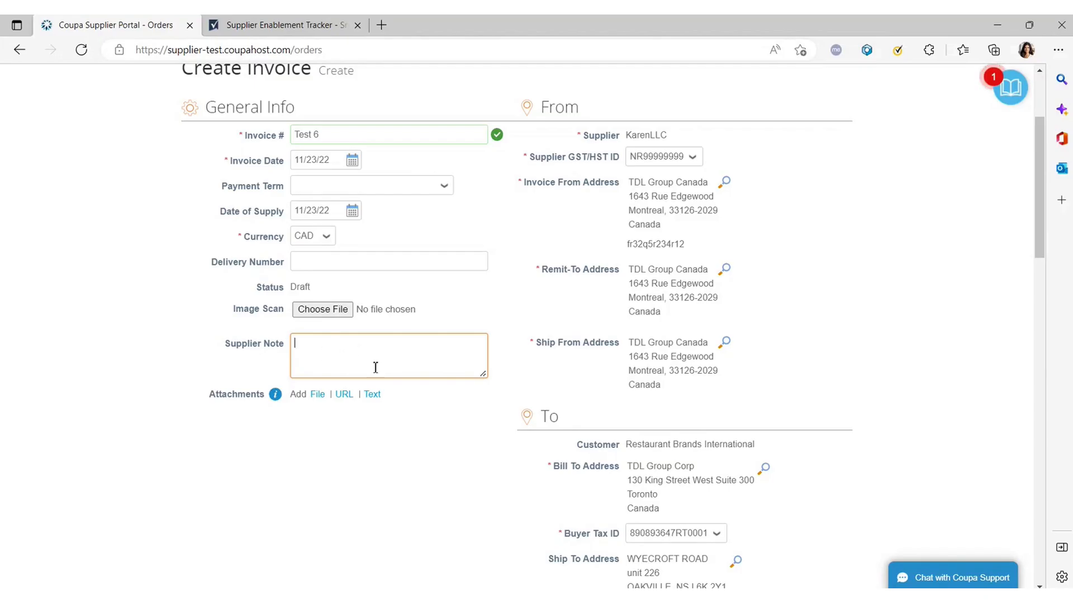
scroll(363, 359, down, 1)
scroll(364, 358, down, 15)
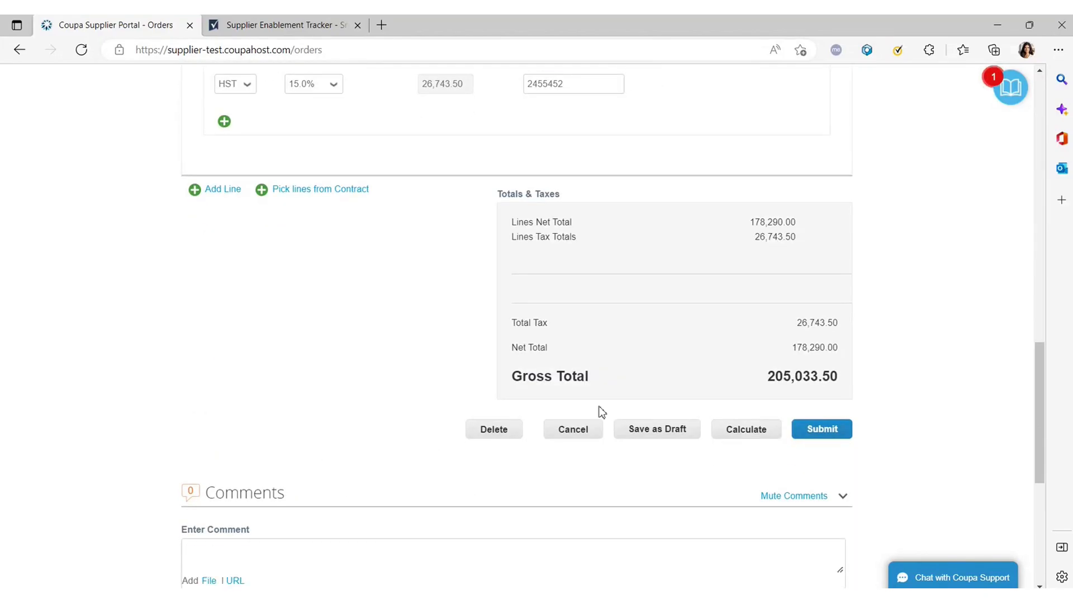
Submit invoice Test 6 and confirm Send Invoice; it comes back requiring a Payment Term.
click(826, 433)
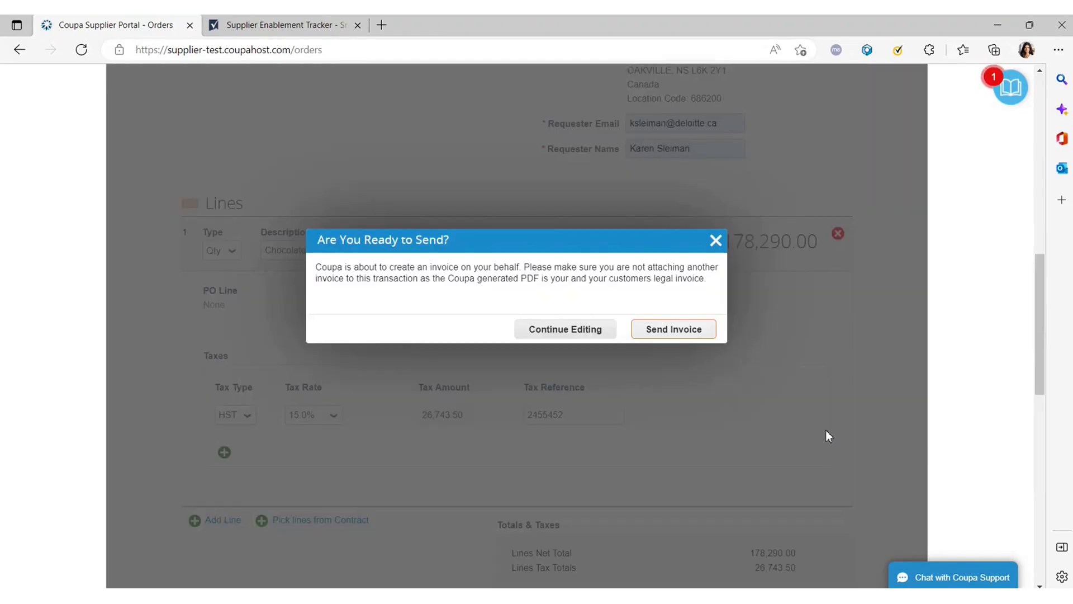
click(674, 333)
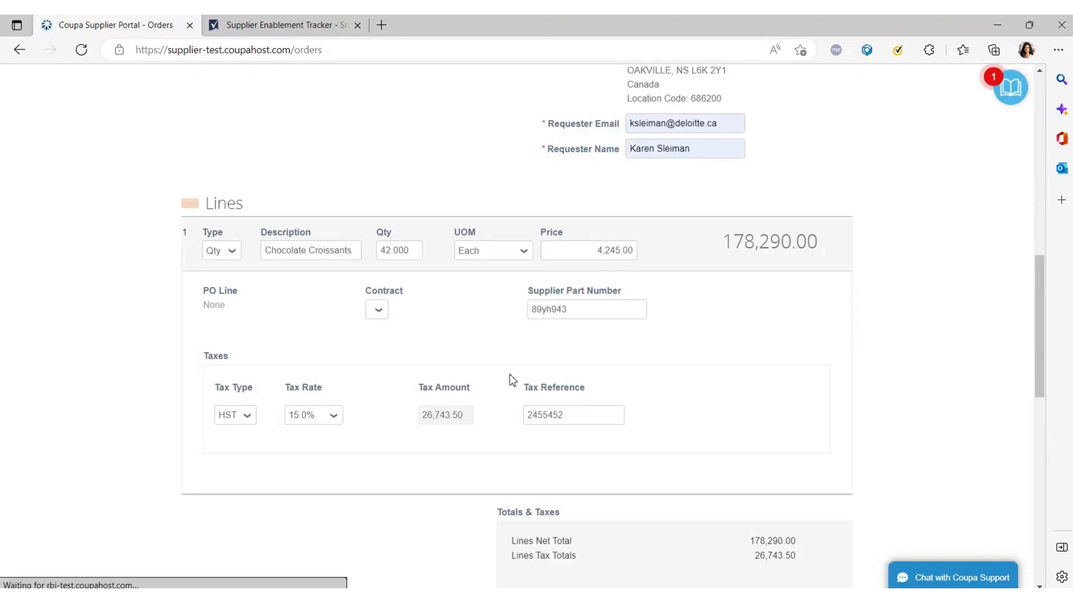
scroll(509, 377, down, 5)
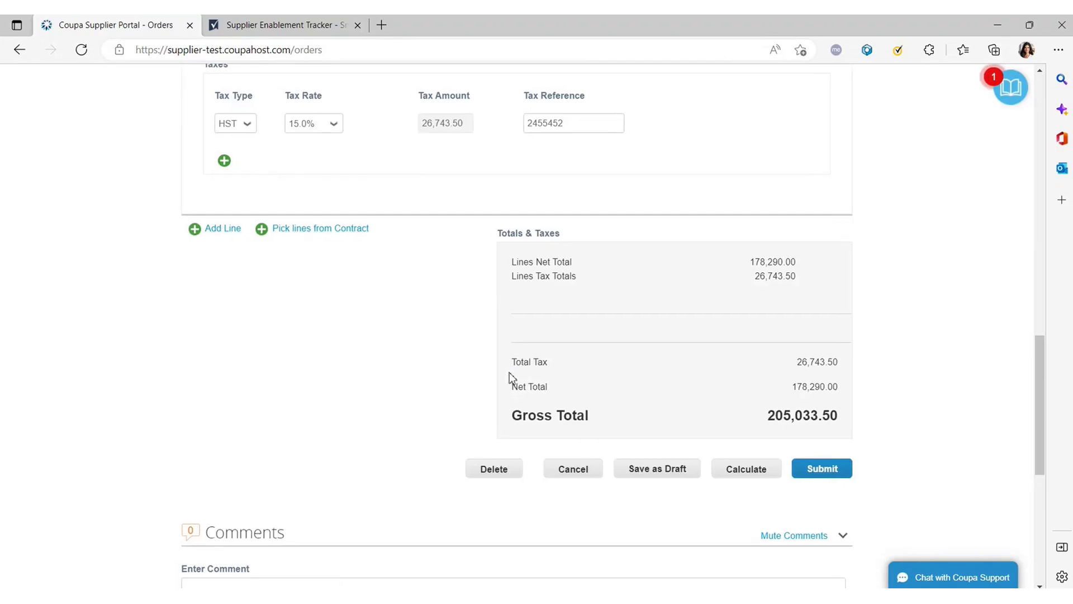
scroll(532, 390, down, 3)
scroll(528, 378, up, 19)
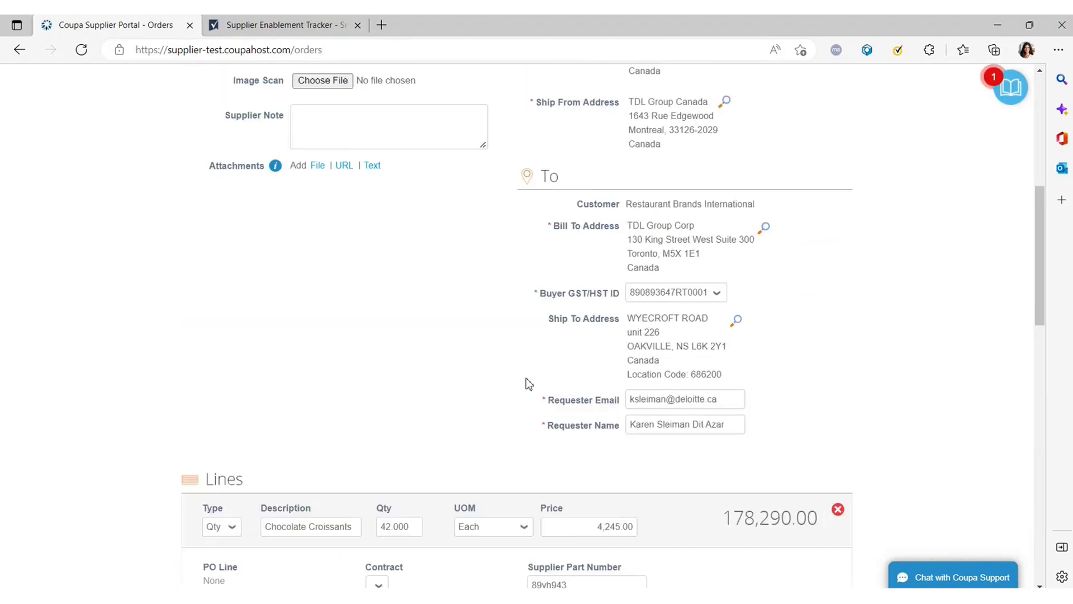
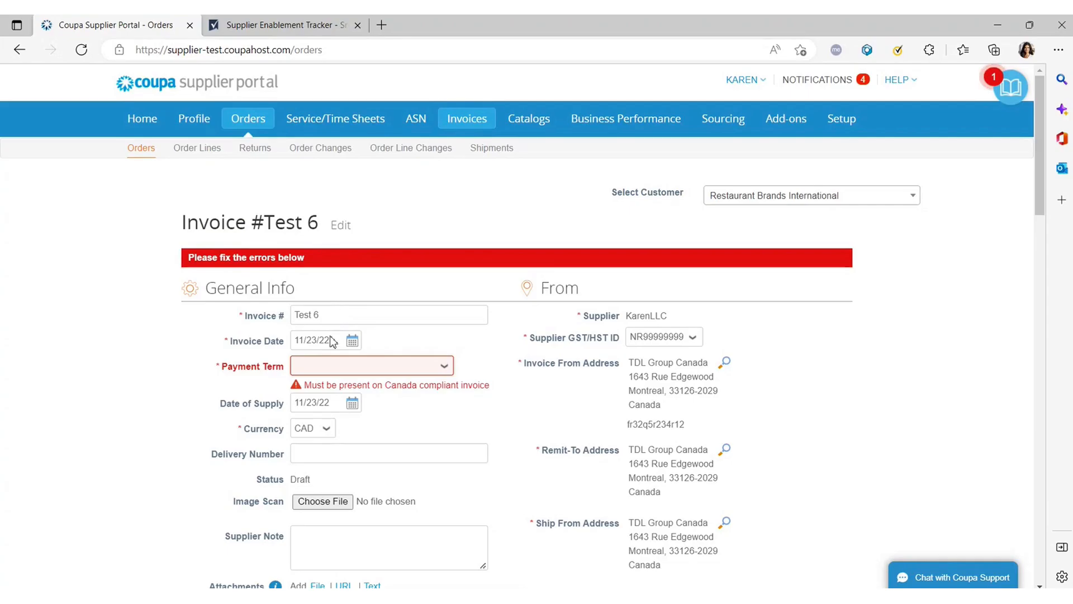
Resubmit invoice Test 6 and confirm sending it.
scroll(390, 349, down, 10)
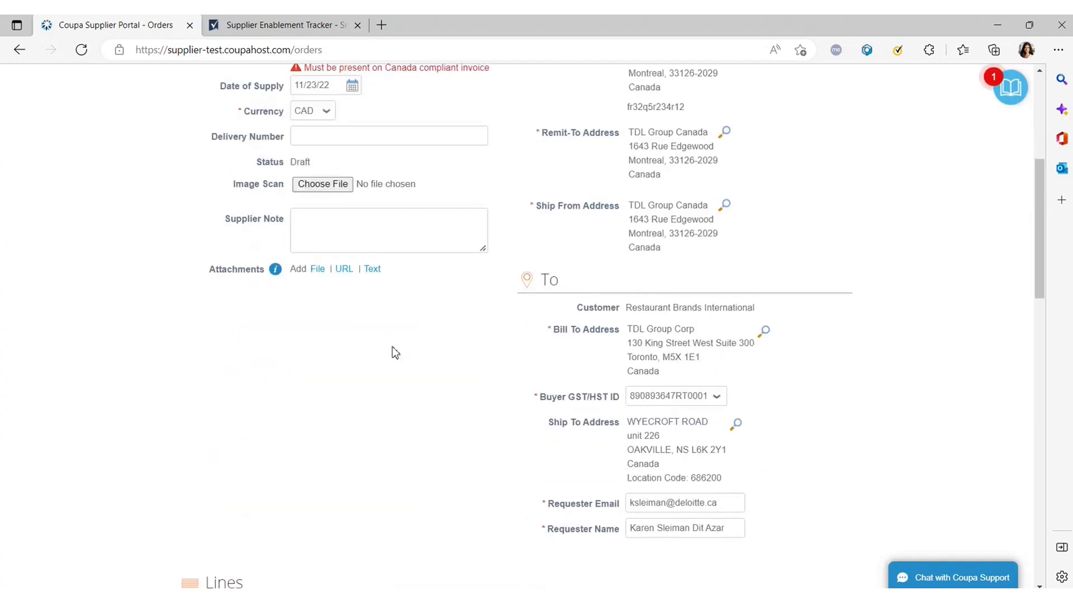
scroll(385, 352, down, 8)
click(830, 400)
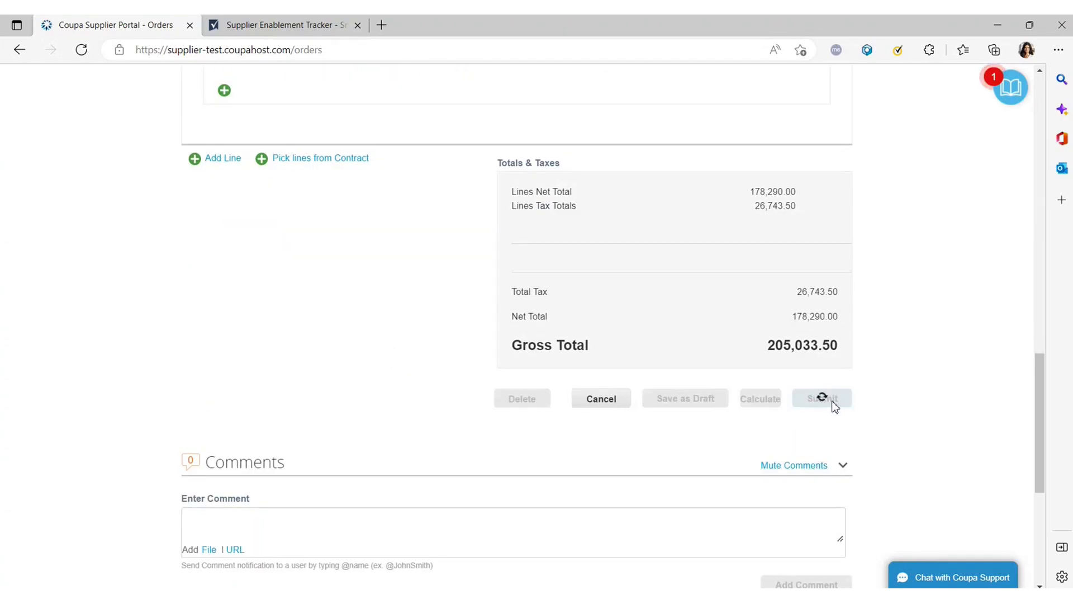
click(695, 334)
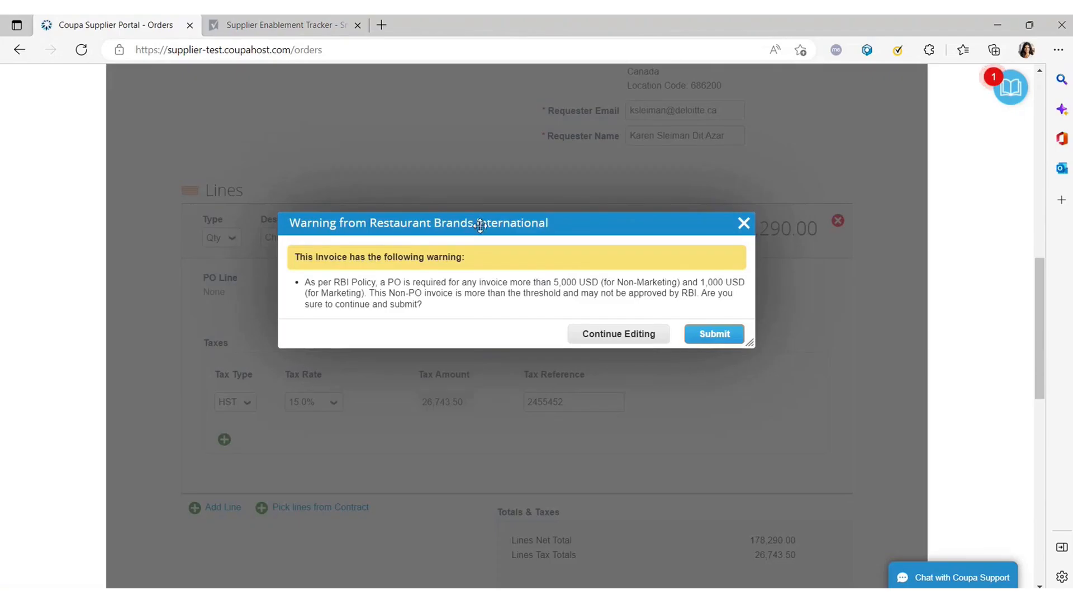
Read the RBI warning that non-PO invoices above a threshold need a PO.
drag(479, 223, 509, 151)
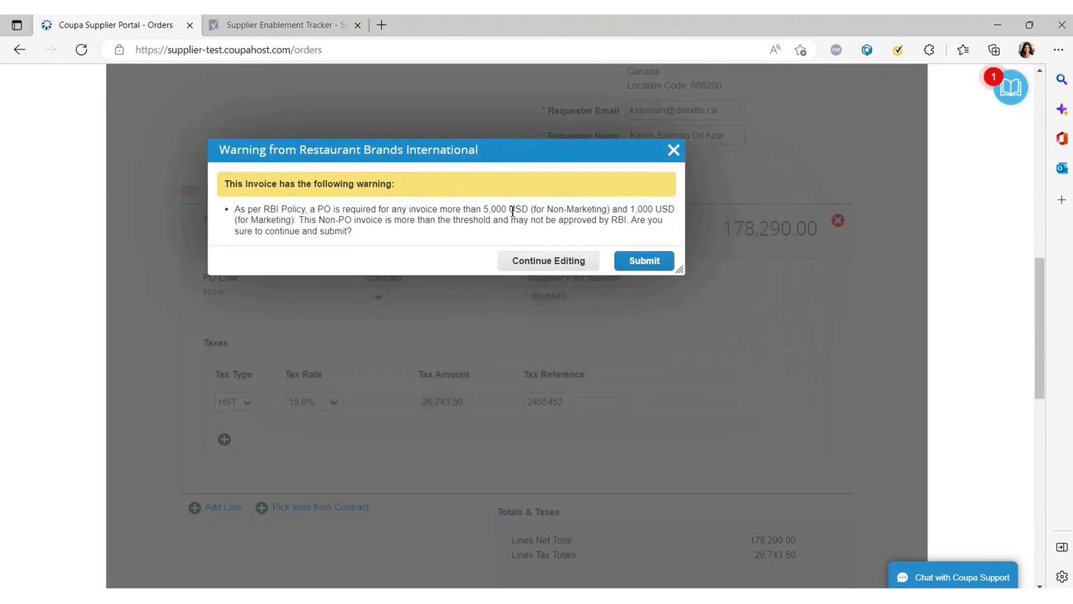
drag(498, 158, 440, 180)
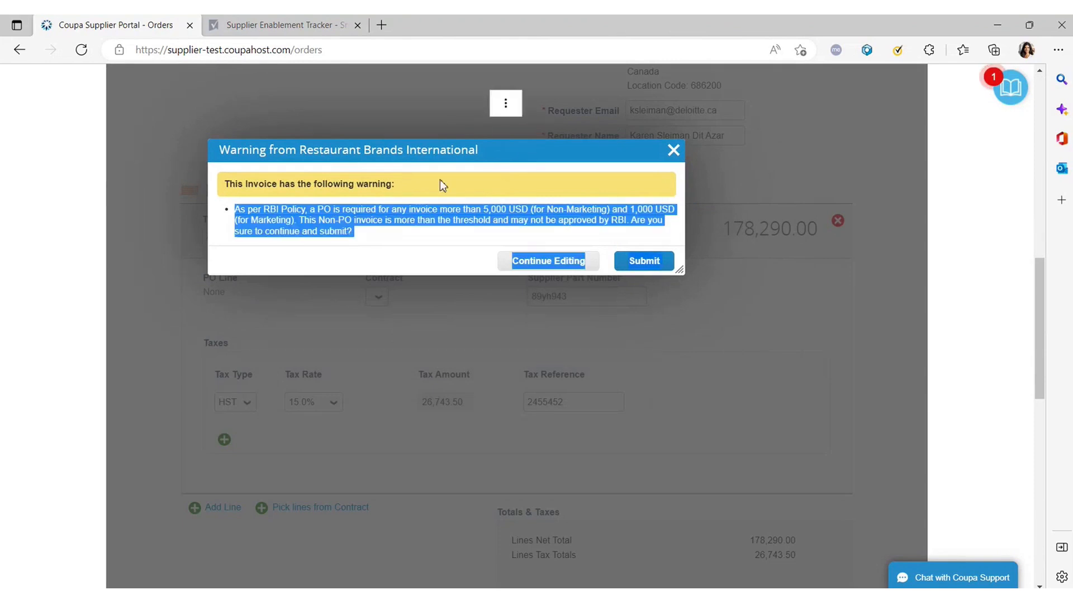
click(382, 235)
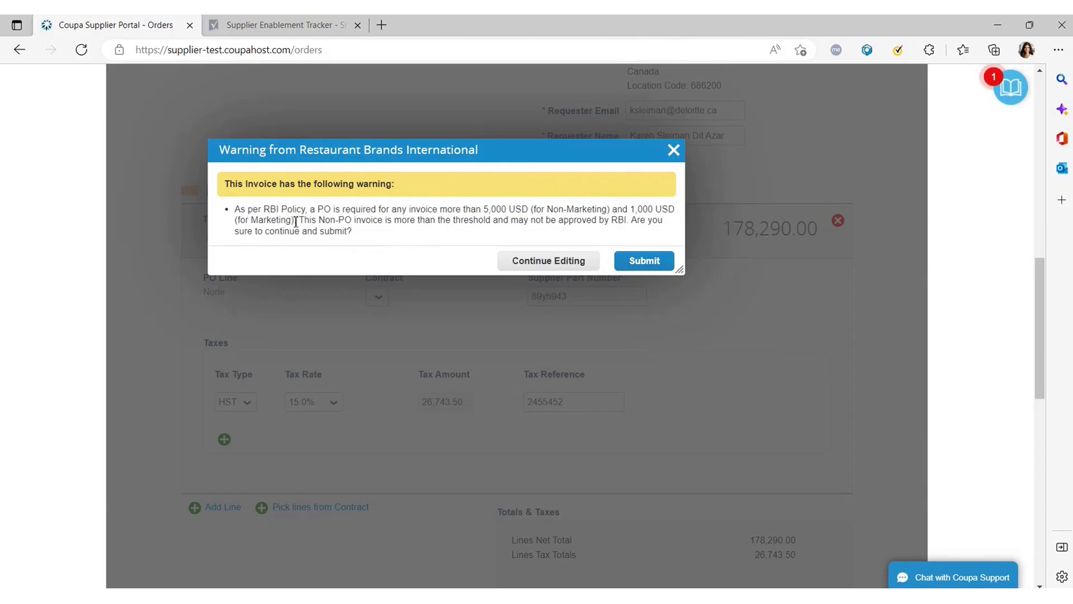
drag(299, 220, 353, 235)
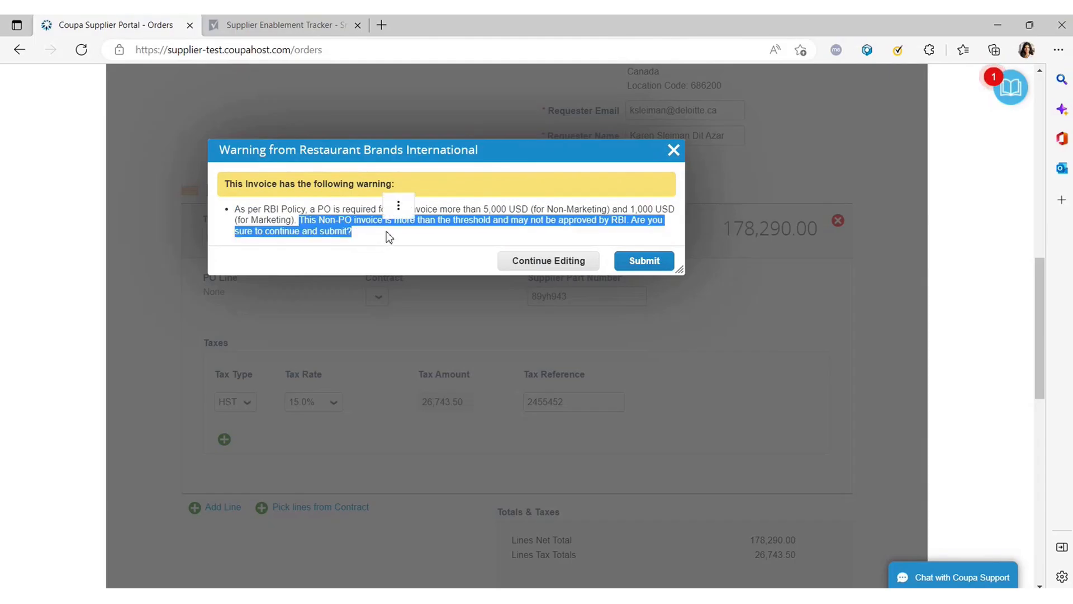
click(327, 222)
drag(305, 220, 381, 235)
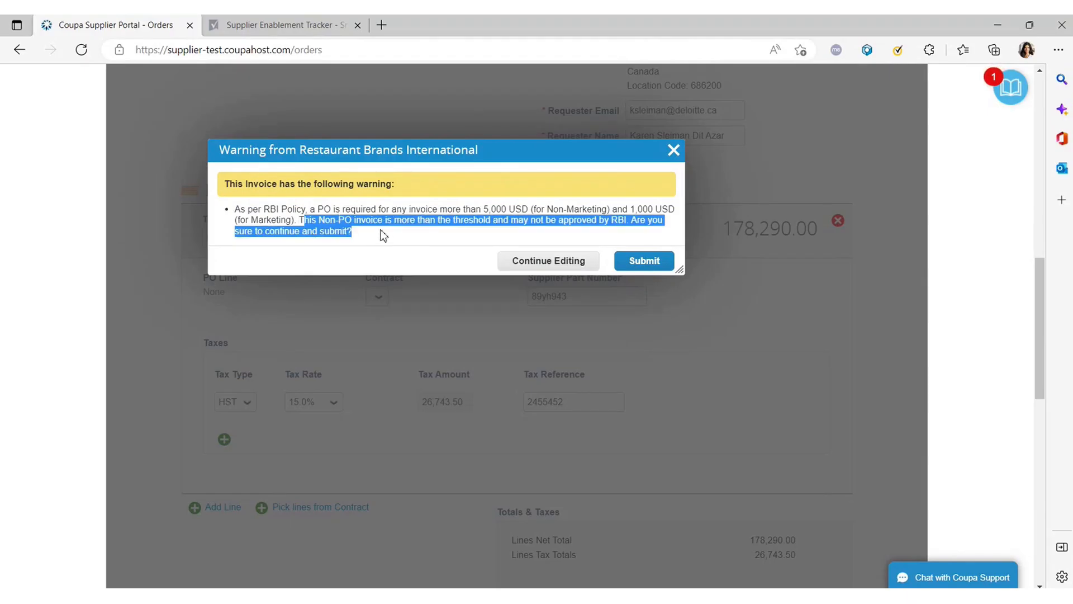
click(476, 222)
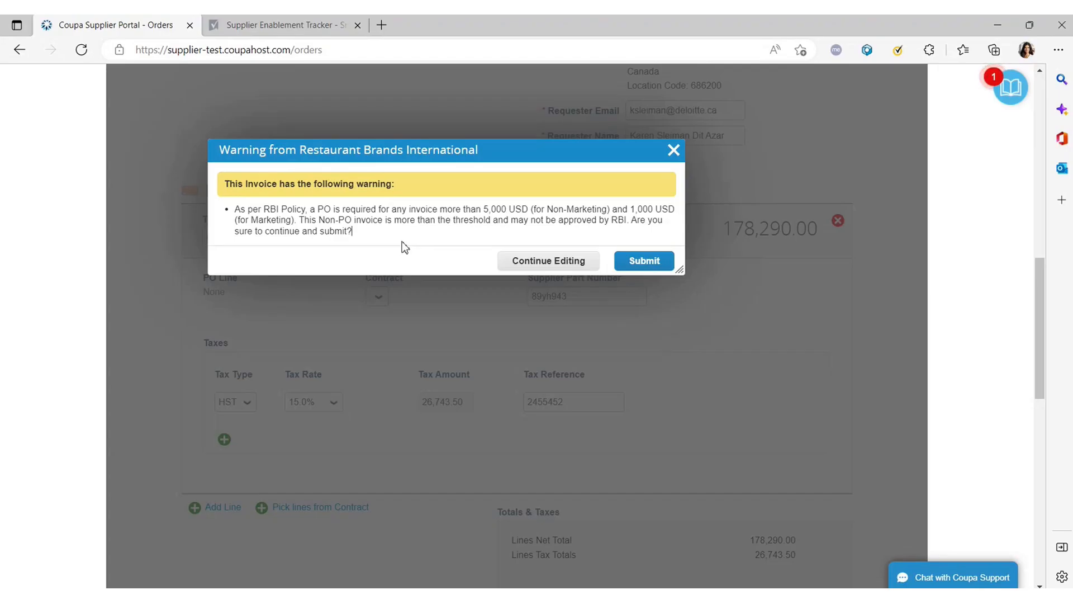
Review the 5,000 USD non-PO threshold in the warning, then close it.
double_click(493, 209)
mouse_move(519, 215)
mouse_down()
mouse_move(524, 224)
mouse_move(486, 207)
mouse_move(531, 212)
mouse_up()
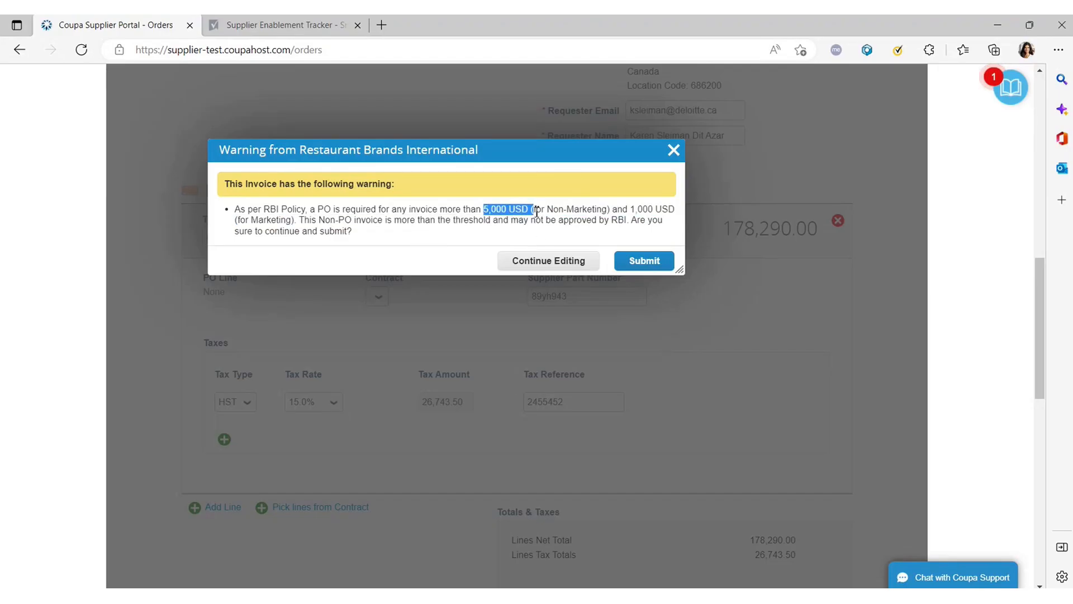
drag(326, 221, 664, 221)
click(242, 209)
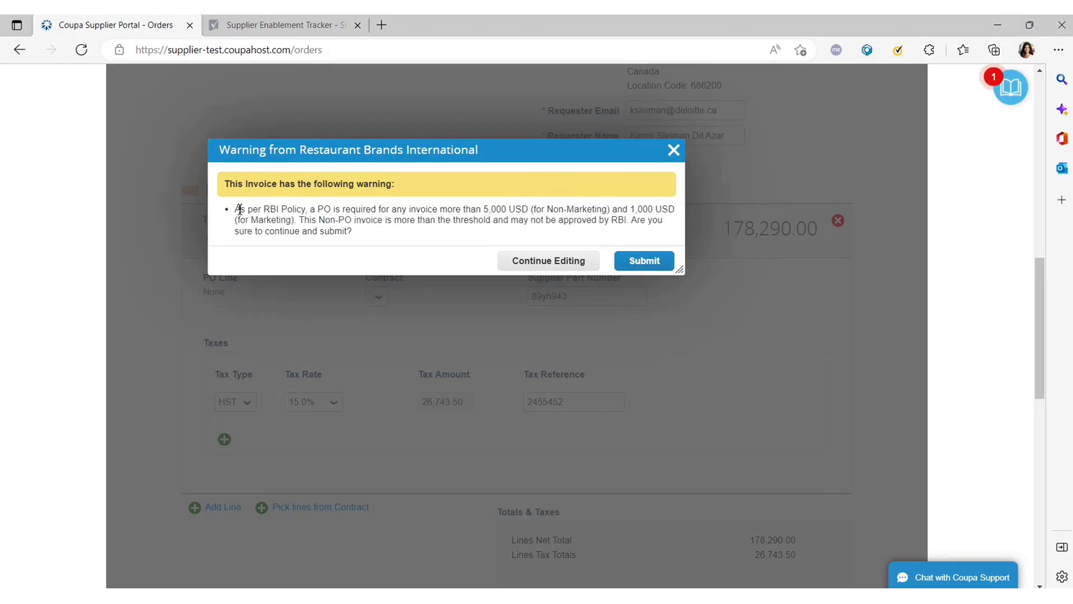
drag(235, 209, 375, 239)
click(259, 209)
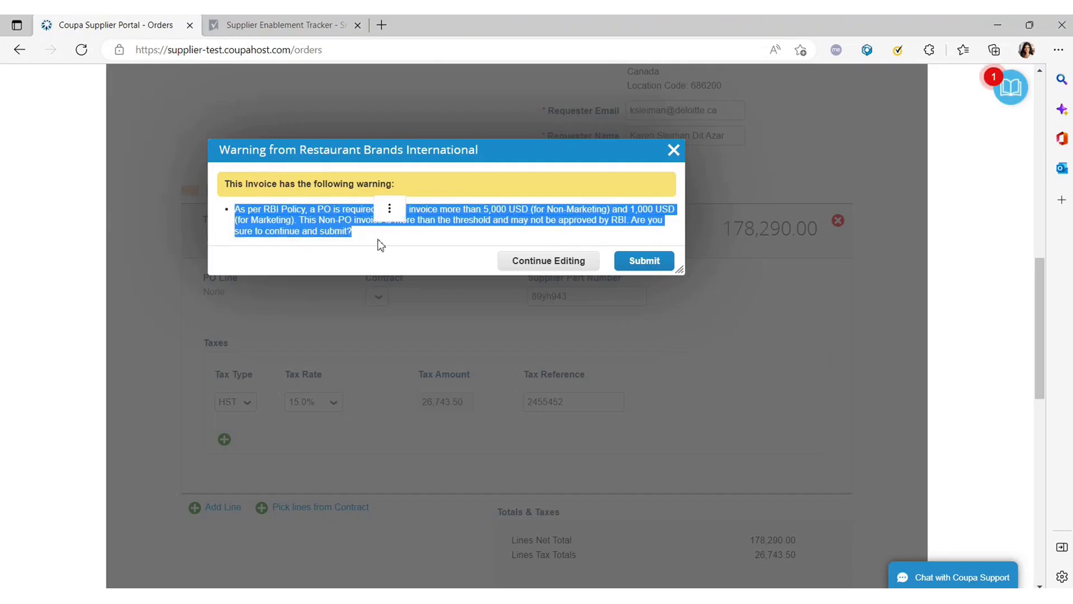
click(672, 150)
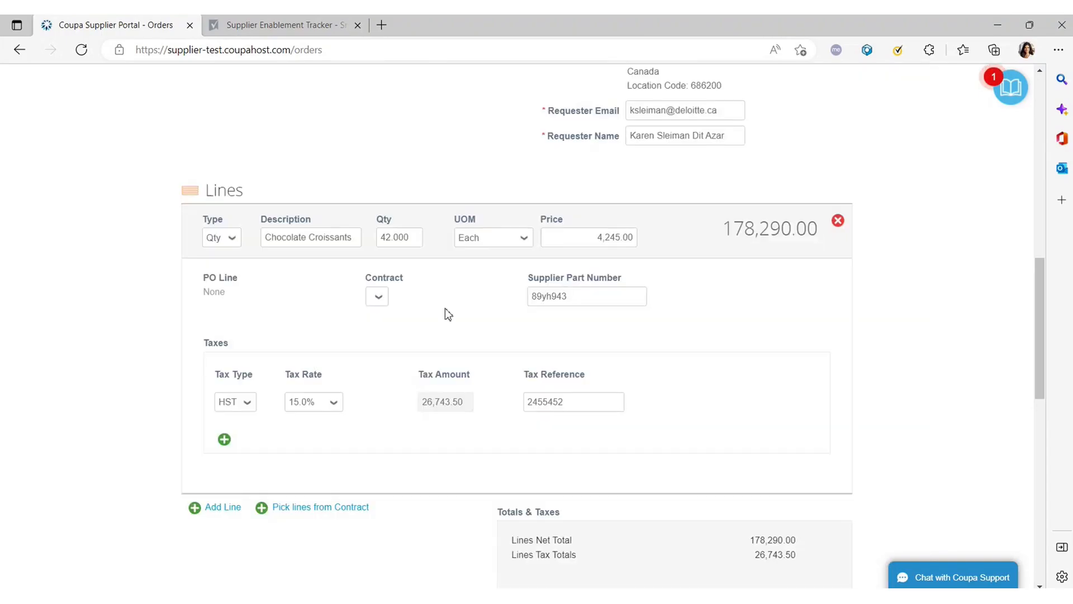
Change the Chocolate Croissants unit price from 4,245 to 10.00.
scroll(444, 310, up, 2)
scroll(418, 307, down, 4)
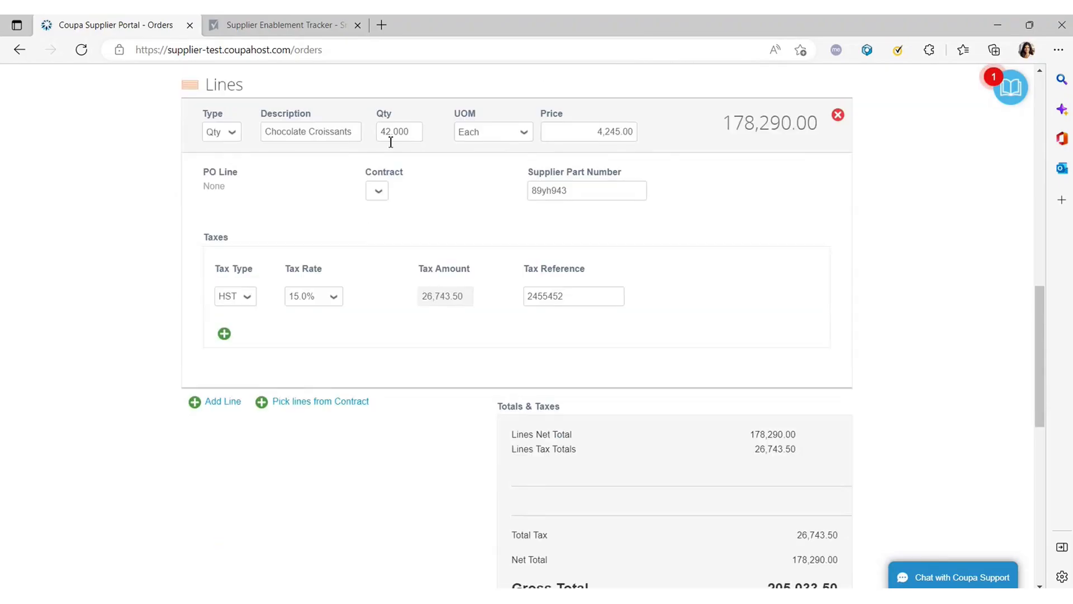
click(393, 133)
click(620, 132)
drag(620, 132, 601, 133)
text(10)
key(Tab)
Recalculate the invoice to 483.00 and send invoice Test 6.
scroll(527, 223, down, 3)
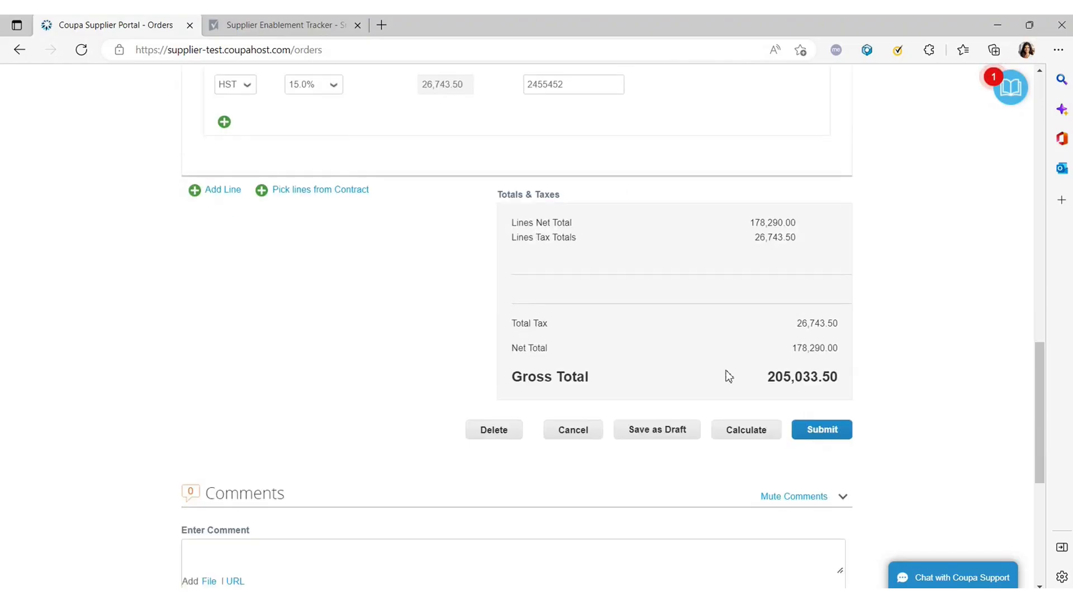
click(747, 430)
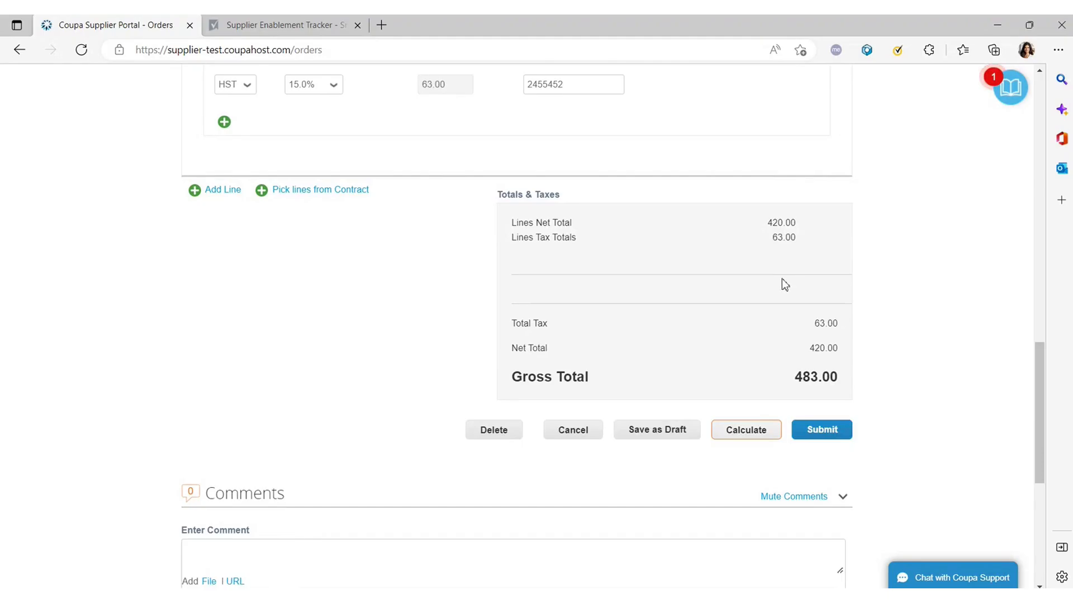
click(823, 428)
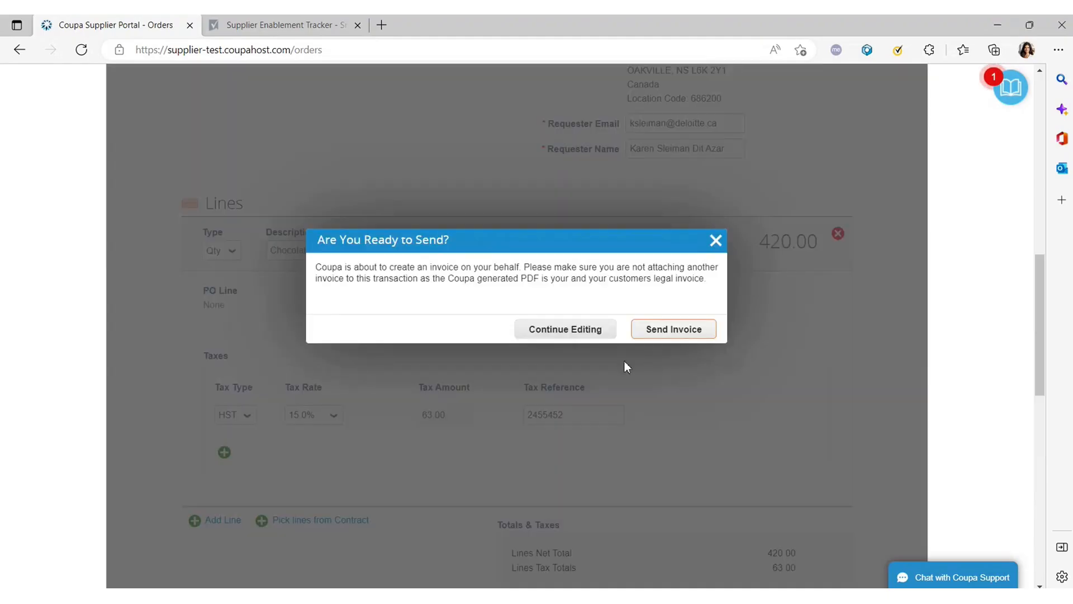
click(678, 325)
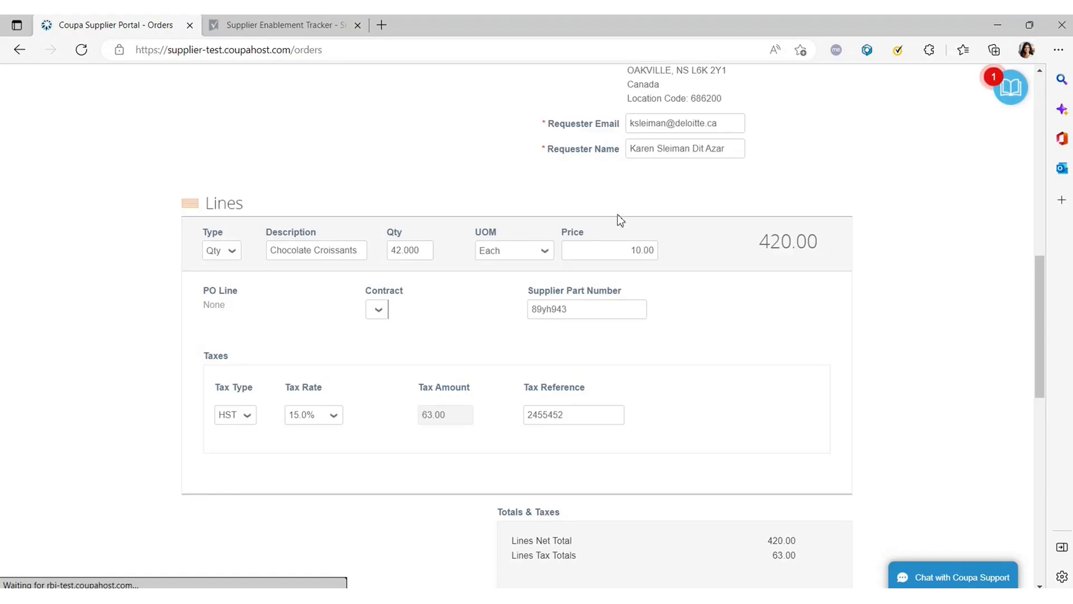
scroll(643, 375, down, 8)
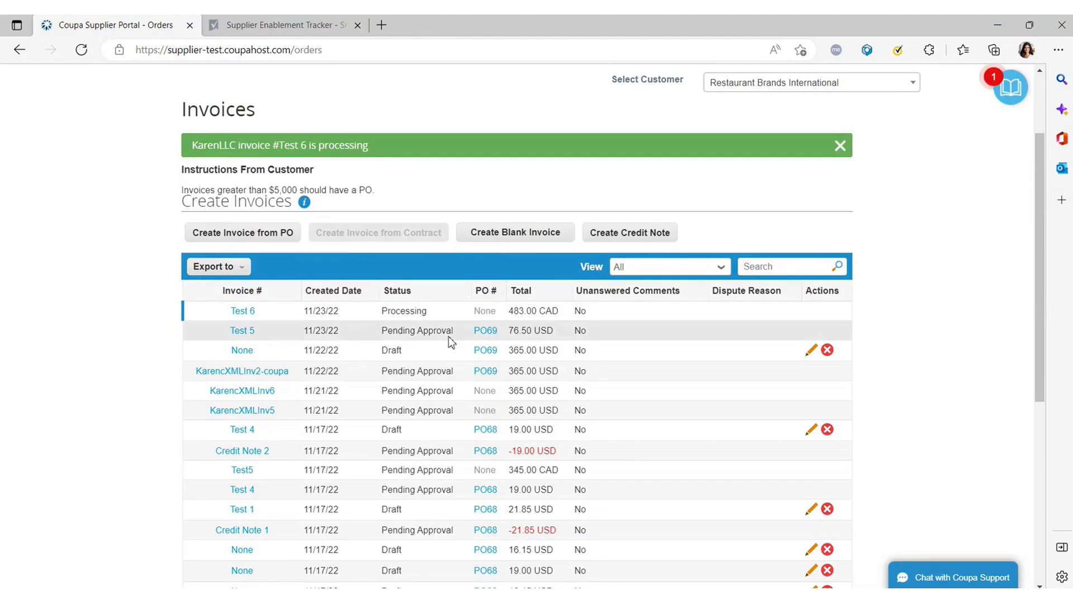
Check that Test 6 shows Processing with no PO, beside Test 5's Pending Approval.
drag(460, 335, 373, 337)
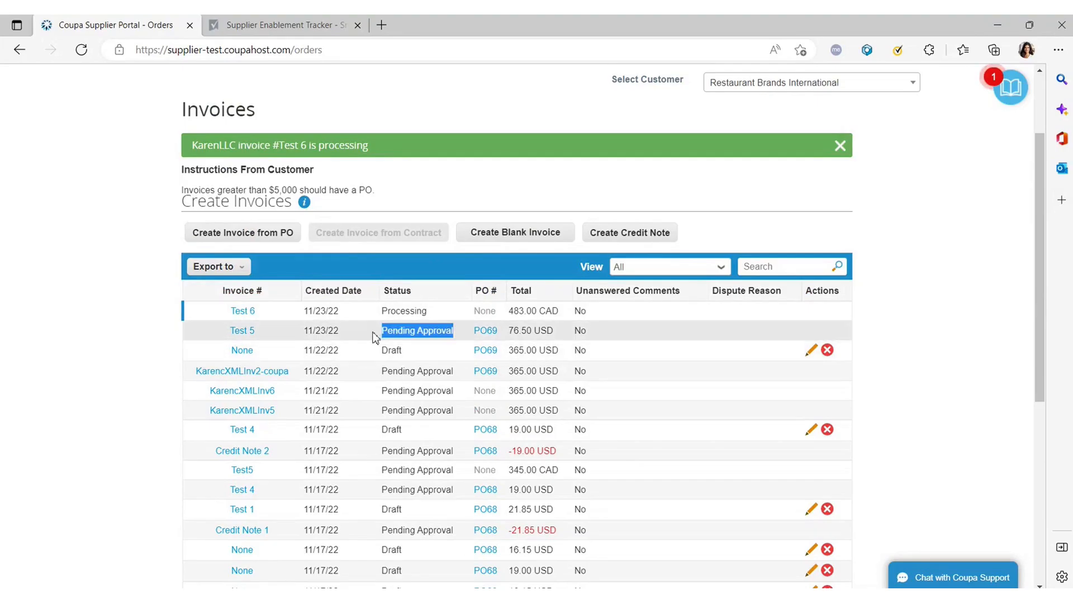
click(444, 315)
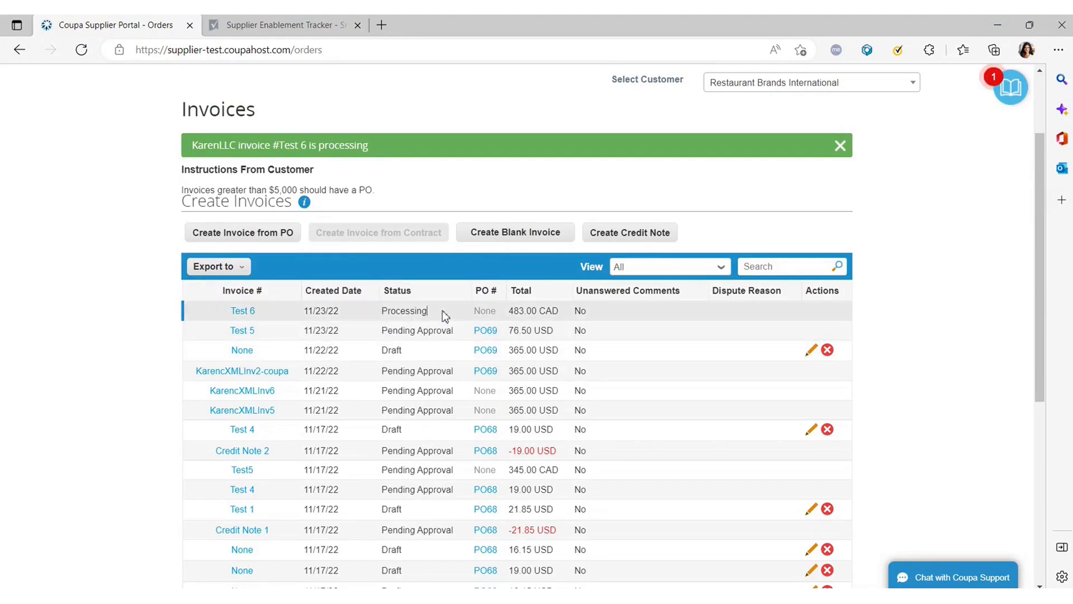
drag(444, 315, 383, 316)
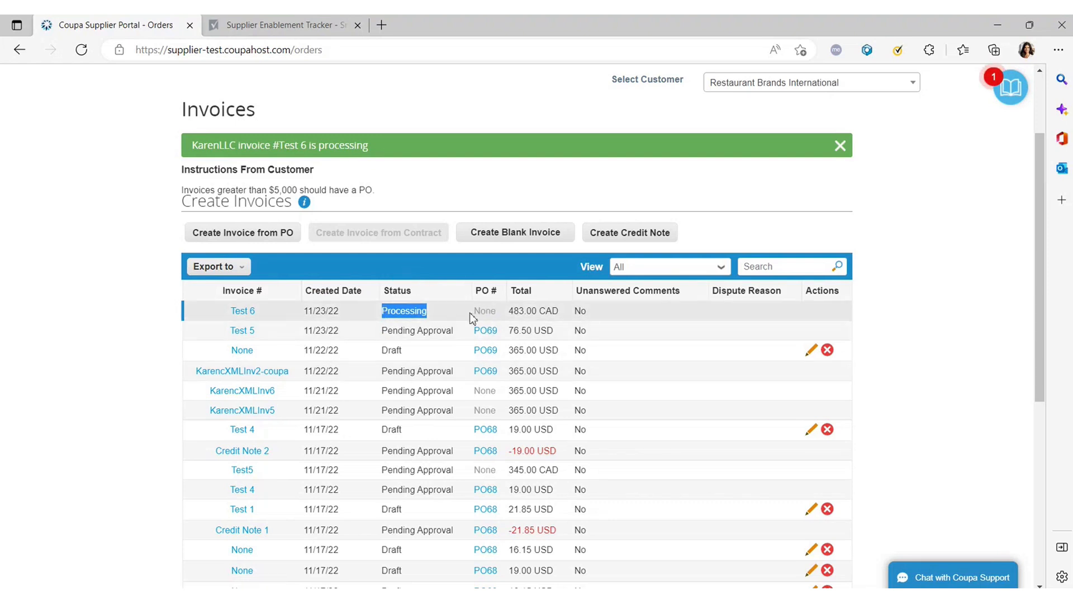
click(488, 312)
double_click(500, 317)
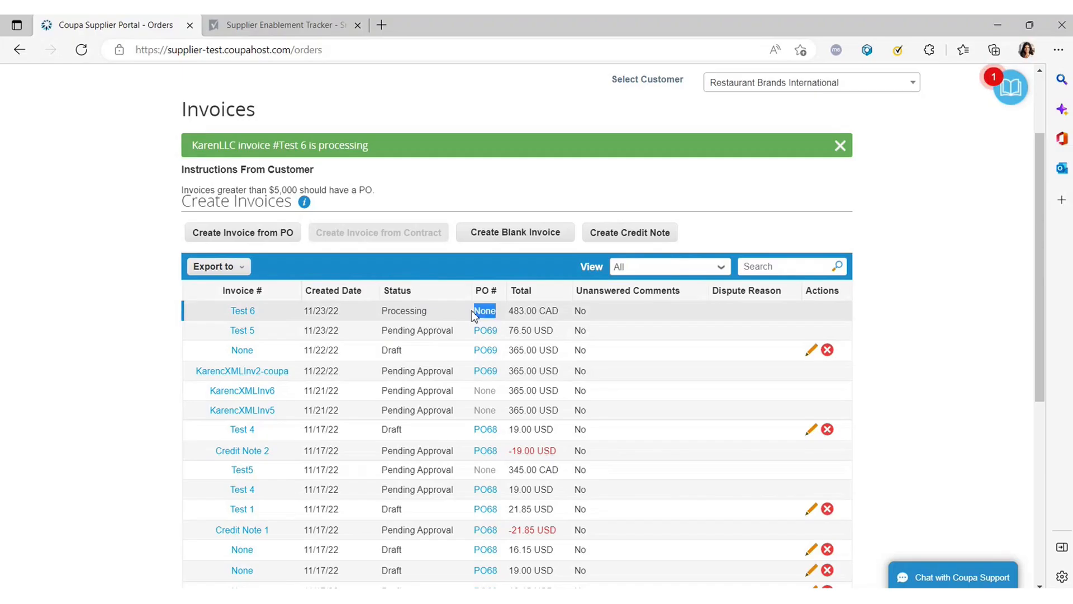
click(507, 316)
drag(506, 317, 459, 316)
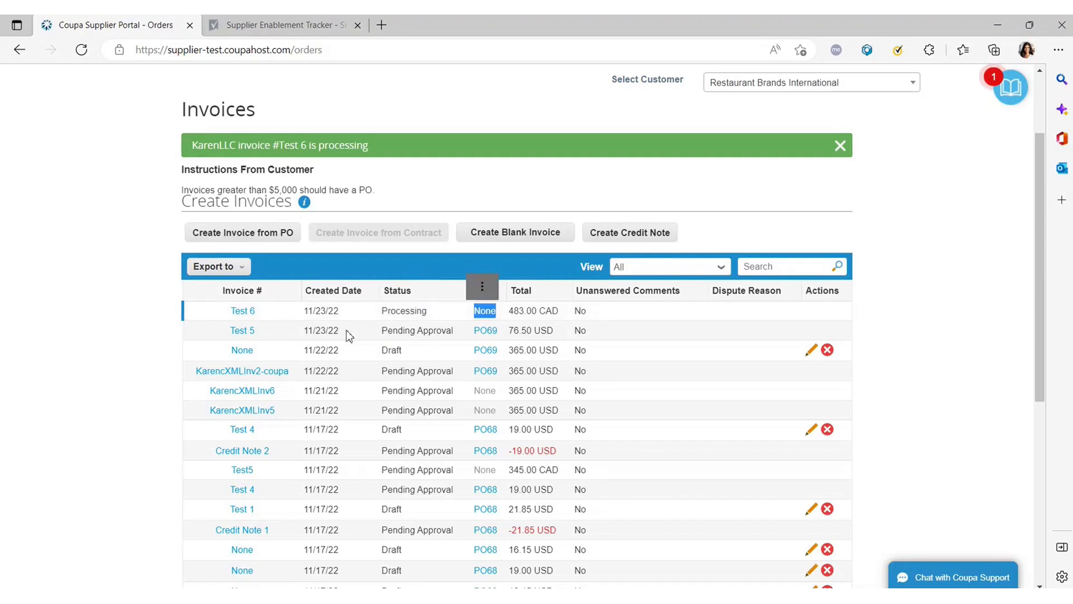
Read the customer instruction that invoices over $5,000 require a PO.
scroll(181, 381, up, 3)
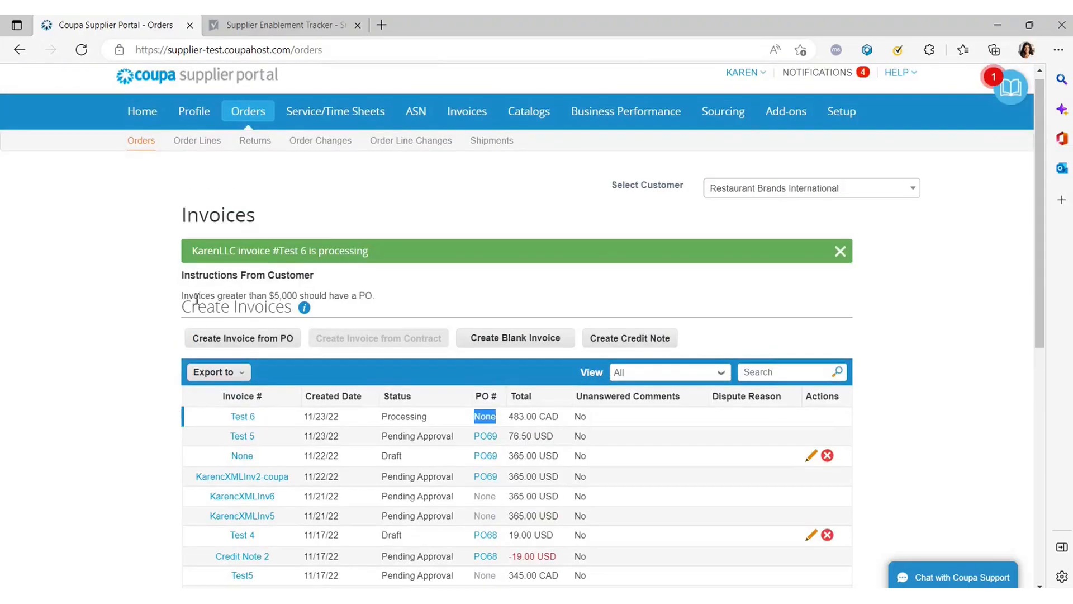
drag(183, 296, 344, 295)
click(380, 294)
drag(171, 309, 401, 294)
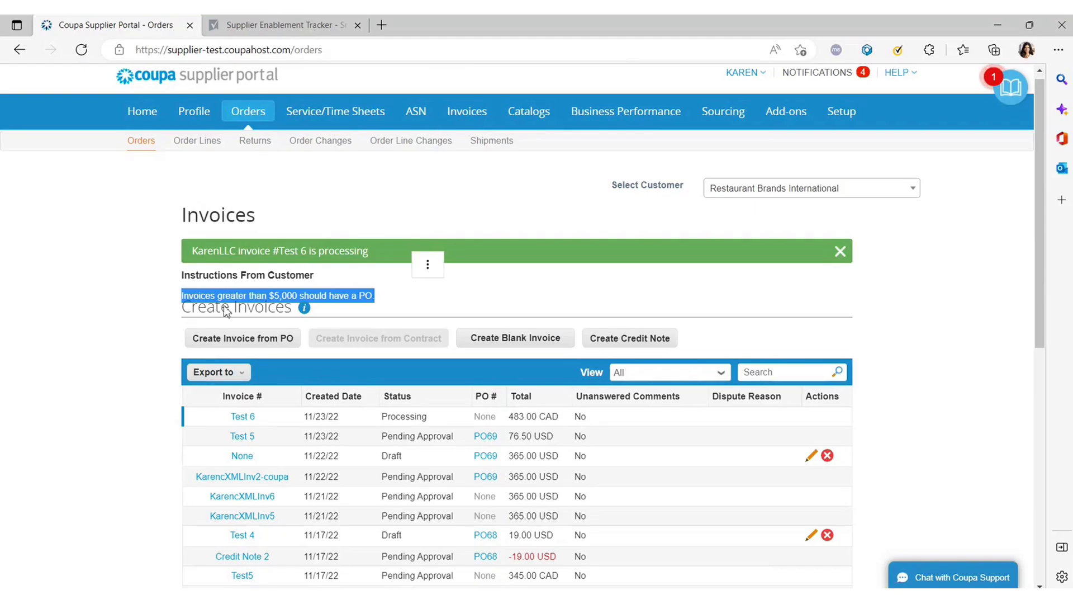
click(152, 312)
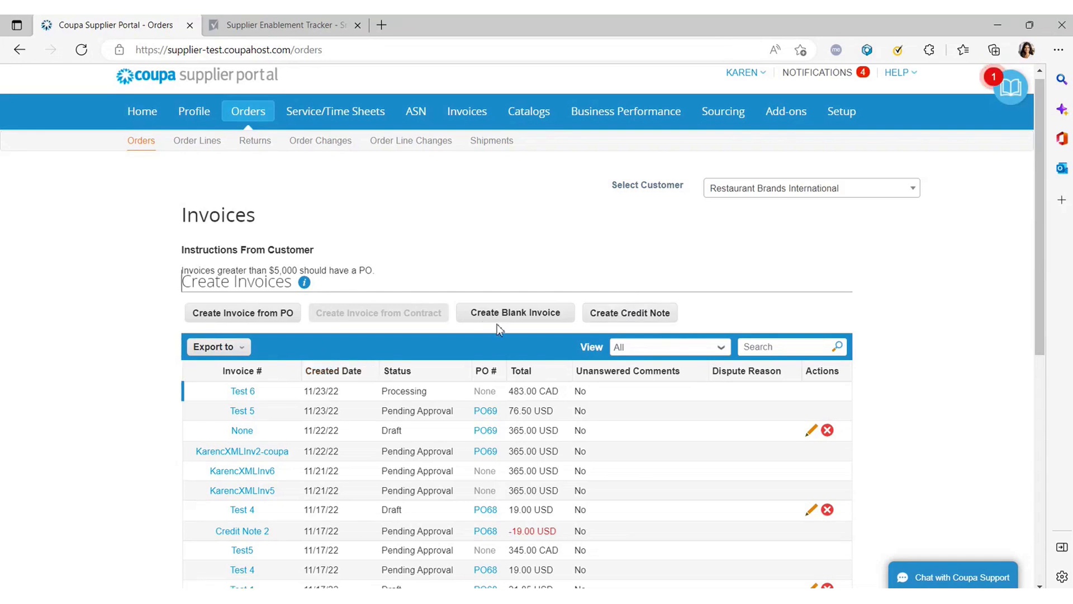
Start a new credit note and pick invoice Test 5 to credit.
click(636, 316)
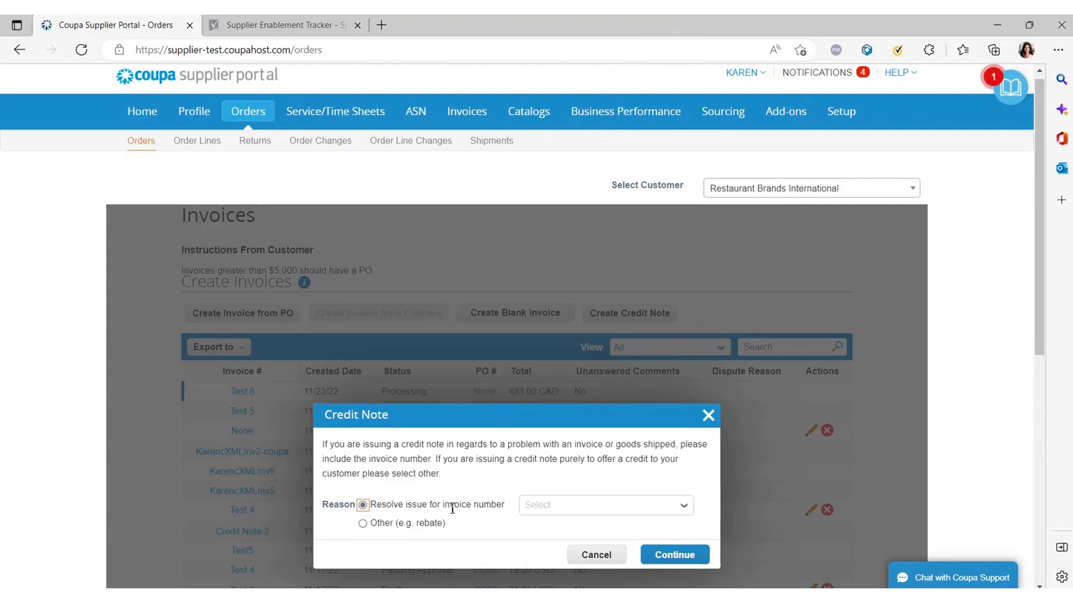
click(589, 511)
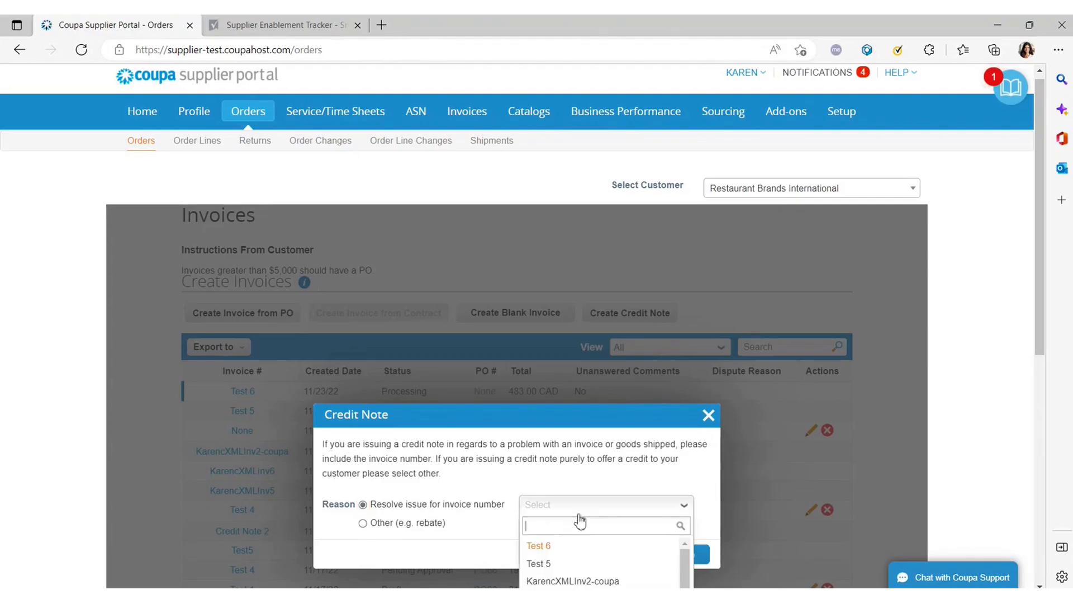
click(545, 565)
click(564, 511)
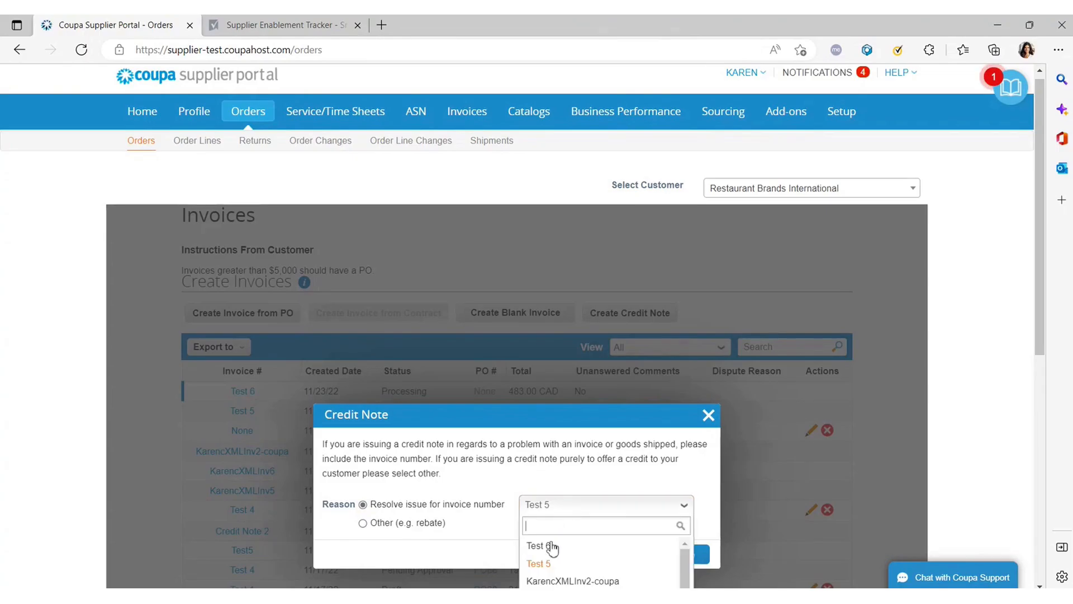
click(551, 563)
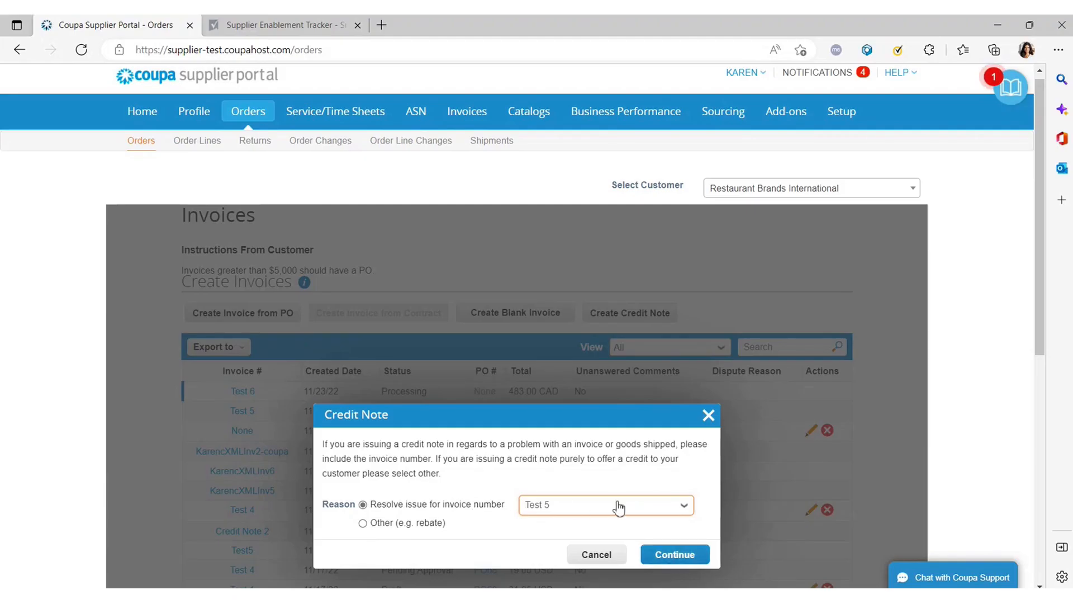
Read the correction options for Test 5, including full cancellation.
click(672, 556)
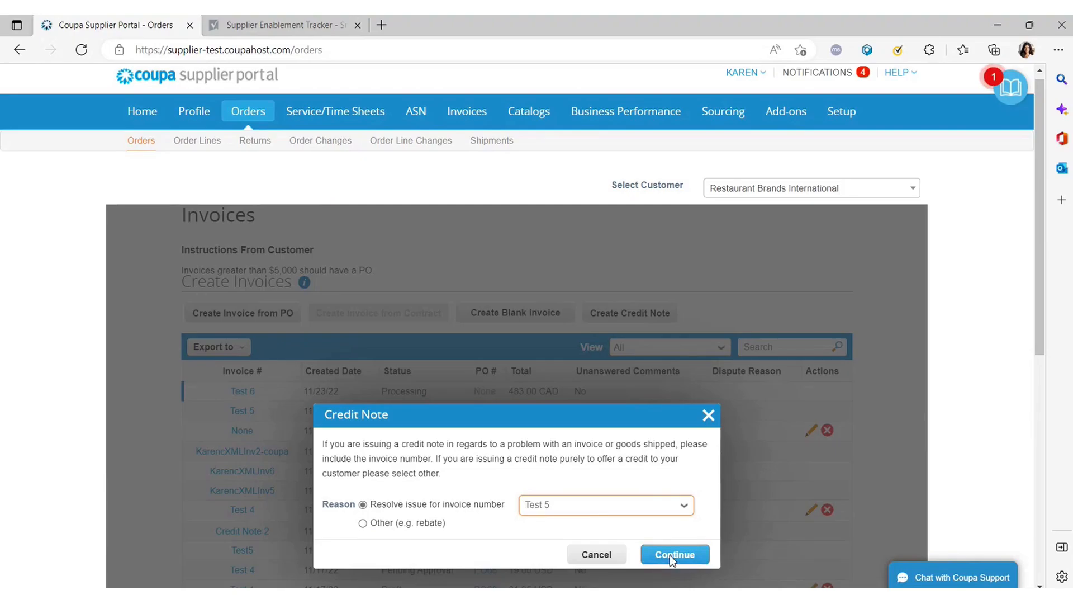
scroll(495, 476, down, 2)
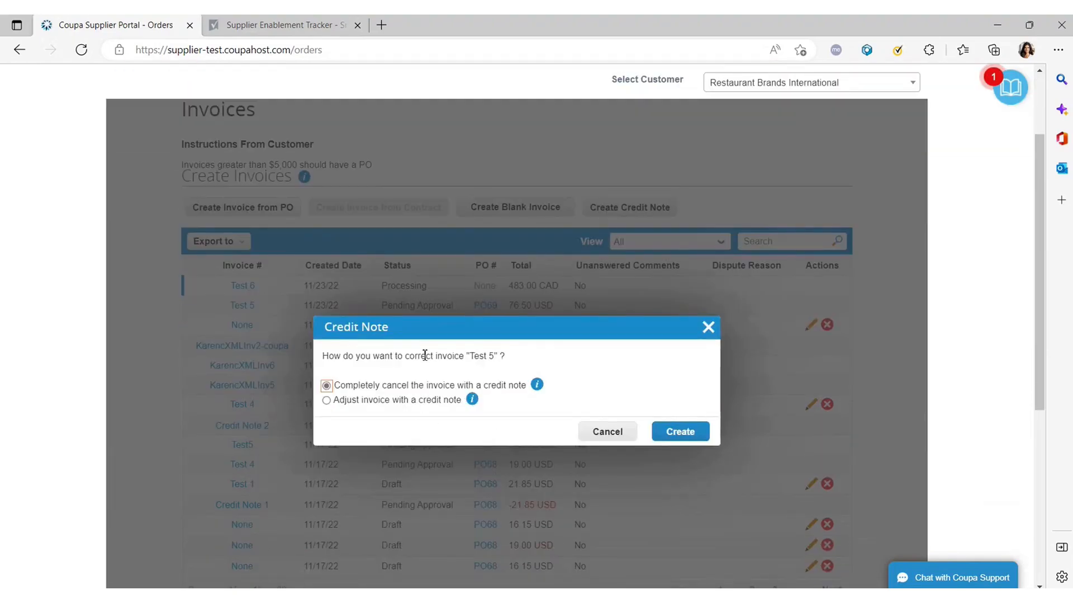
drag(513, 359, 424, 350)
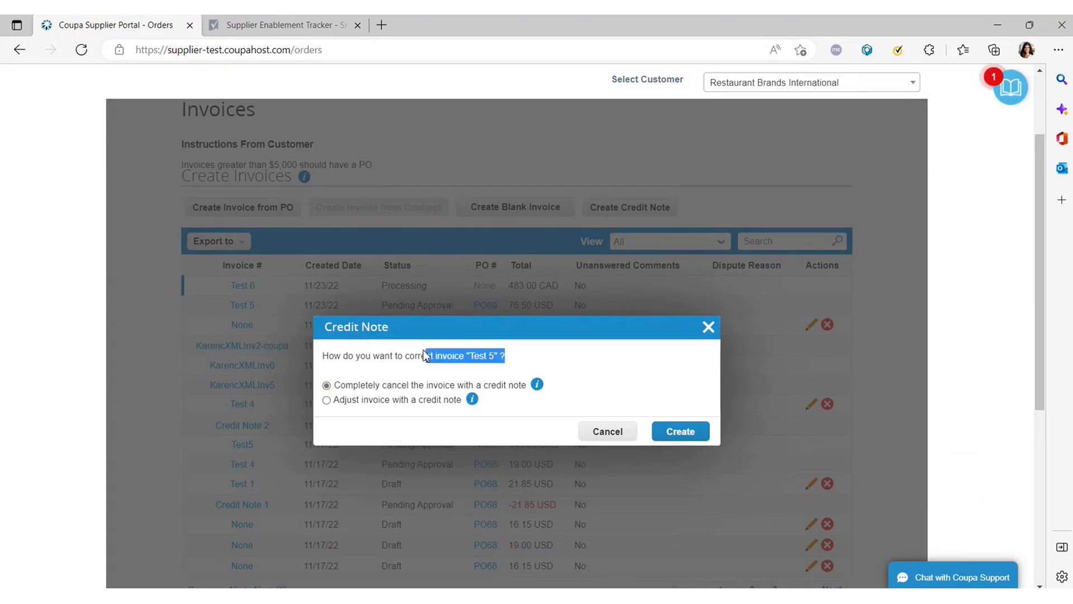
click(419, 385)
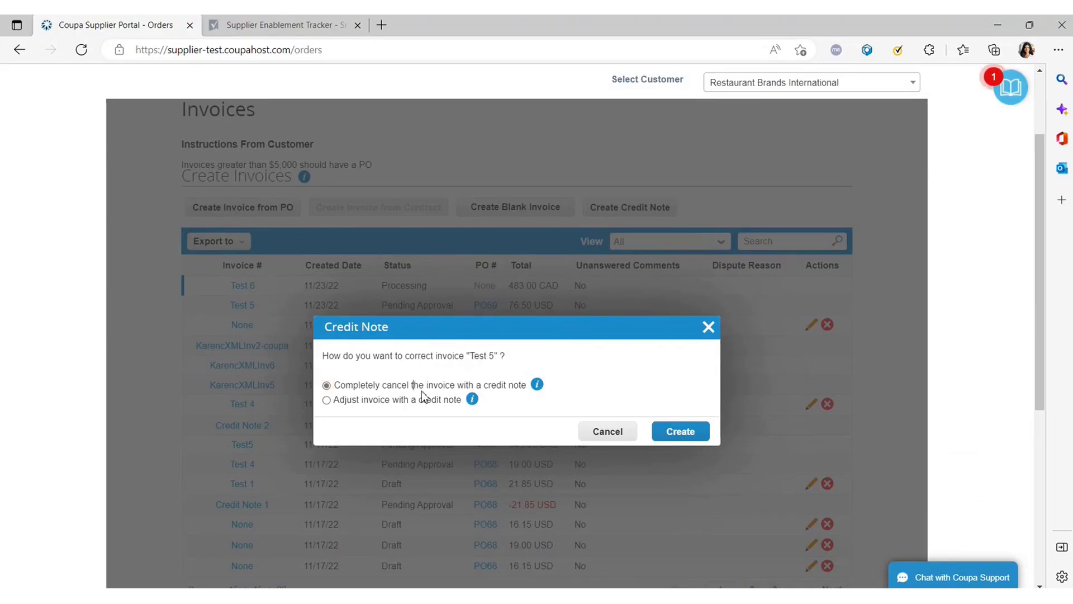
drag(379, 384, 506, 385)
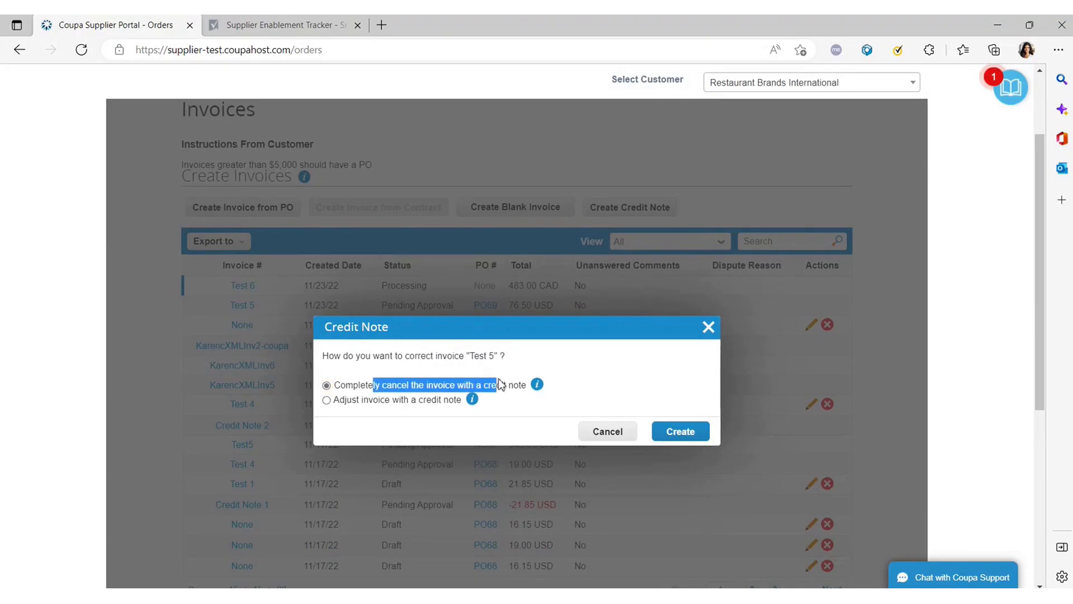
click(356, 382)
drag(354, 385, 451, 385)
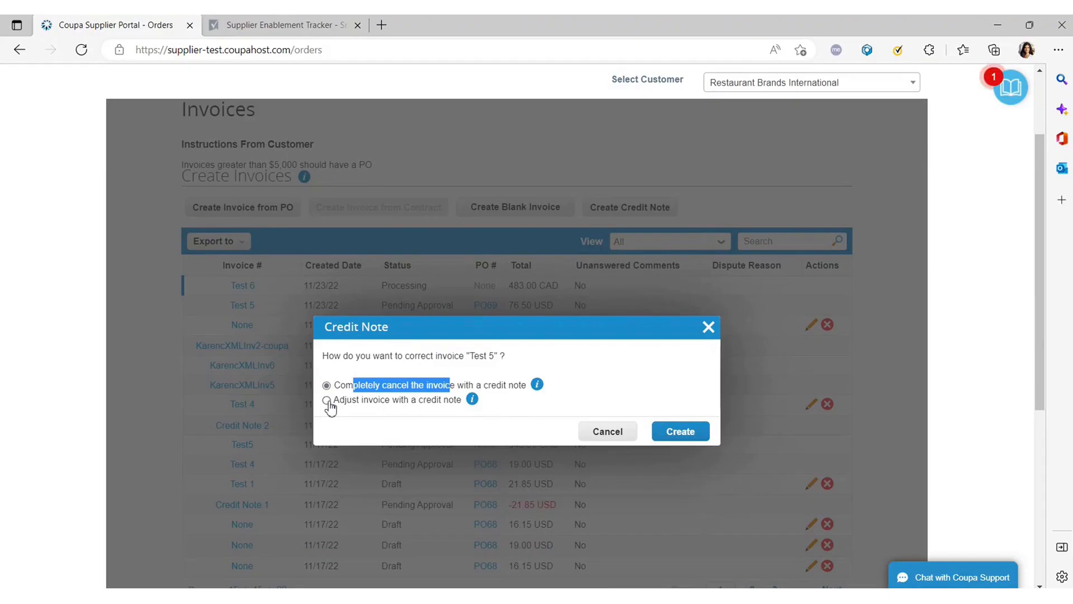
Choose 'Adjust invoice with a credit note' and create the credit note.
click(327, 401)
mouse_move(534, 385)
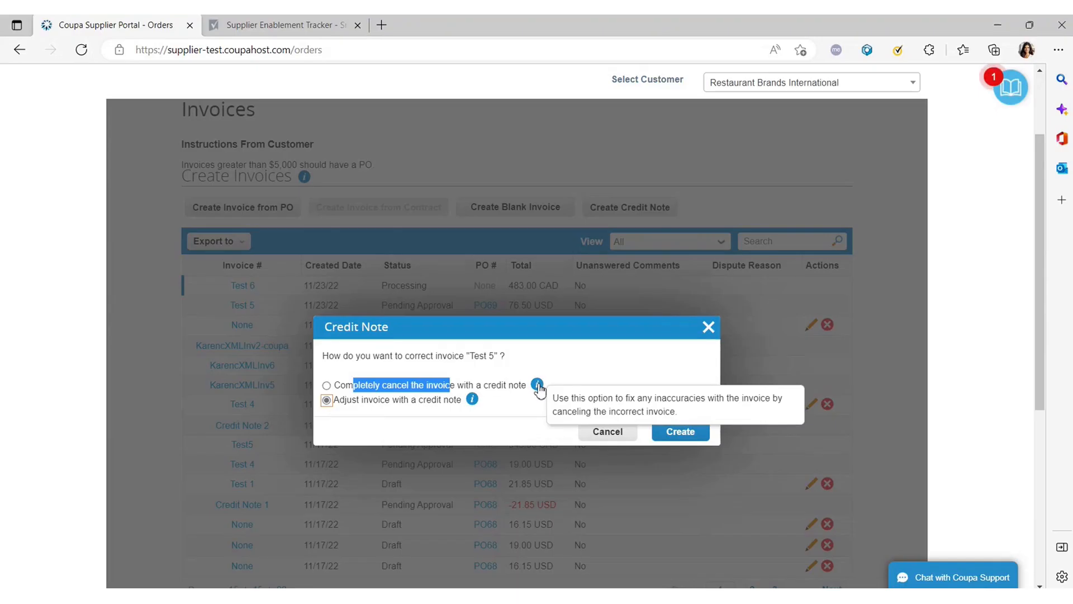
mouse_move(472, 406)
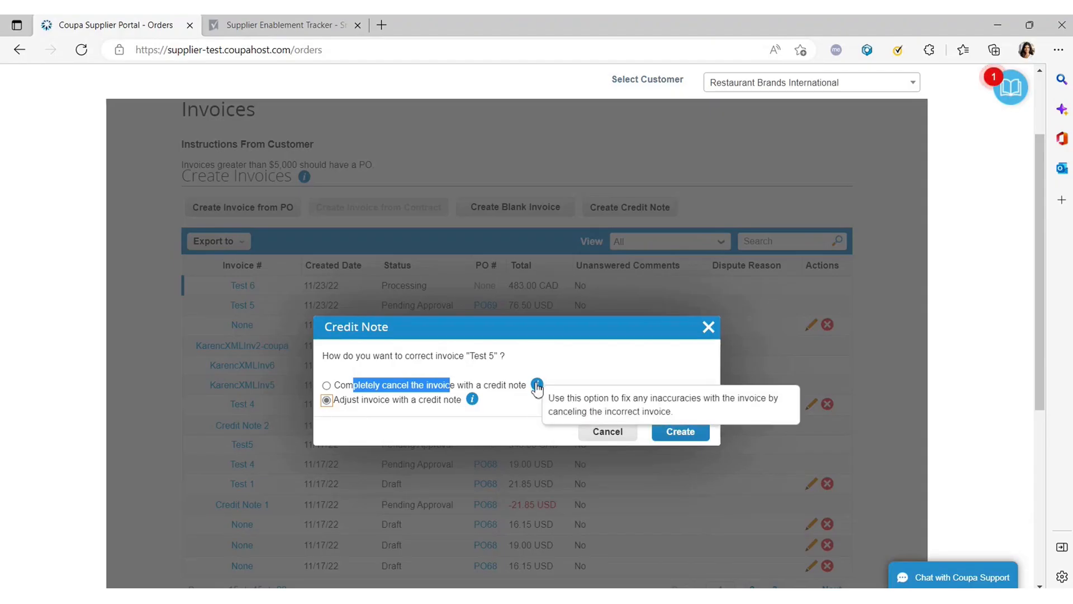
mouse_move(537, 388)
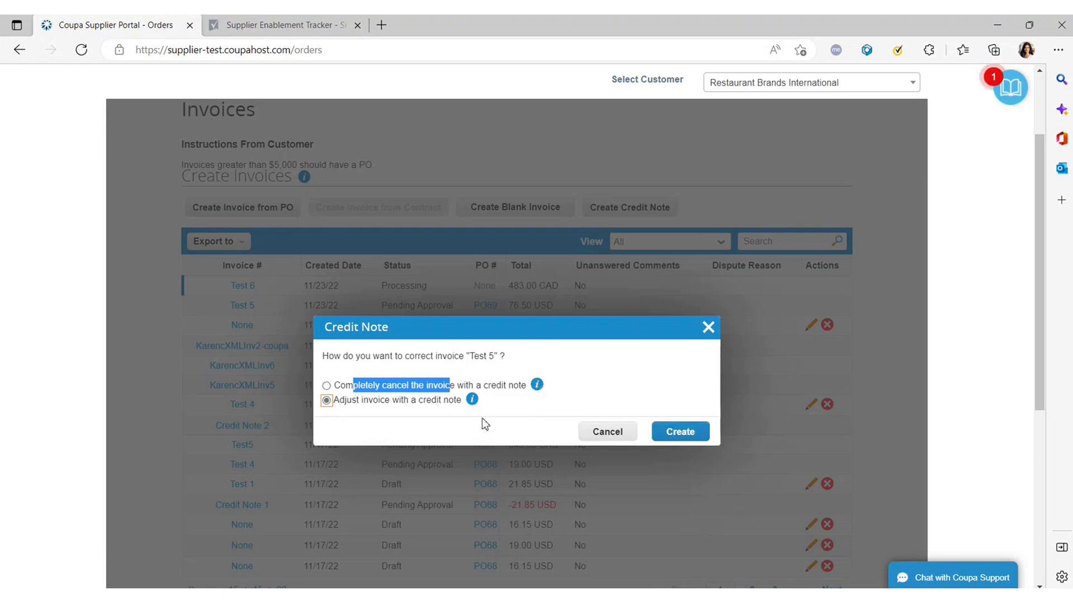
click(692, 433)
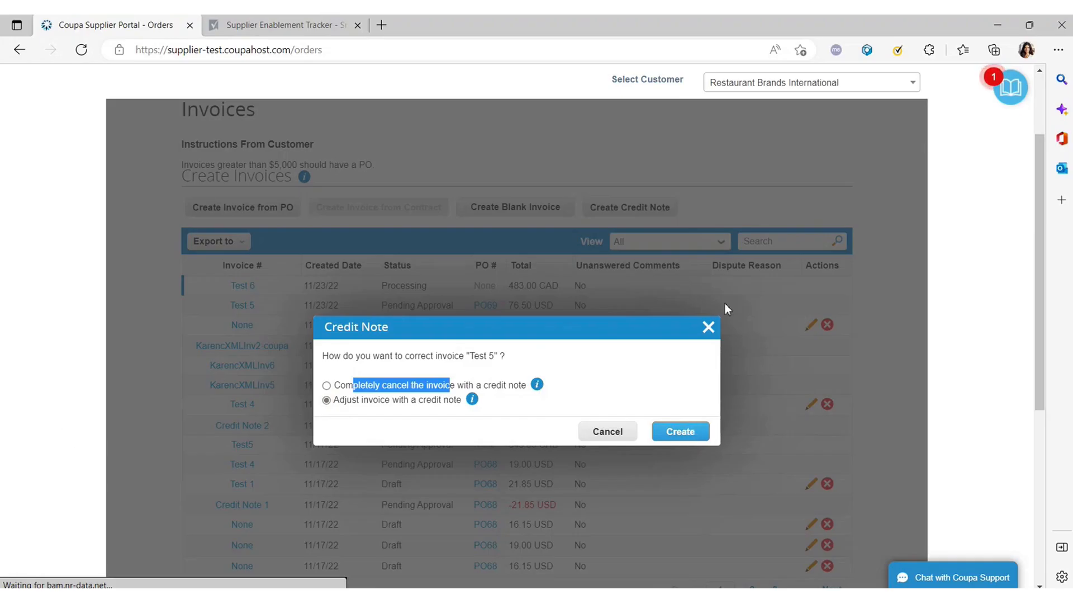
click(662, 427)
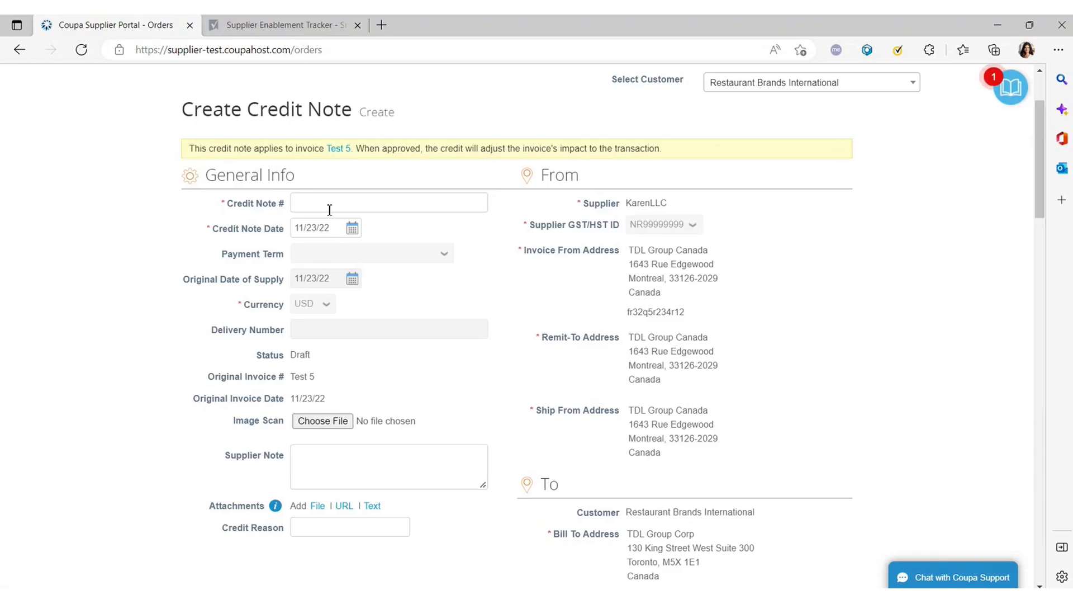
Inspect the credit note number field and the 11/23/22 date calendar.
click(329, 203)
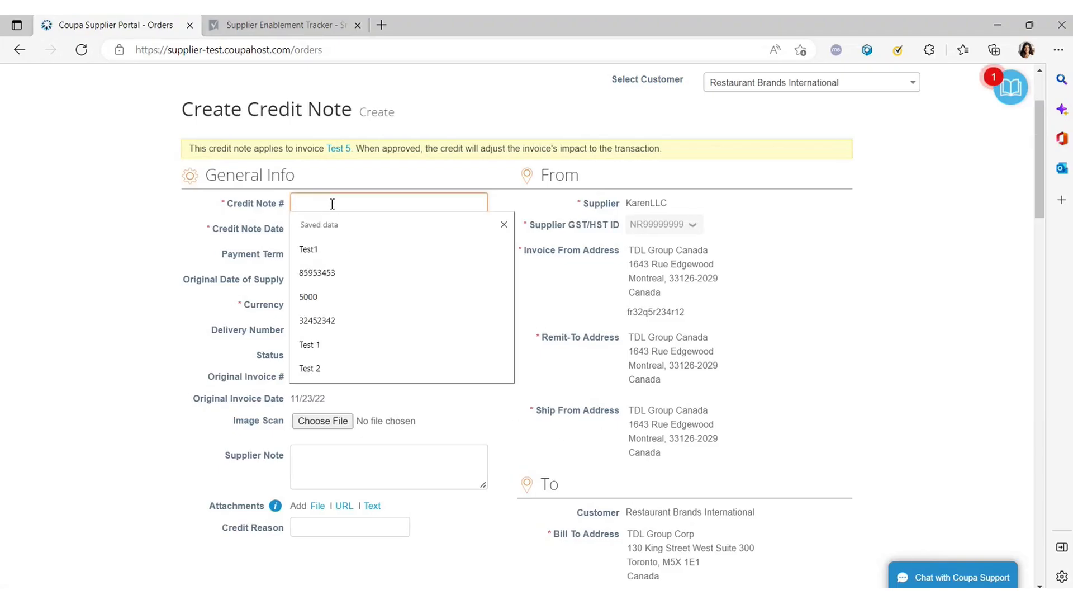
click(274, 228)
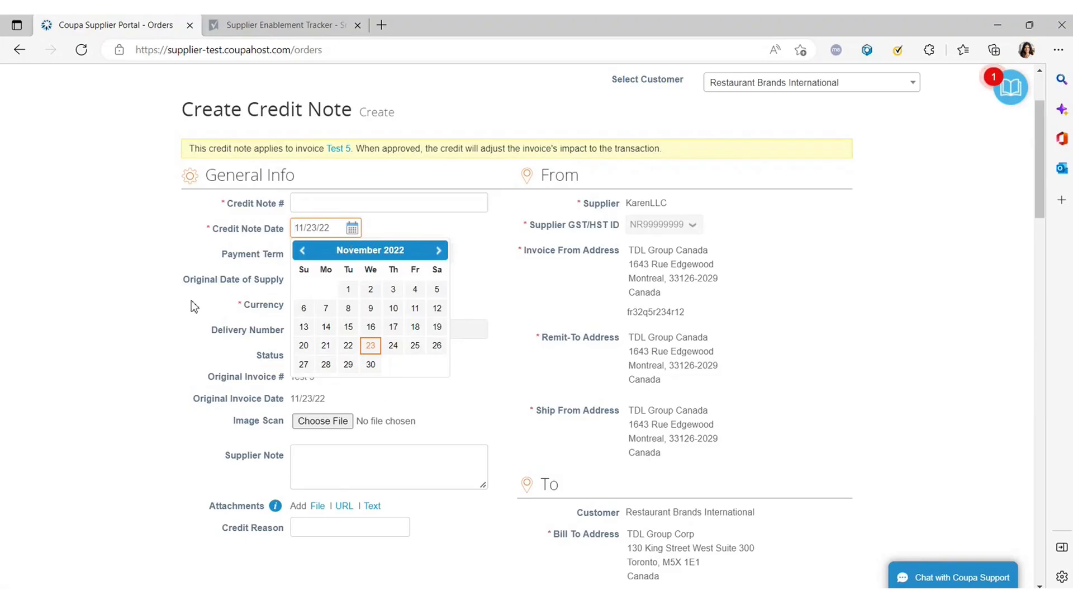
click(255, 246)
click(216, 204)
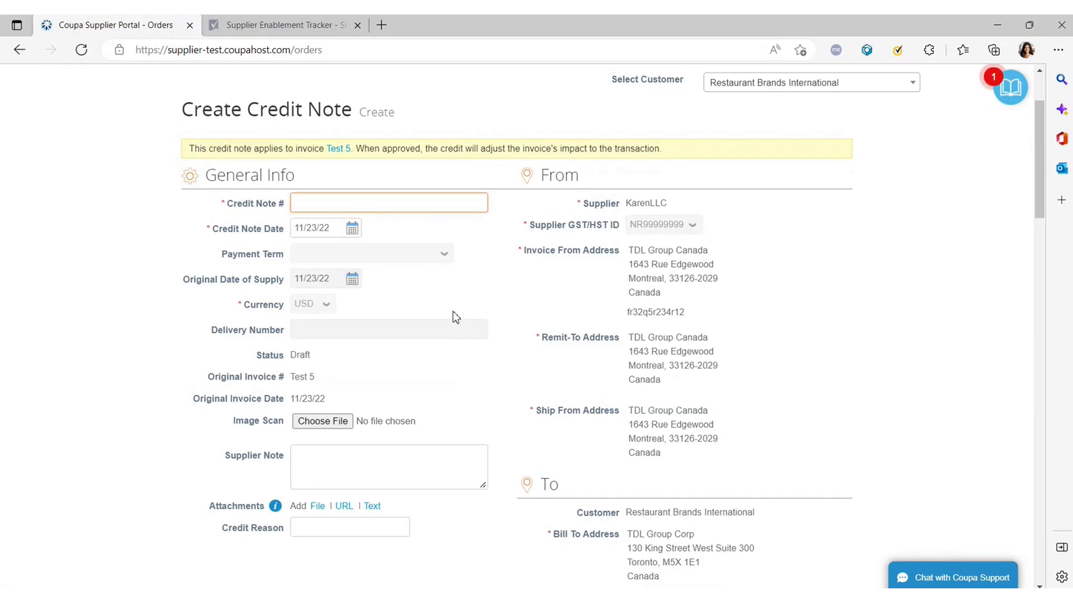
scroll(442, 309, down, 2)
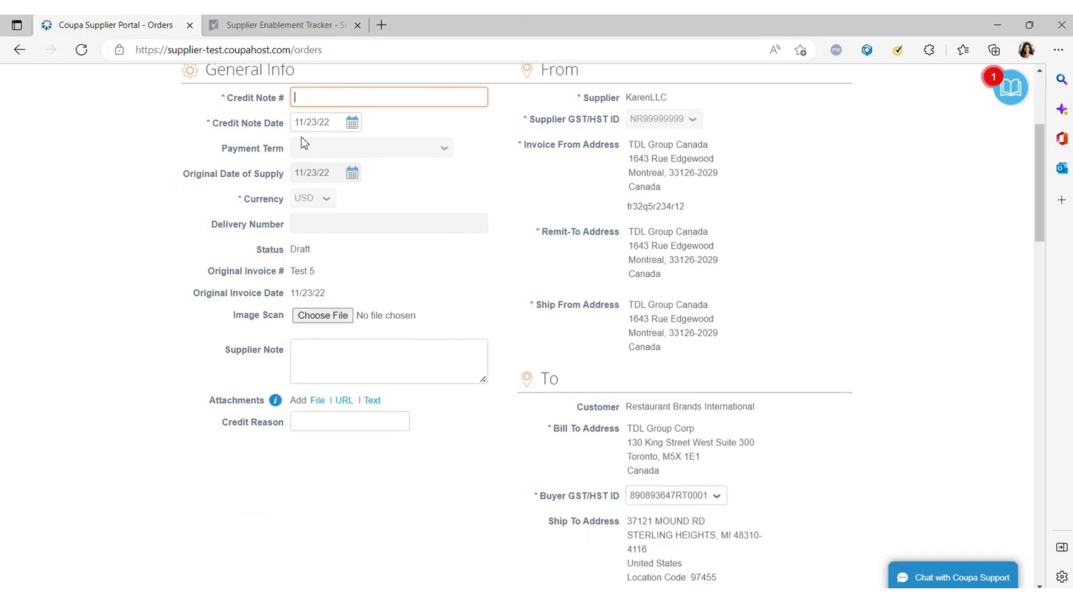
click(320, 99)
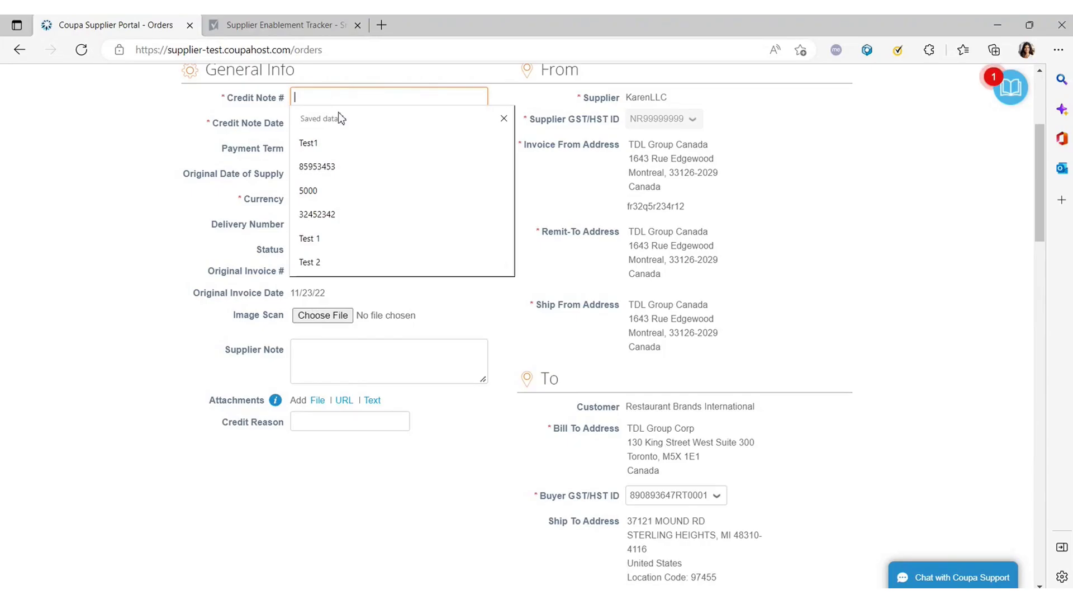
key(F12)
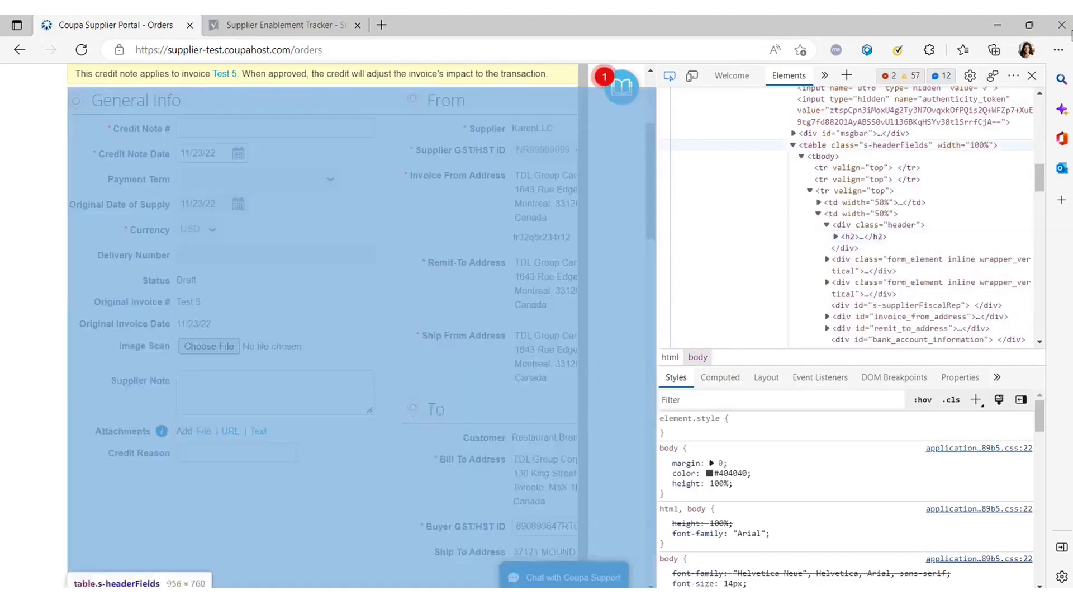
key(F12)
Autofill 'Credit Note 2' and change it to 'Credit Note 3'.
click(324, 102)
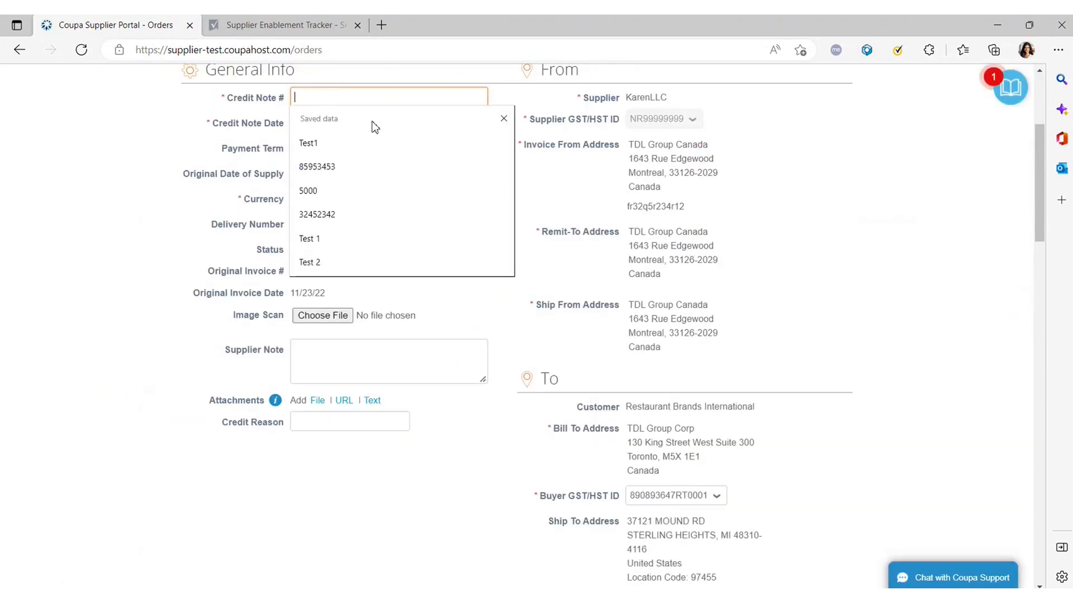
text(Cred)
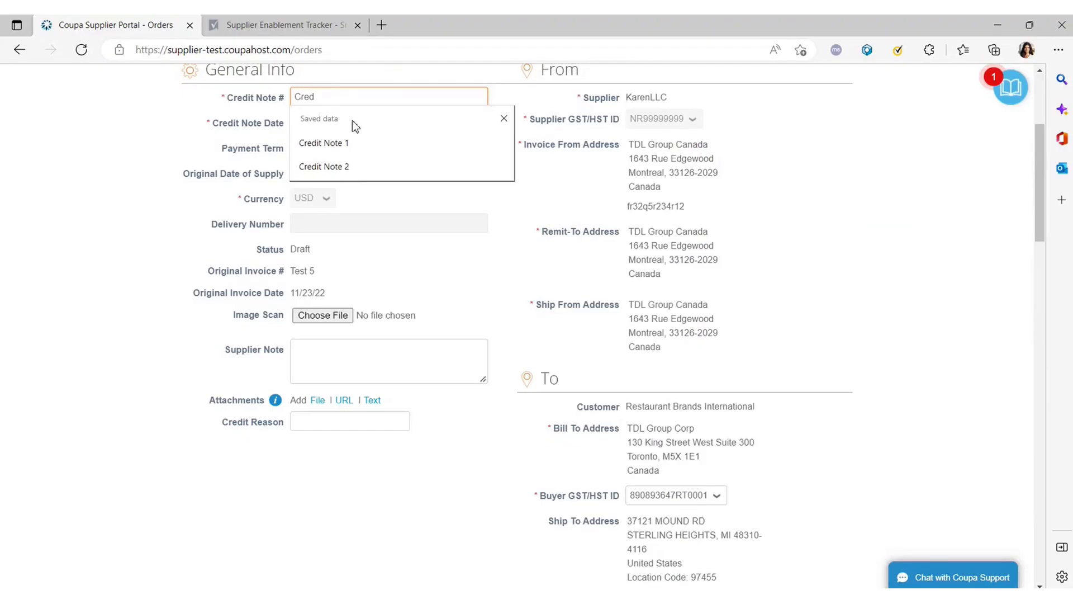
click(354, 166)
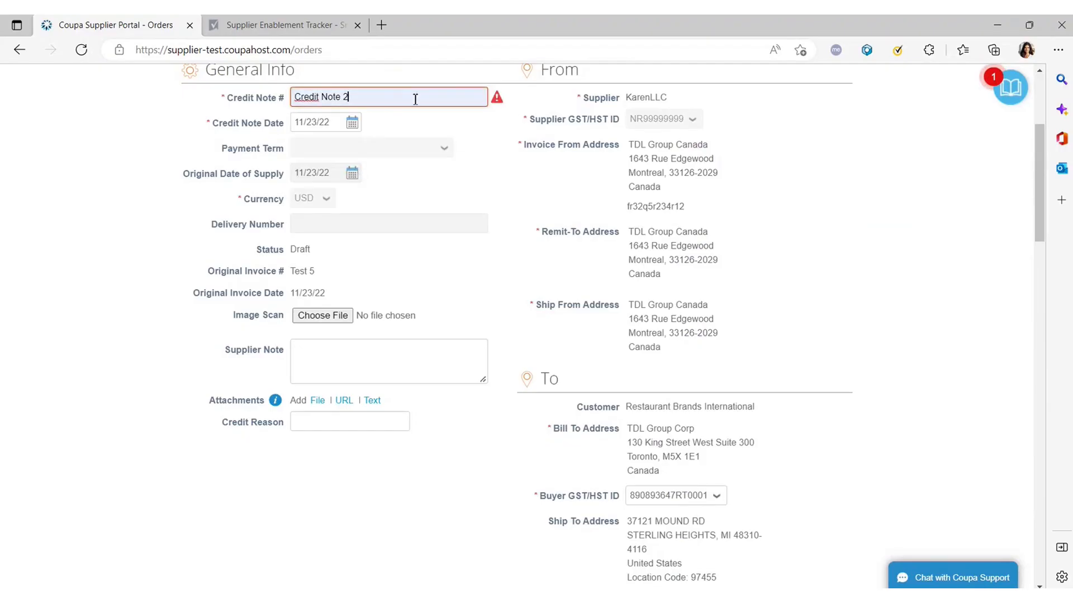
mouse_move(497, 100)
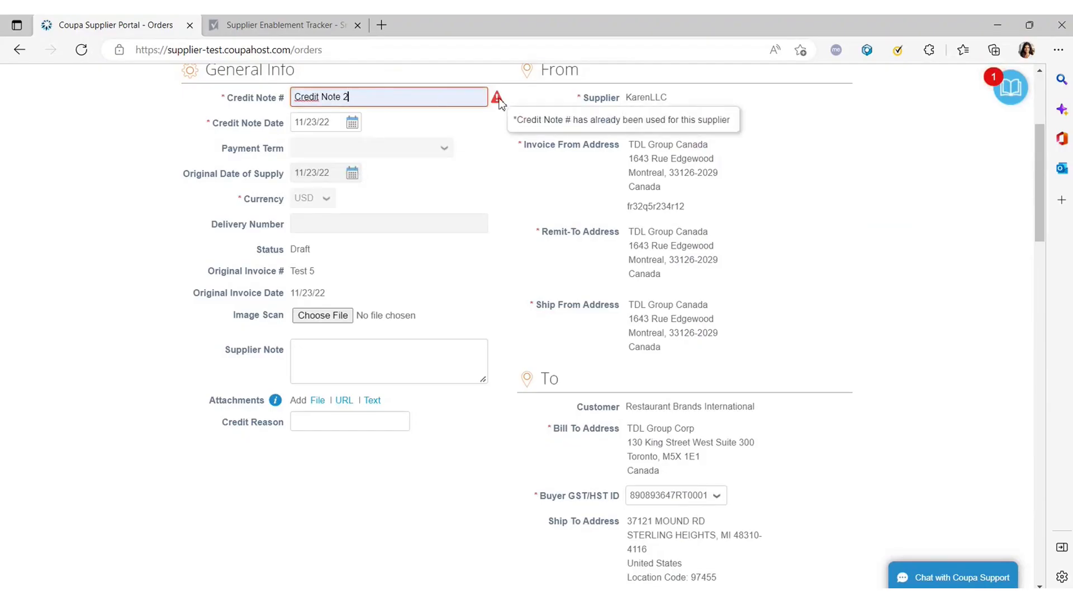
double_click(345, 100)
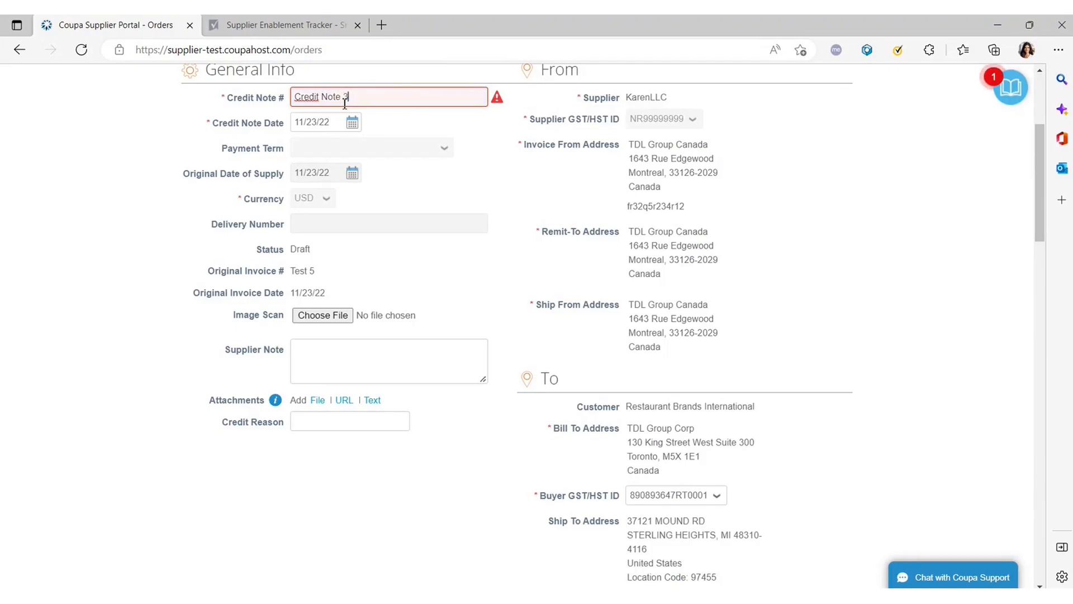
text(3)
click(451, 219)
scroll(506, 214, down, 2)
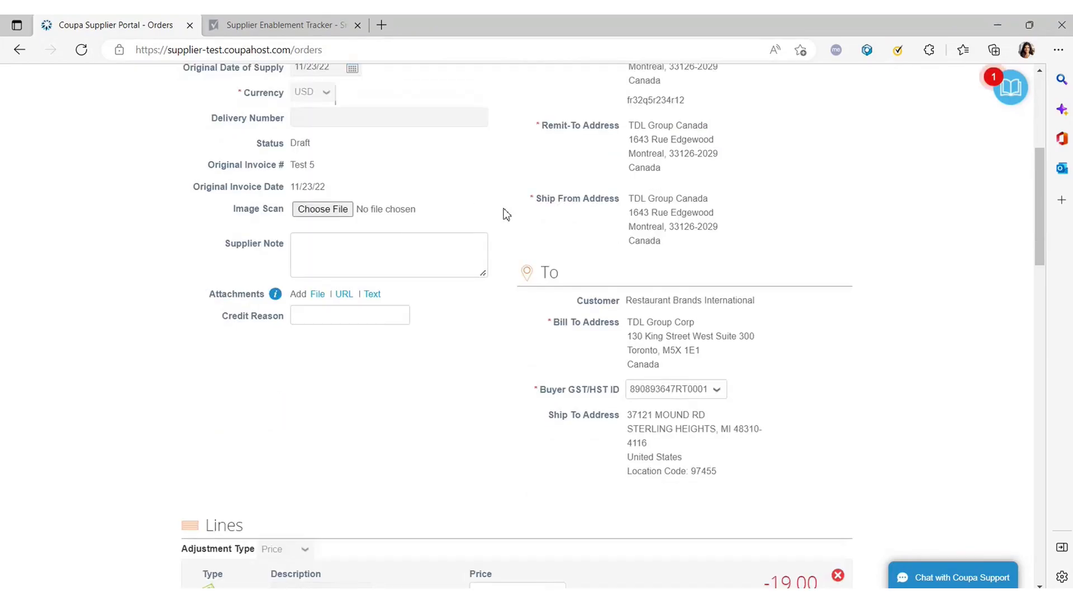
Look over the BookHold -19.00 price and the test line's quantity on the credit note.
scroll(484, 333, down, 5)
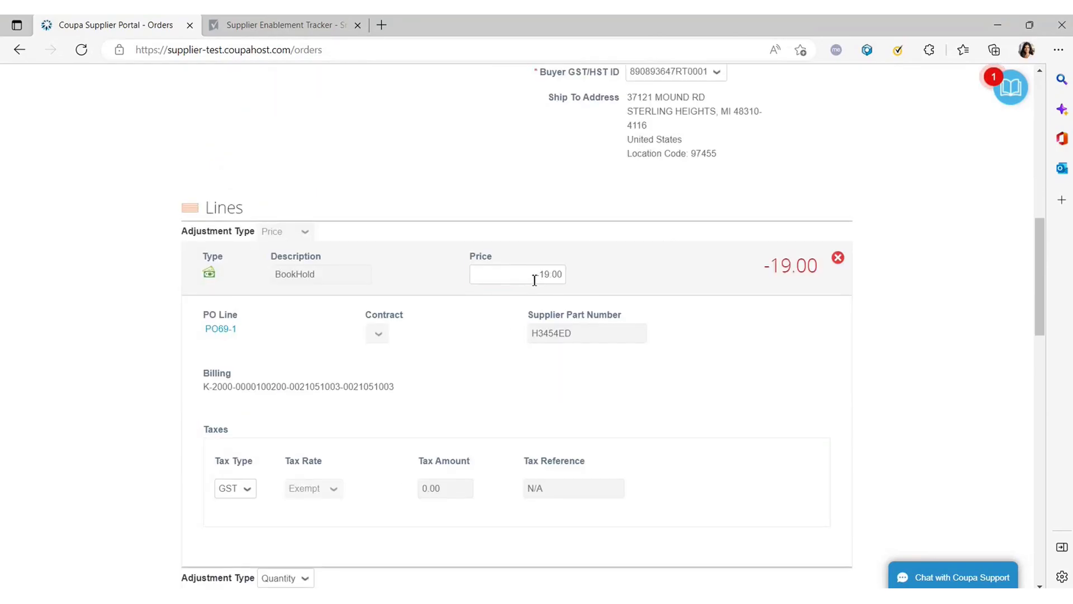
click(535, 279)
double_click(547, 273)
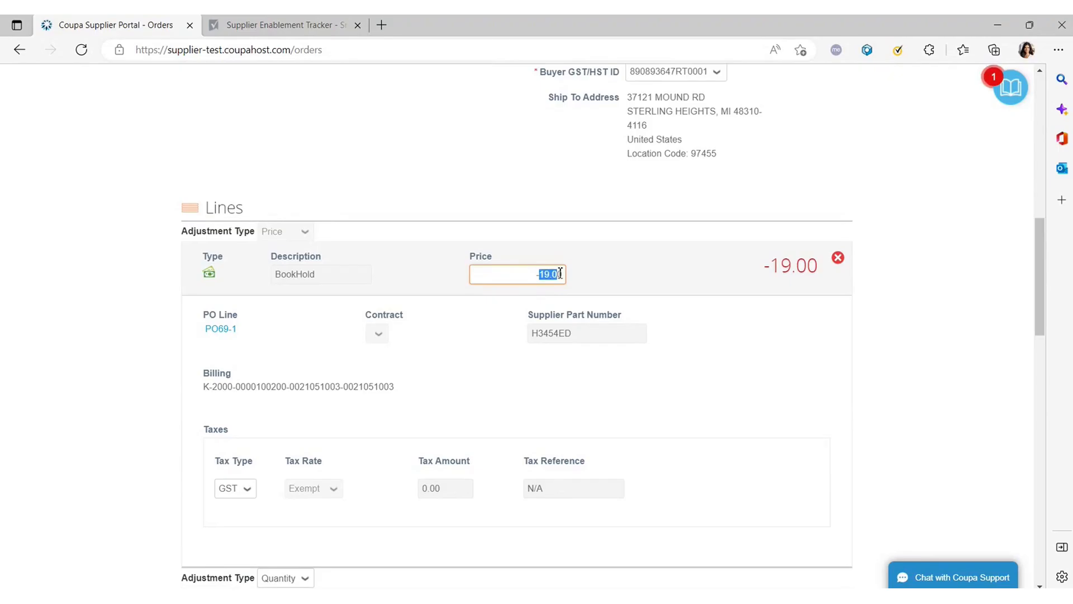
click(630, 270)
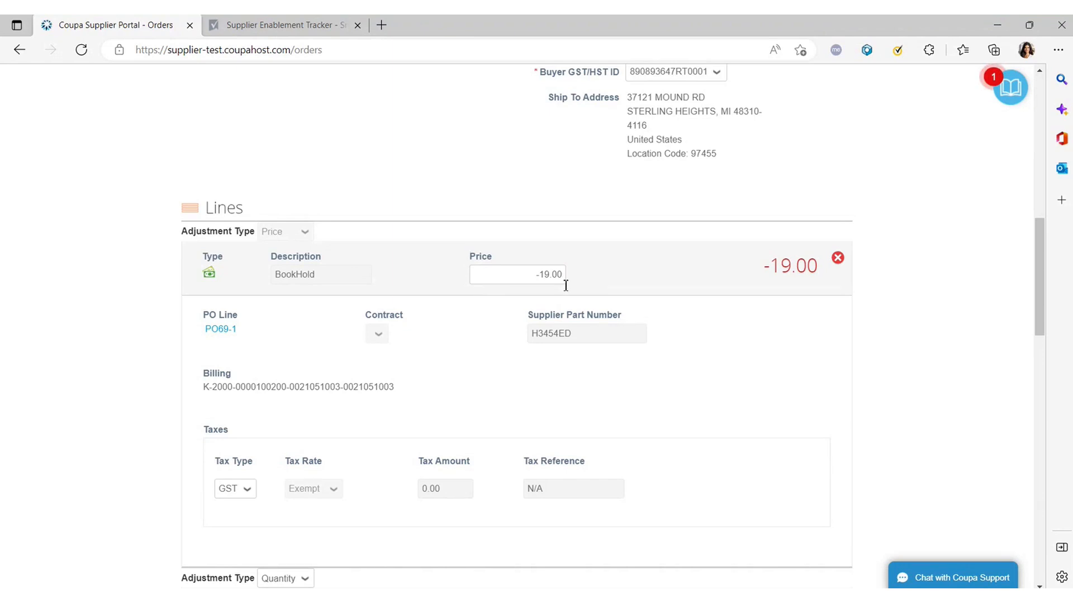
scroll(564, 282, down, 5)
scroll(566, 285, up, 9)
scroll(573, 289, up, 2)
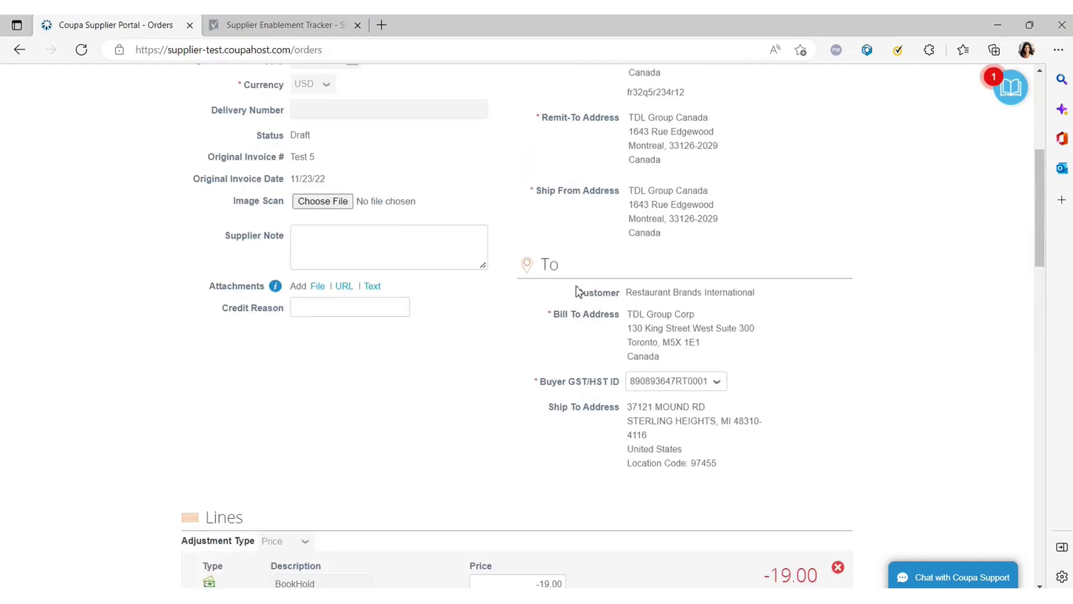
scroll(653, 350, up, 2)
scroll(653, 351, down, 2)
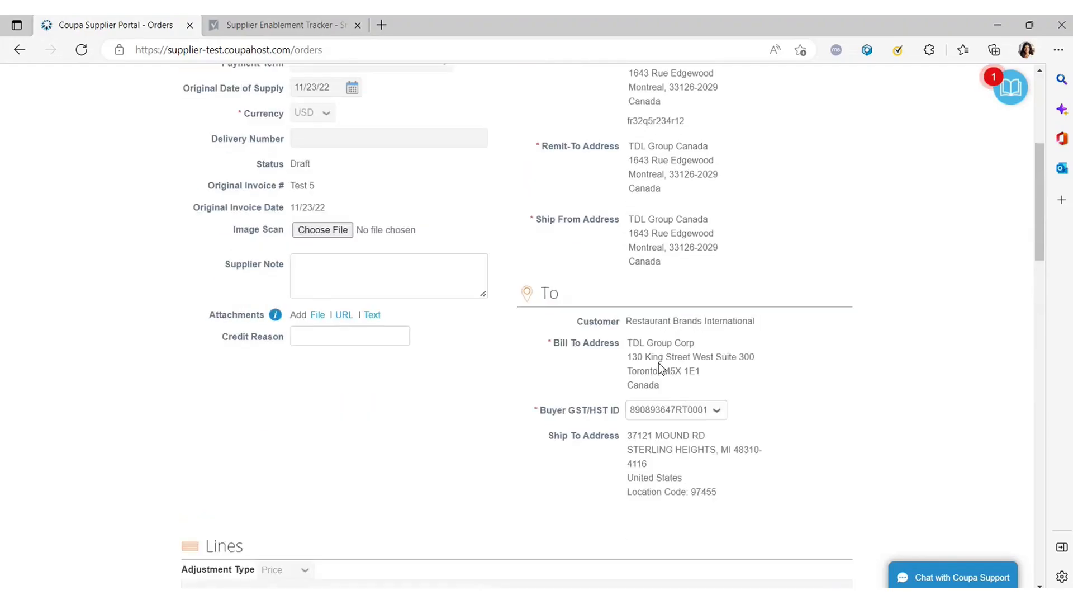
scroll(590, 354, down, 9)
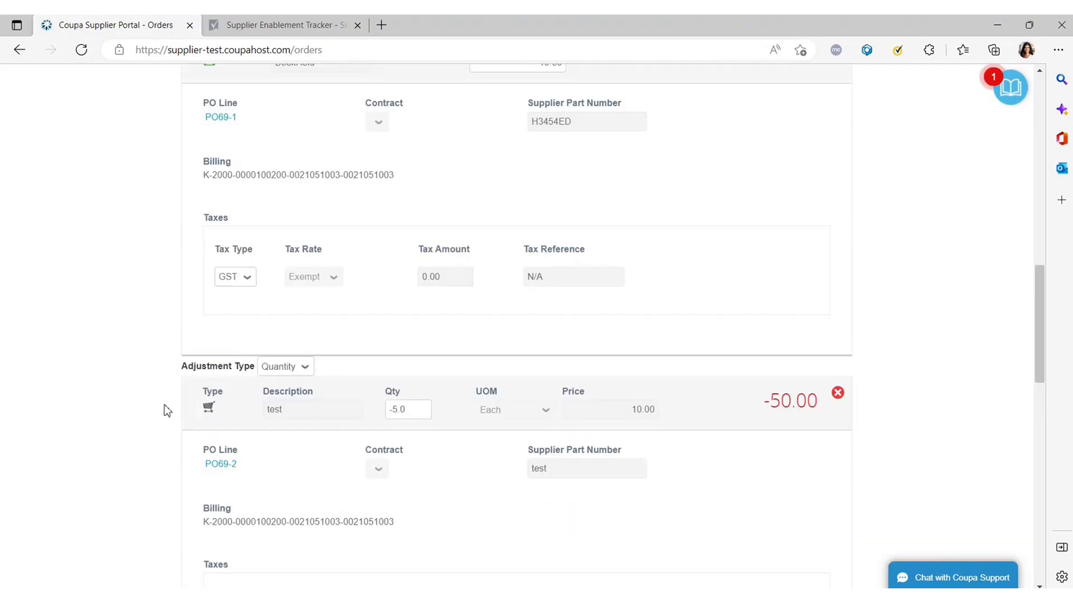
scroll(340, 383, down, 2)
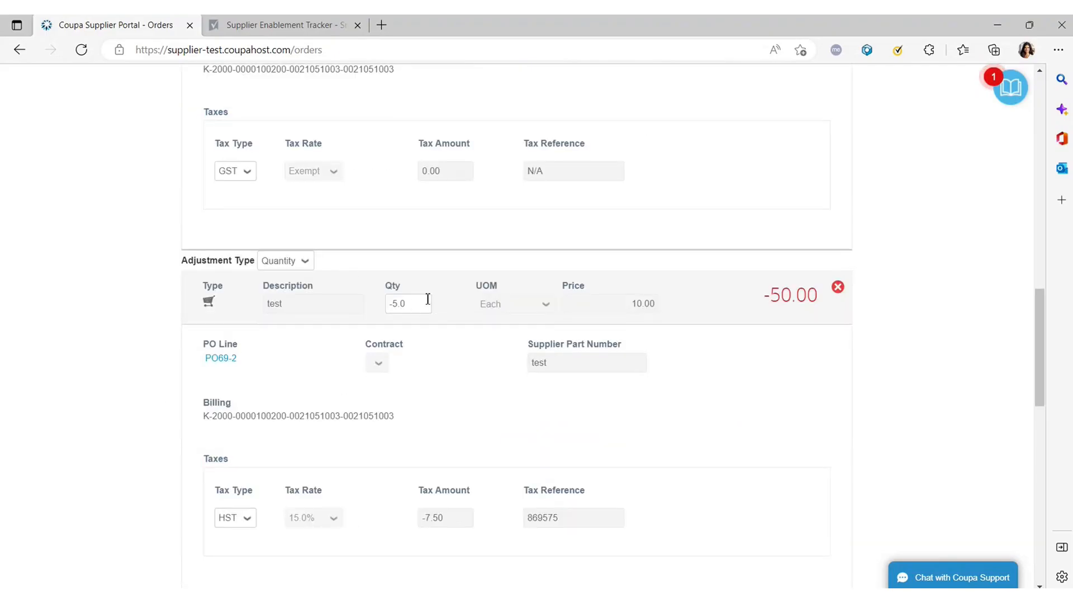
scroll(426, 300, up, 6)
drag(538, 275, 576, 271)
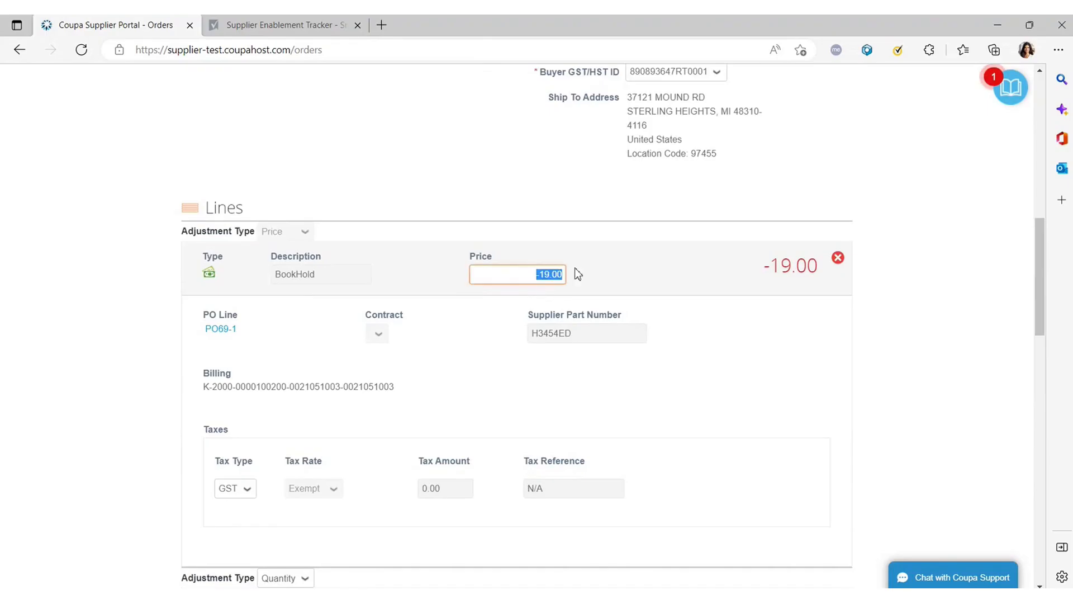
scroll(571, 273, down, 6)
drag(426, 309, 361, 306)
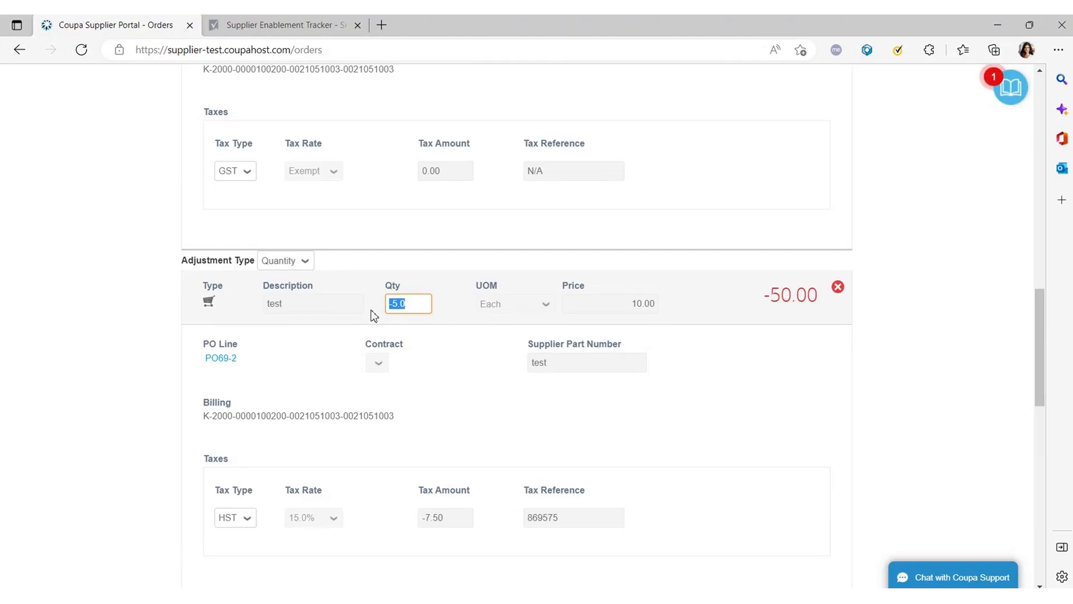
scroll(373, 316, up, 4)
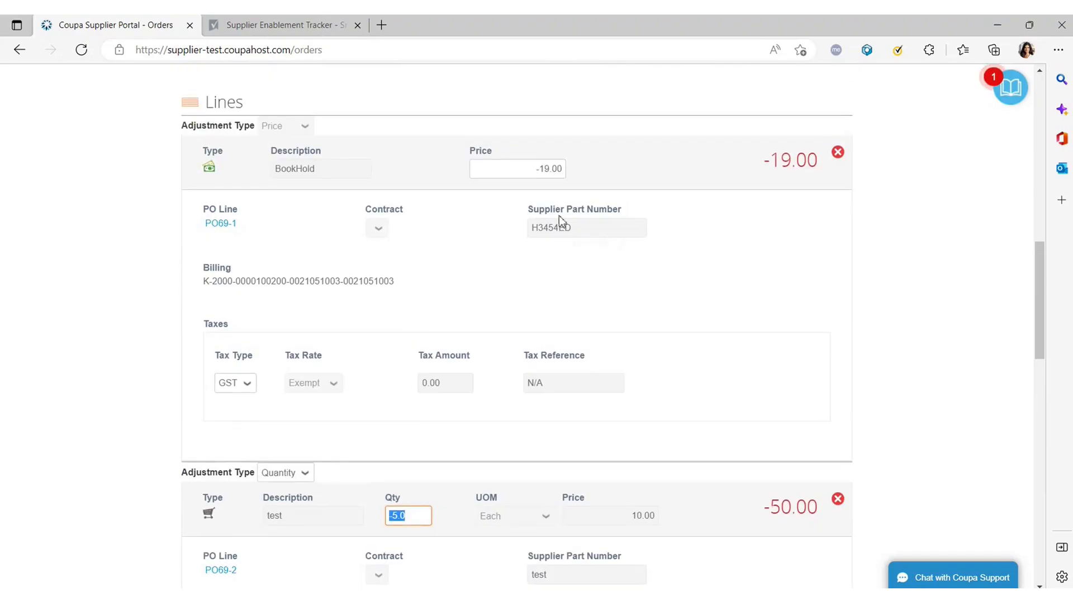
Change the BookHold price credit from -19.00 to -5.00.
click(546, 170)
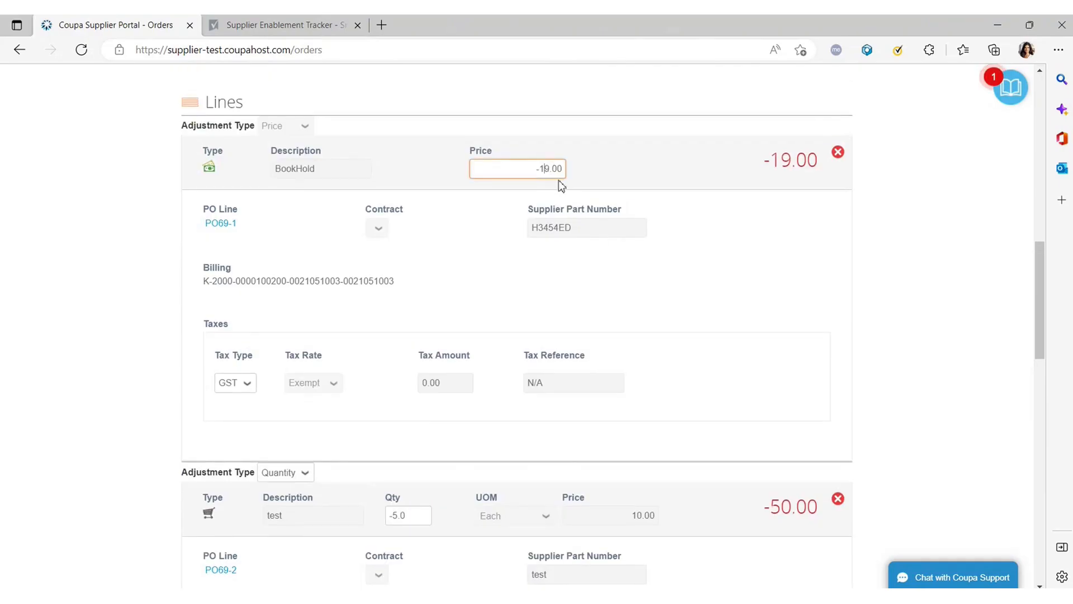
scroll(559, 185, up, 2)
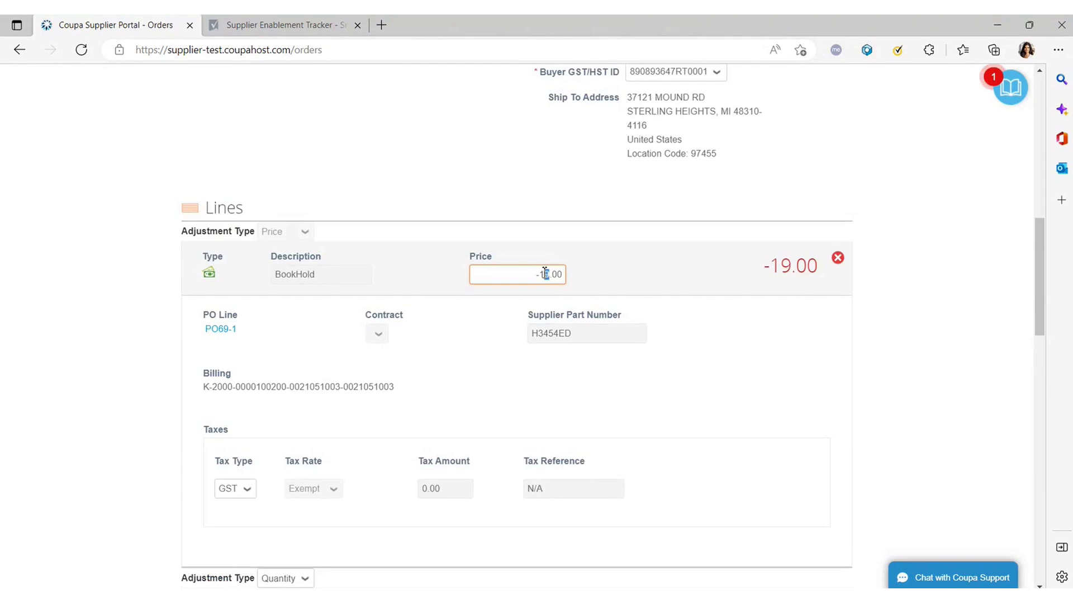
drag(549, 274, 543, 274)
text(5)
click(738, 319)
Change the test line's quantity credit from -5.0 to -2.0.
scroll(645, 304, down, 5)
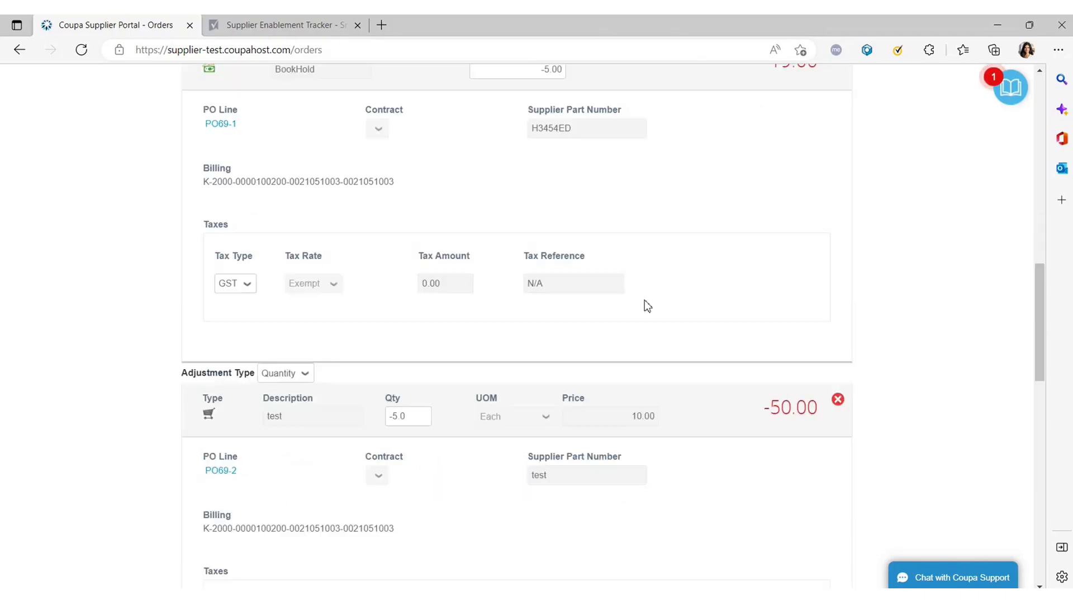
scroll(645, 304, down, 2)
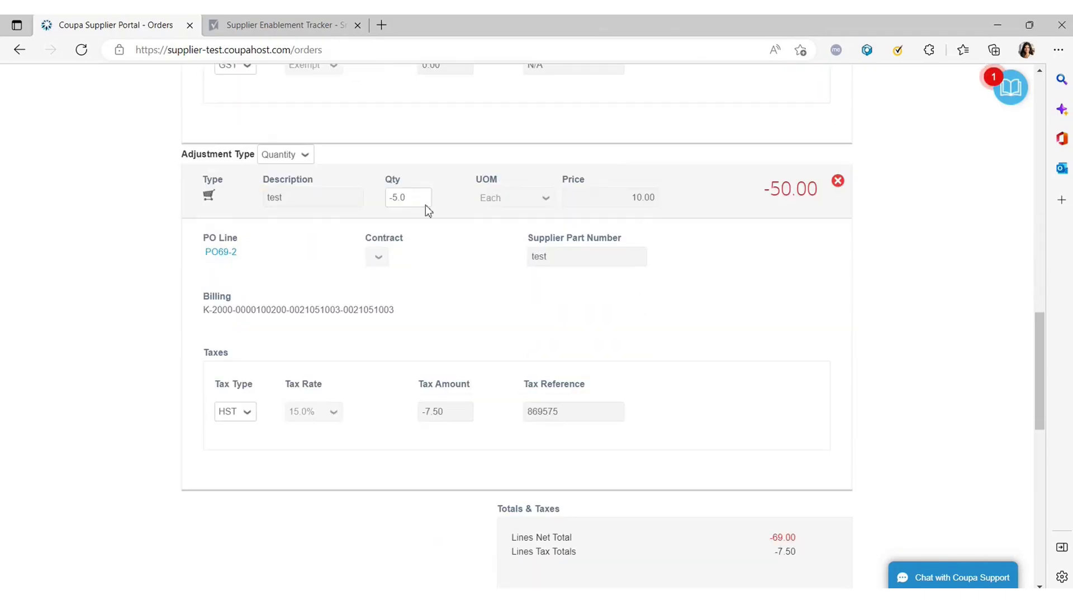
click(394, 196)
key(BackSpace)
text(2)
click(476, 264)
scroll(556, 357, down, 5)
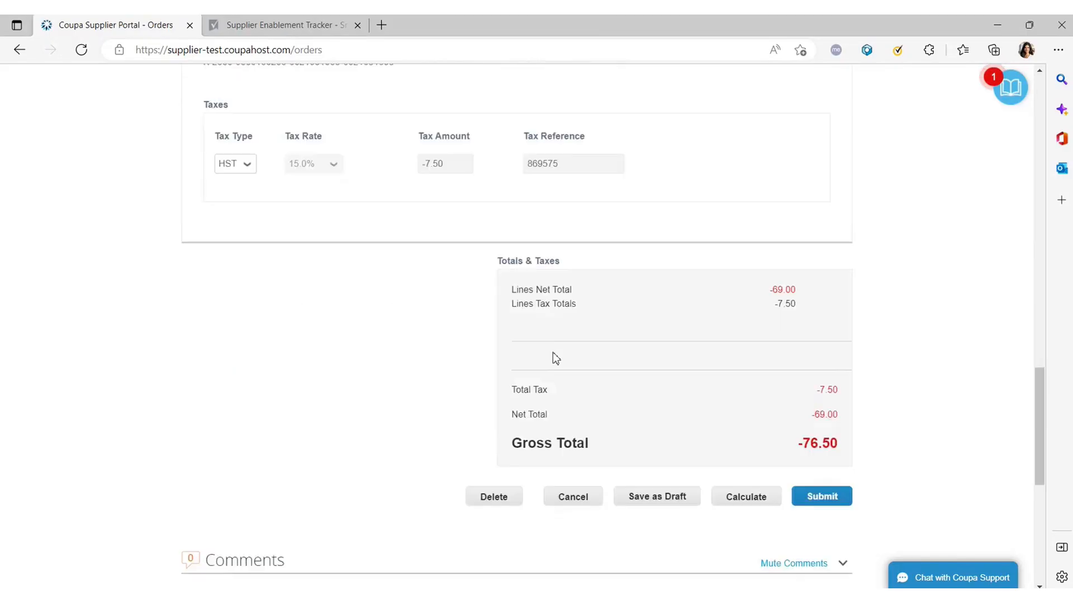
Recalculate to -25.00 net, -3.00 tax, -28.00 gross, then submit the credit note.
scroll(552, 351, down, 1)
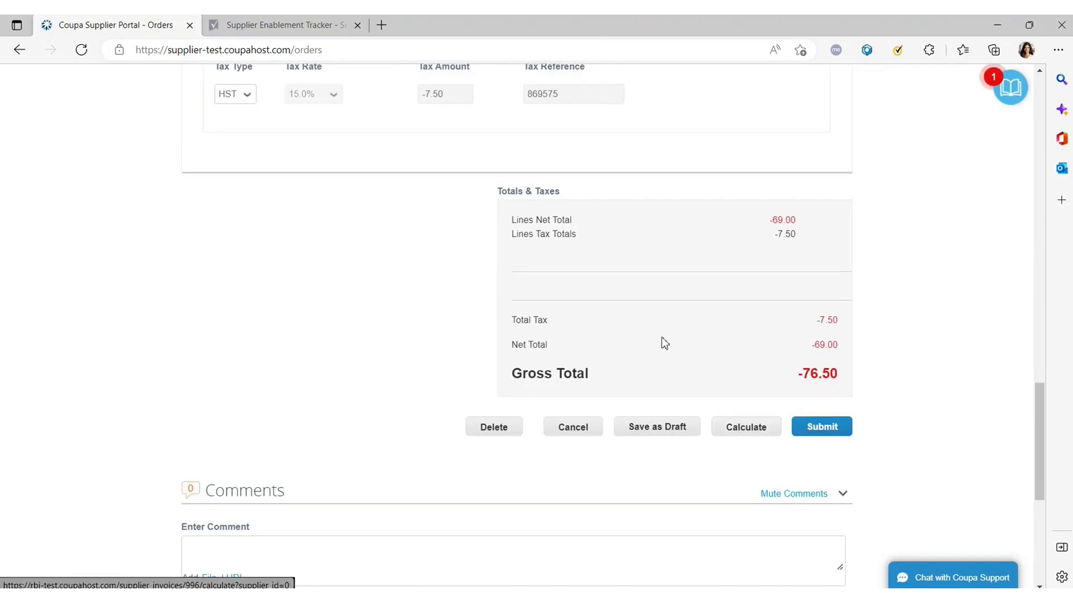
click(736, 430)
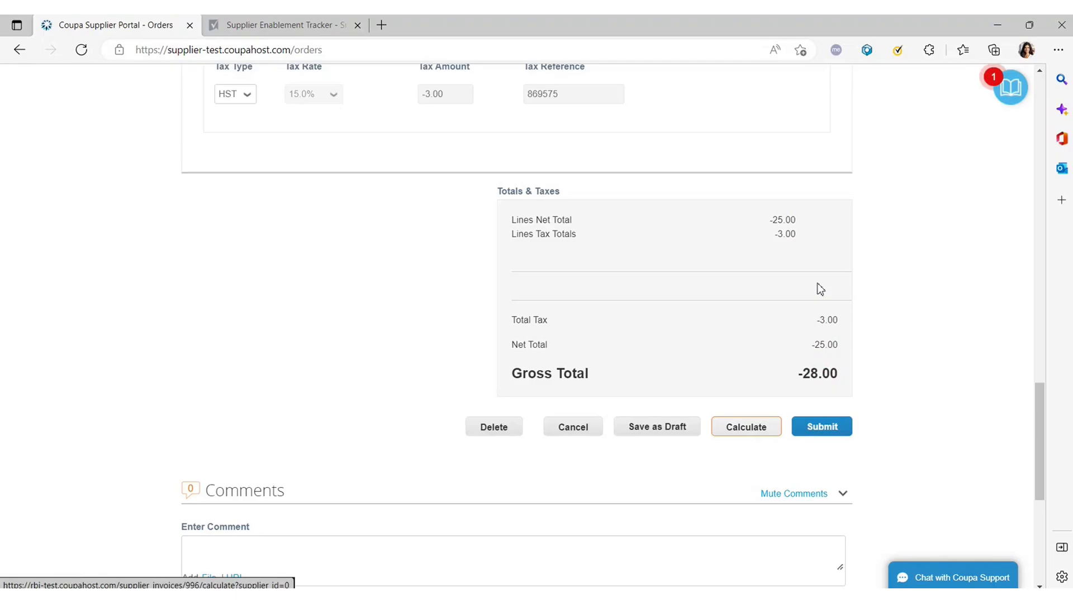
drag(774, 221, 808, 244)
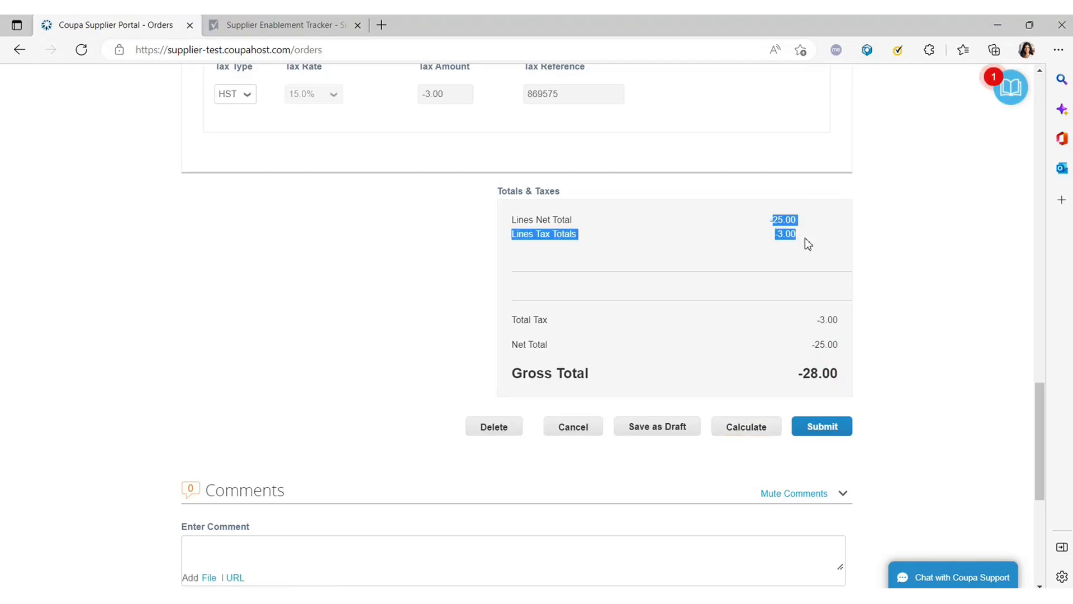
click(756, 271)
scroll(749, 283, up, 6)
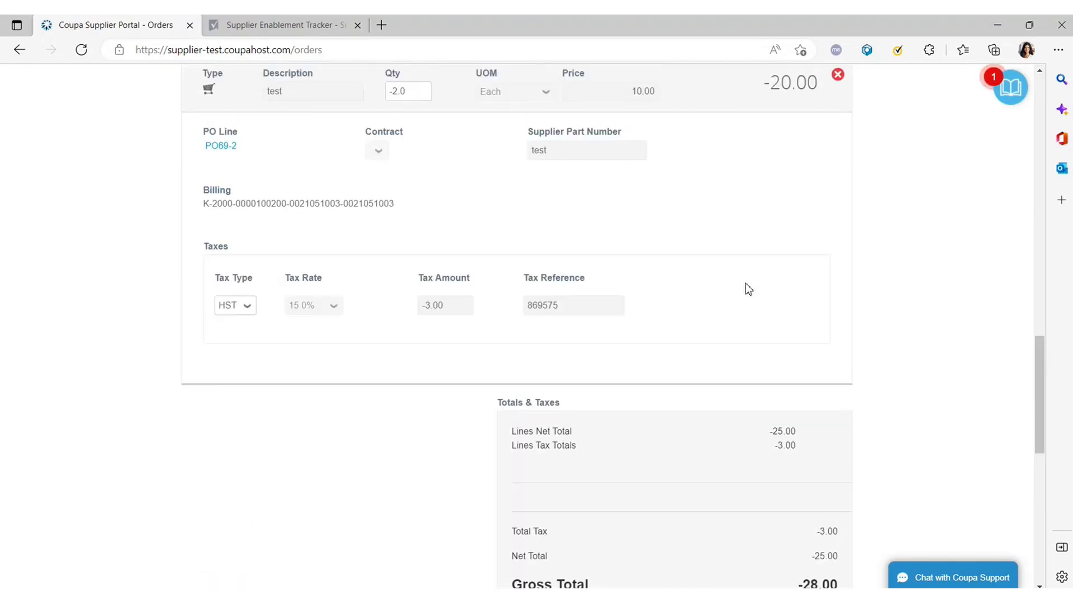
scroll(746, 297, down, 2)
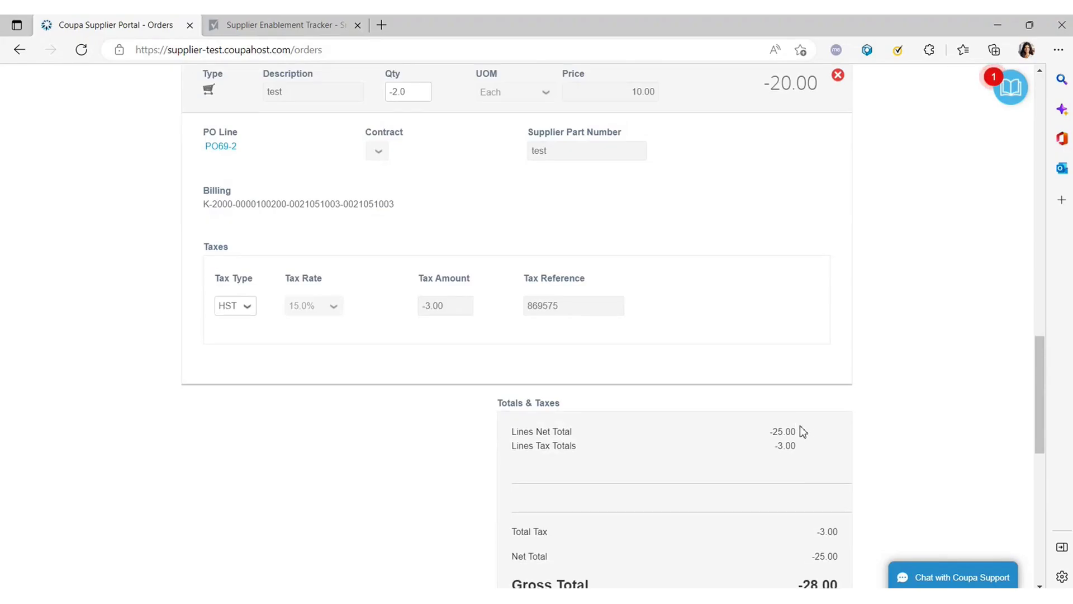
scroll(328, 319, up, 8)
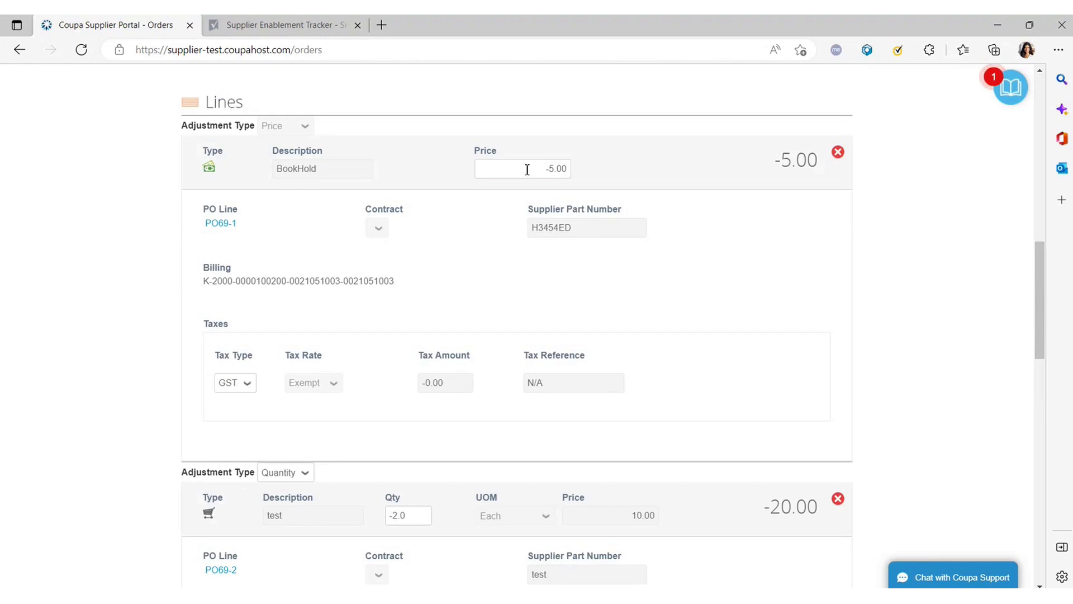
drag(527, 168, 575, 174)
scroll(726, 336, down, 6)
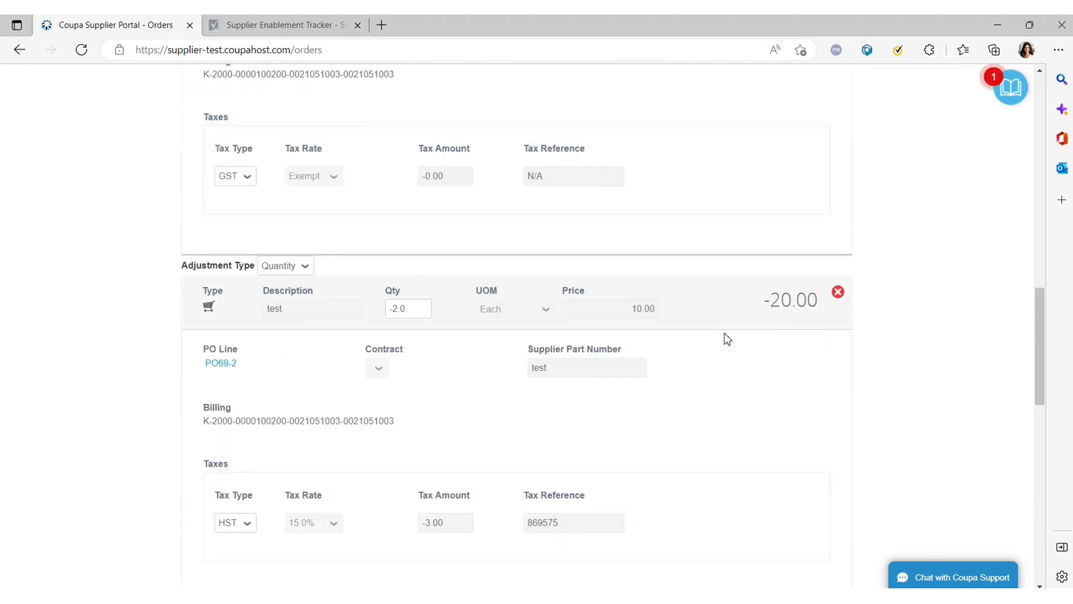
scroll(627, 369, down, 6)
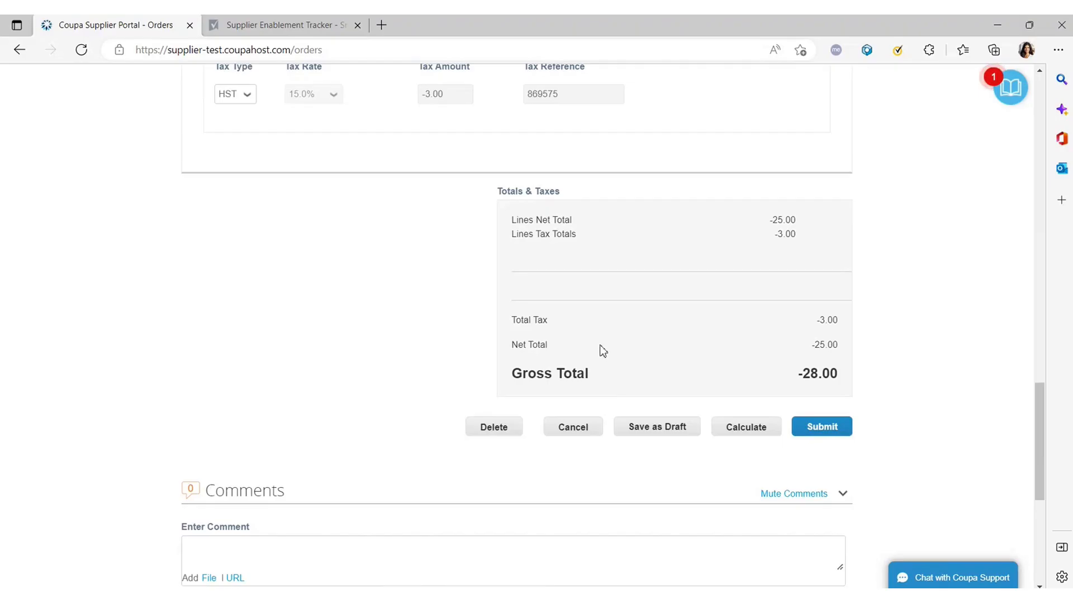
click(821, 431)
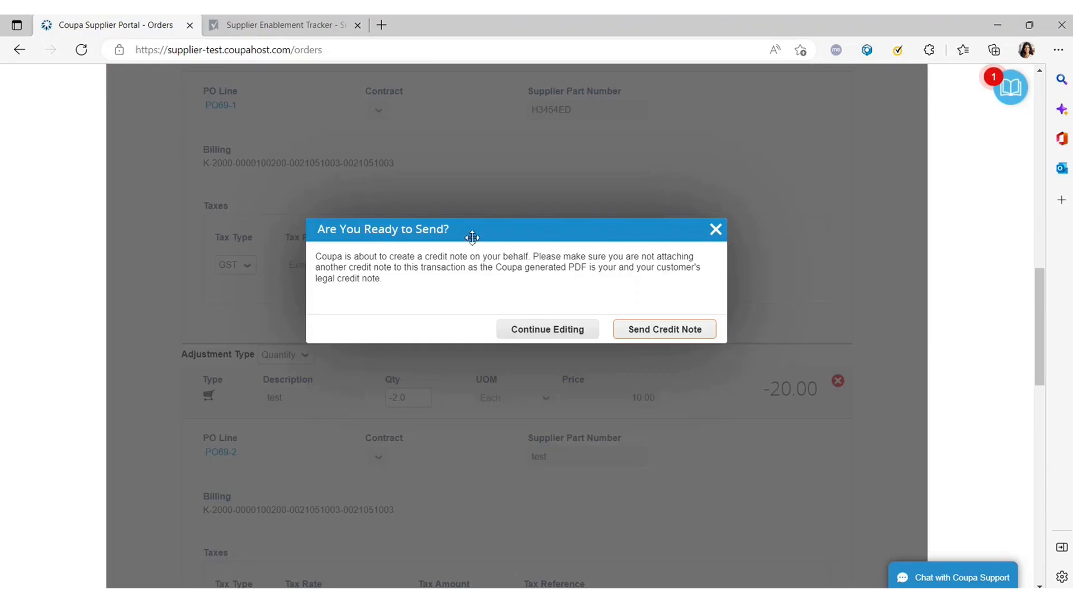
Confirm Send Credit Note for the -28.00 Test 5 credit note.
click(476, 231)
drag(476, 231, 473, 221)
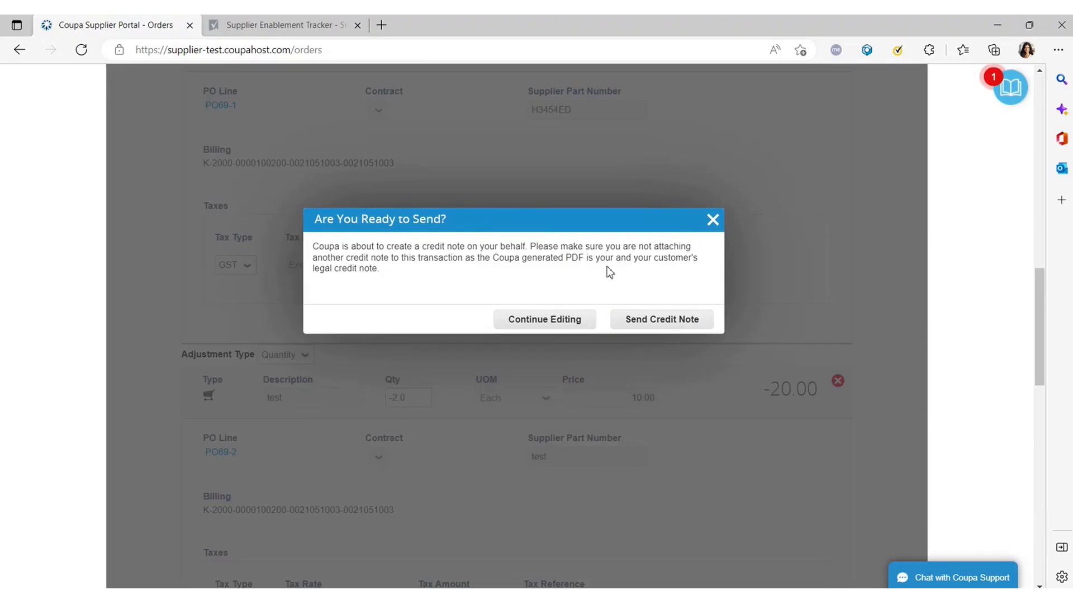
click(665, 323)
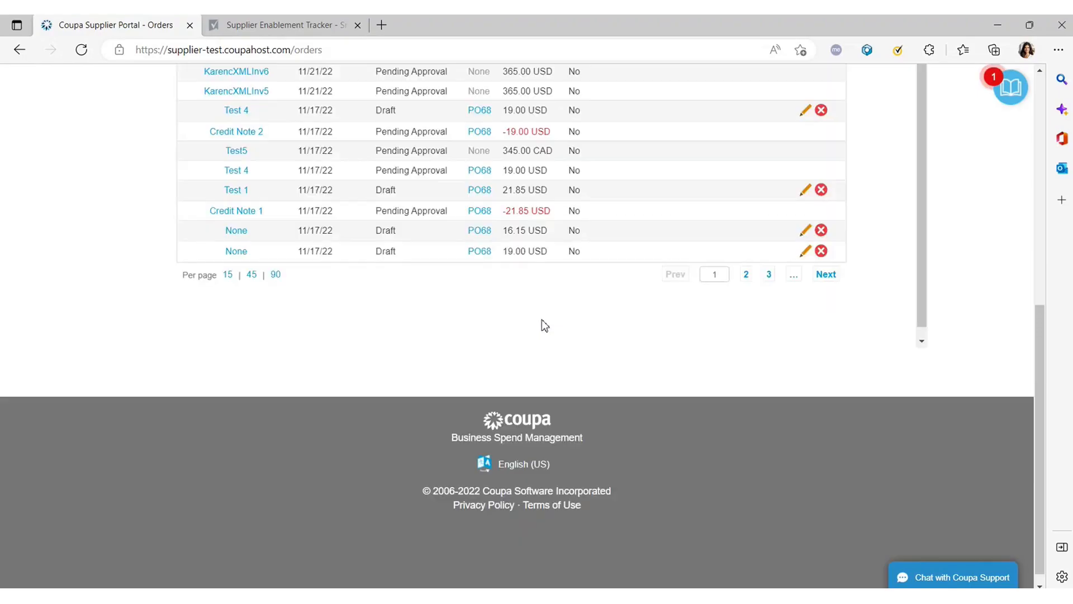
scroll(503, 319, up, 5)
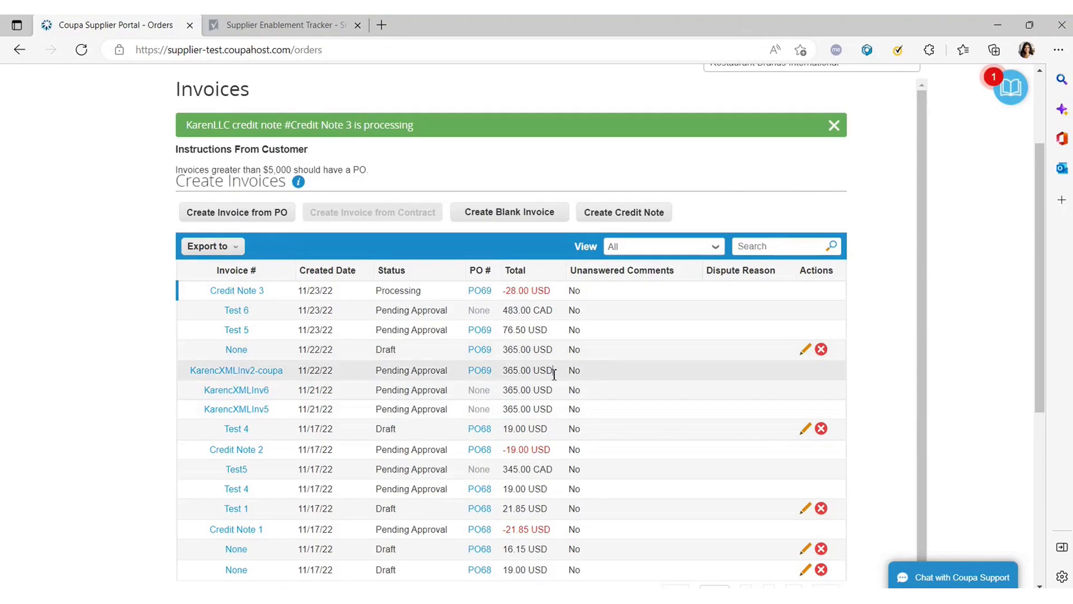
drag(554, 374, 500, 373)
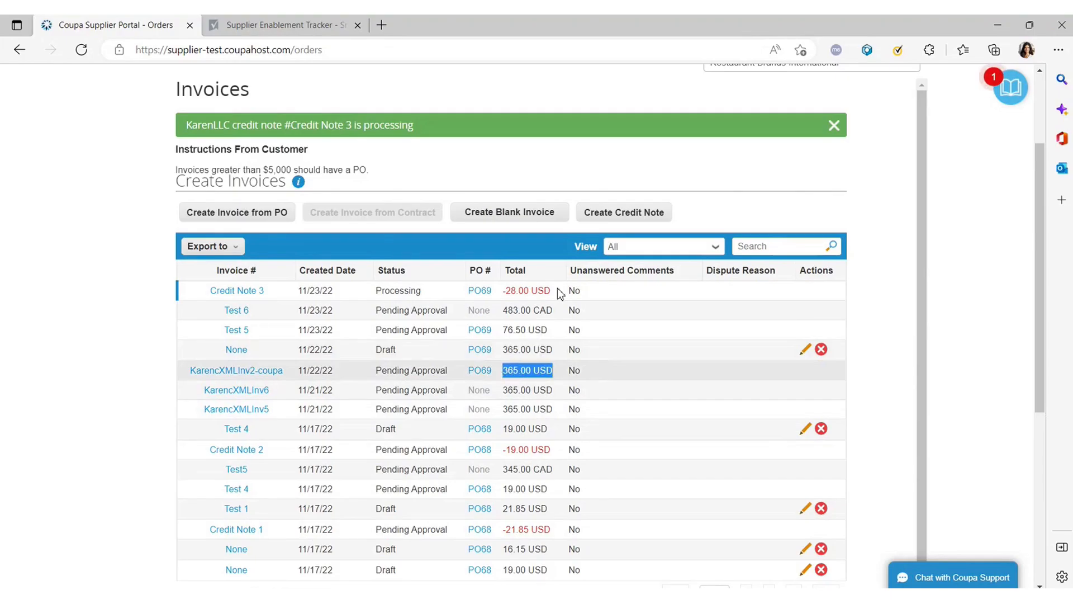
mouse_move(551, 290)
mouse_down()
mouse_move(503, 290)
mouse_move(558, 296)
mouse_up()
click(407, 310)
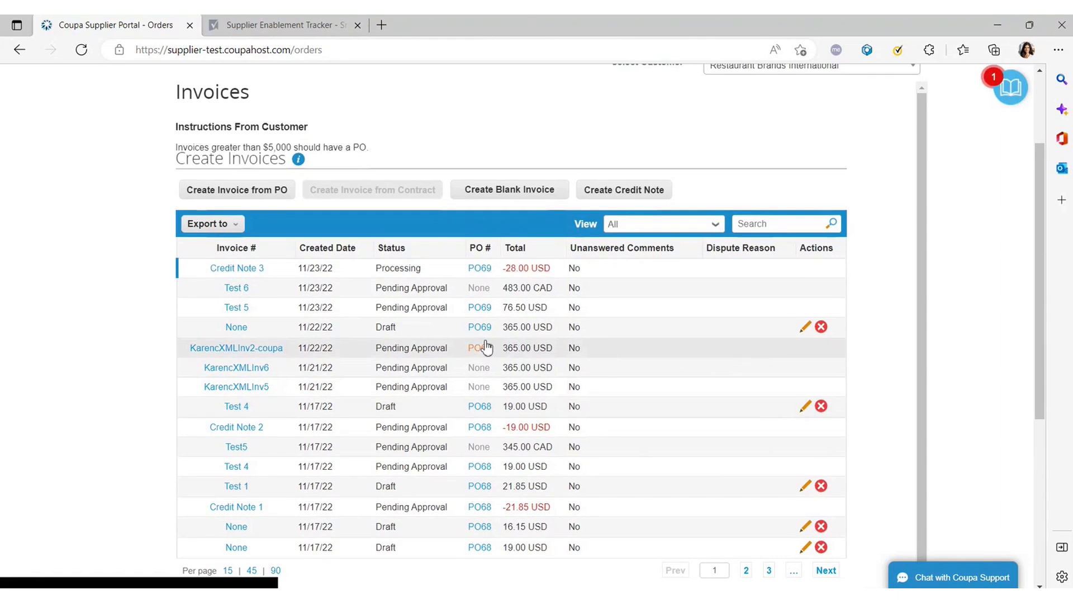
scroll(486, 347, up, 2)
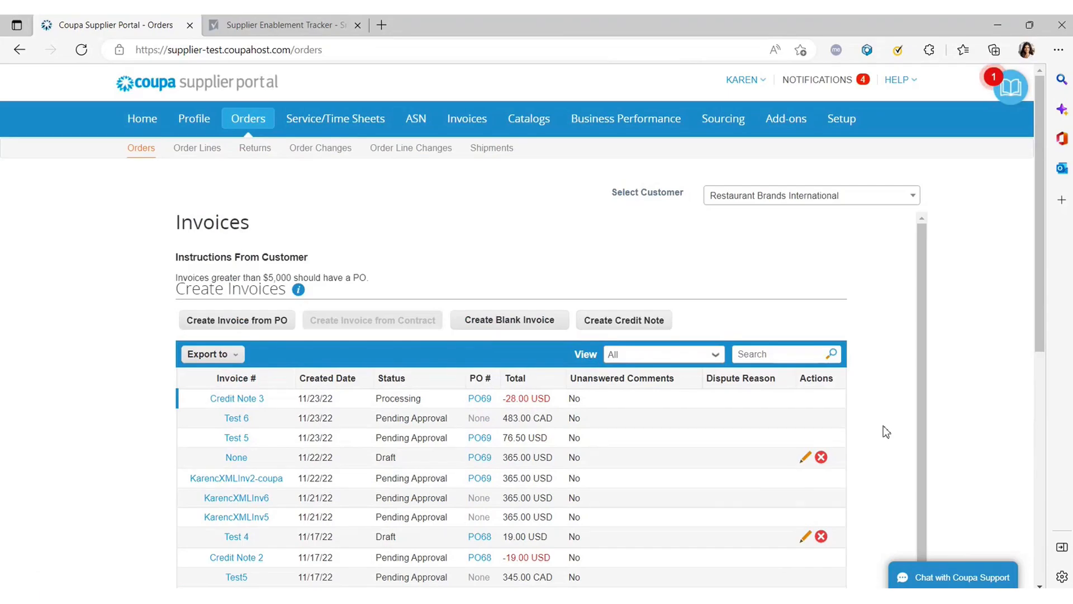
Start a Coupa Support chat with Invoice as the issue topic.
click(953, 581)
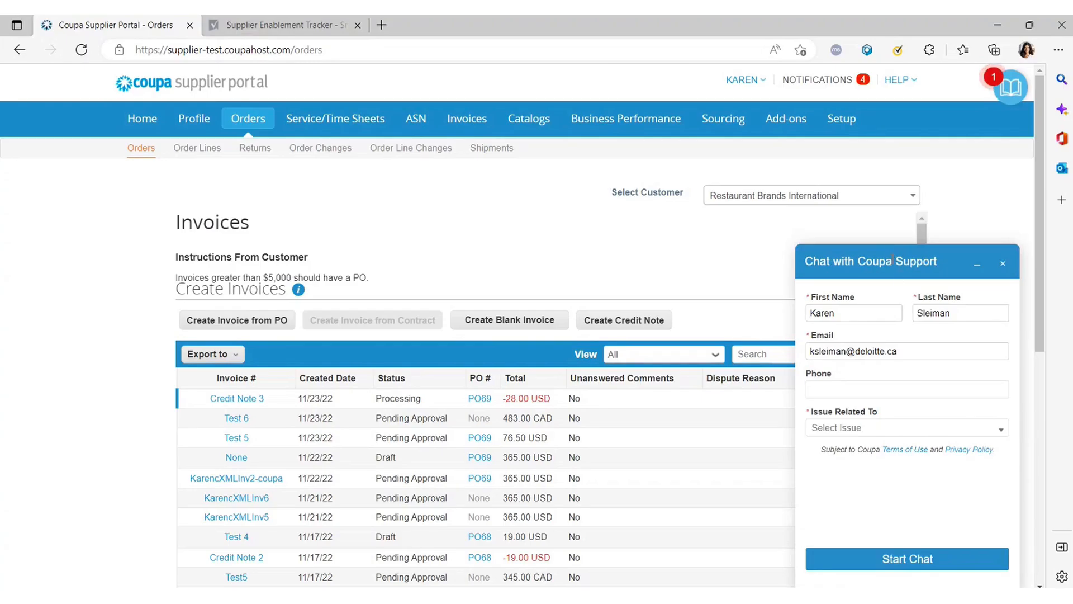
click(860, 429)
scroll(848, 517, down, 2)
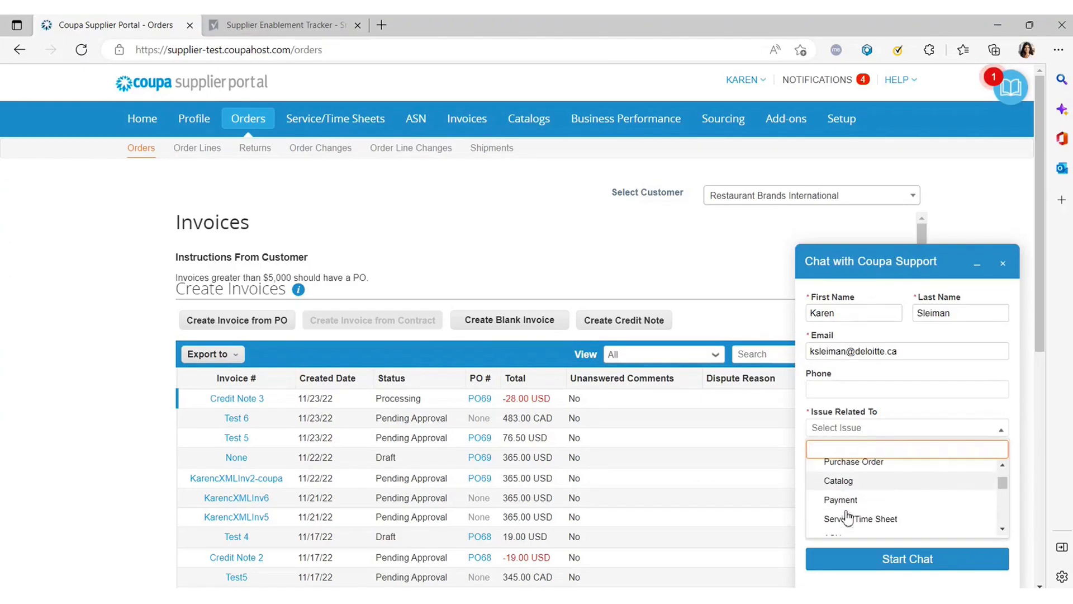
scroll(846, 512, up, 1)
click(848, 475)
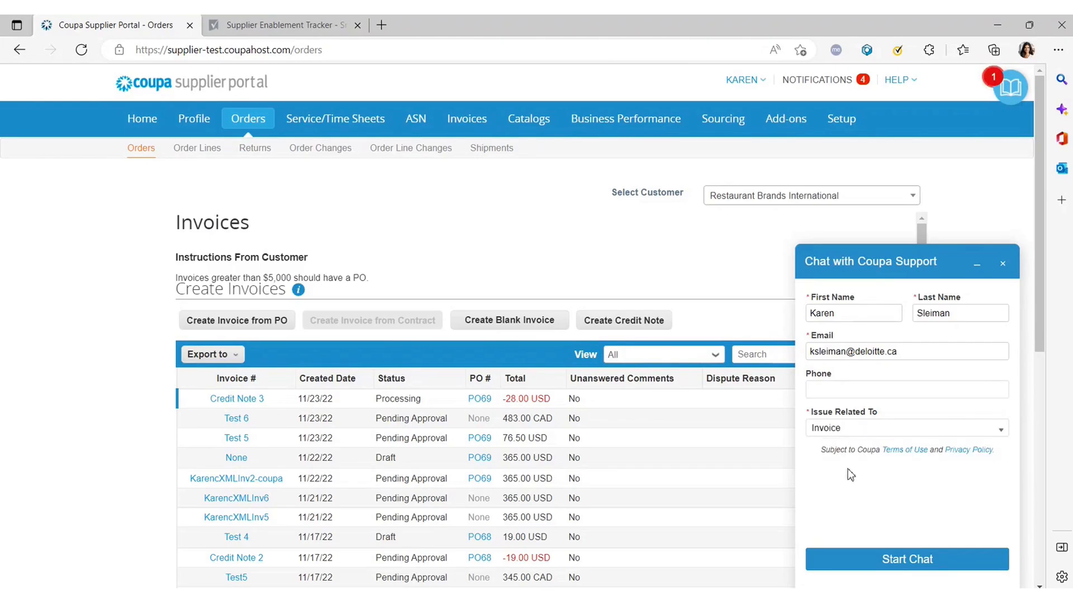
click(864, 389)
click(904, 560)
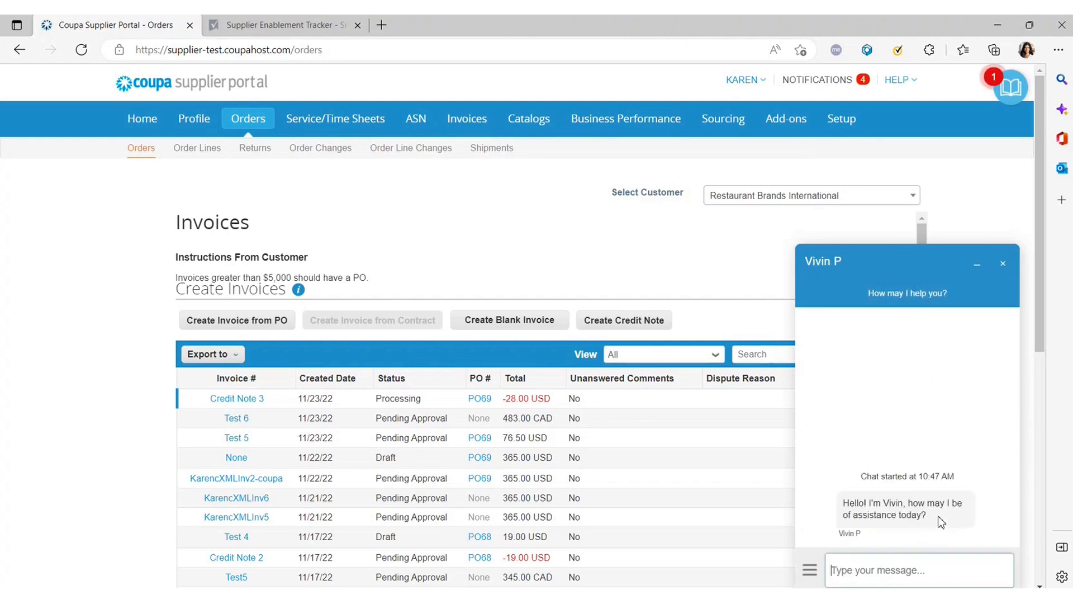
click(834, 504)
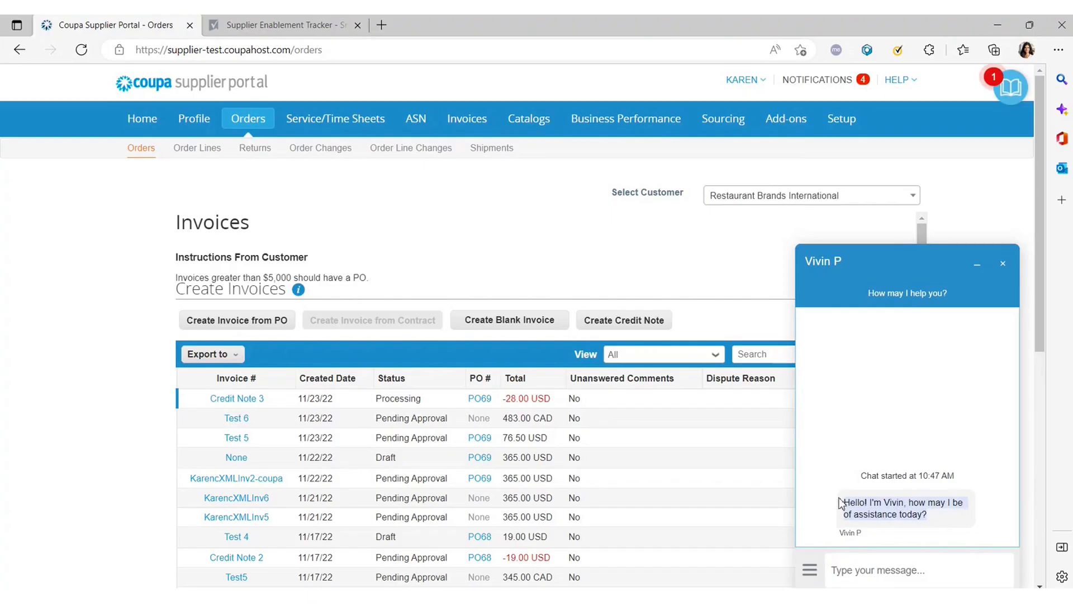
click(928, 581)
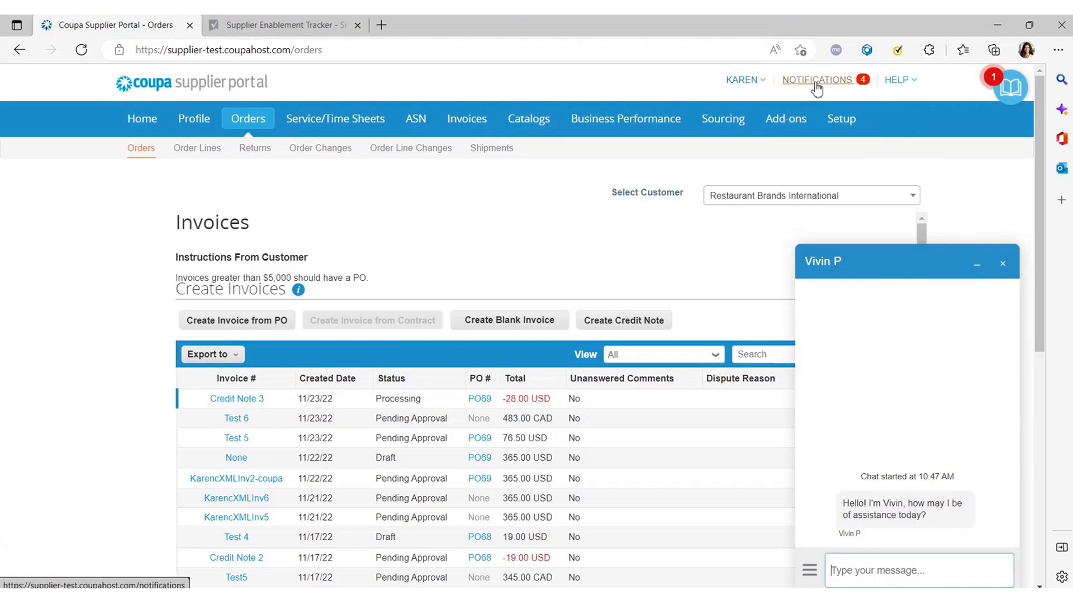
Open the Coupa Suppliers online help site from the HELP menu.
click(900, 81)
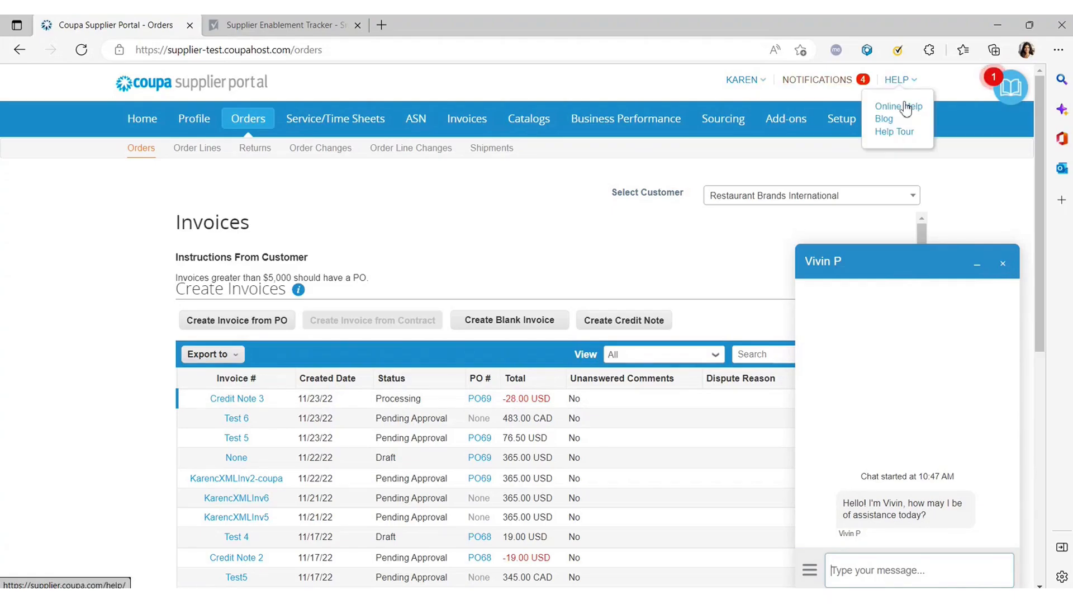
click(899, 80)
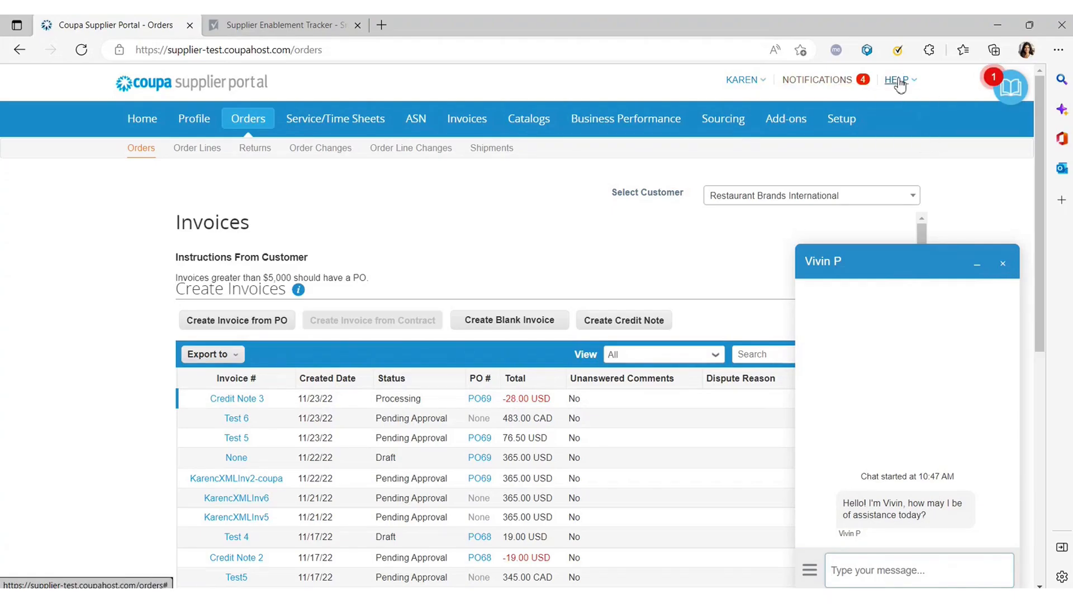
click(900, 81)
click(895, 108)
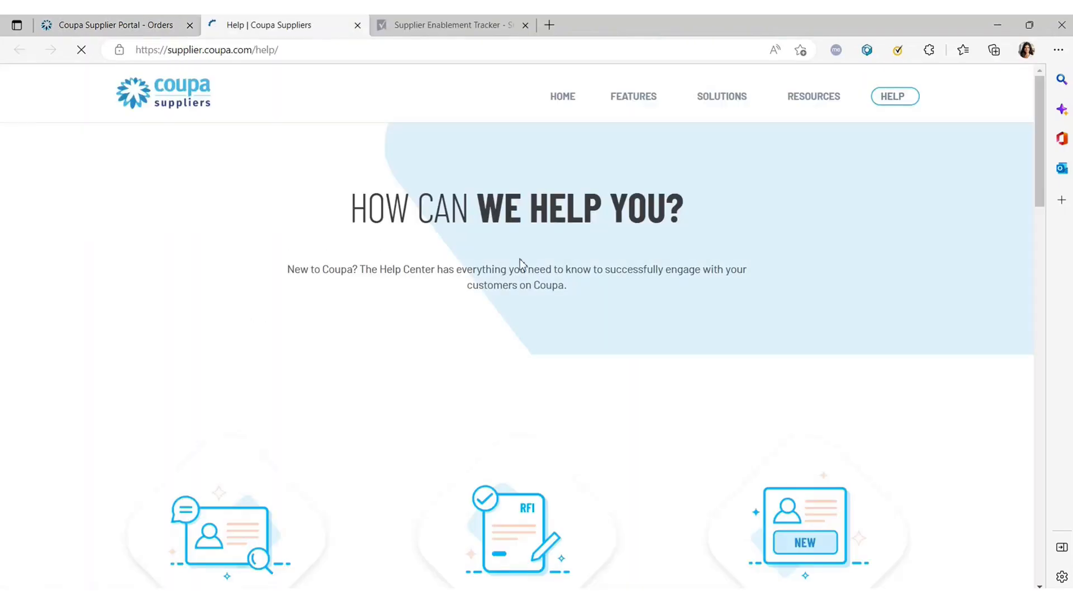
scroll(425, 259, down, 5)
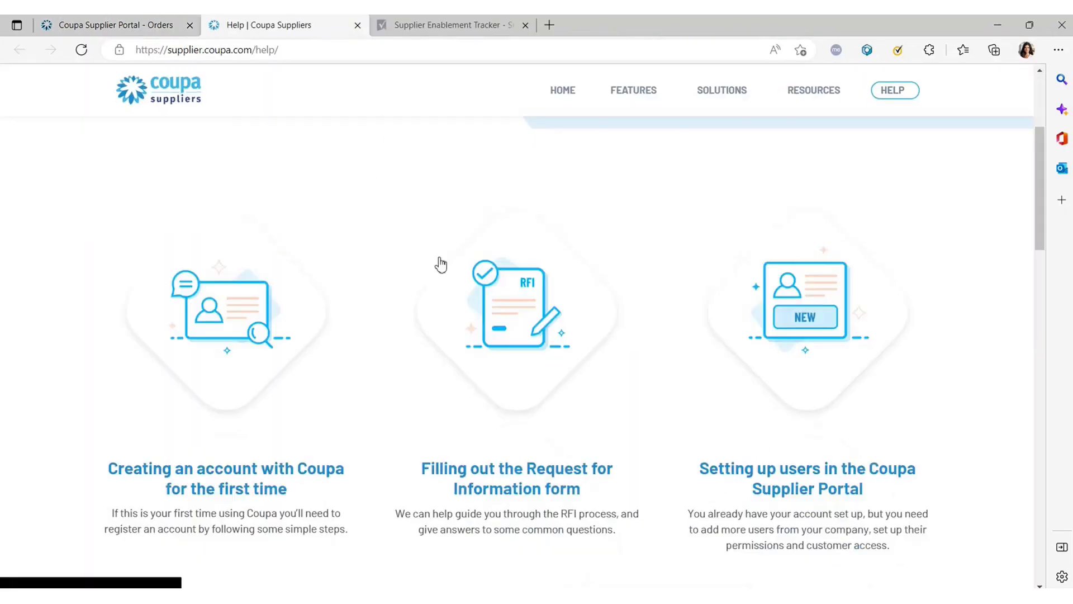
scroll(424, 334, up, 3)
click(829, 90)
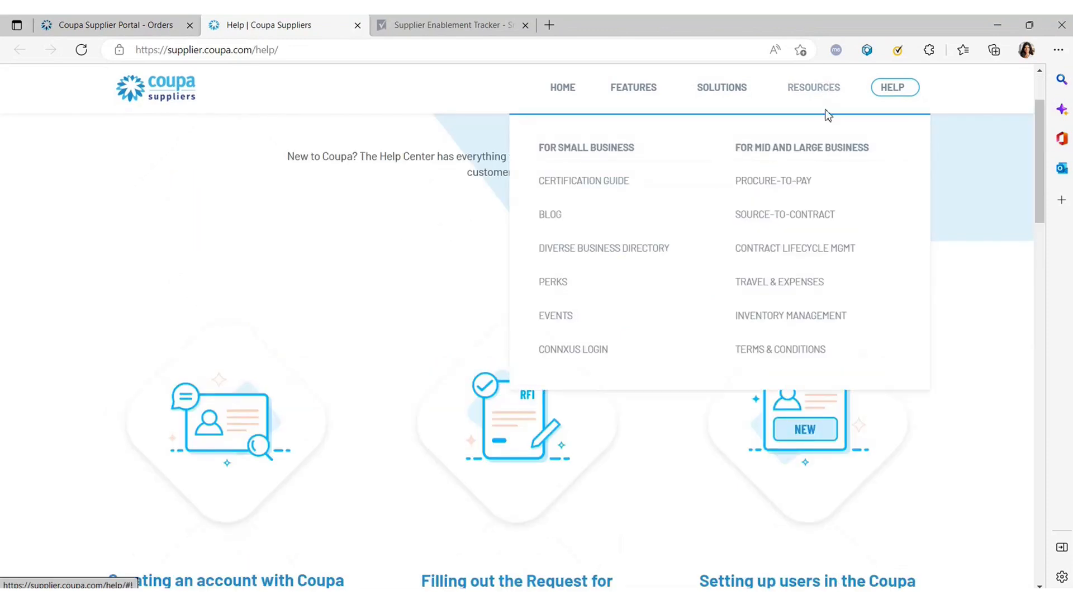
Open the 'Creating an account with Coupa' article and highlight its First Time Registration text.
click(259, 335)
scroll(422, 350, down, 4)
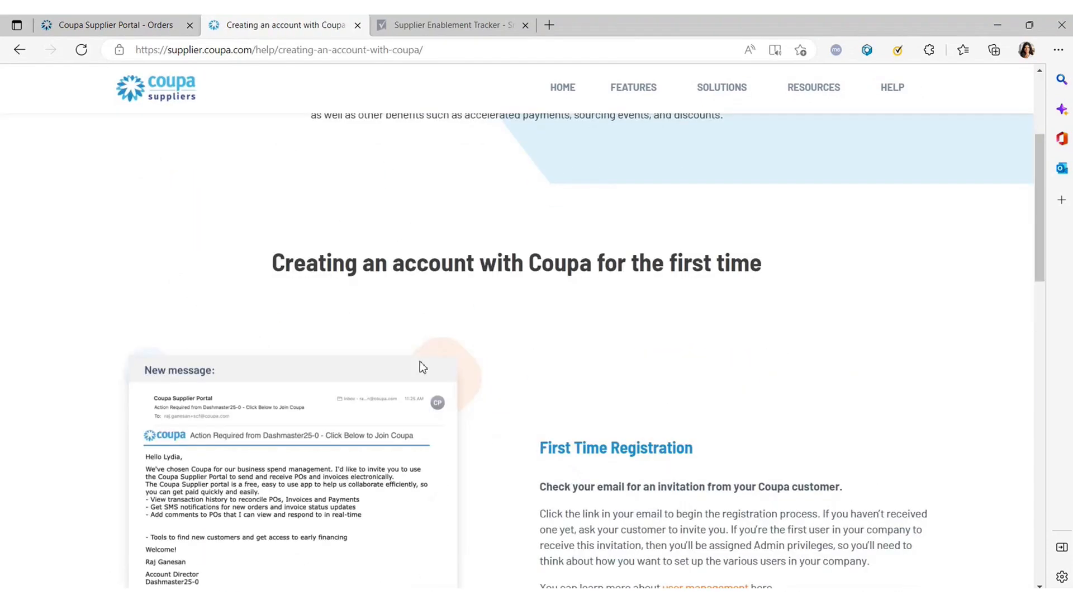
scroll(385, 394, up, 4)
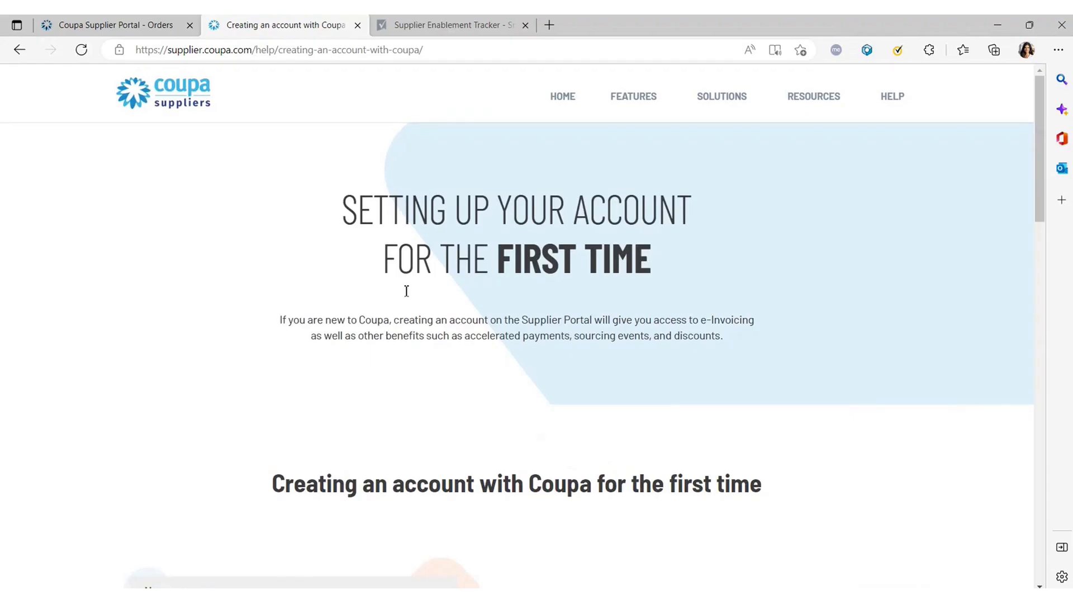
scroll(431, 255, down, 8)
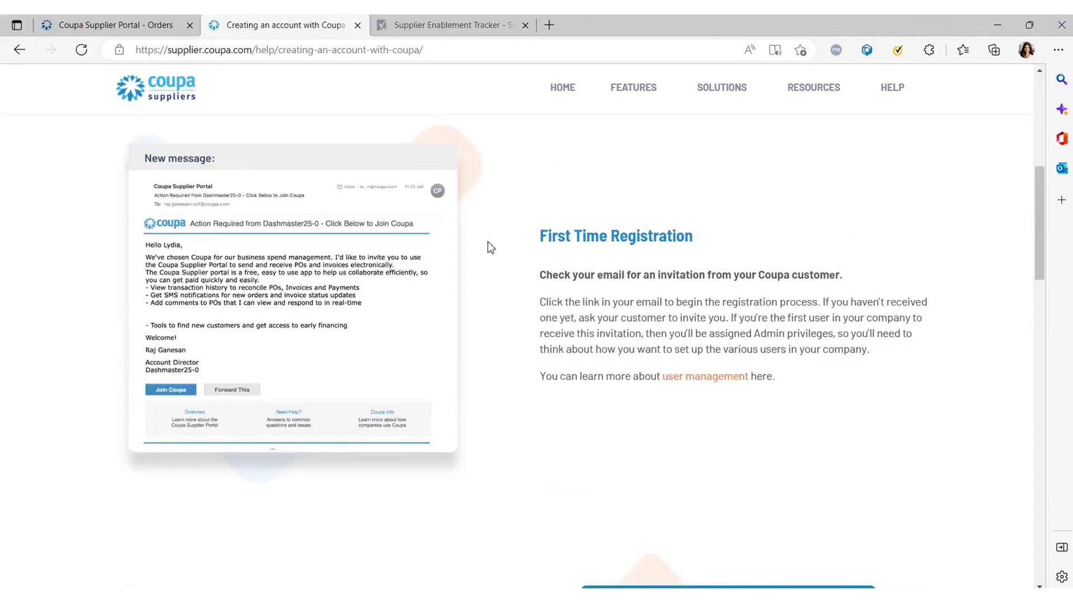
drag(491, 248, 682, 464)
click(683, 465)
Read through the rest of the article, then return to the portal's invoices list.
scroll(664, 471, down, 8)
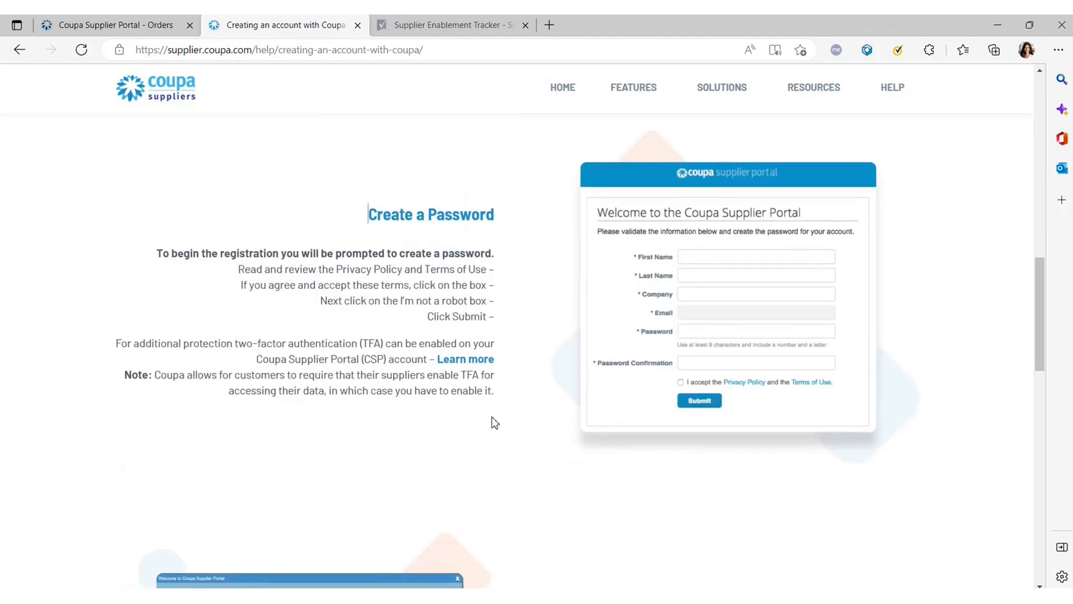
scroll(480, 416, down, 10)
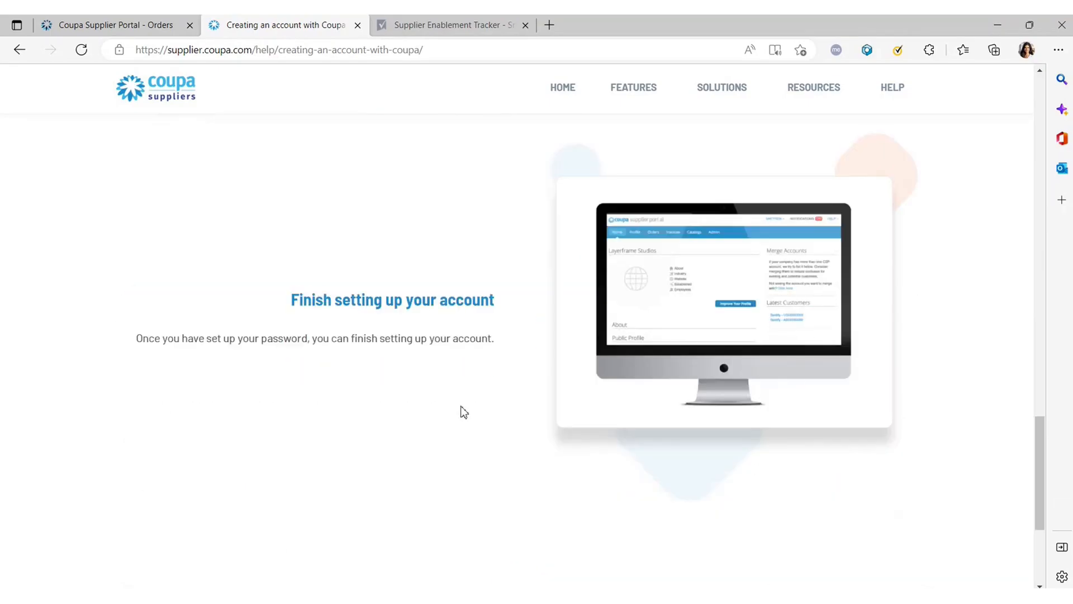
scroll(460, 412, down, 3)
scroll(578, 360, up, 3)
scroll(598, 361, down, 5)
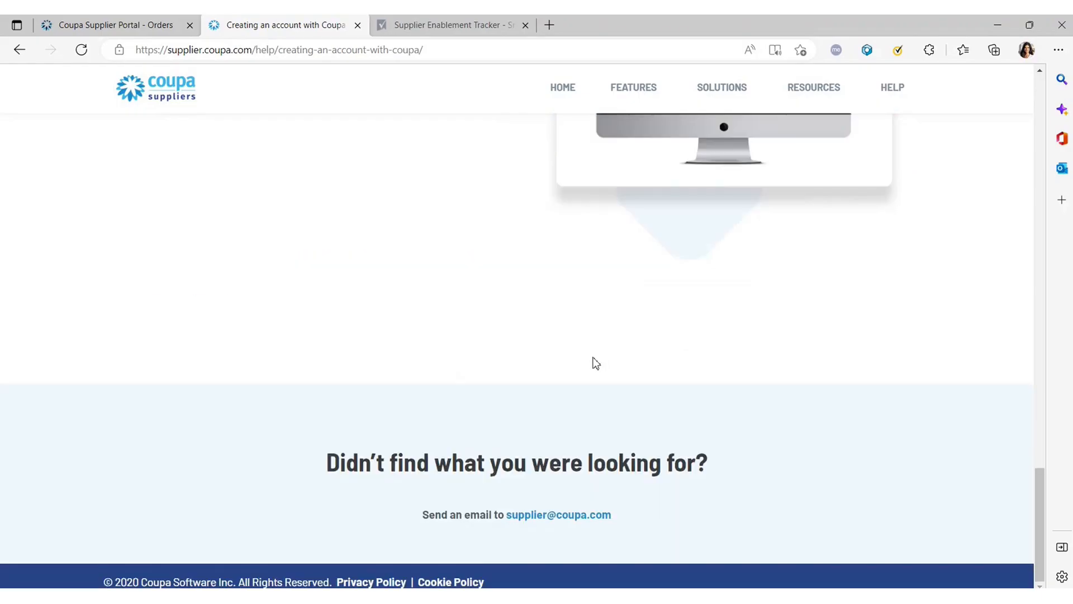
scroll(593, 366, up, 12)
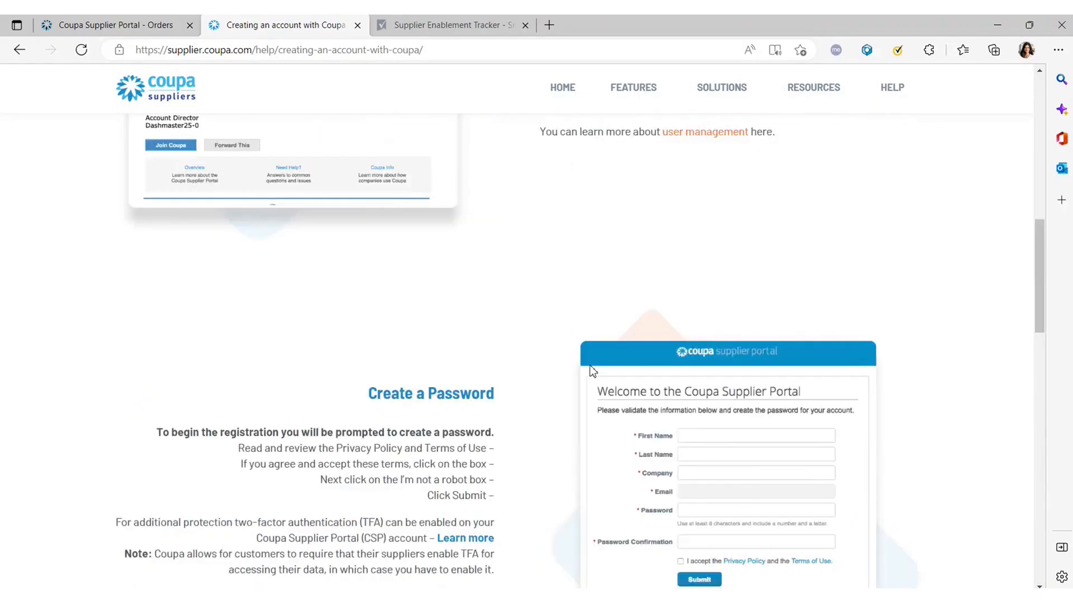
scroll(593, 369, up, 10)
click(112, 24)
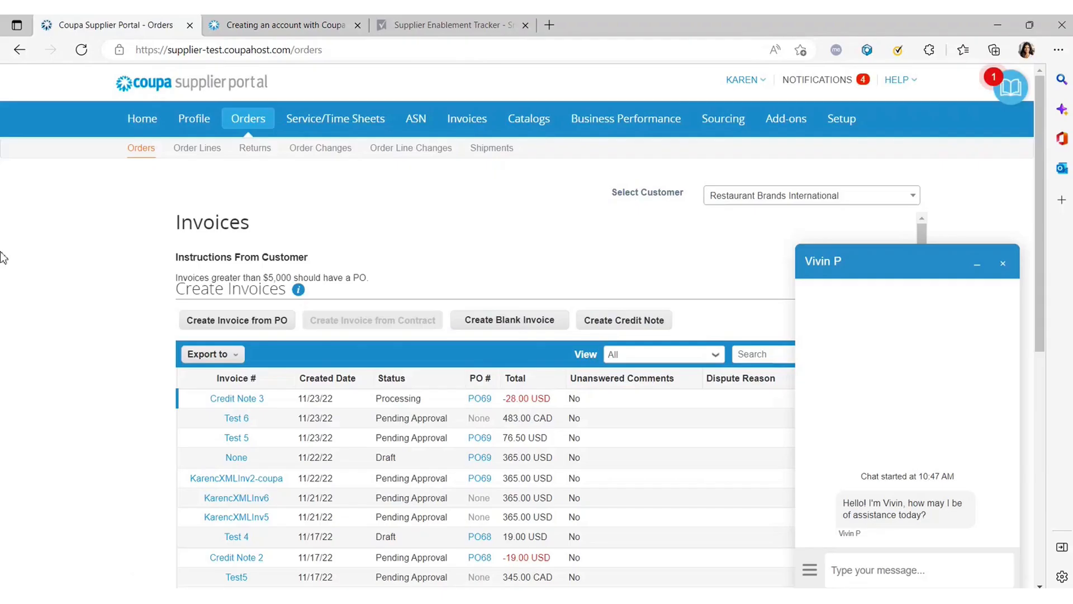
Run the orders page Help Tour, read and dismiss its card, then go to the portal Home page.
click(900, 82)
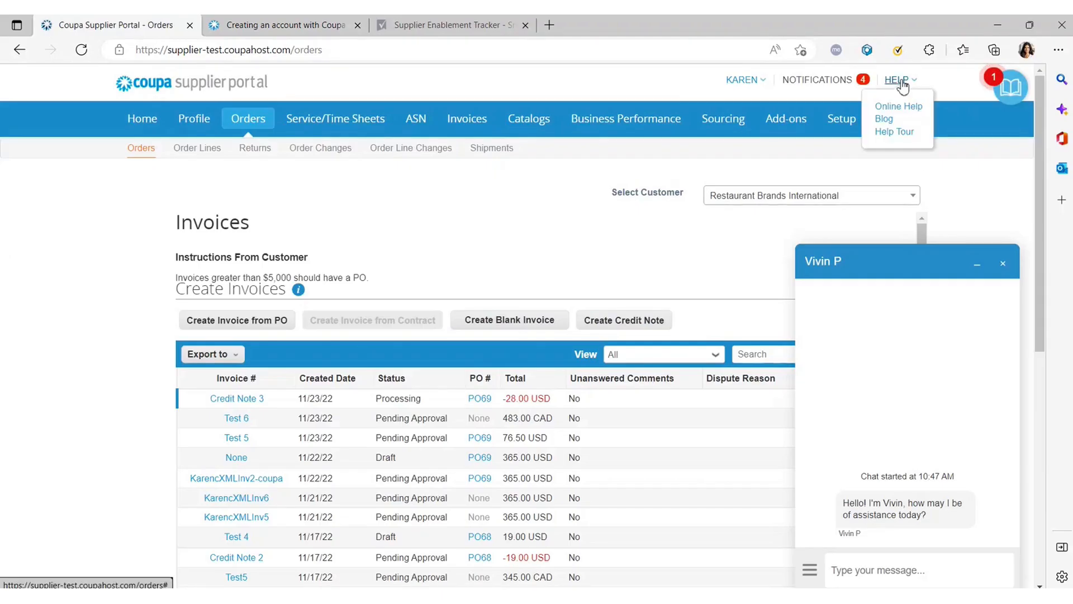
click(894, 132)
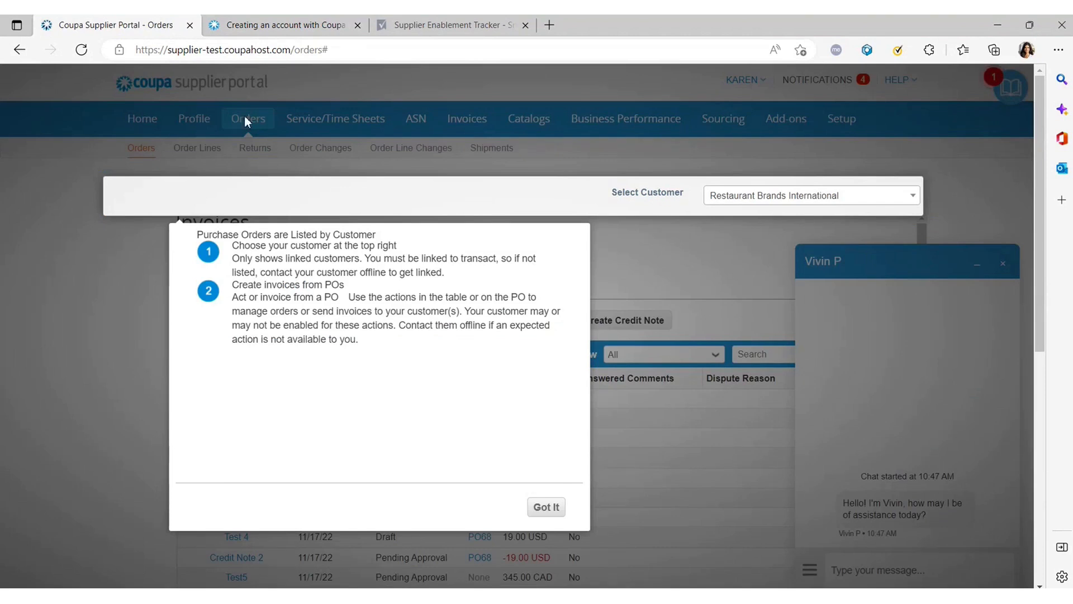
drag(232, 246, 433, 421)
click(434, 398)
drag(242, 234, 448, 387)
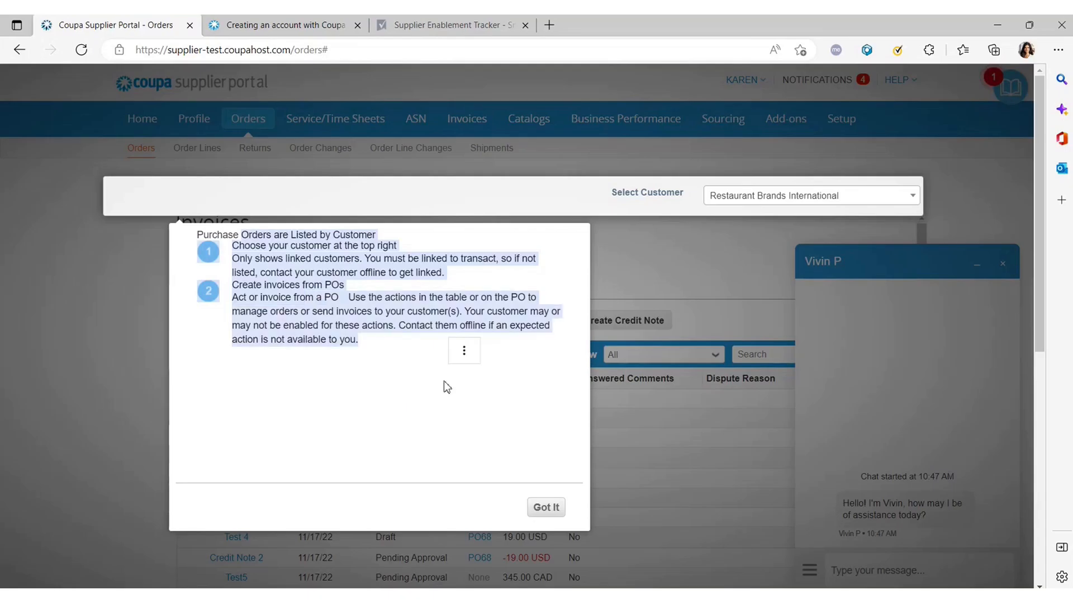
click(546, 510)
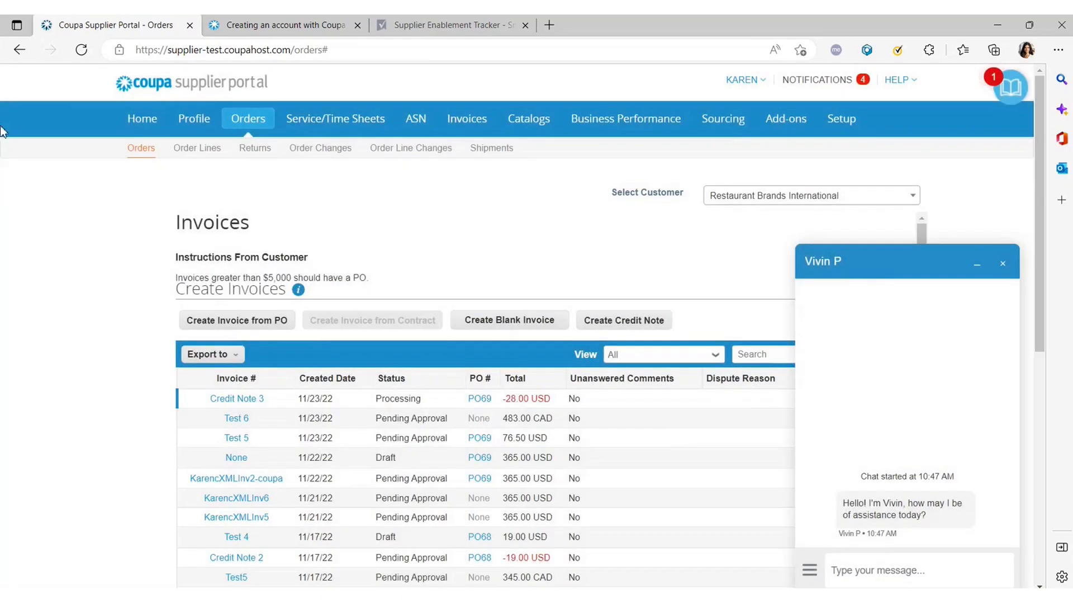
click(135, 127)
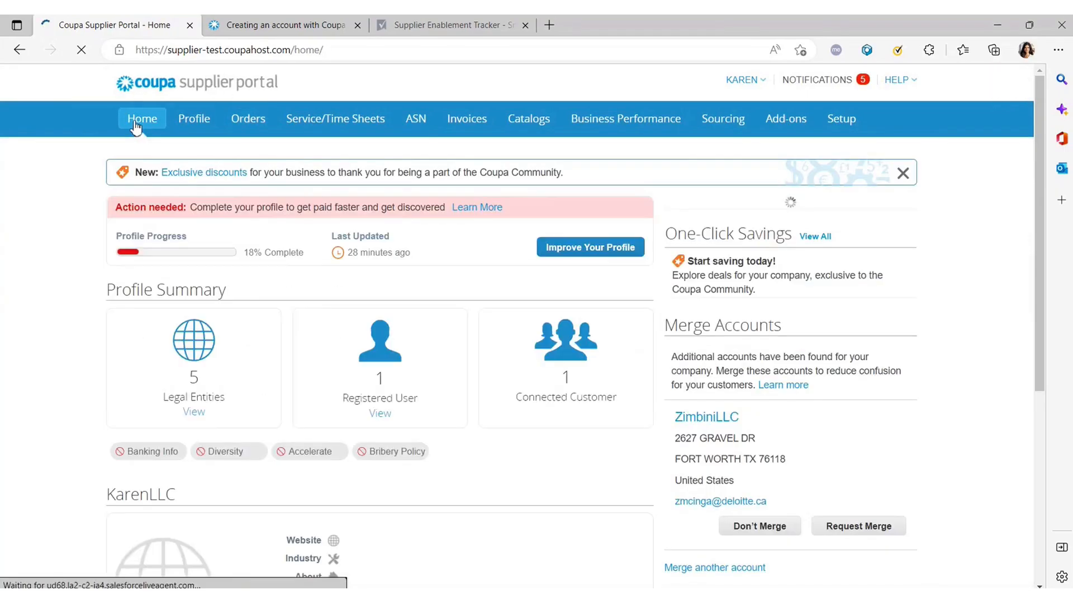
click(896, 81)
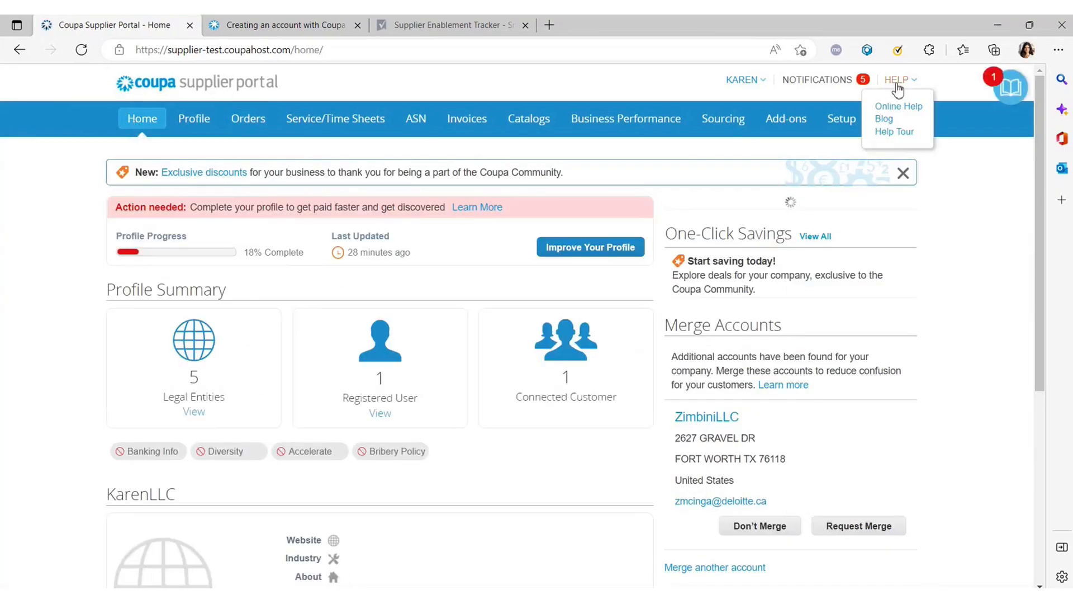
click(902, 134)
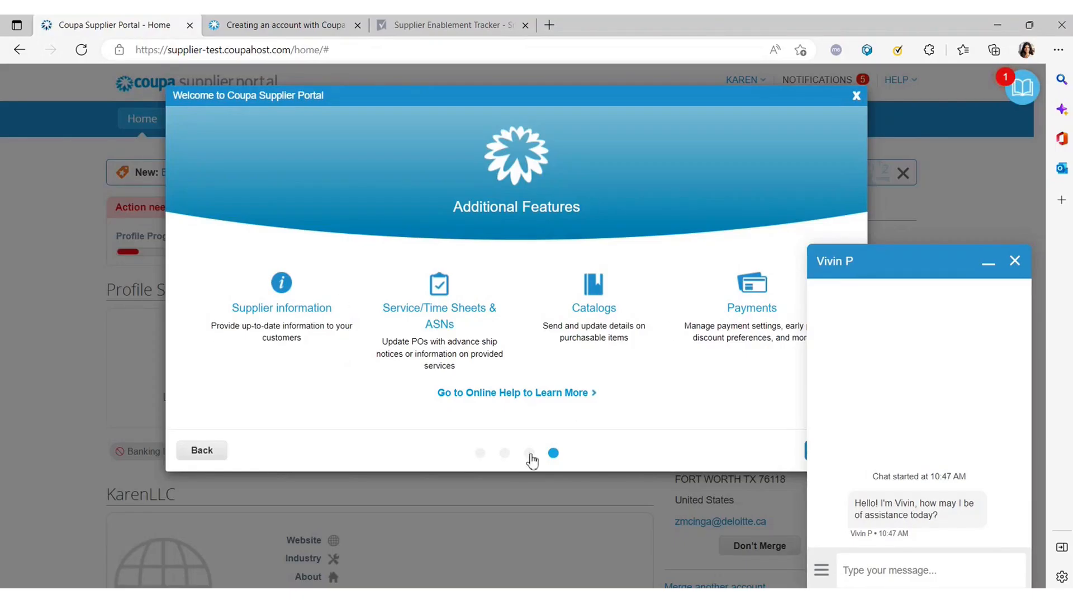
click(530, 454)
click(481, 454)
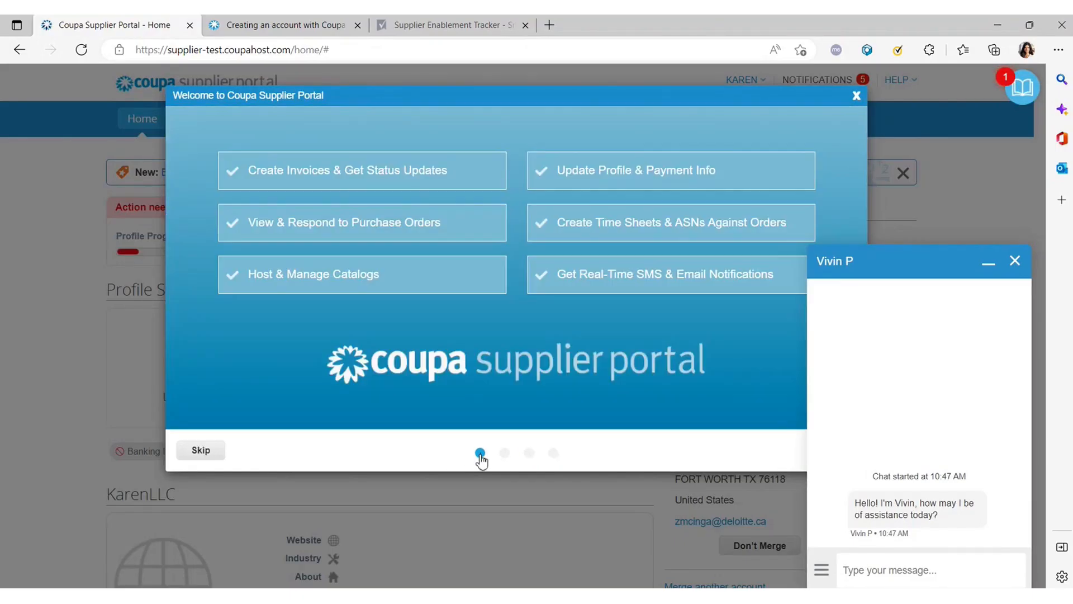
click(856, 96)
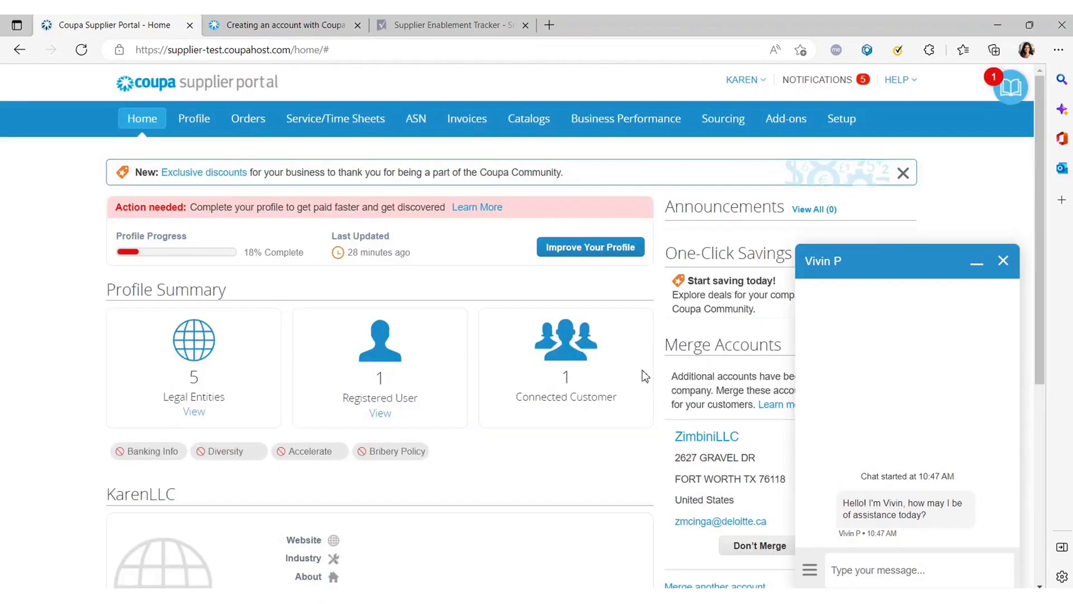